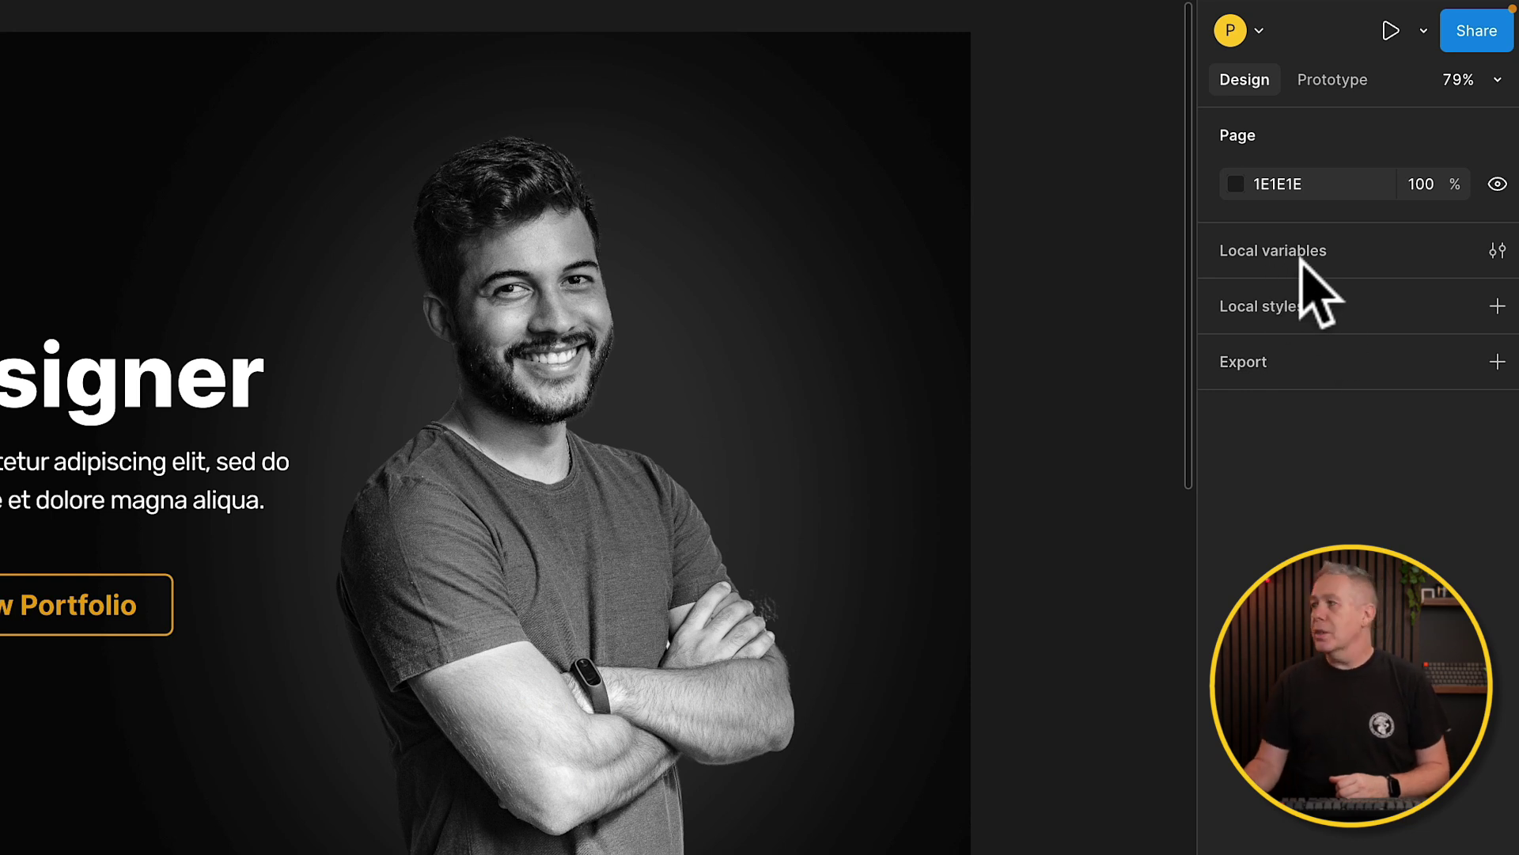
Create a color variable named Primary in the file's local variables.
left_click(1498, 250)
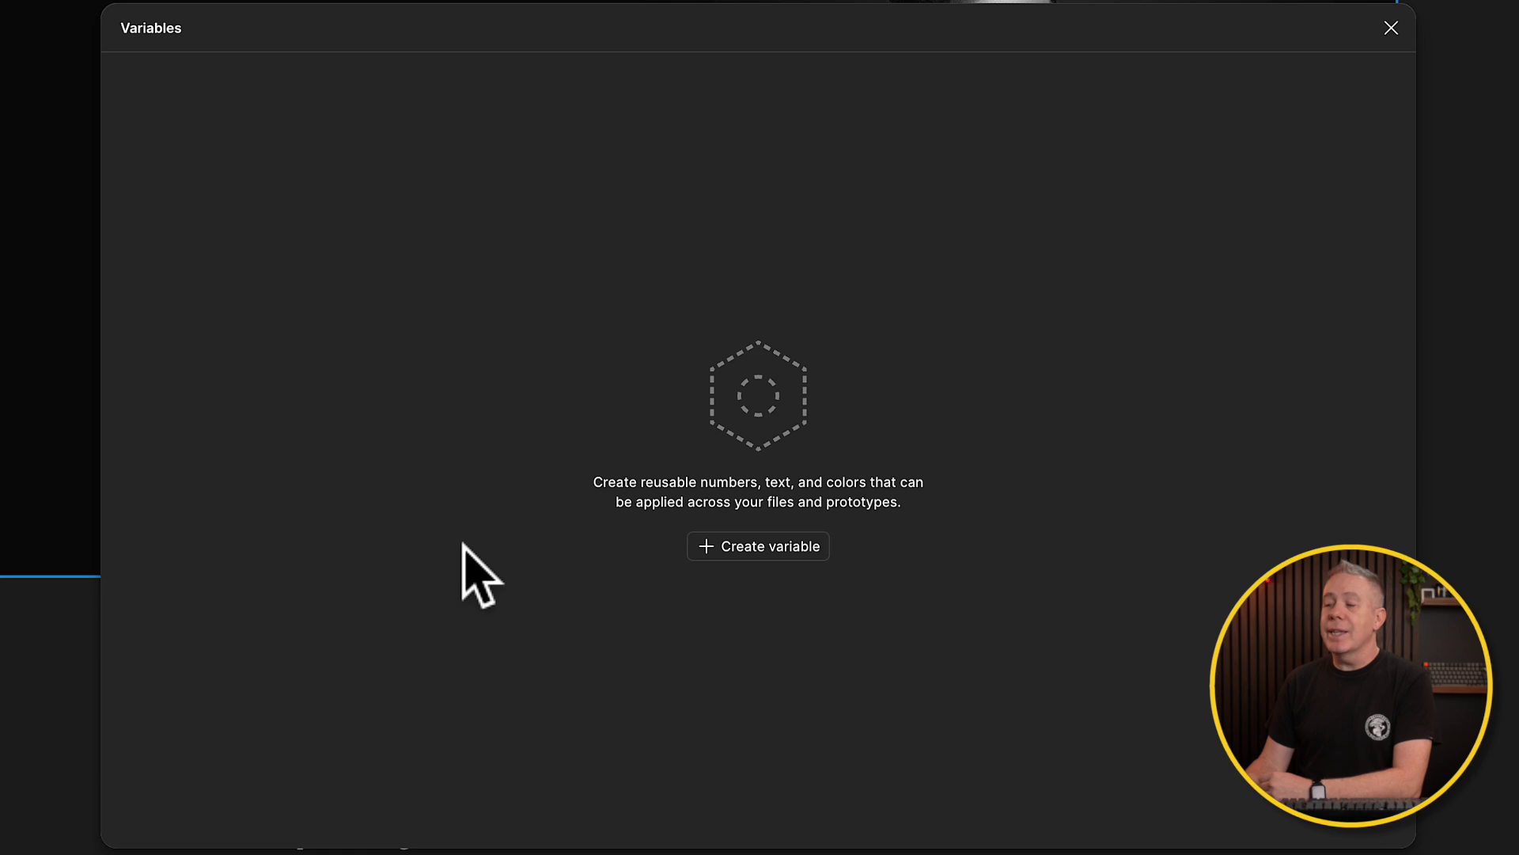
left_click(790, 543)
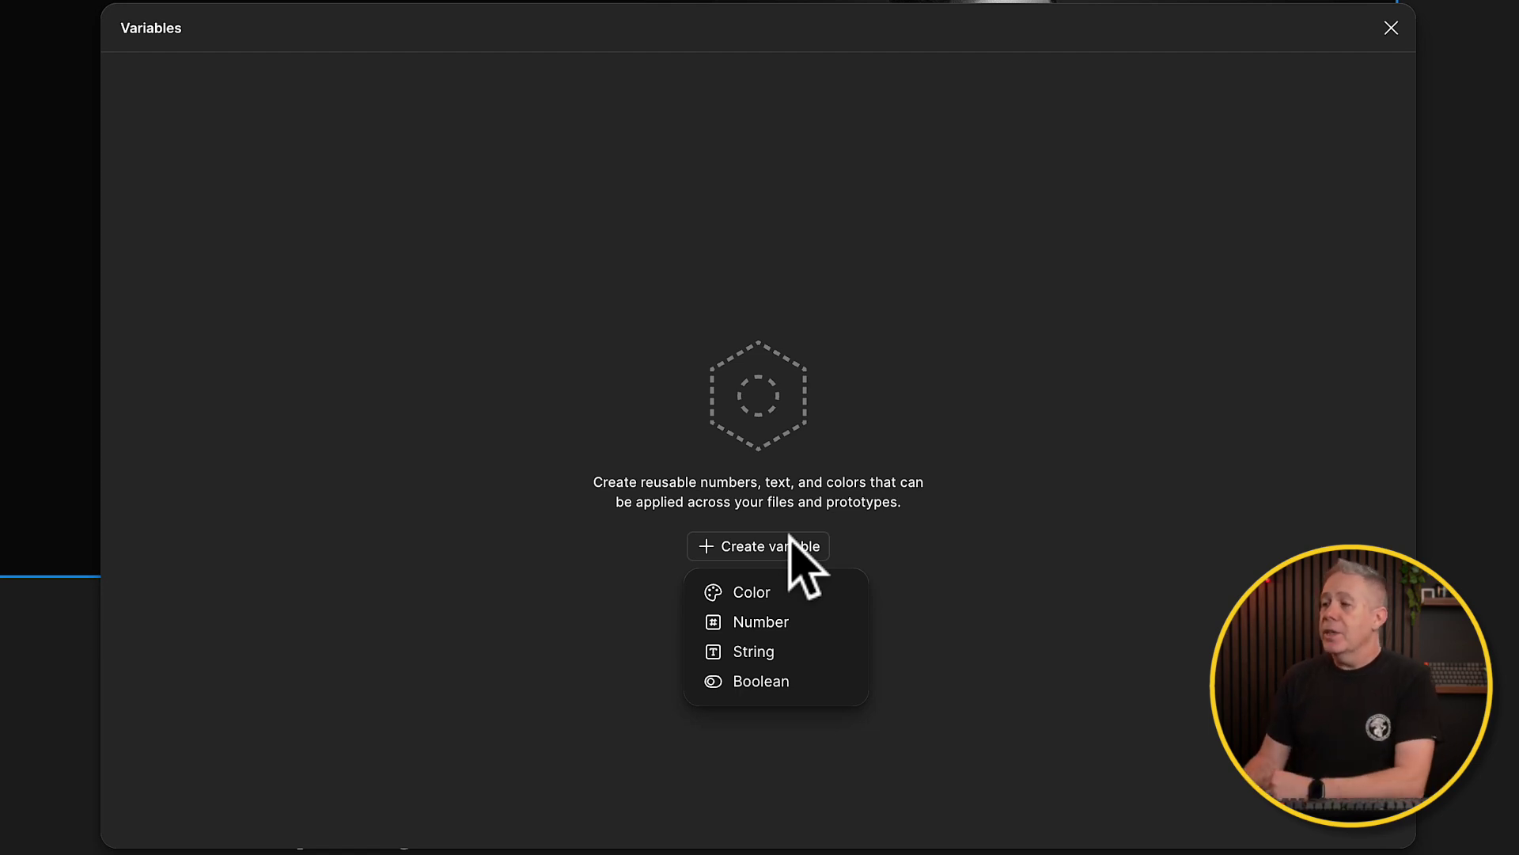
left_click(758, 592)
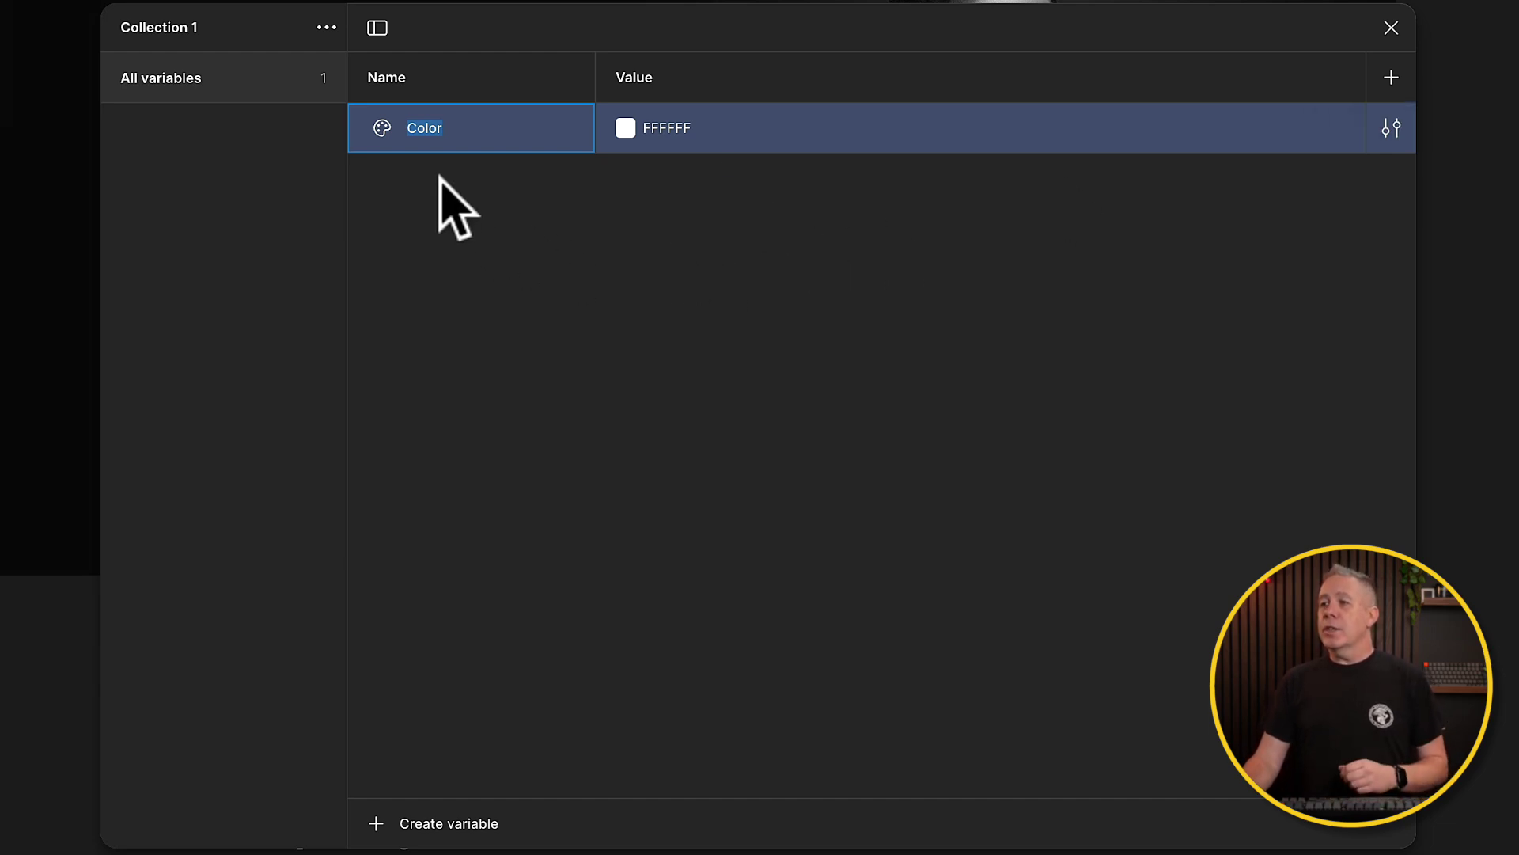
left_click(485, 125)
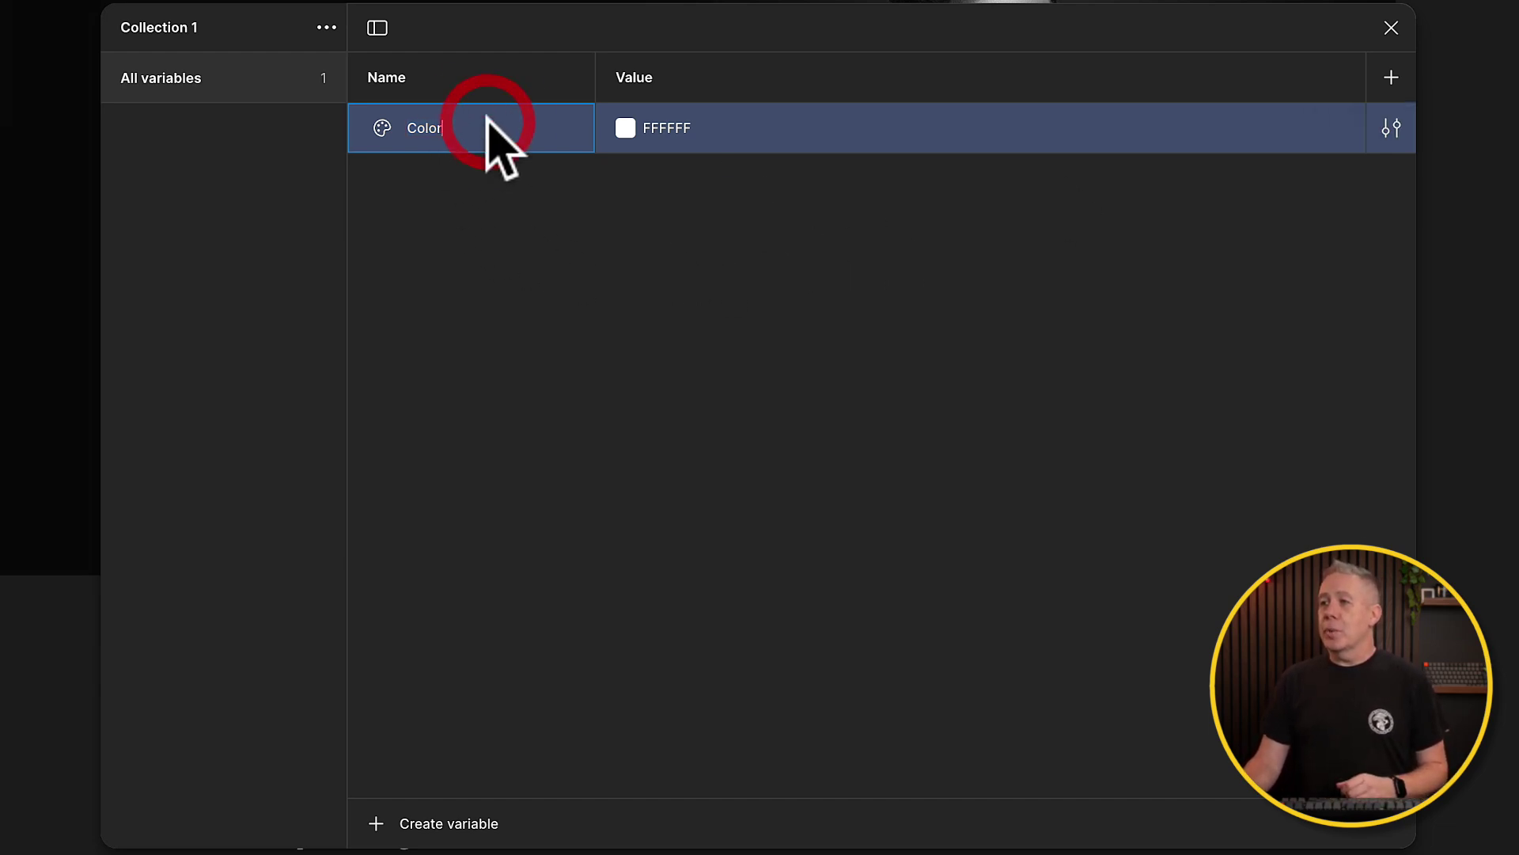
left_click(423, 126)
type("Primary")
Set the Primary color variable's value to the yellow FCBD0F.
left_click(625, 128)
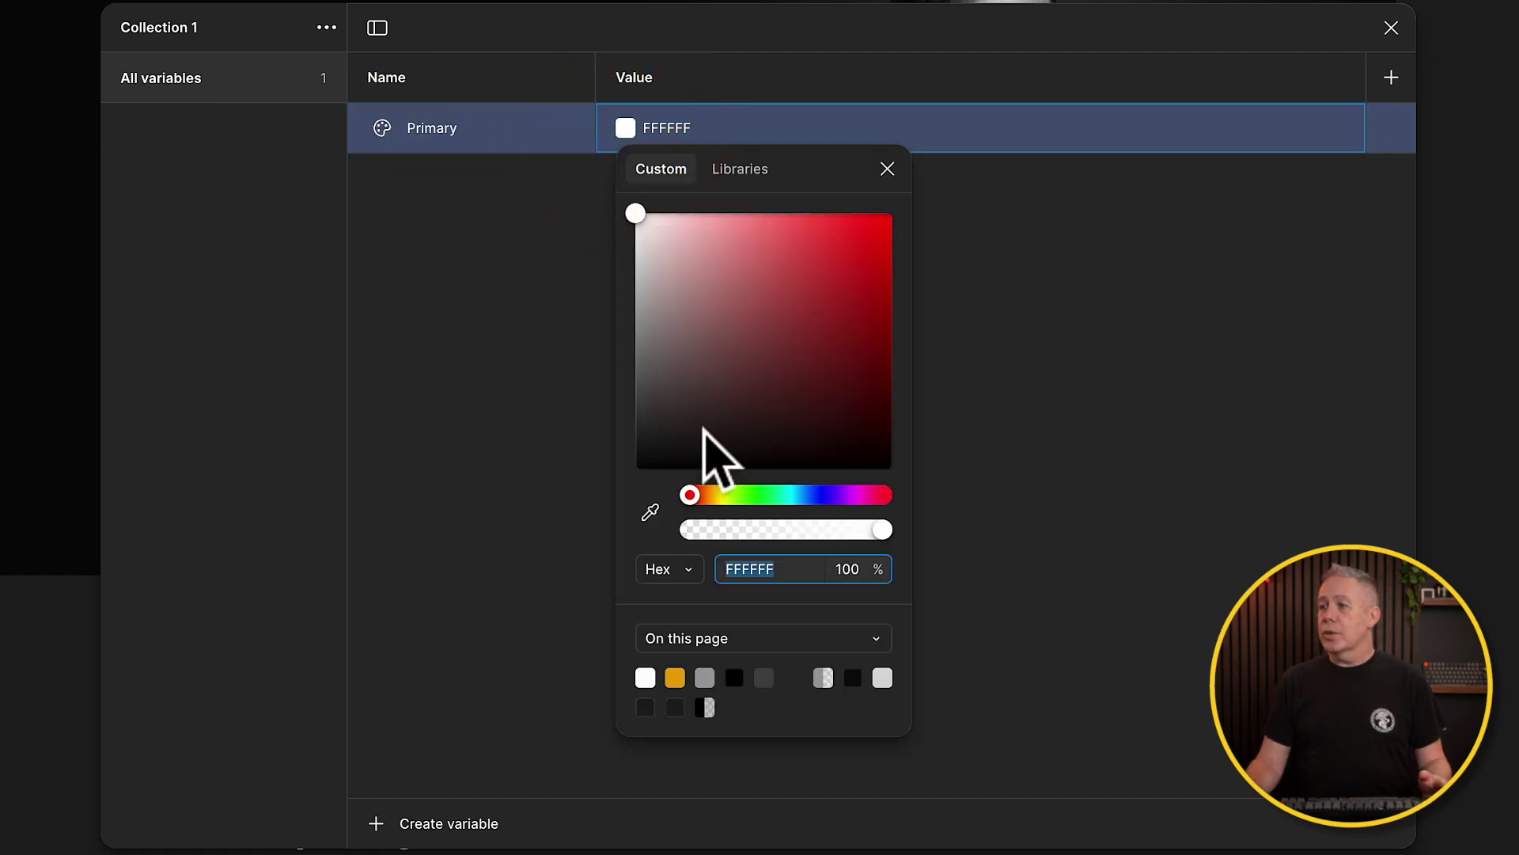
left_click(715, 495)
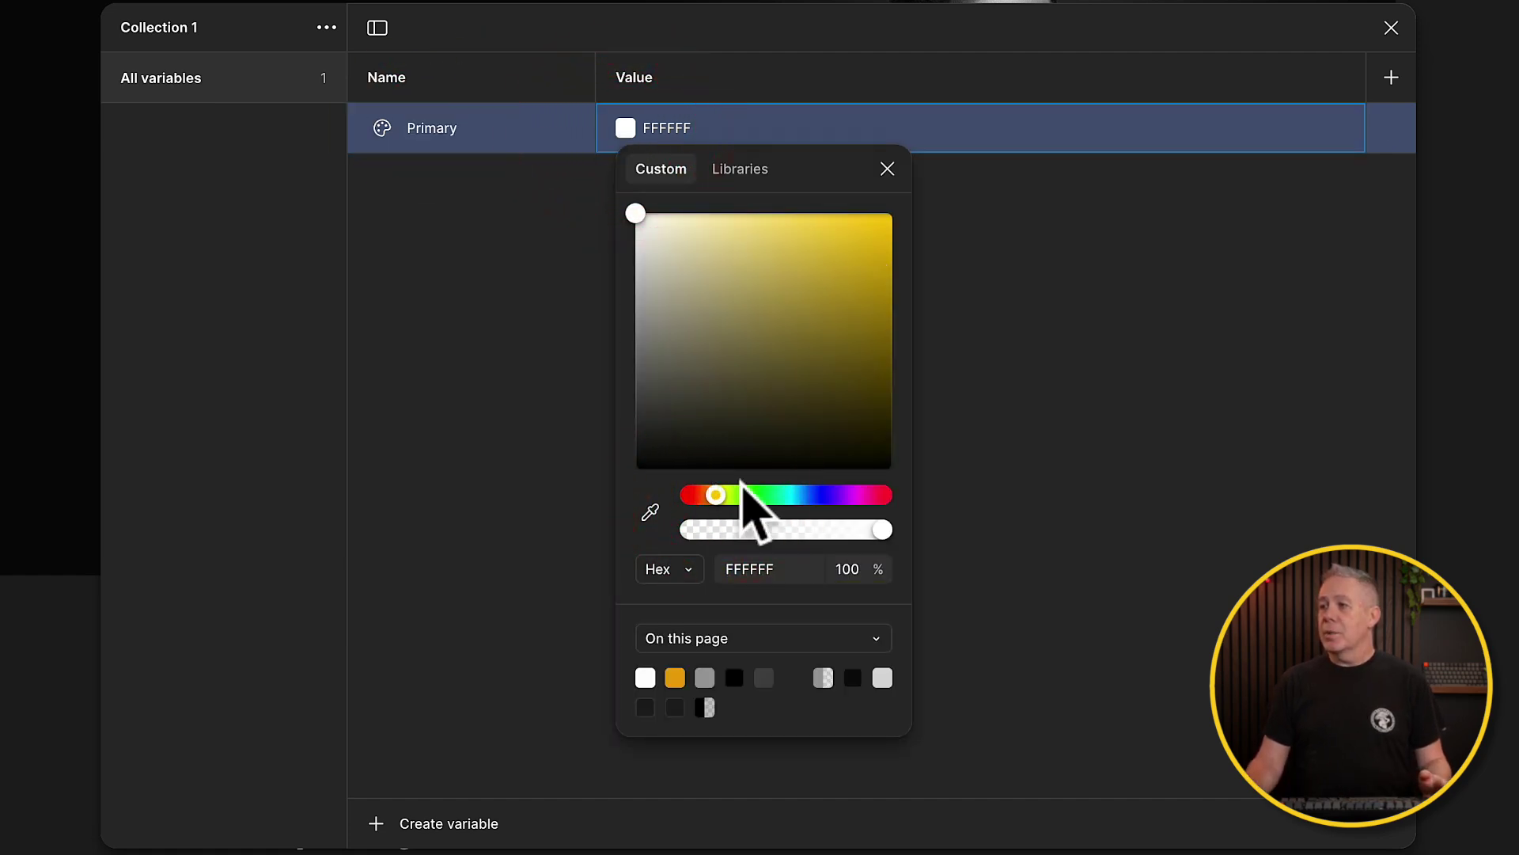
left_click(725, 495)
left_click(714, 495)
left_click(876, 219)
left_click(1013, 224)
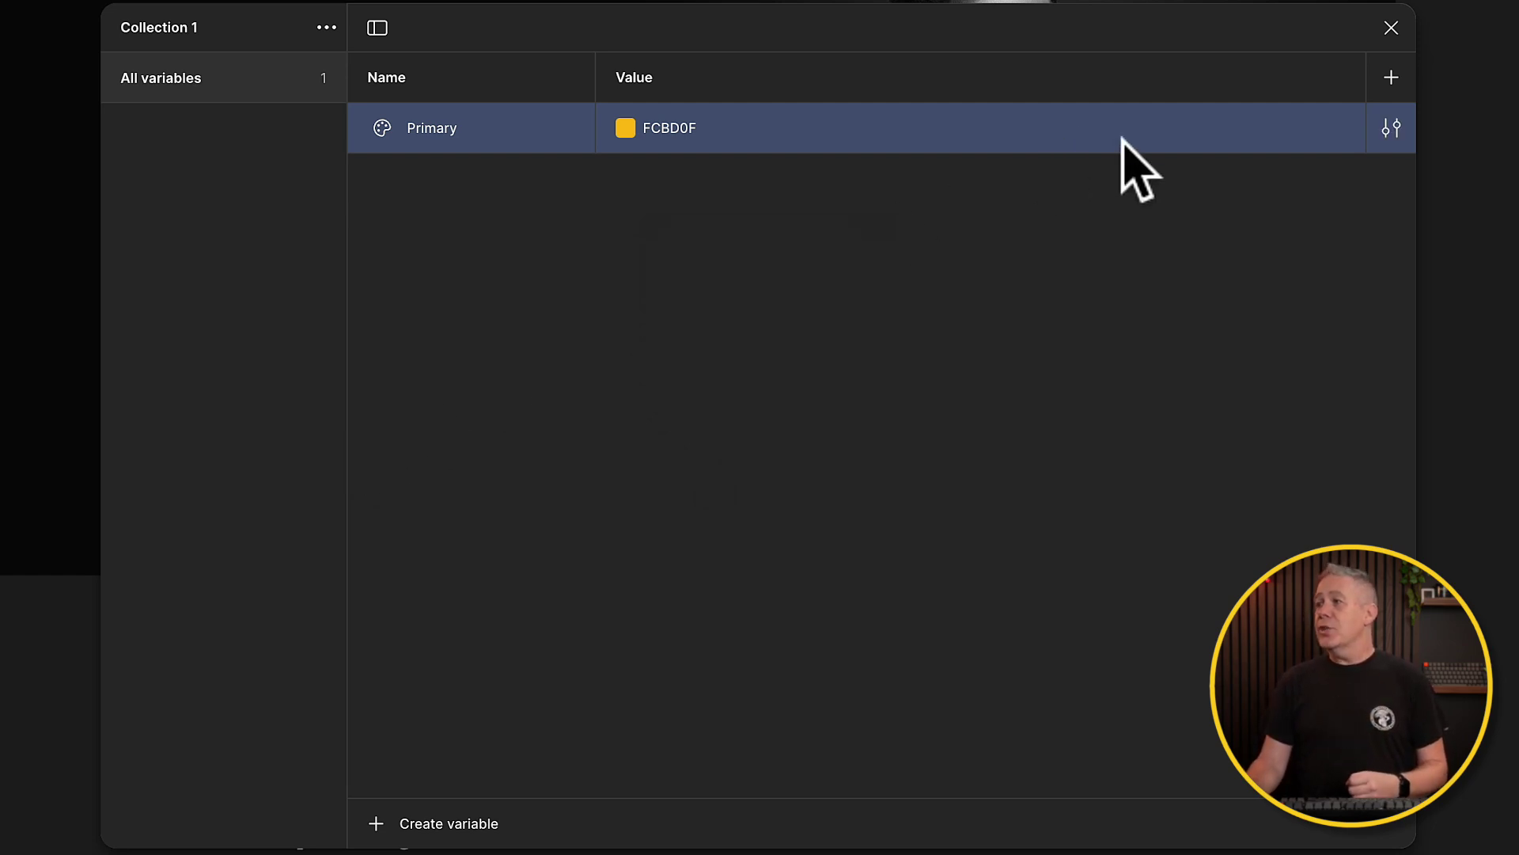
Delete the Primary color variable and close the local variables.
left_click(952, 129)
right_click(954, 131)
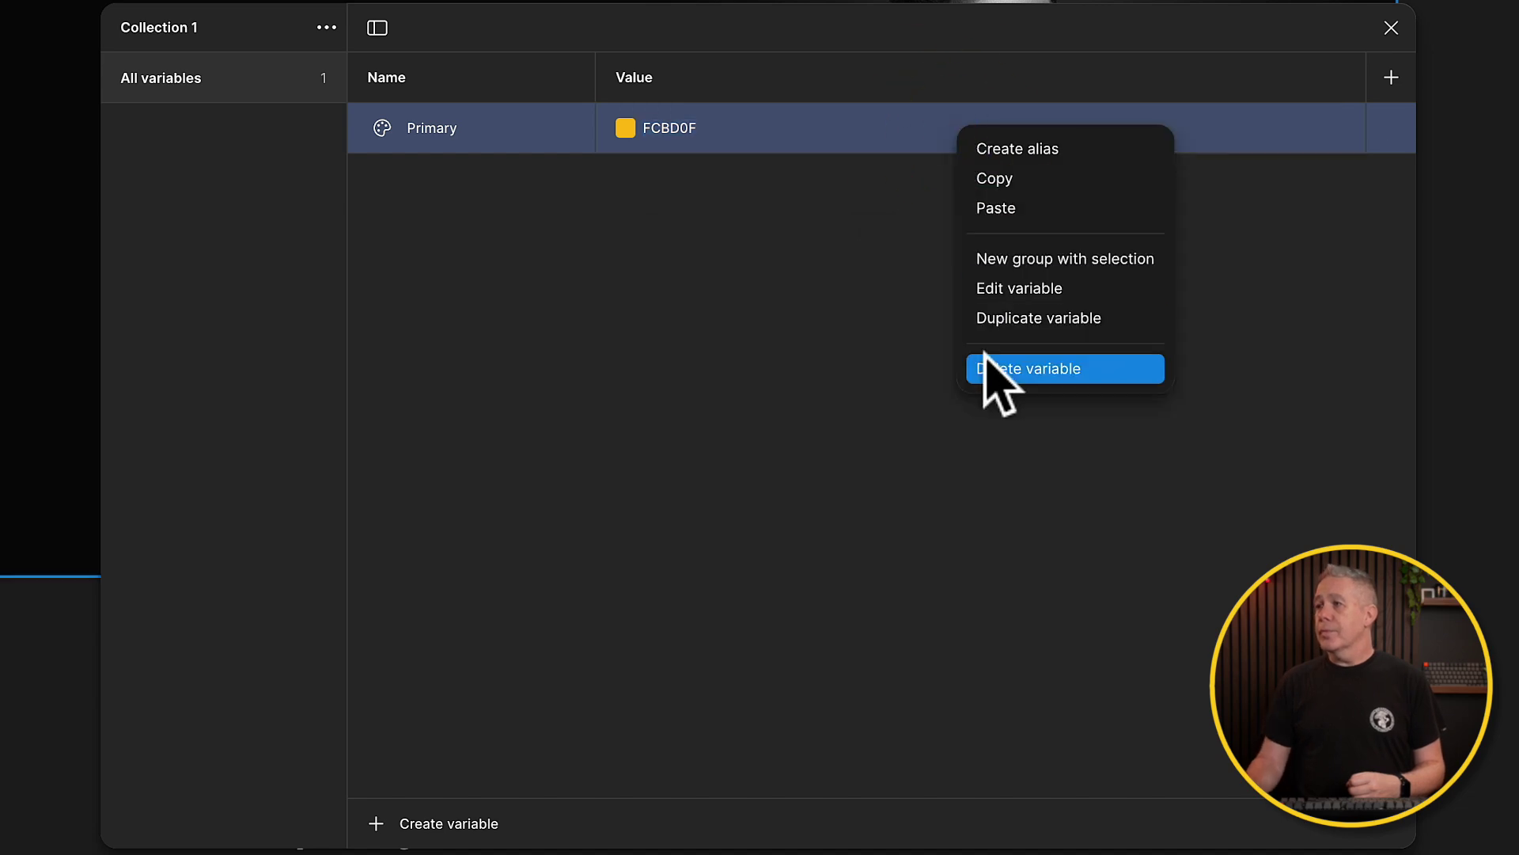
left_click(985, 367)
left_click(1388, 30)
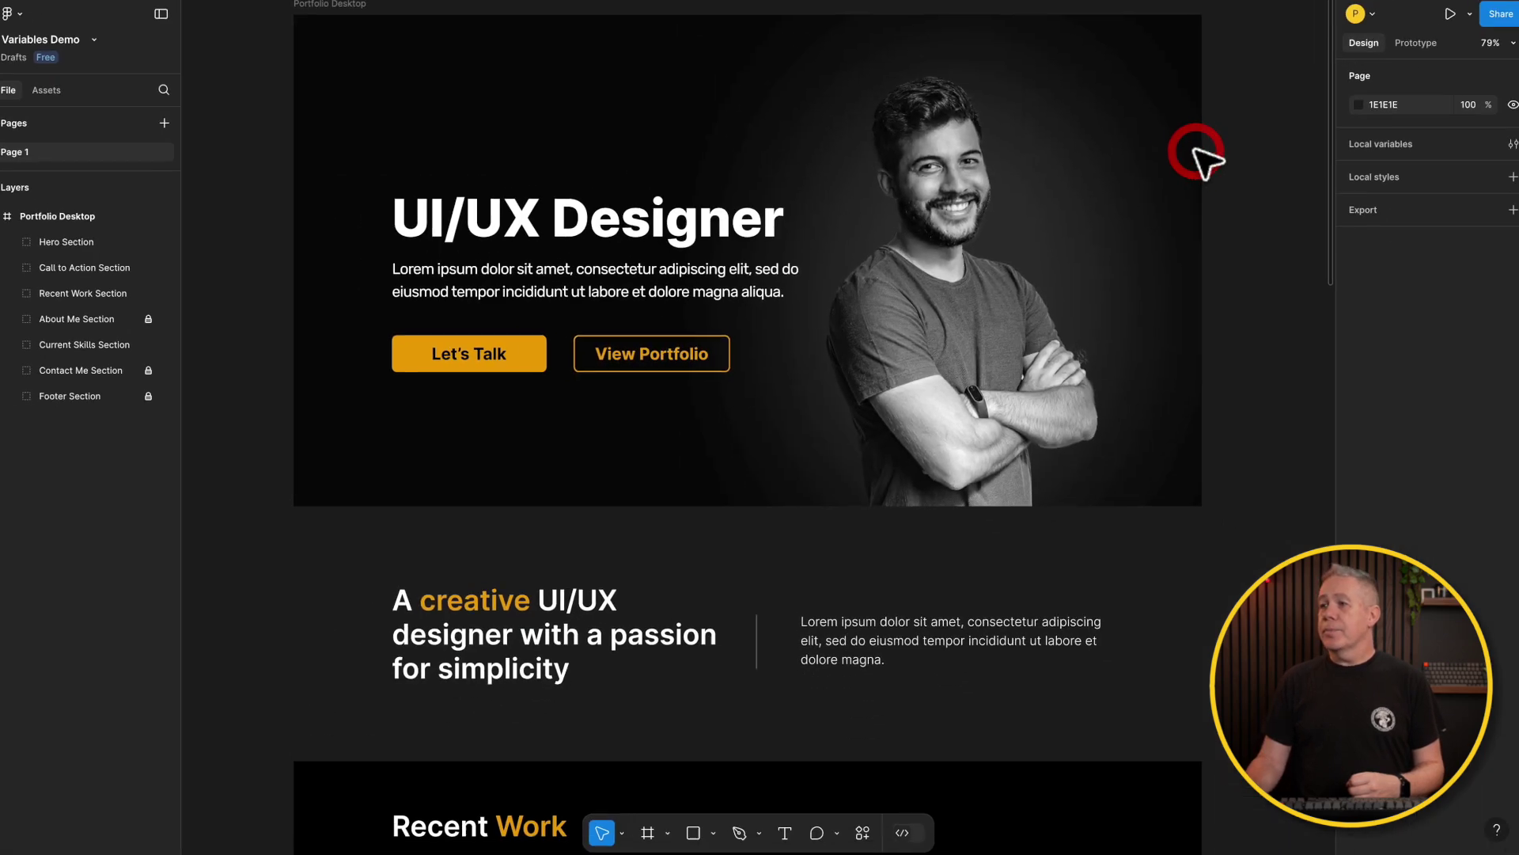
Create a color variable named Primary in Collection 1 from the Call to Action Section's orange selection color EDA305.
left_click(111, 270)
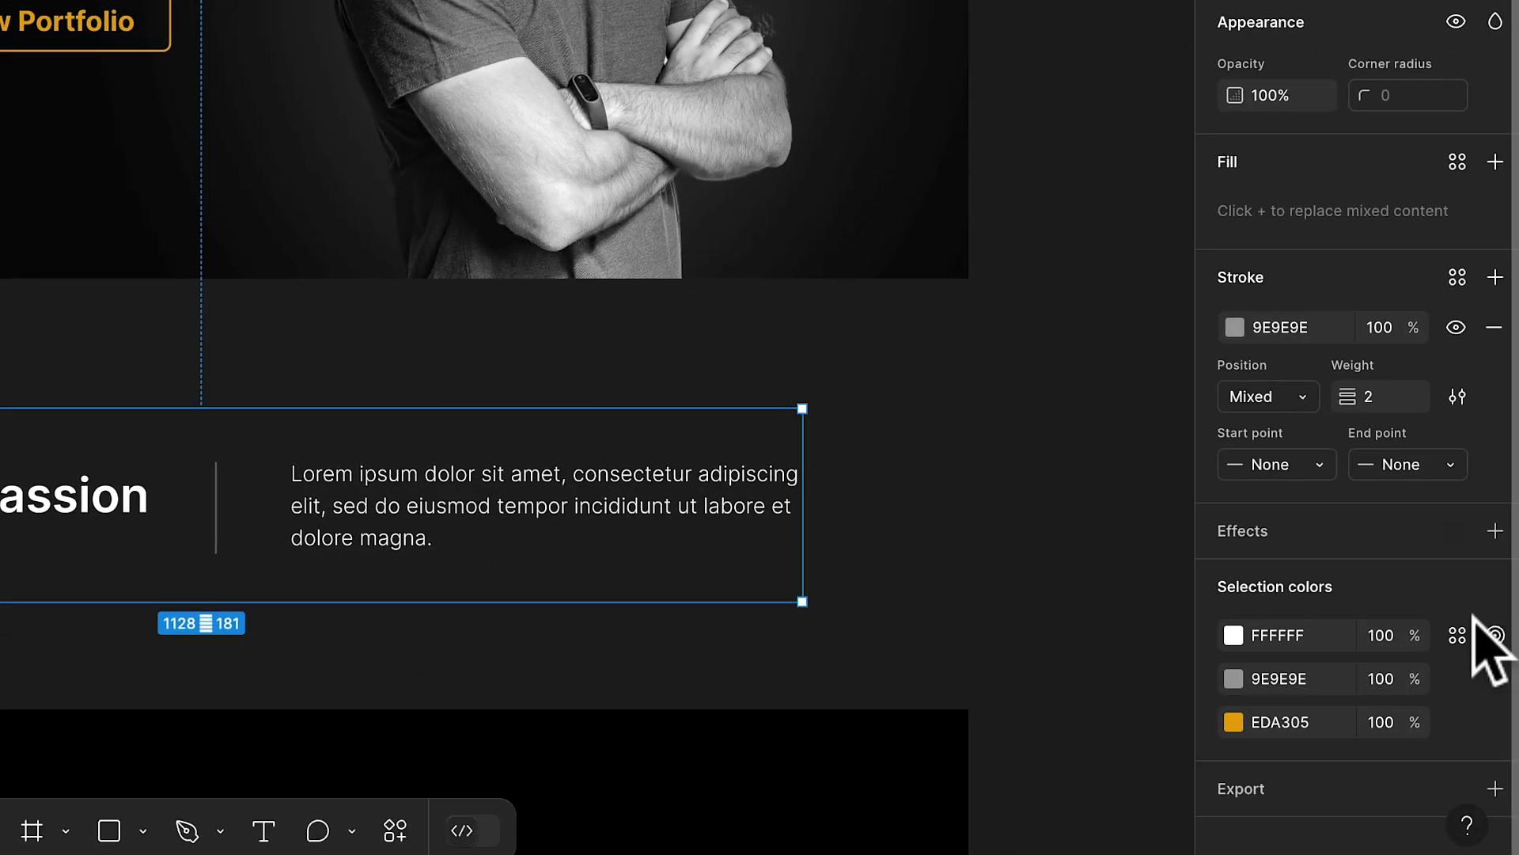
scroll(1417, 629, "down", 1)
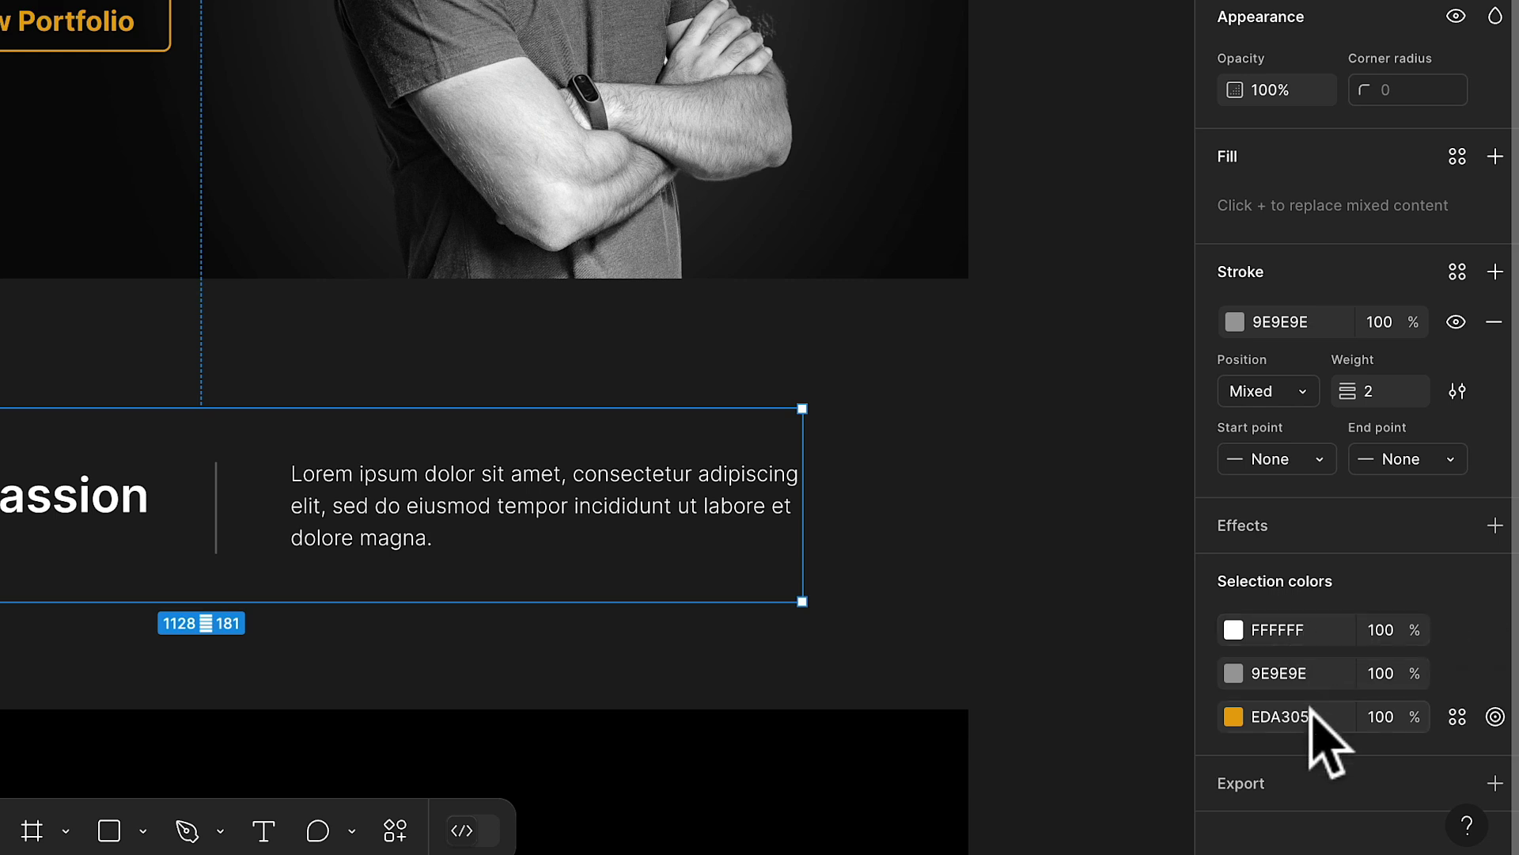
scroll(1385, 720, "up", 1)
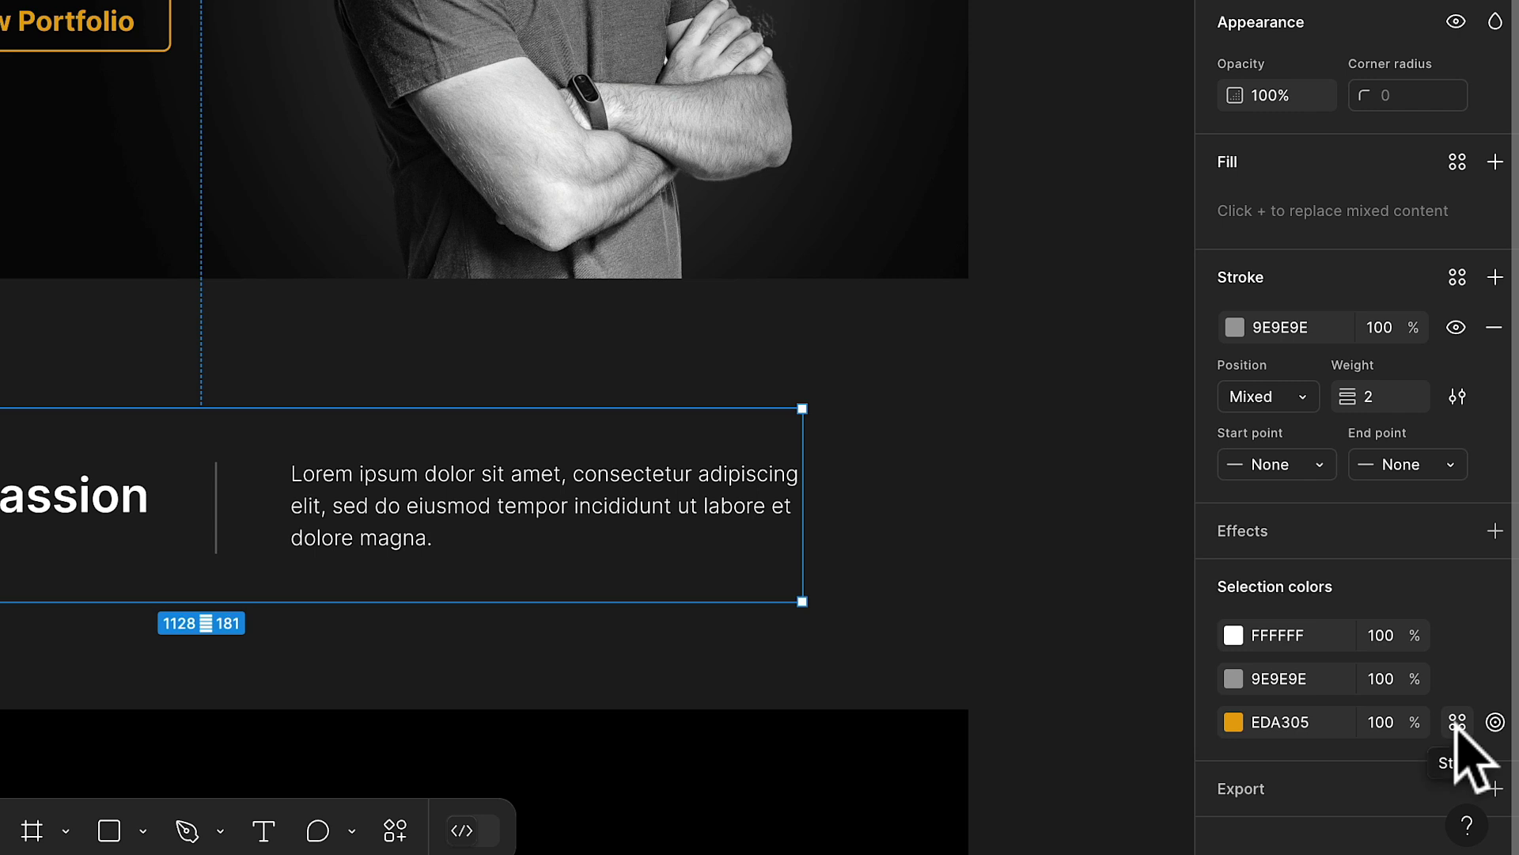
left_click(1457, 722)
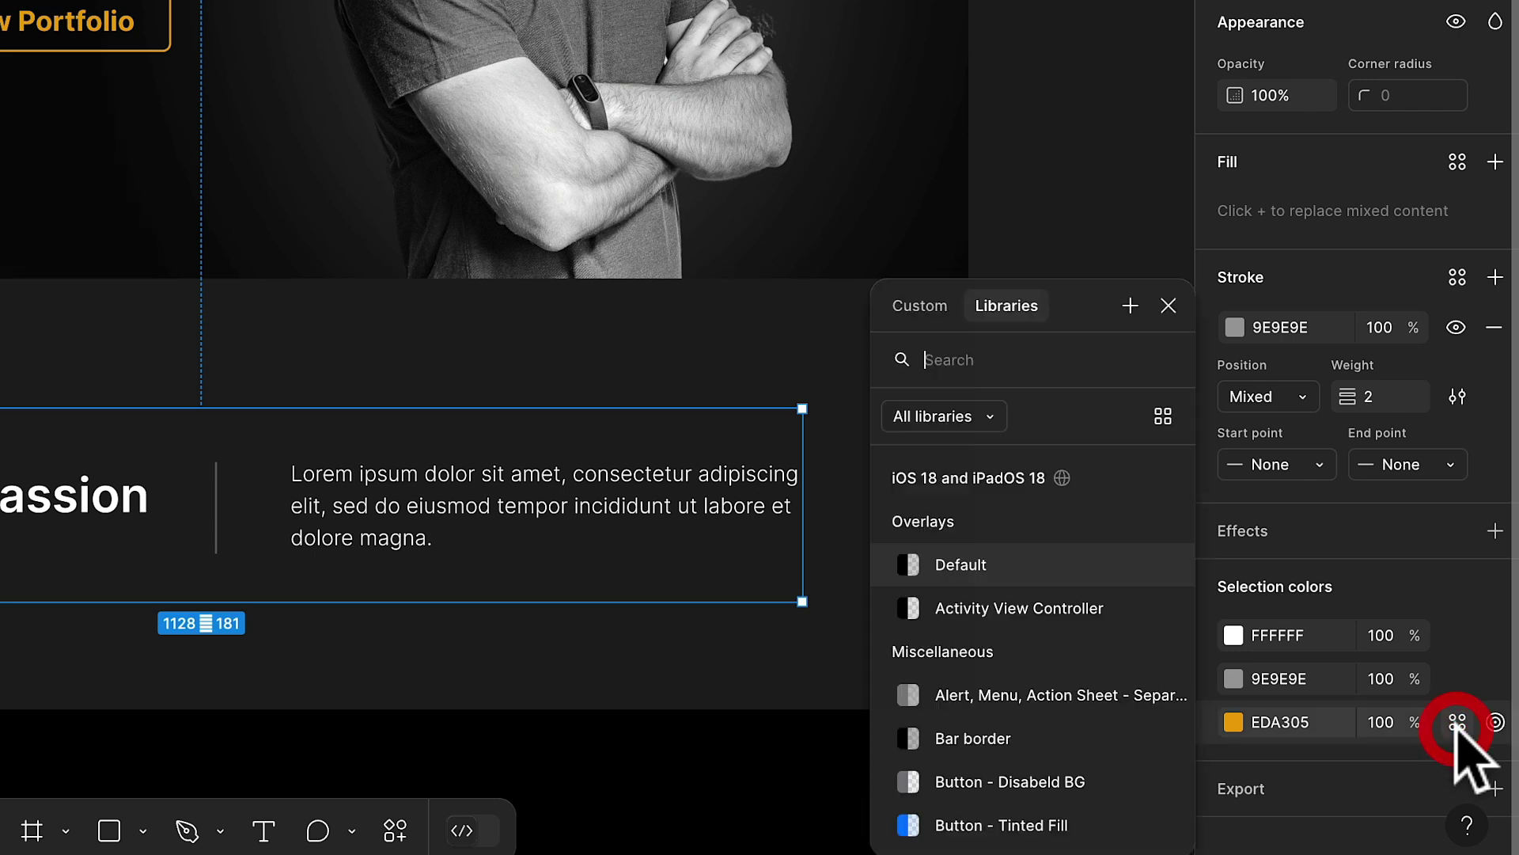
left_click(1021, 305)
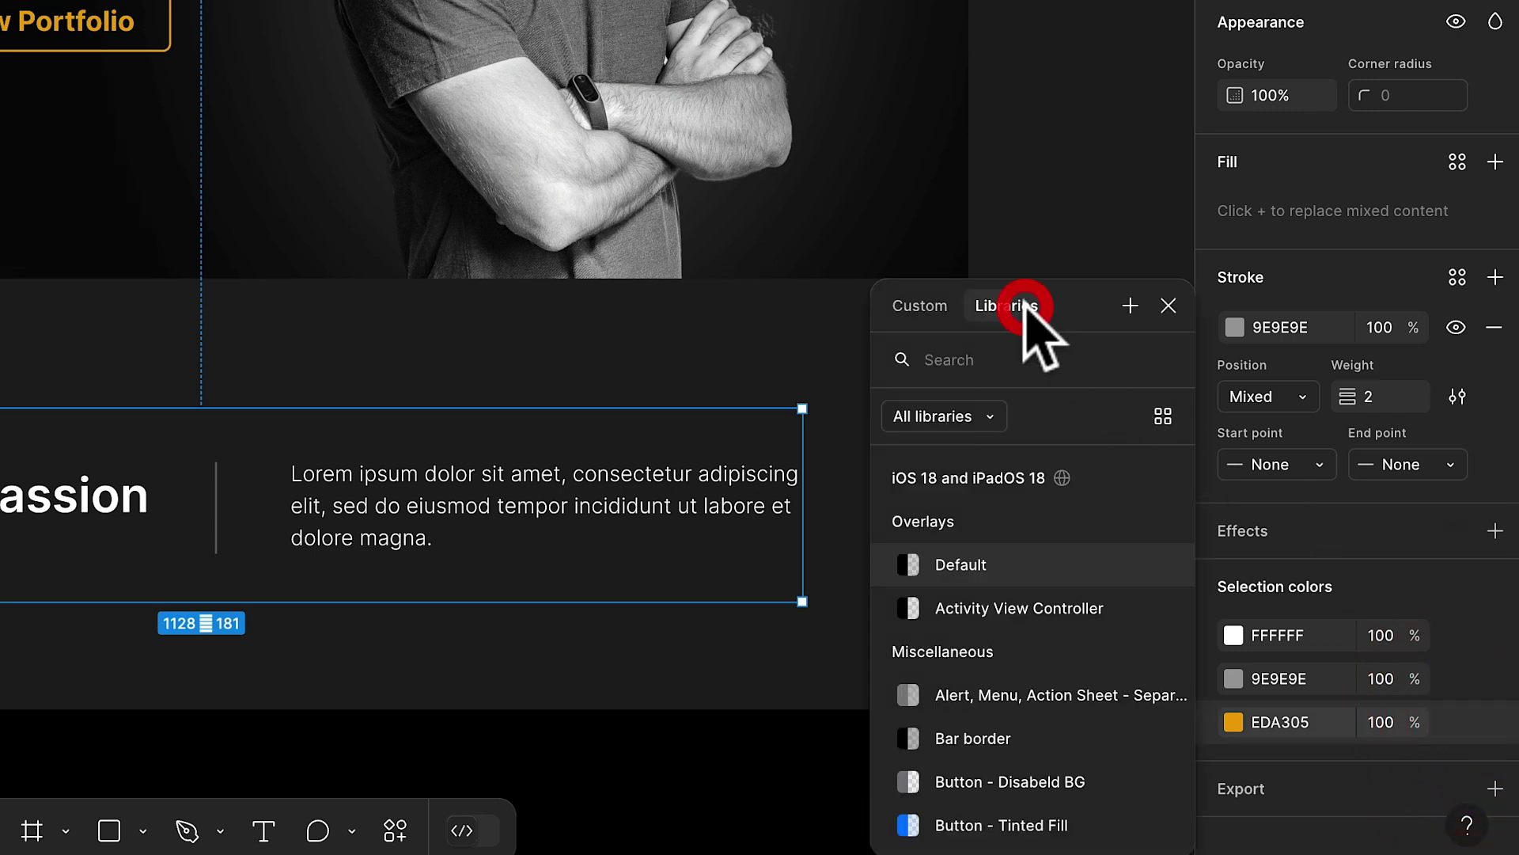
left_click(1136, 309)
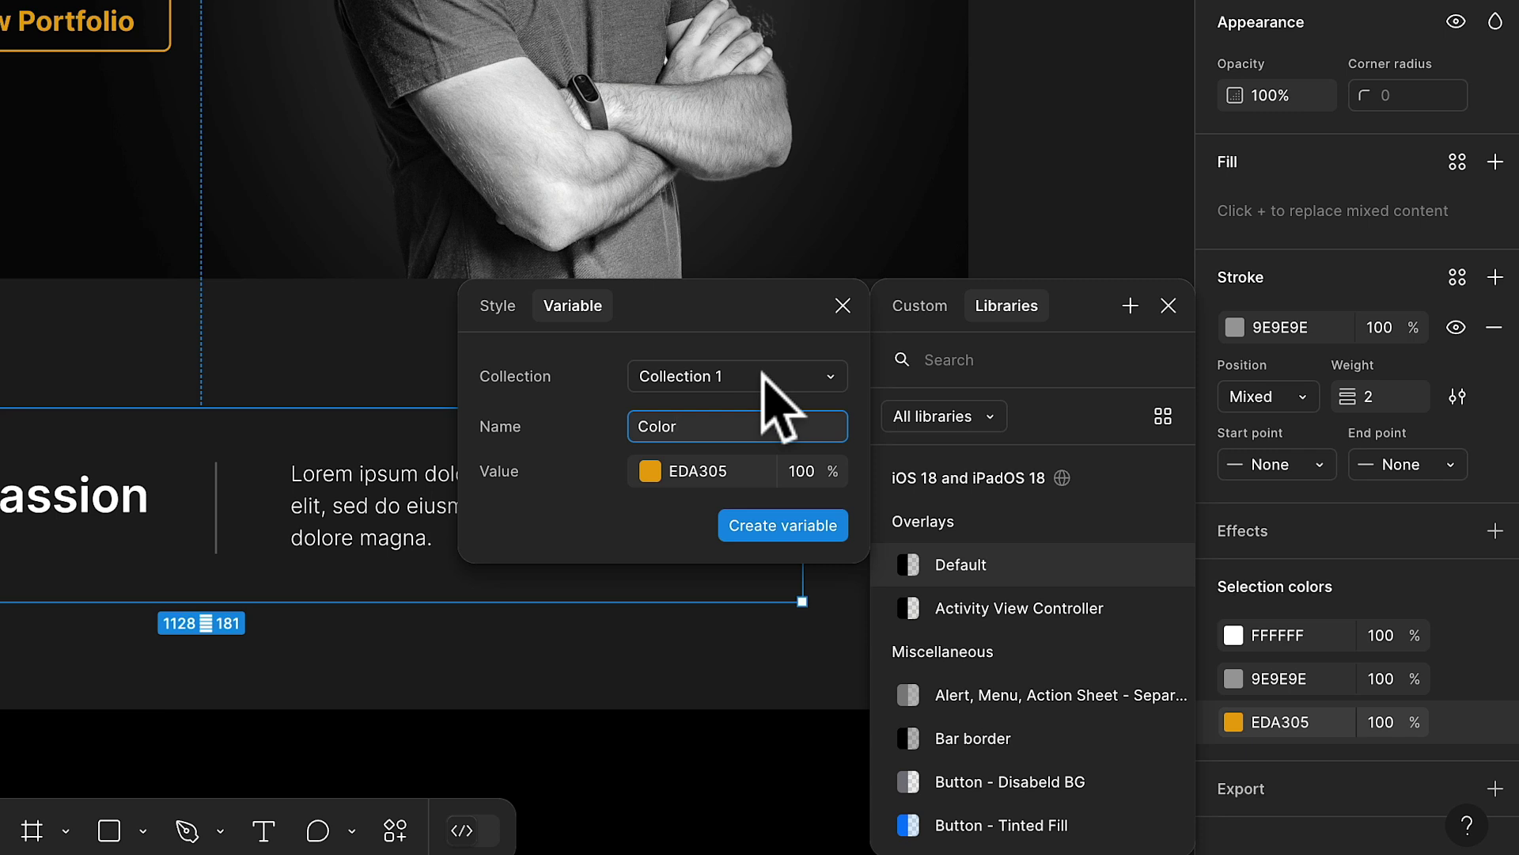
double_click(702, 423)
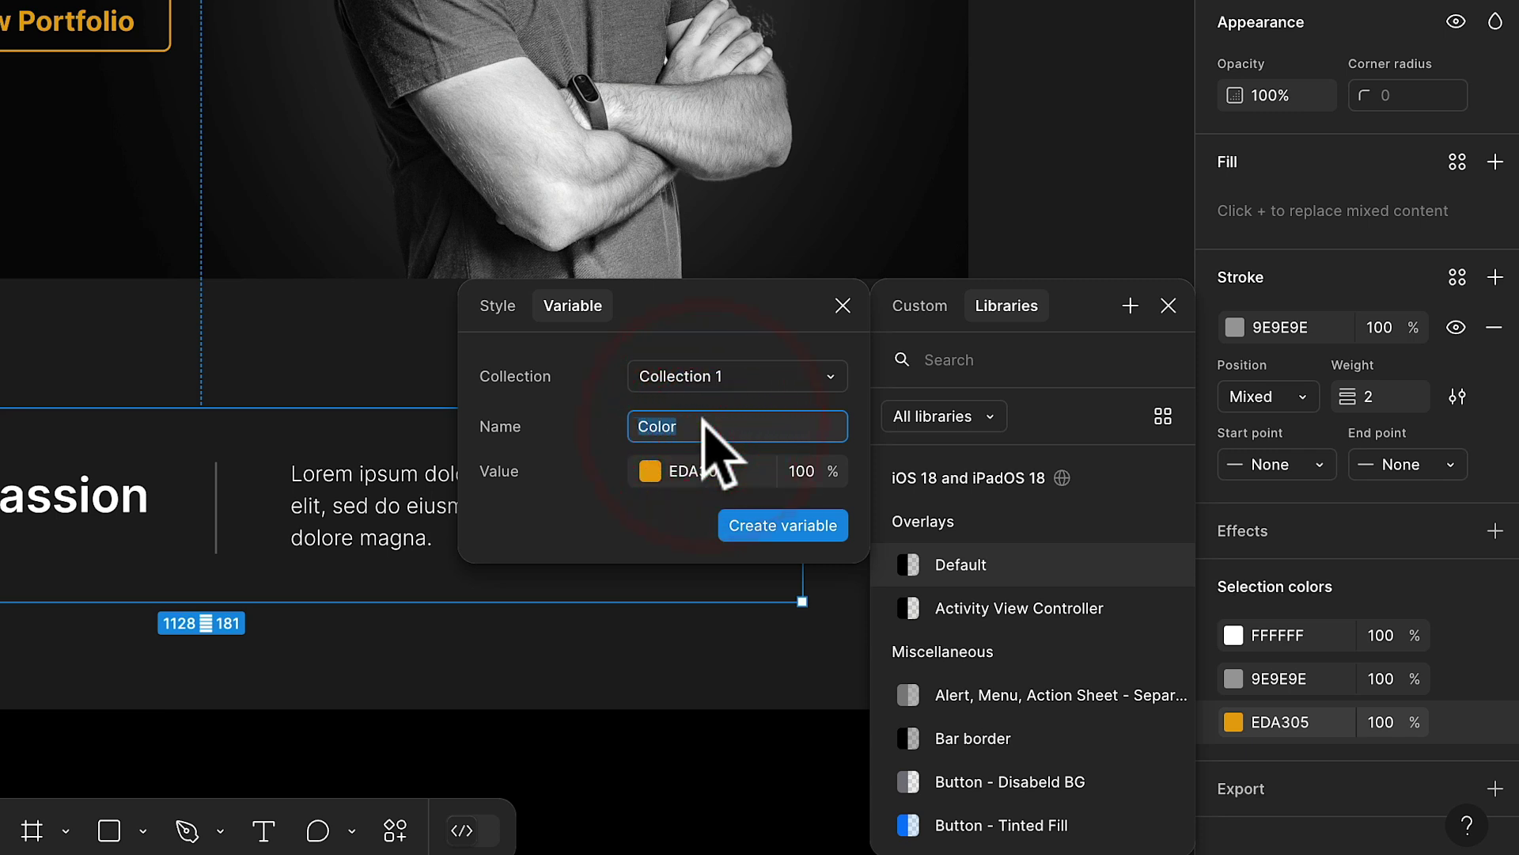
type("Primary")
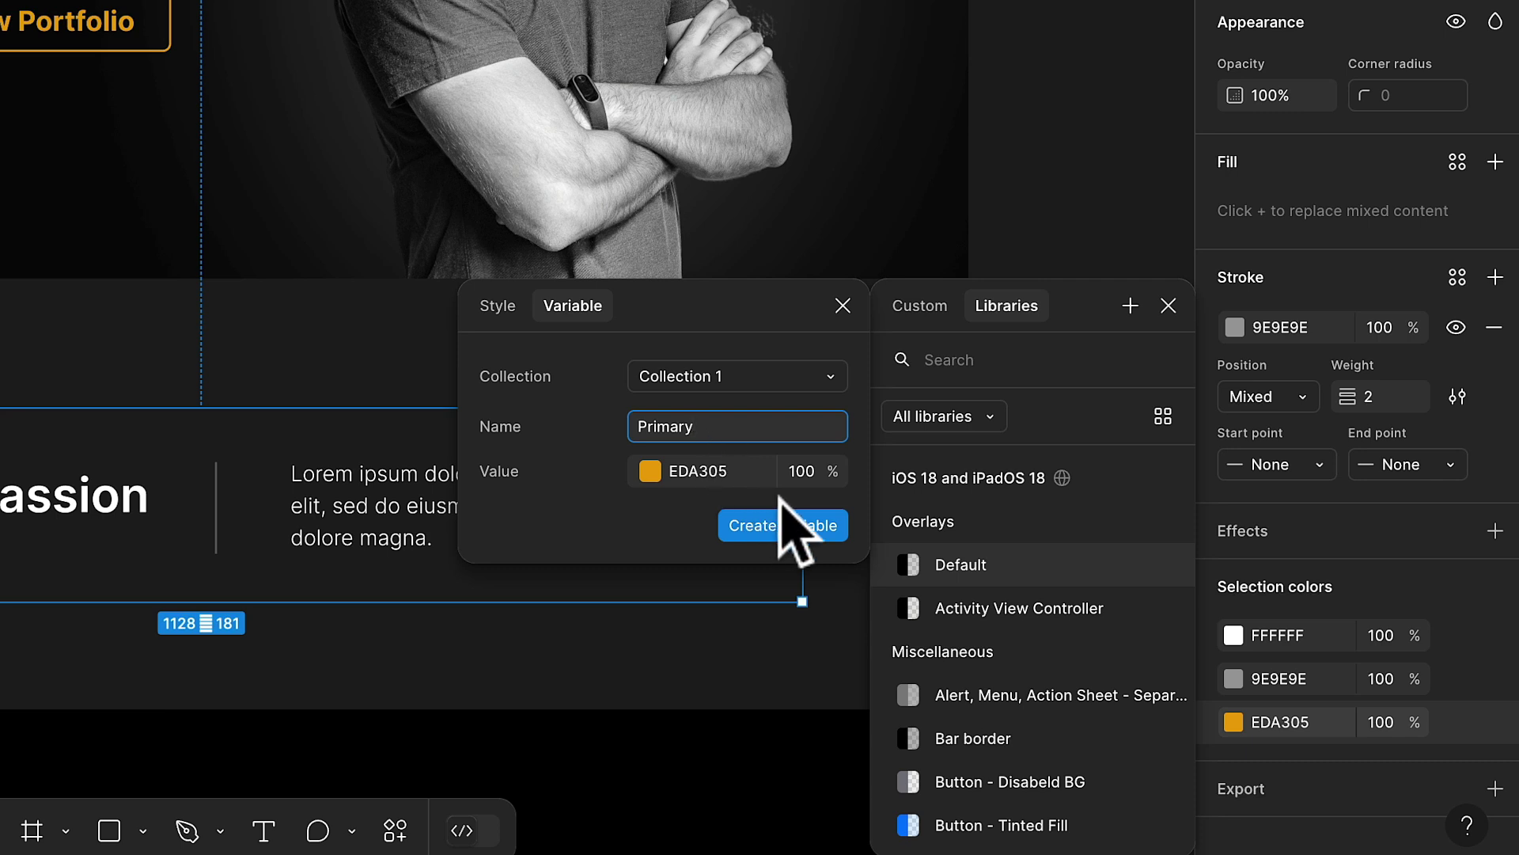
left_click(801, 525)
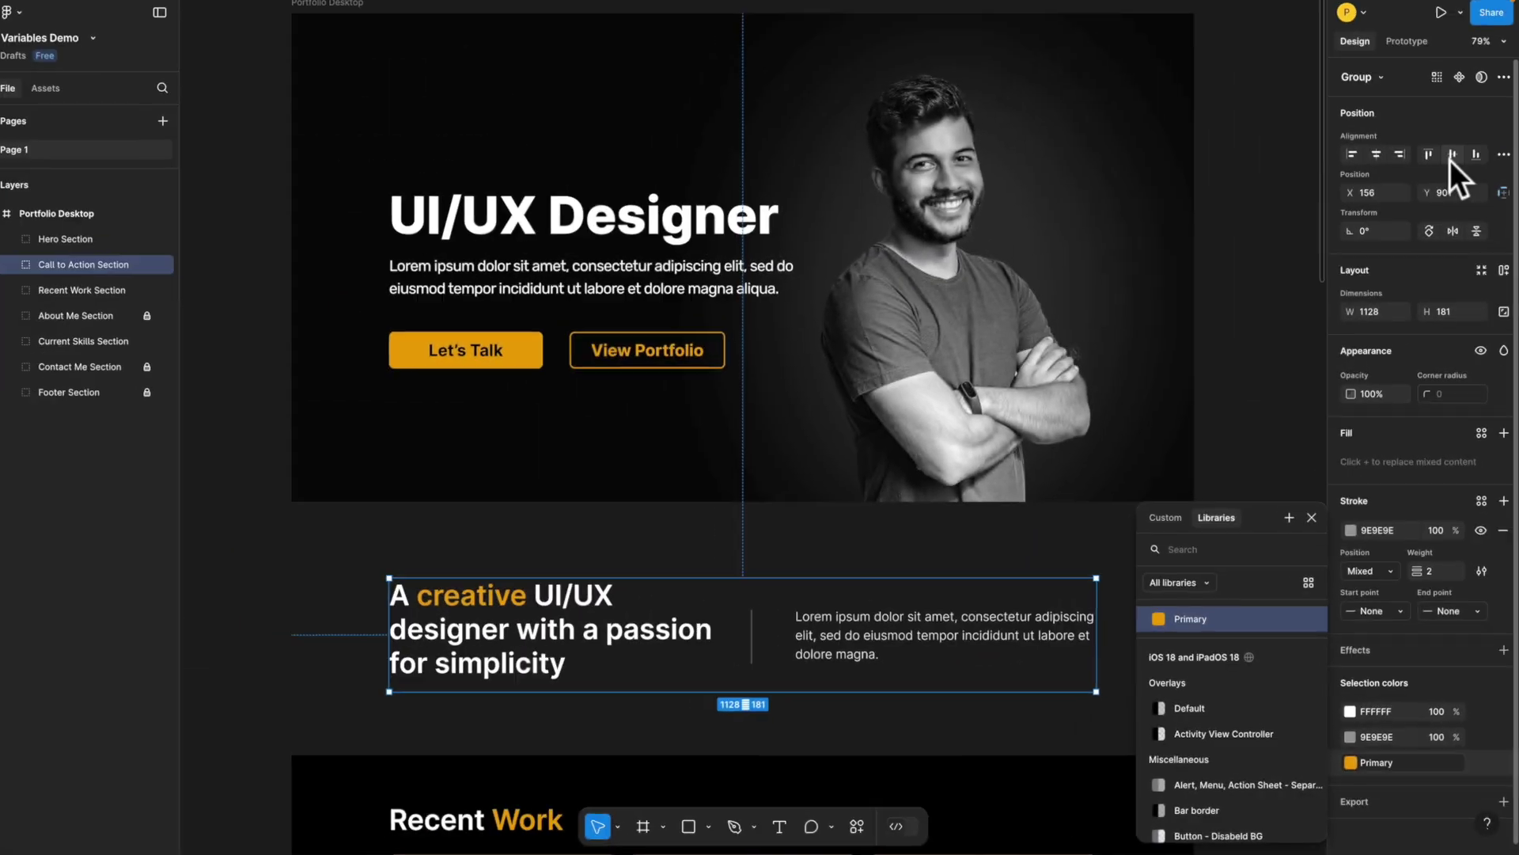
left_click(1290, 176)
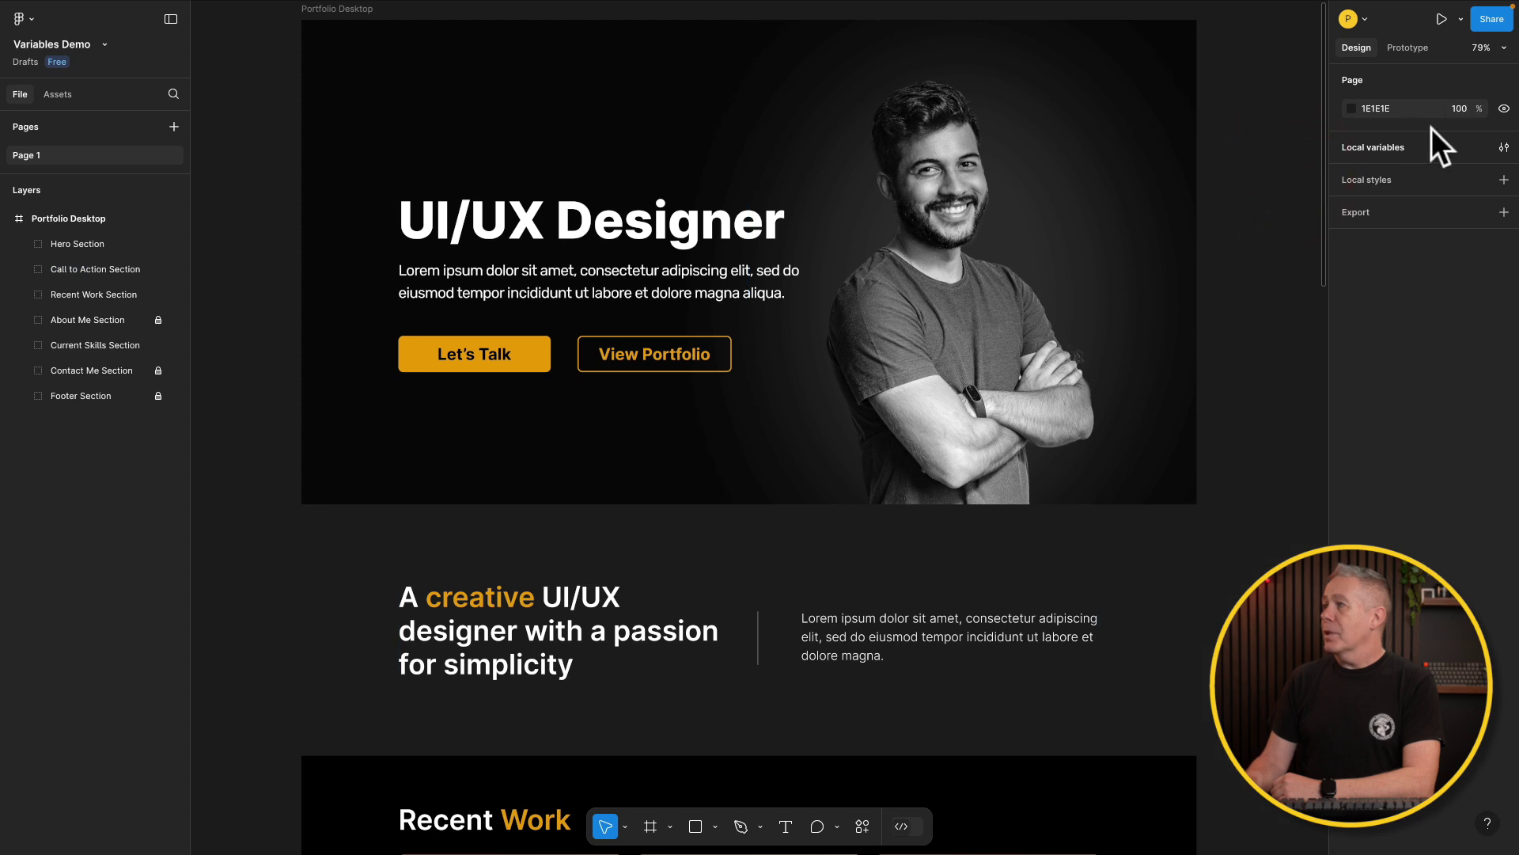
Rename the variable collection Collection 1 as Primatives.
left_click(1504, 148)
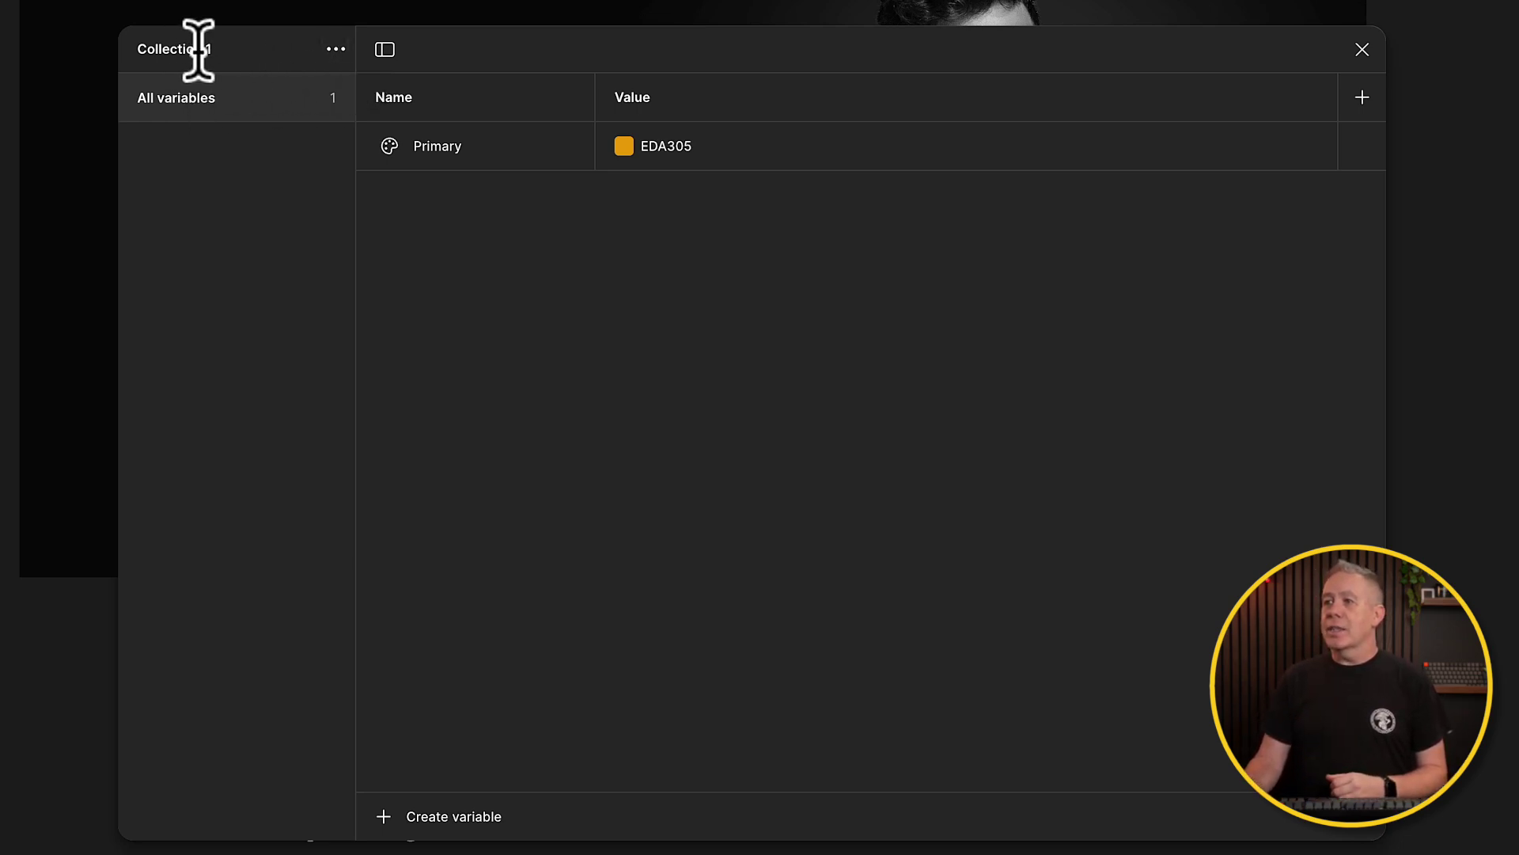
left_click(336, 49)
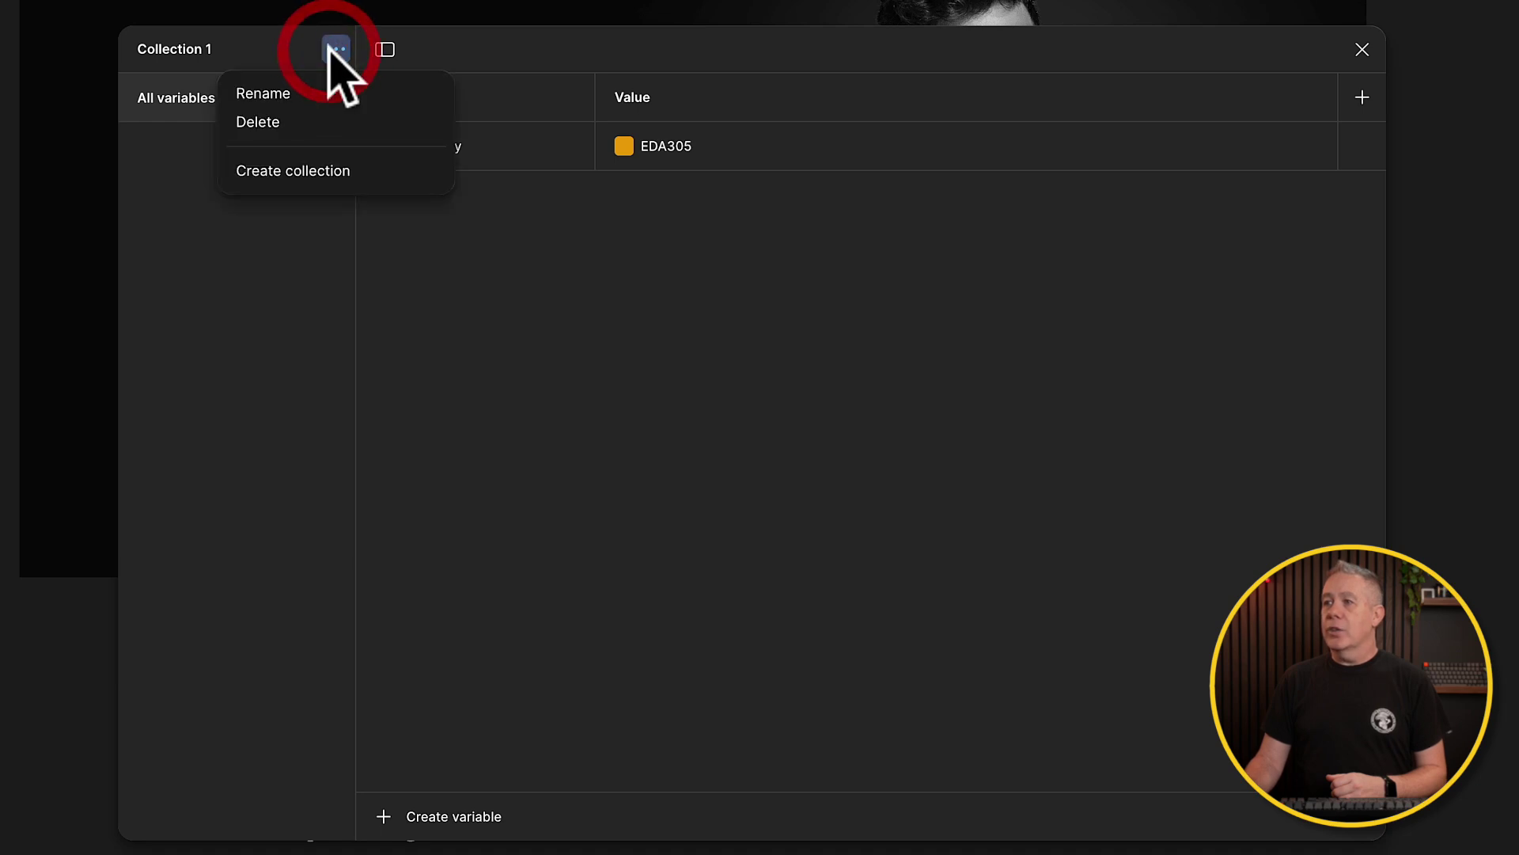
left_click(292, 95)
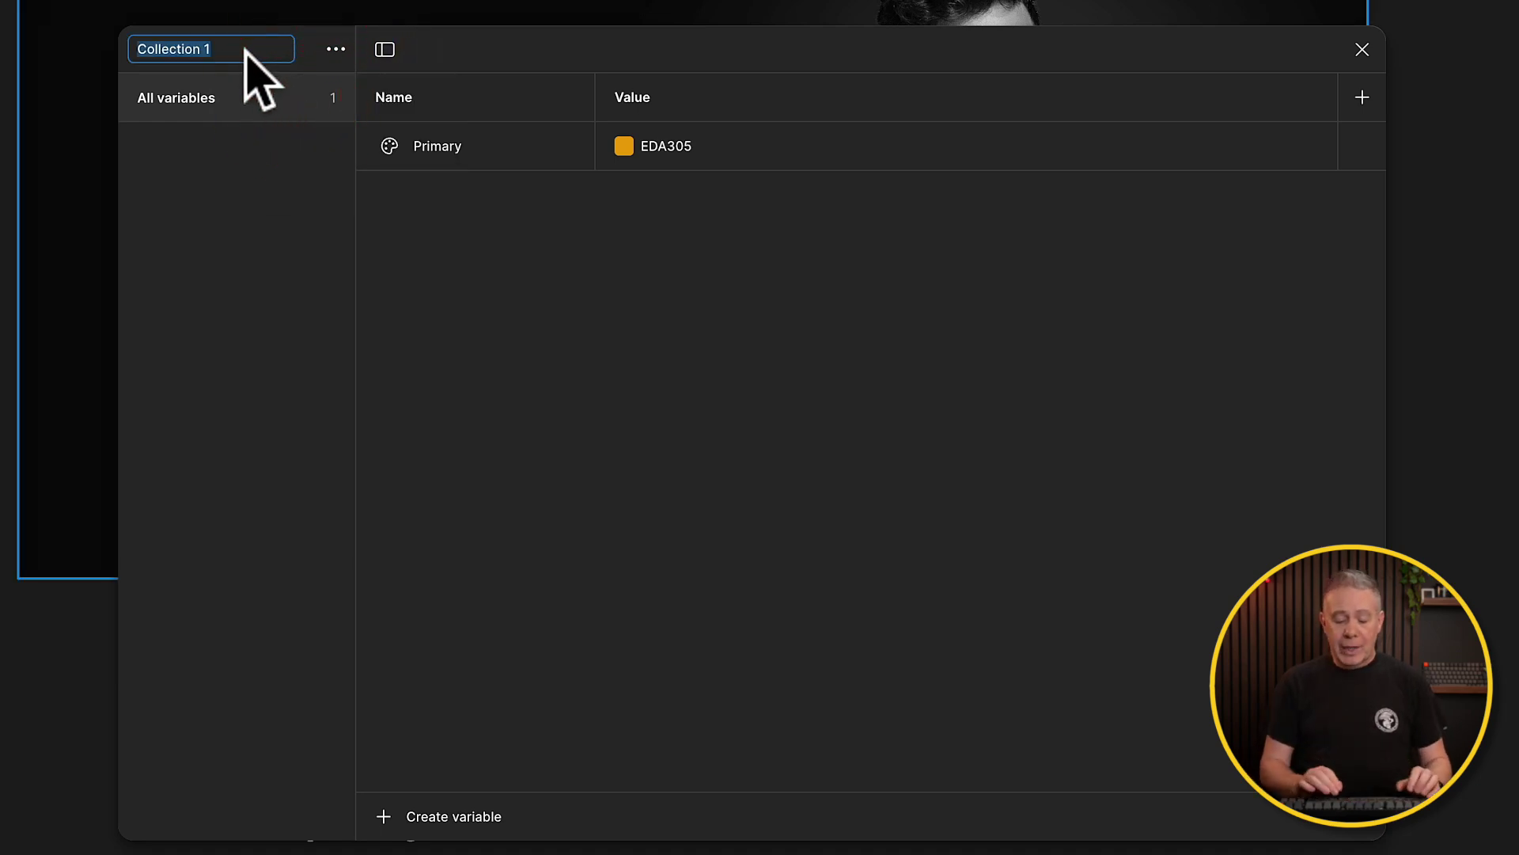
type("Primatives")
key("Return")
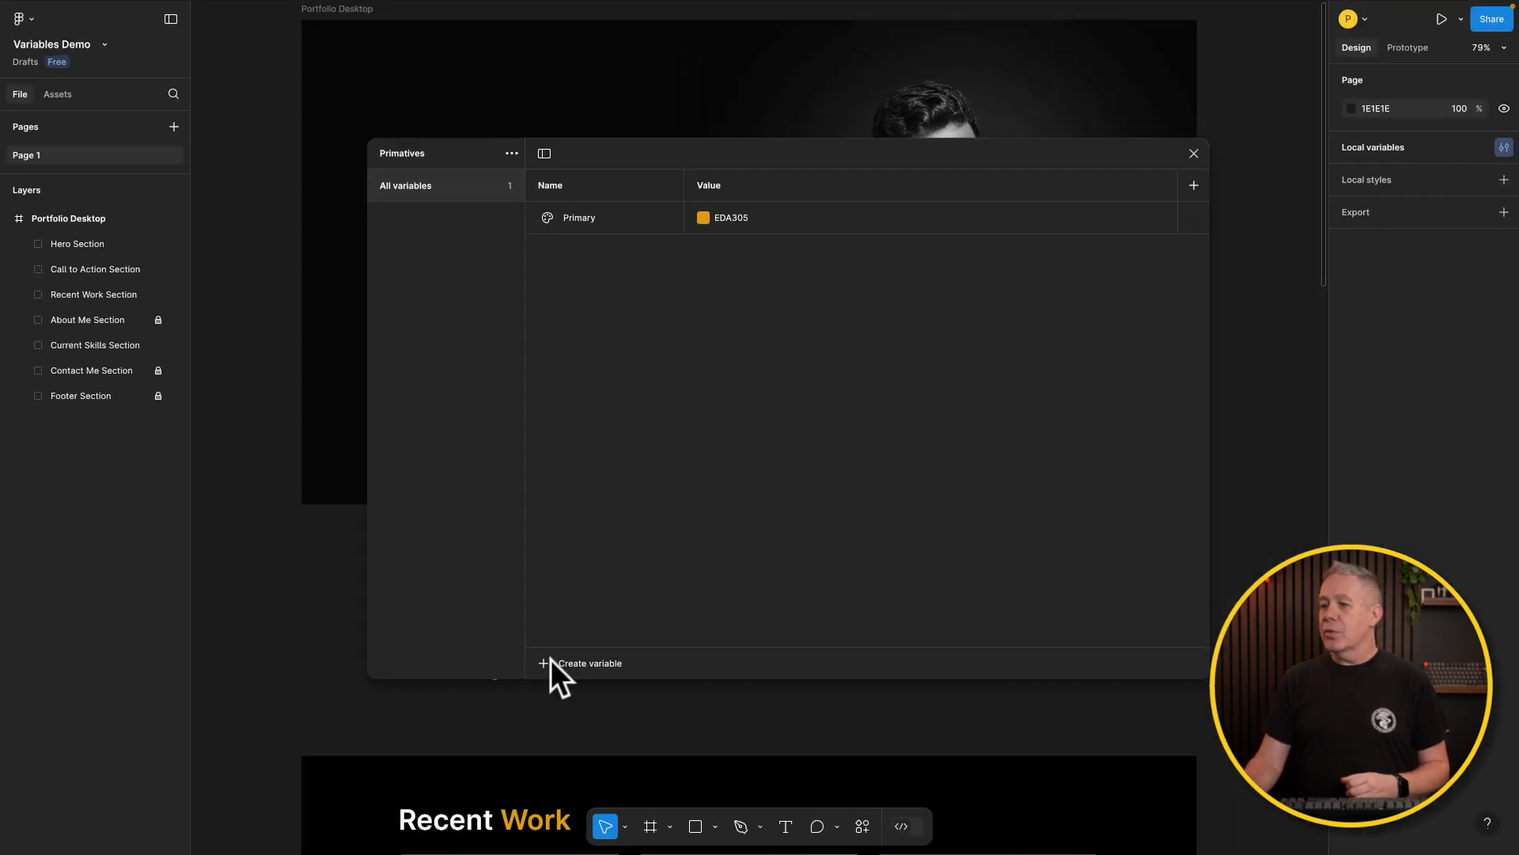
Add a color variable named Secondary with the blue-violet value 5244E9 to the Primatives collection.
left_click(388, 811)
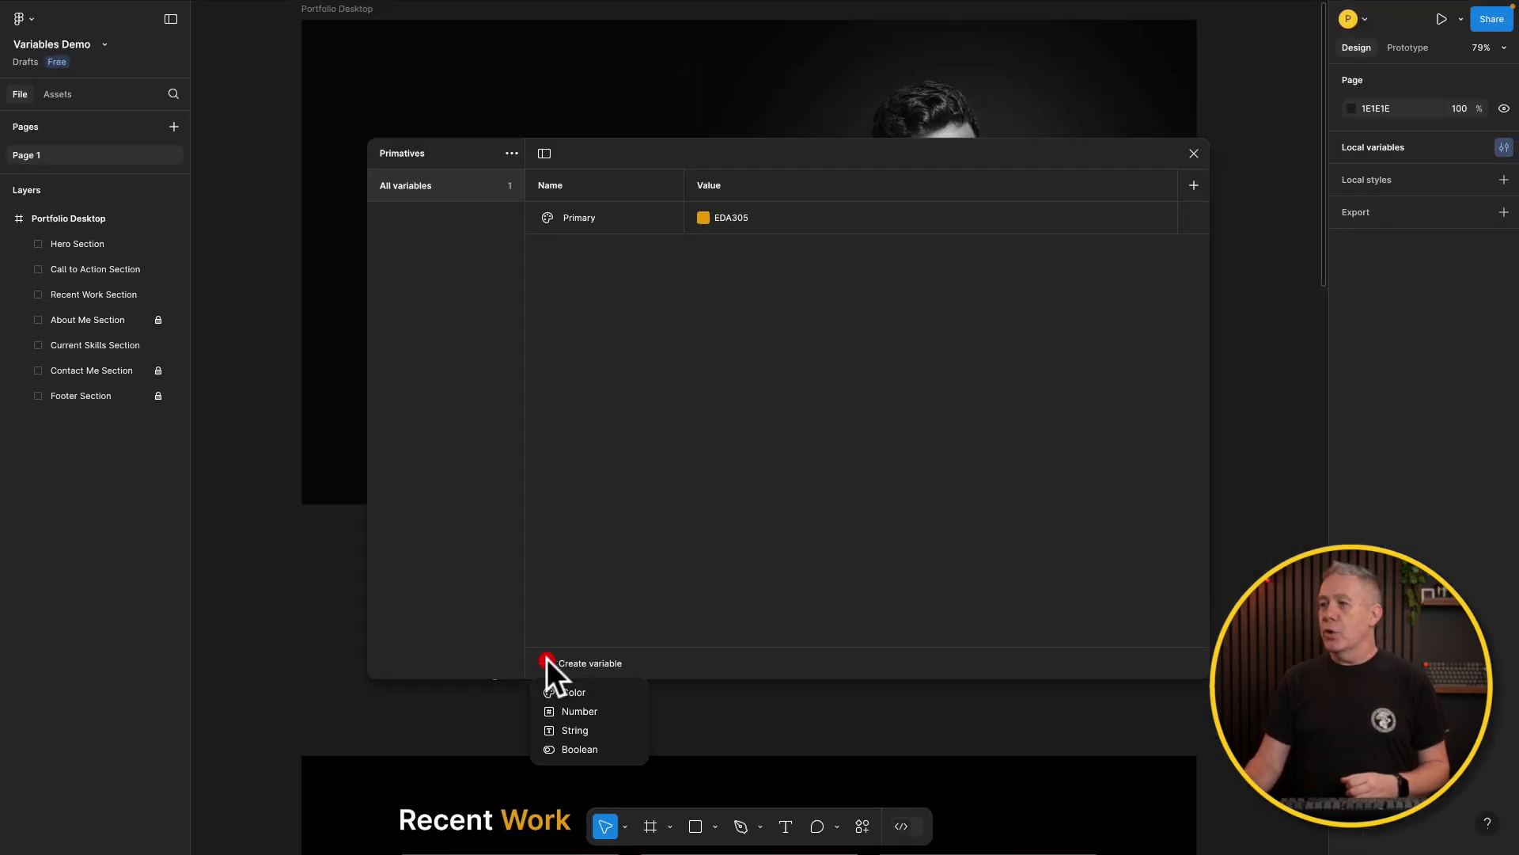
left_click(572, 692)
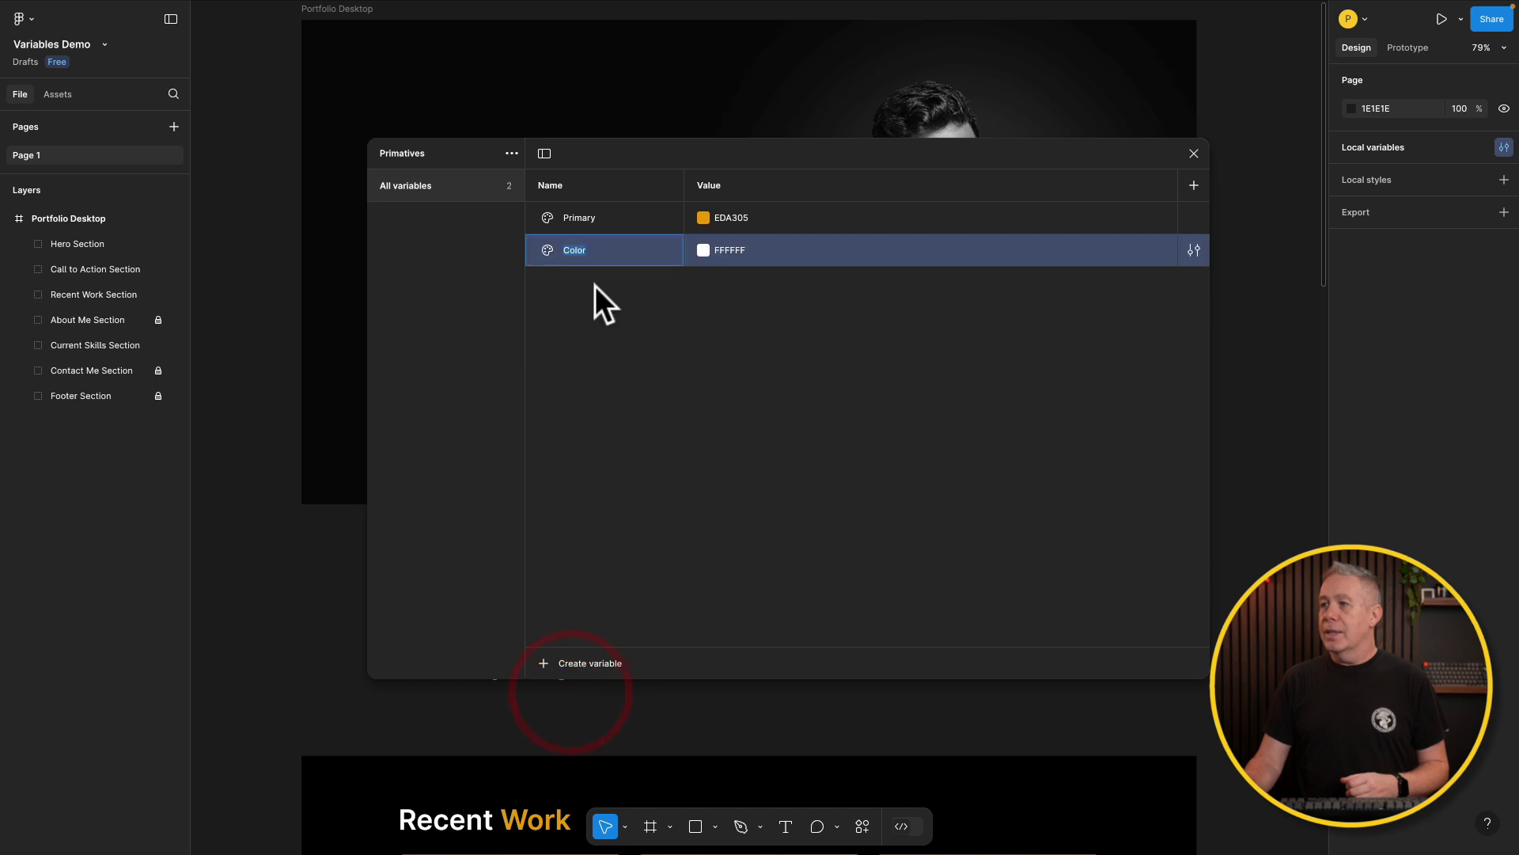
type("Secondary")
left_click(704, 250)
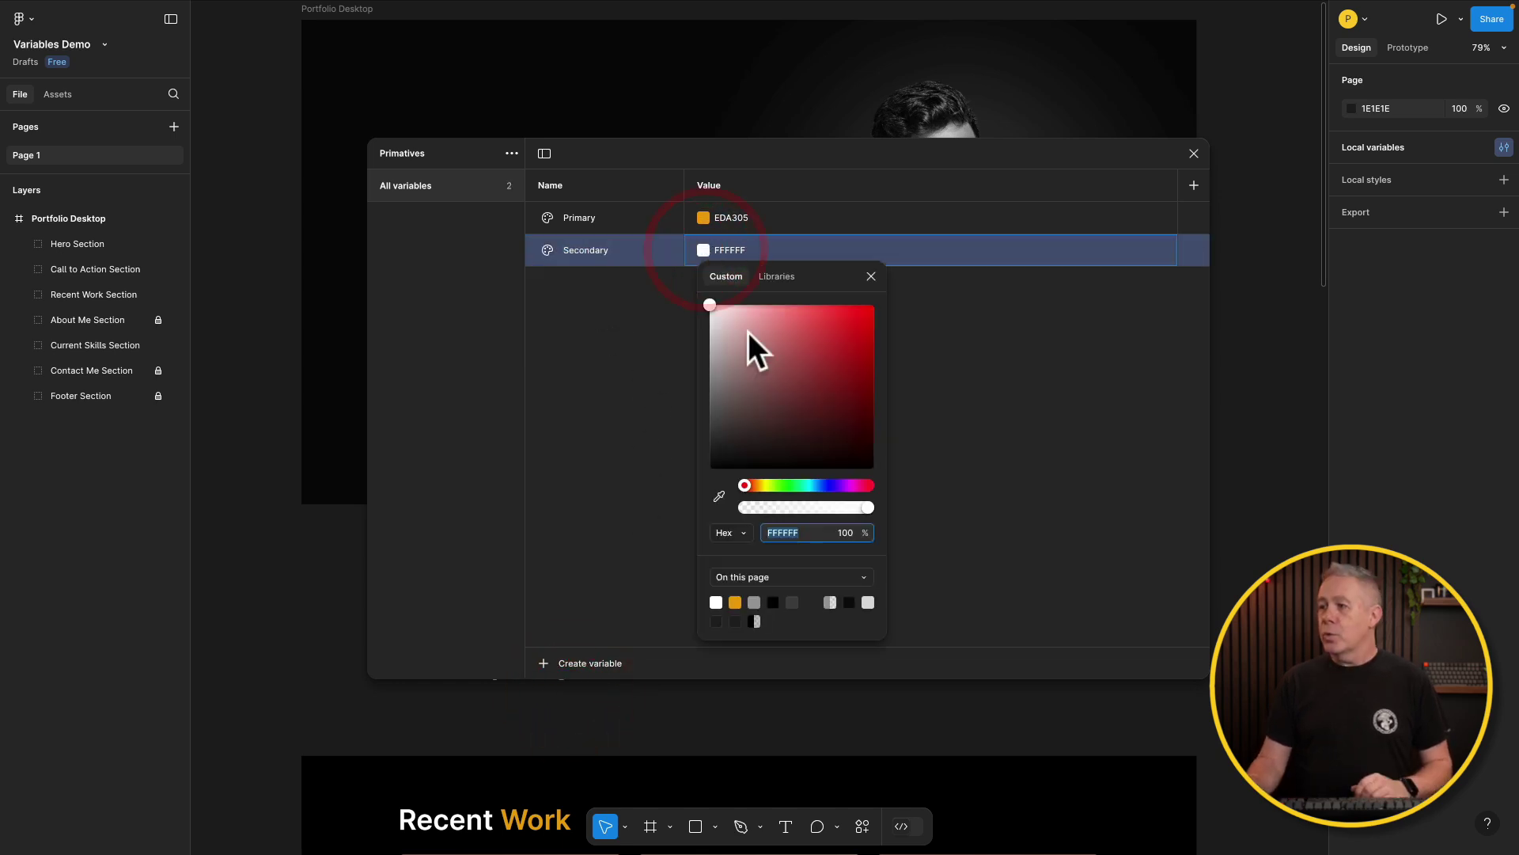
left_click(828, 484)
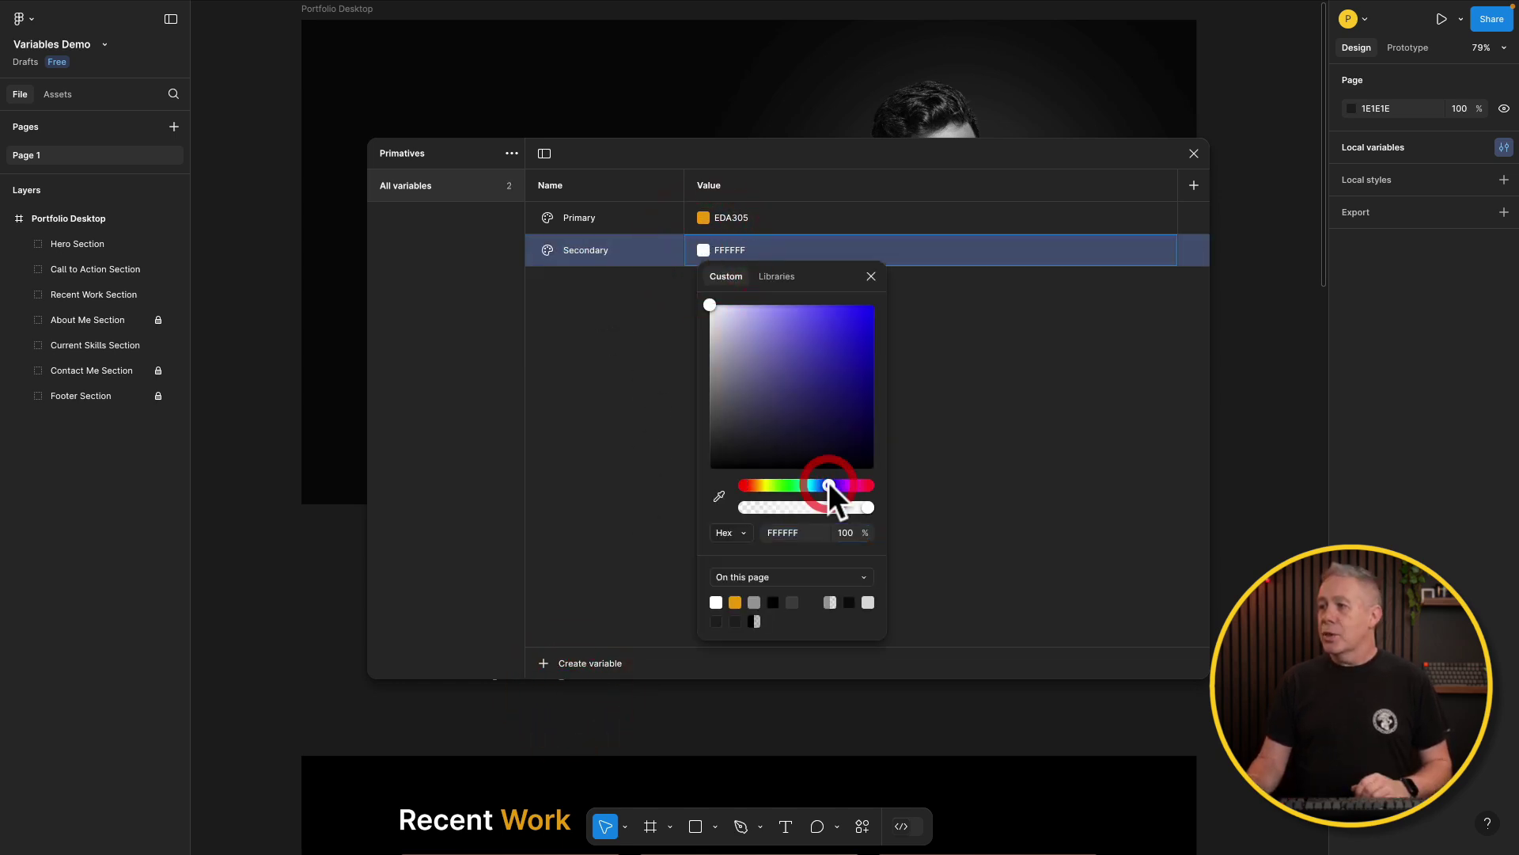
left_click(830, 306)
left_click_drag(831, 310, 827, 319)
left_click(571, 316)
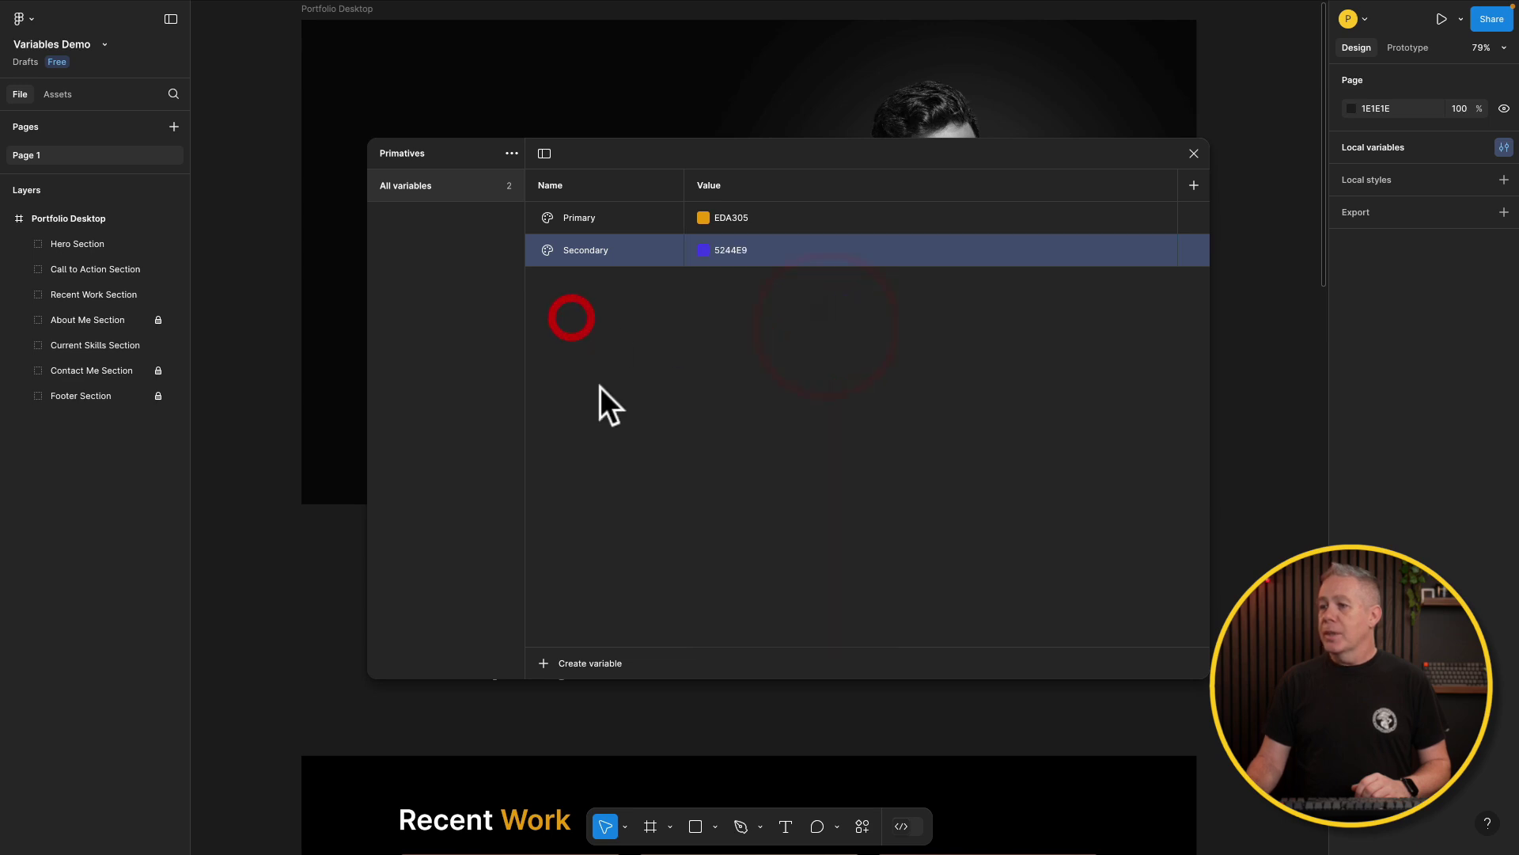
Add a color variable named Tertiary with the green value 7EF713 and close the local variables.
left_click(542, 658)
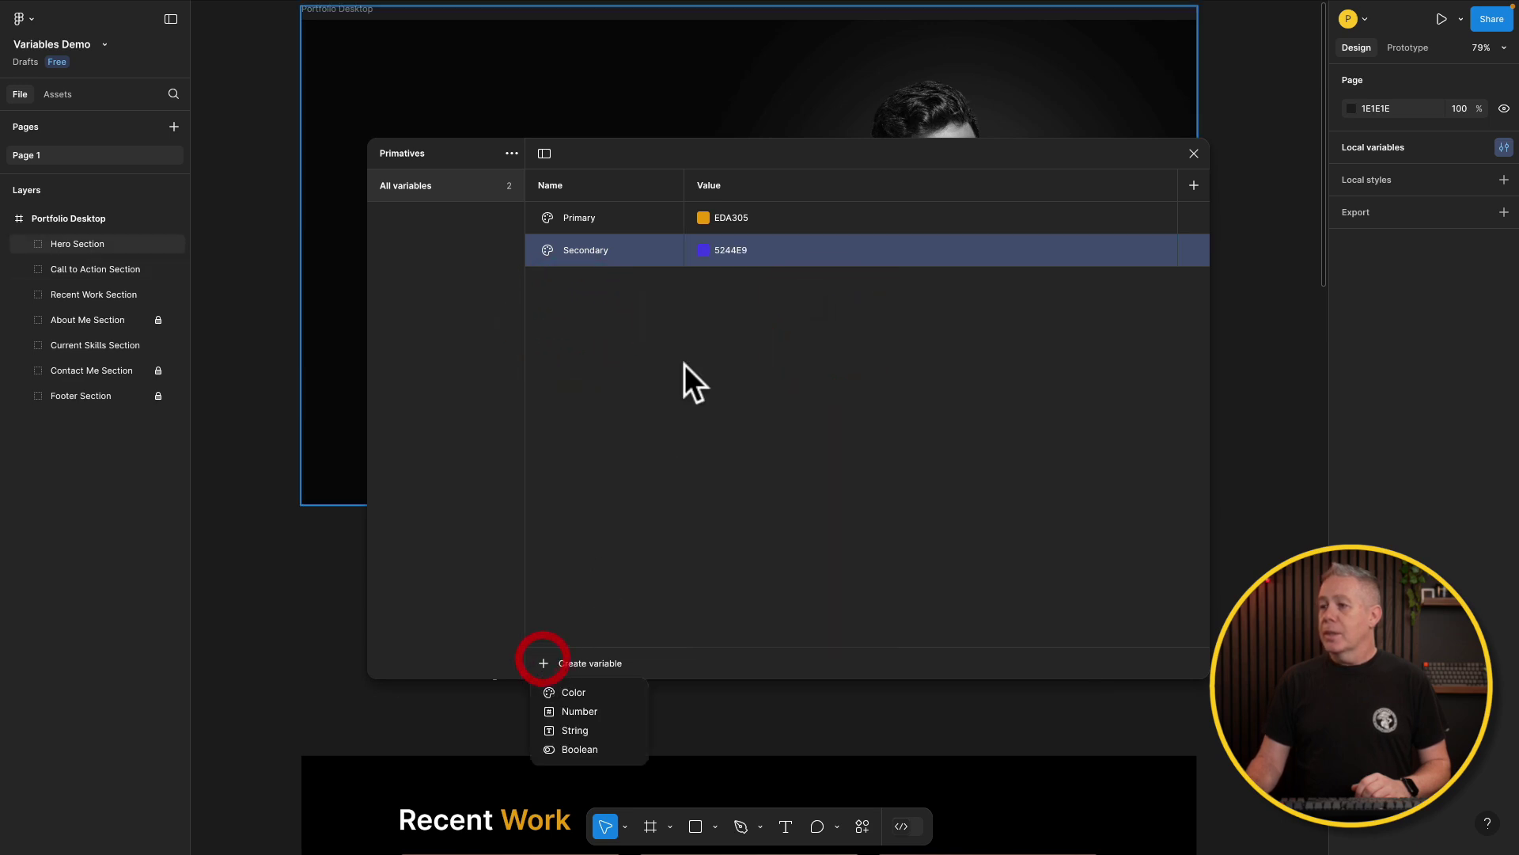
left_click(582, 691)
type("Tertiary")
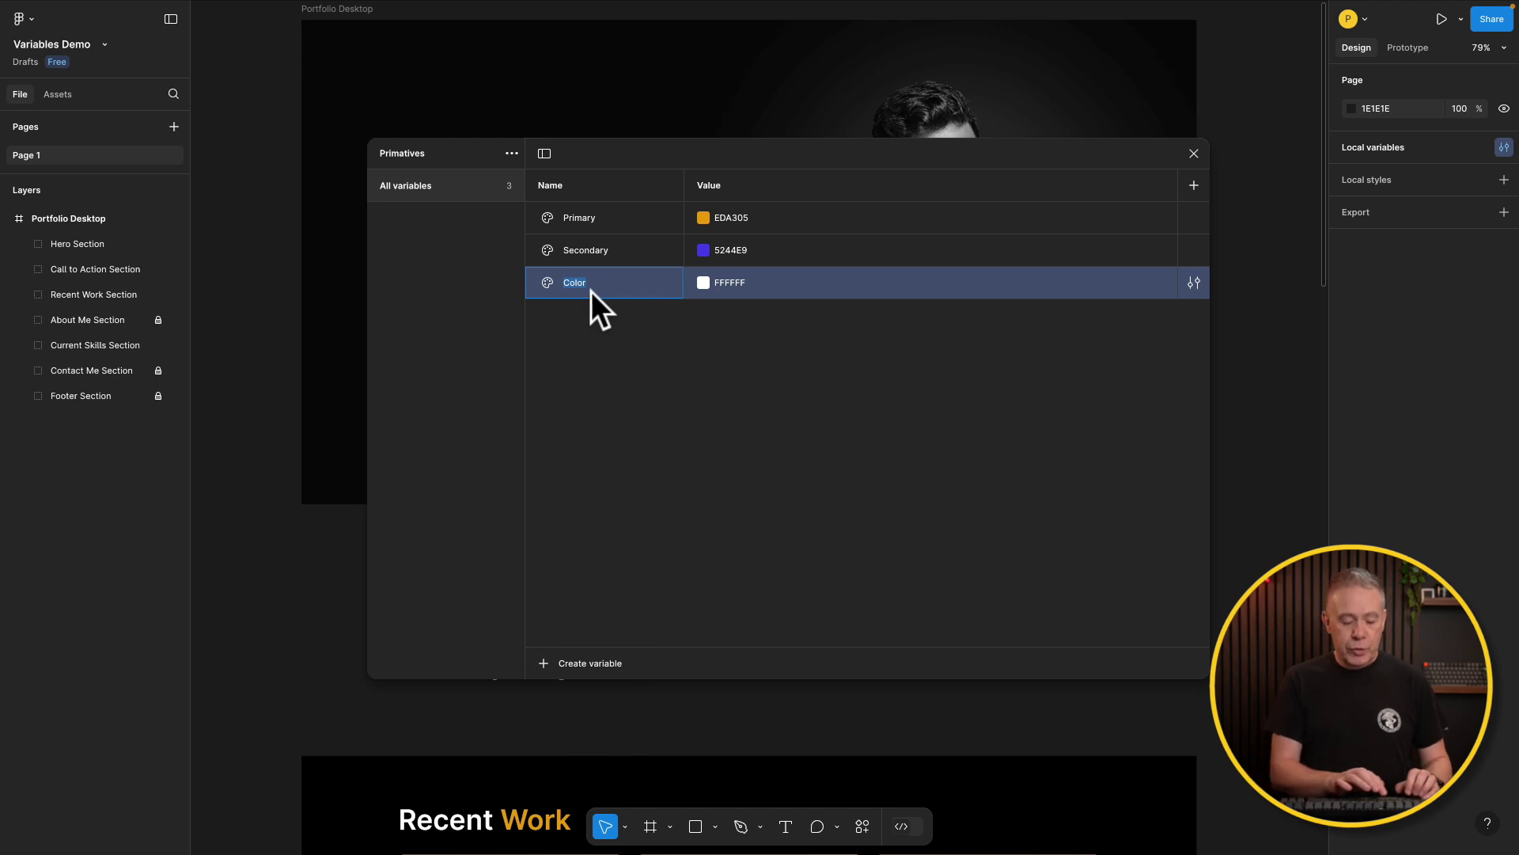
left_click(702, 282)
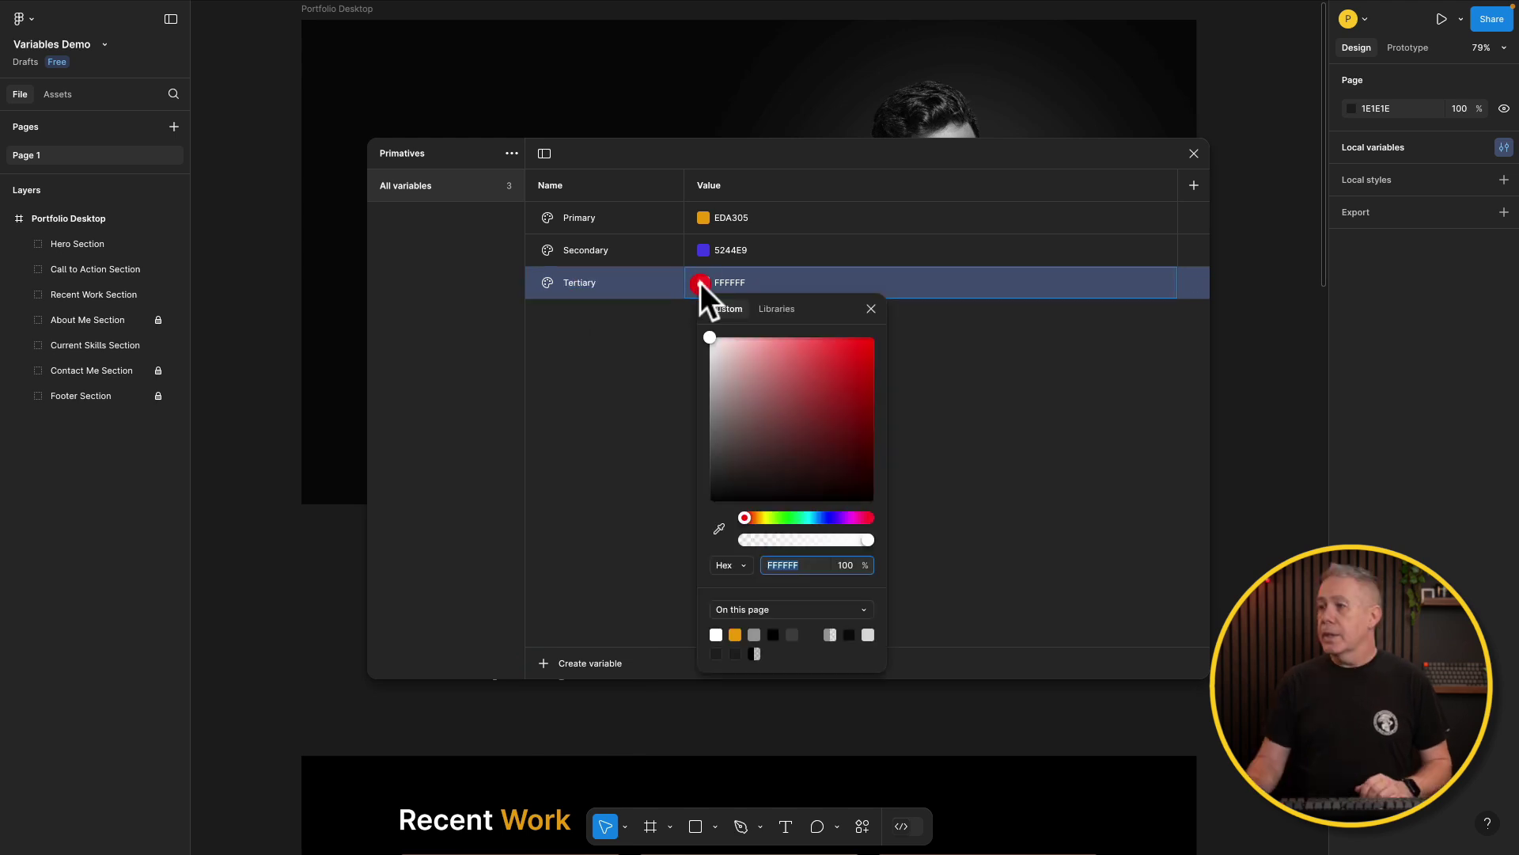
left_click(785, 517)
left_click(625, 367)
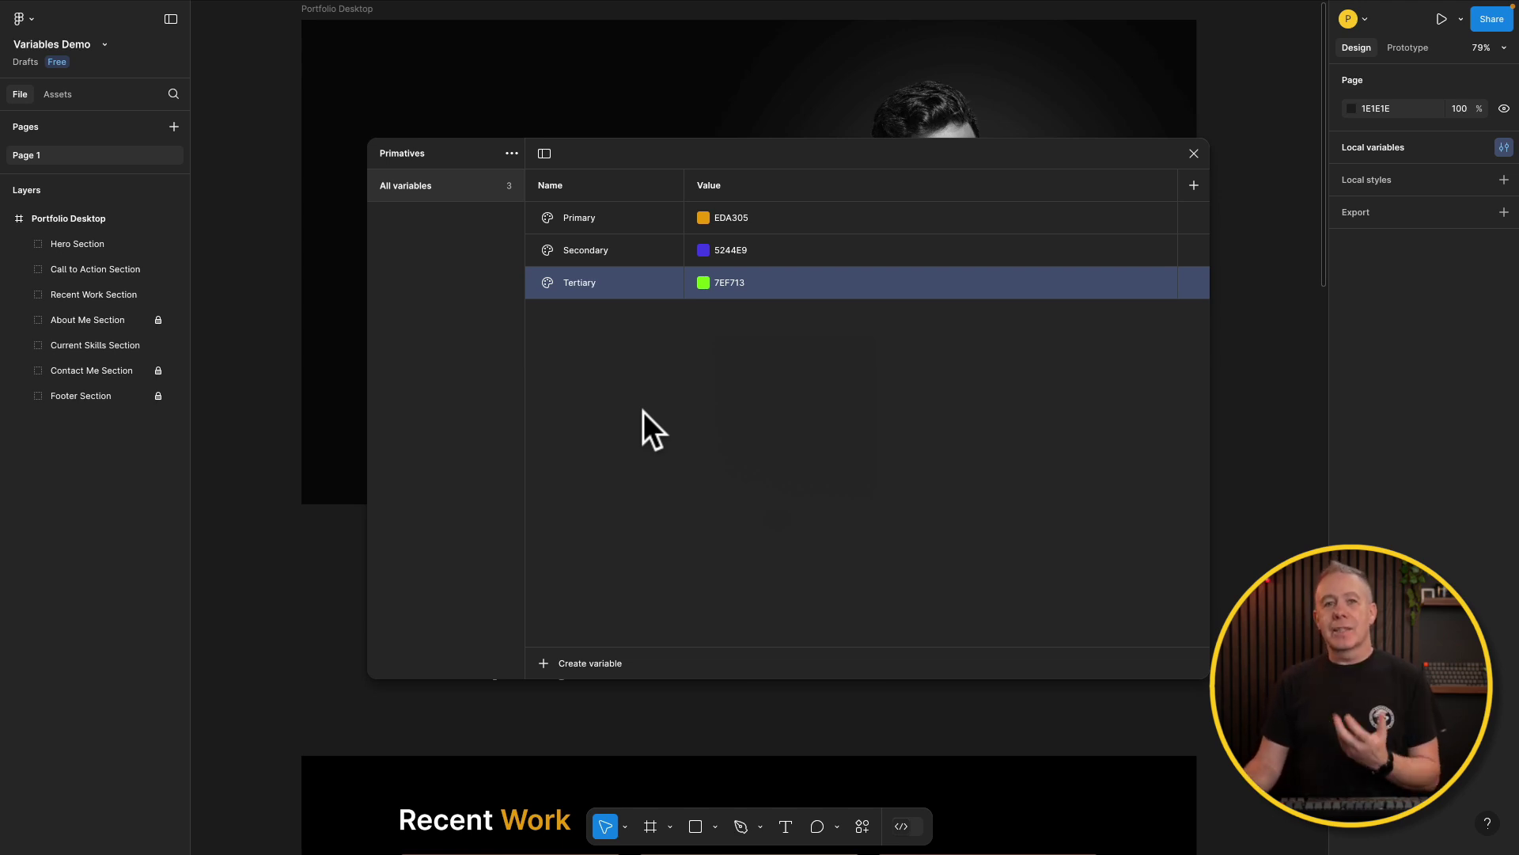
left_click(1193, 154)
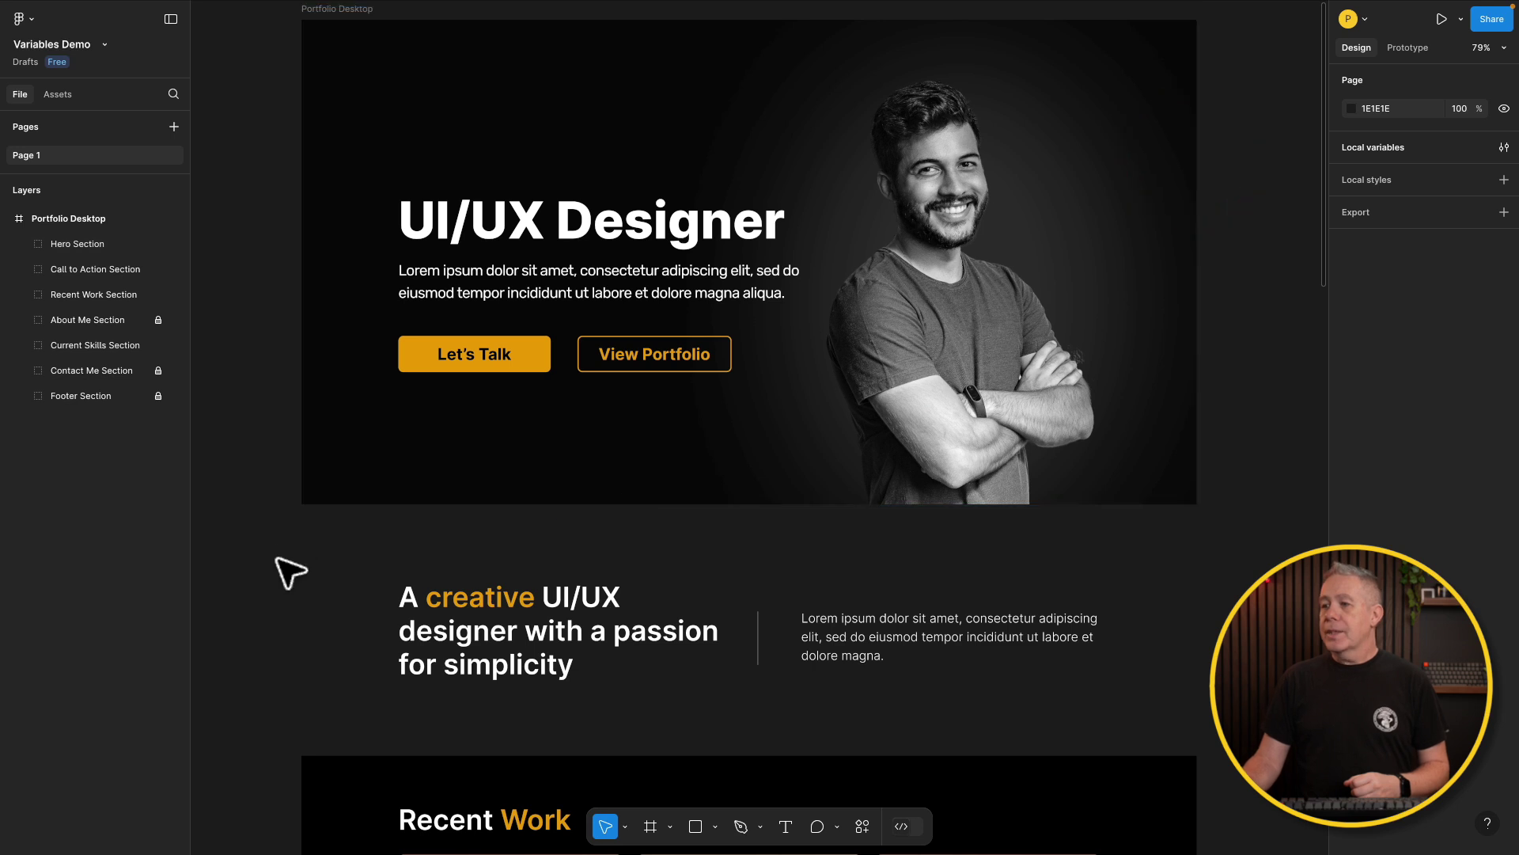
Apply the Primary color variable to the fill of the Call to Action Section's paragraph text, and switch it to Secondary.
left_click(873, 621)
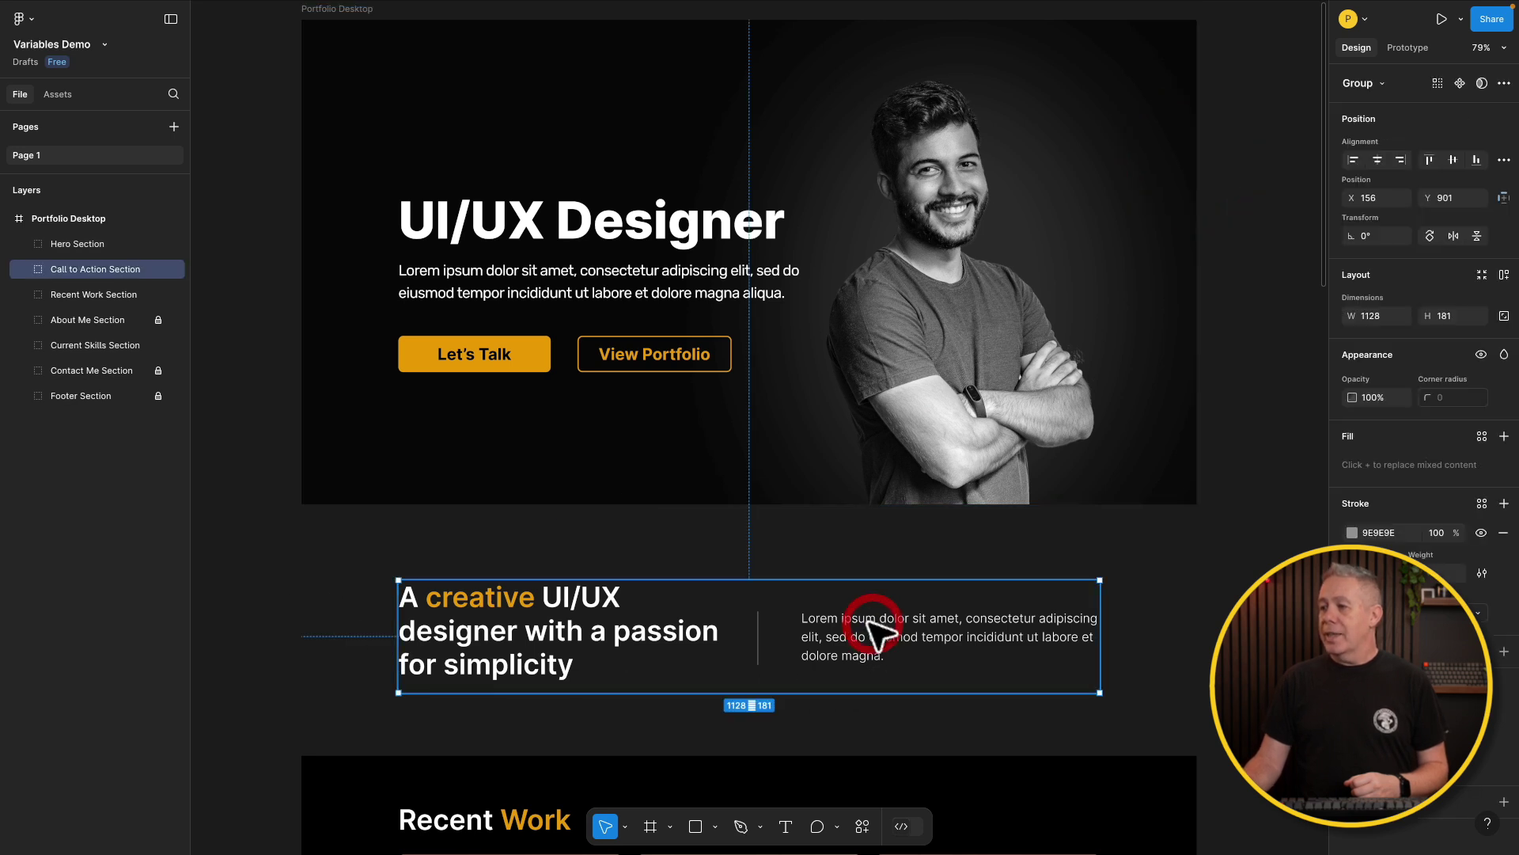
double_click(872, 622)
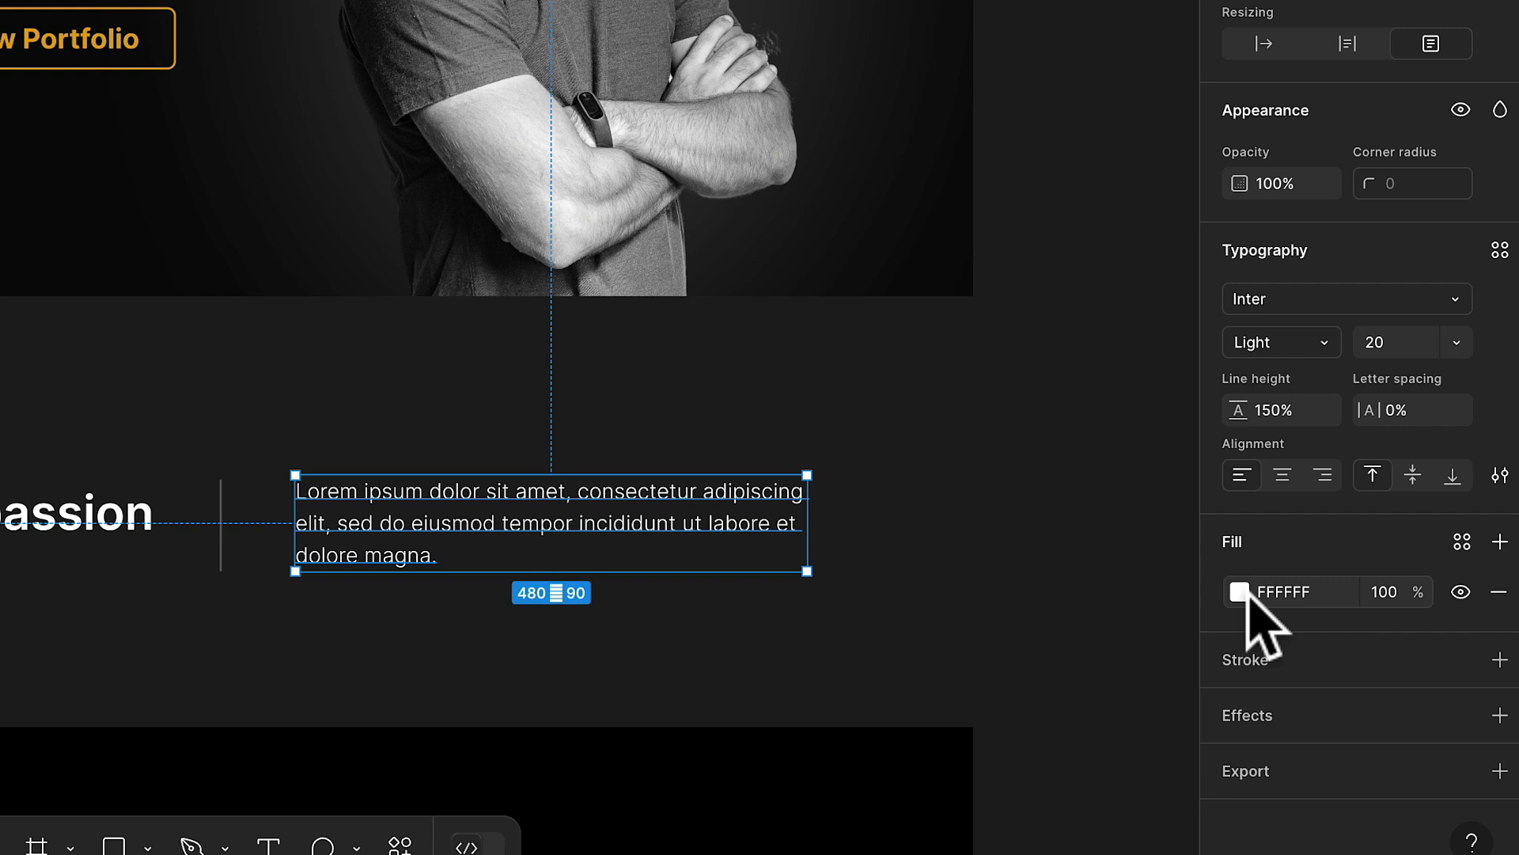
left_click(1243, 593)
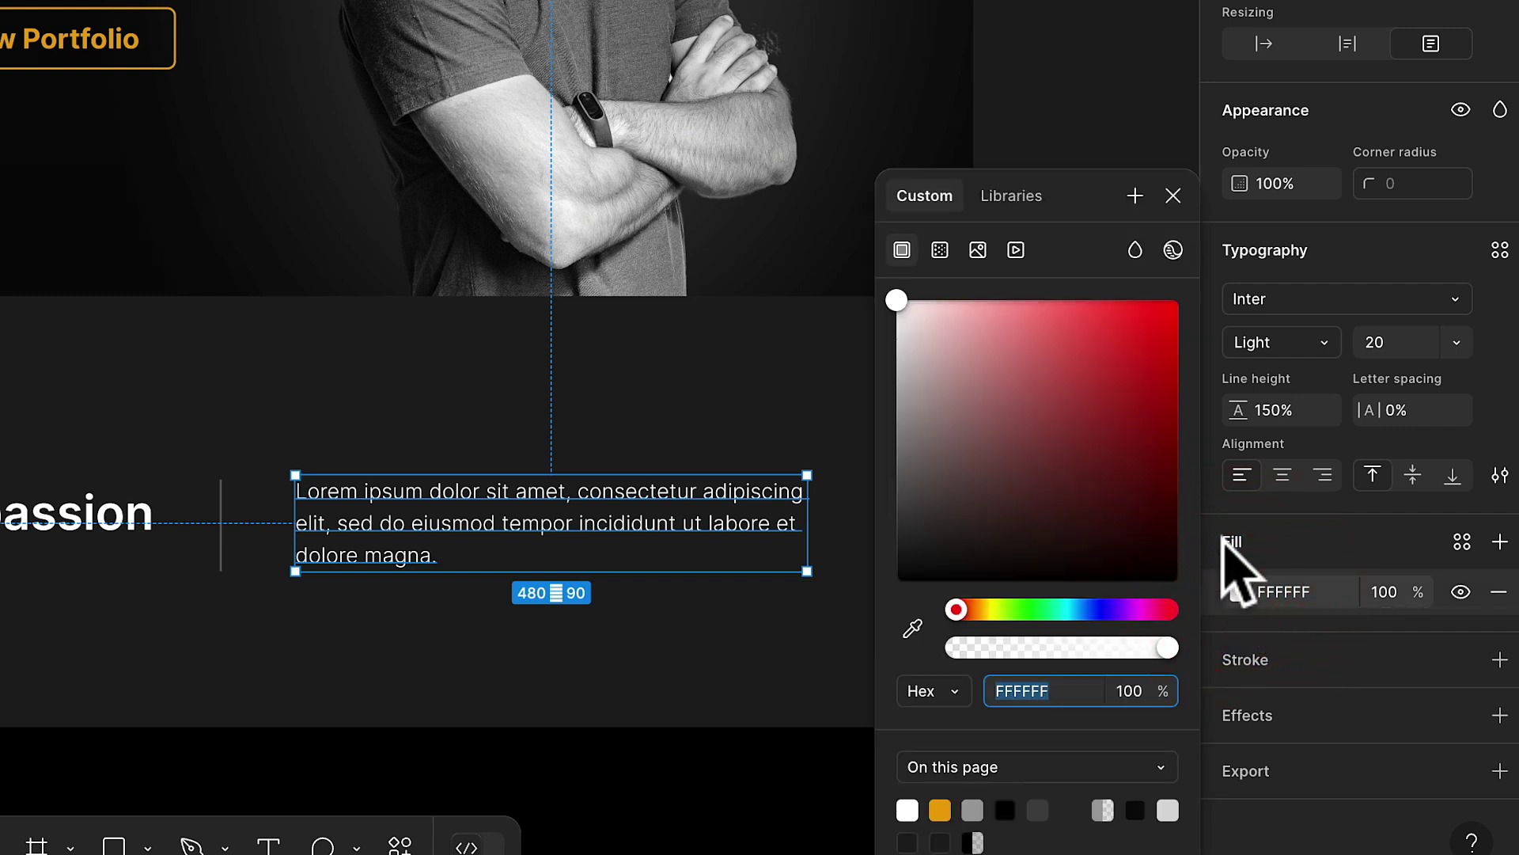
left_click(1020, 198)
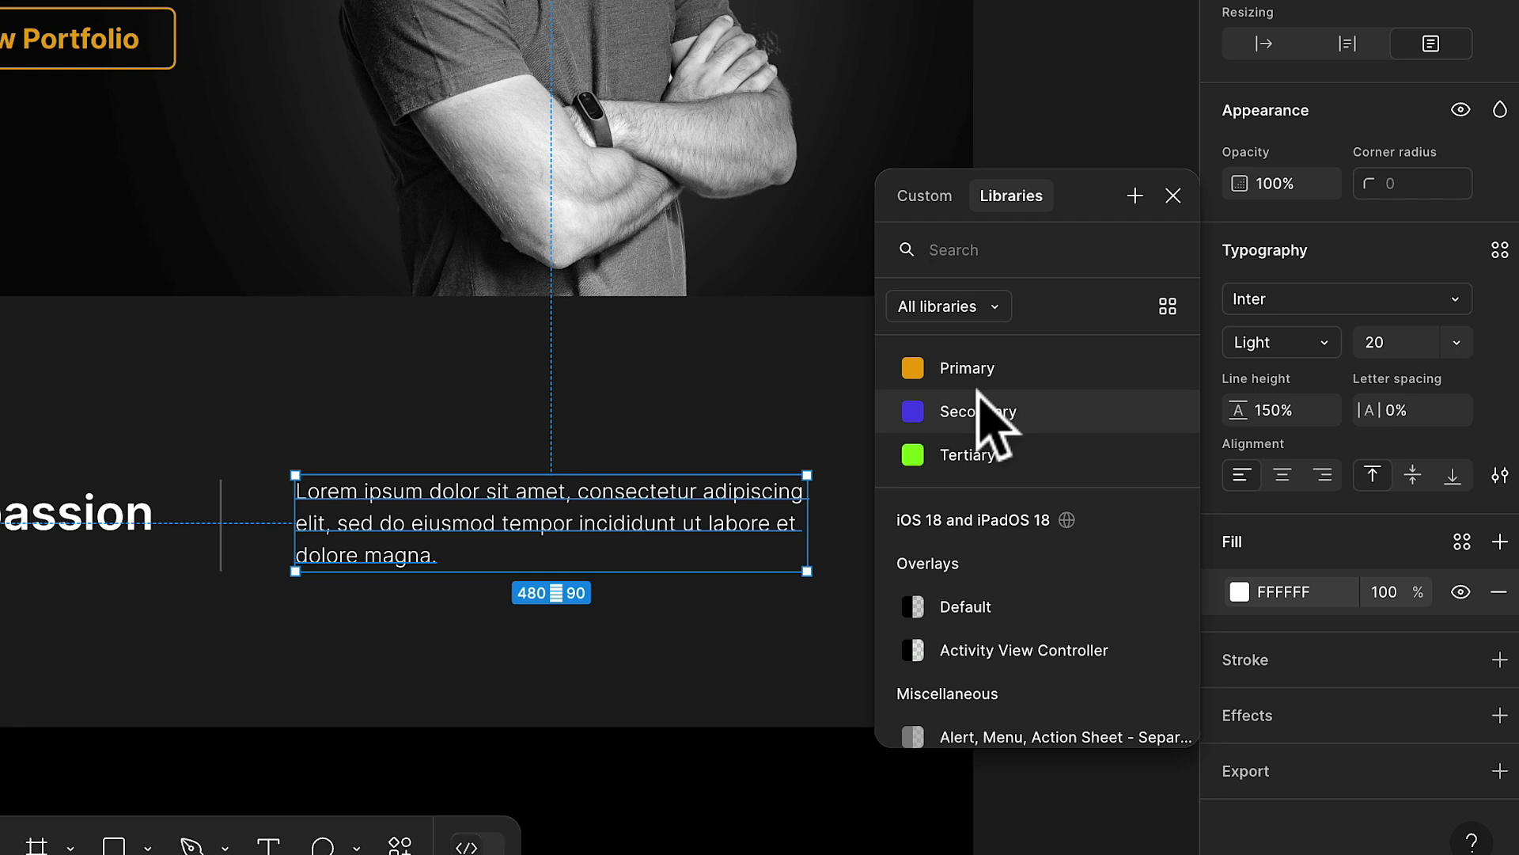
left_click(918, 371)
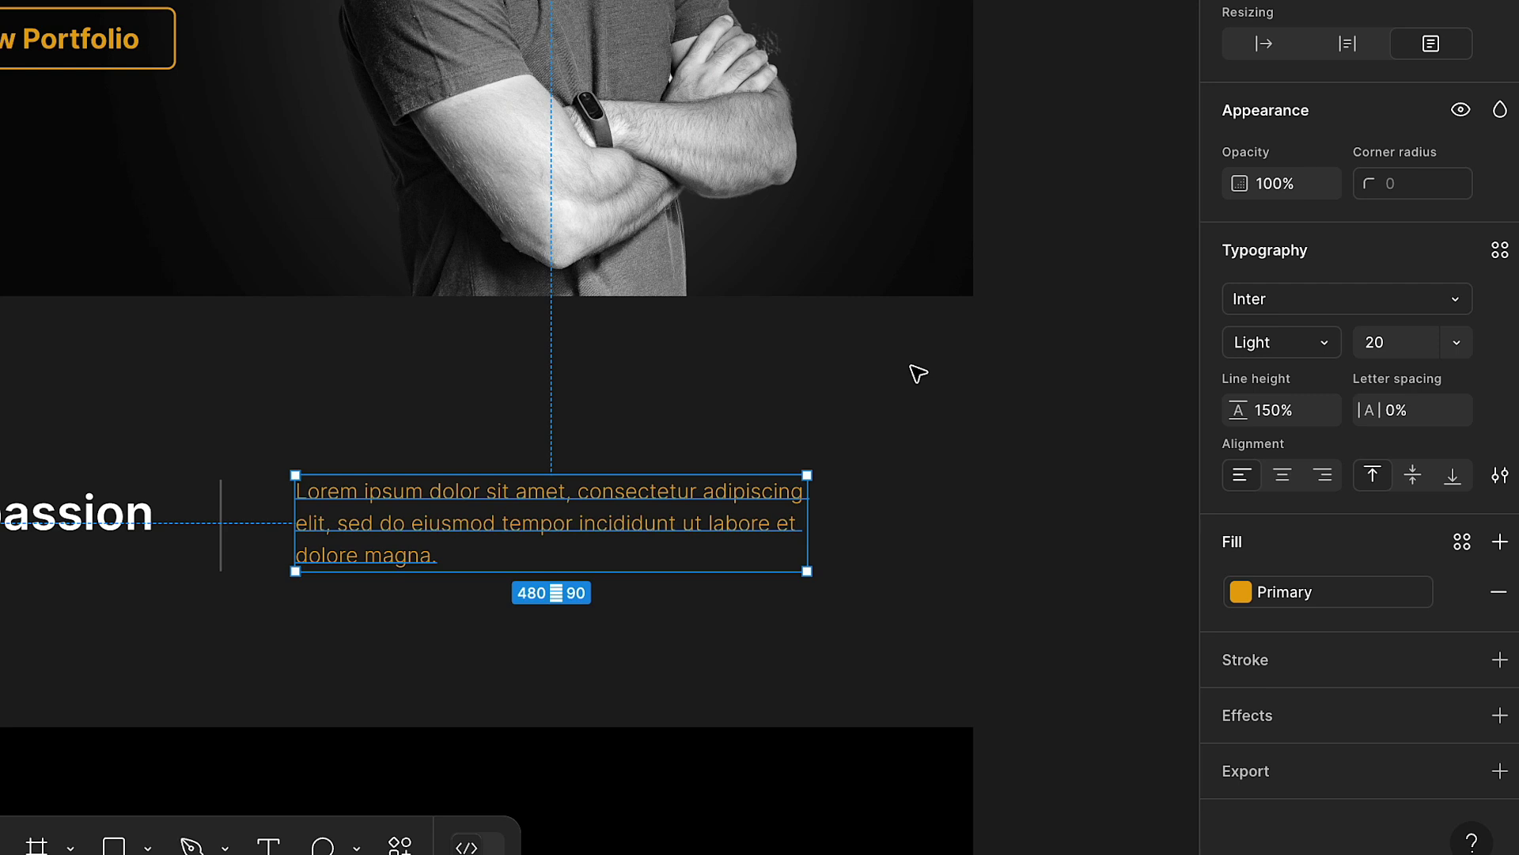
left_click(1239, 594)
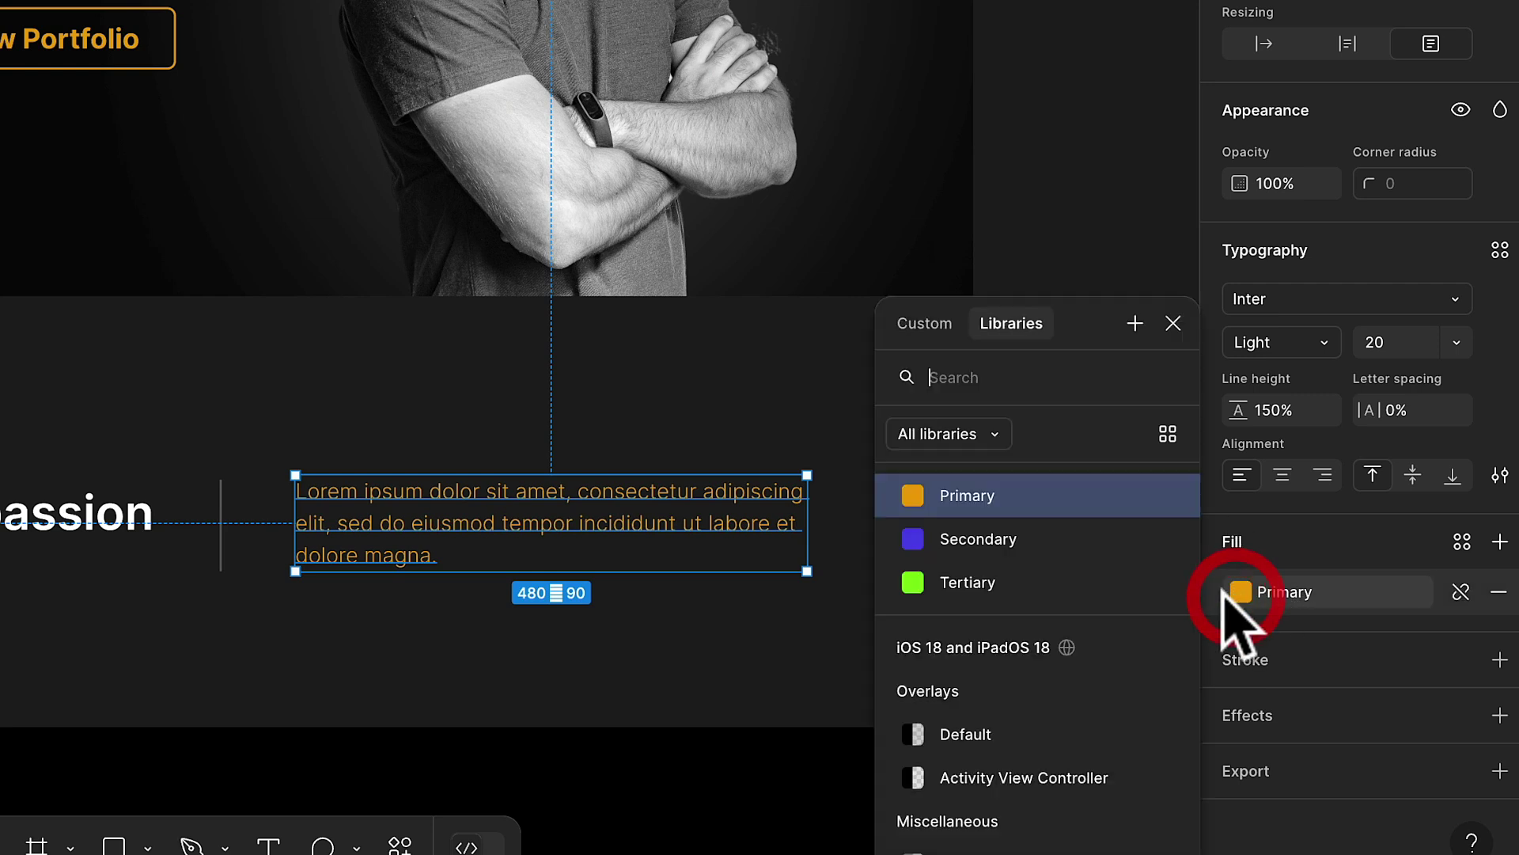
left_click(990, 535)
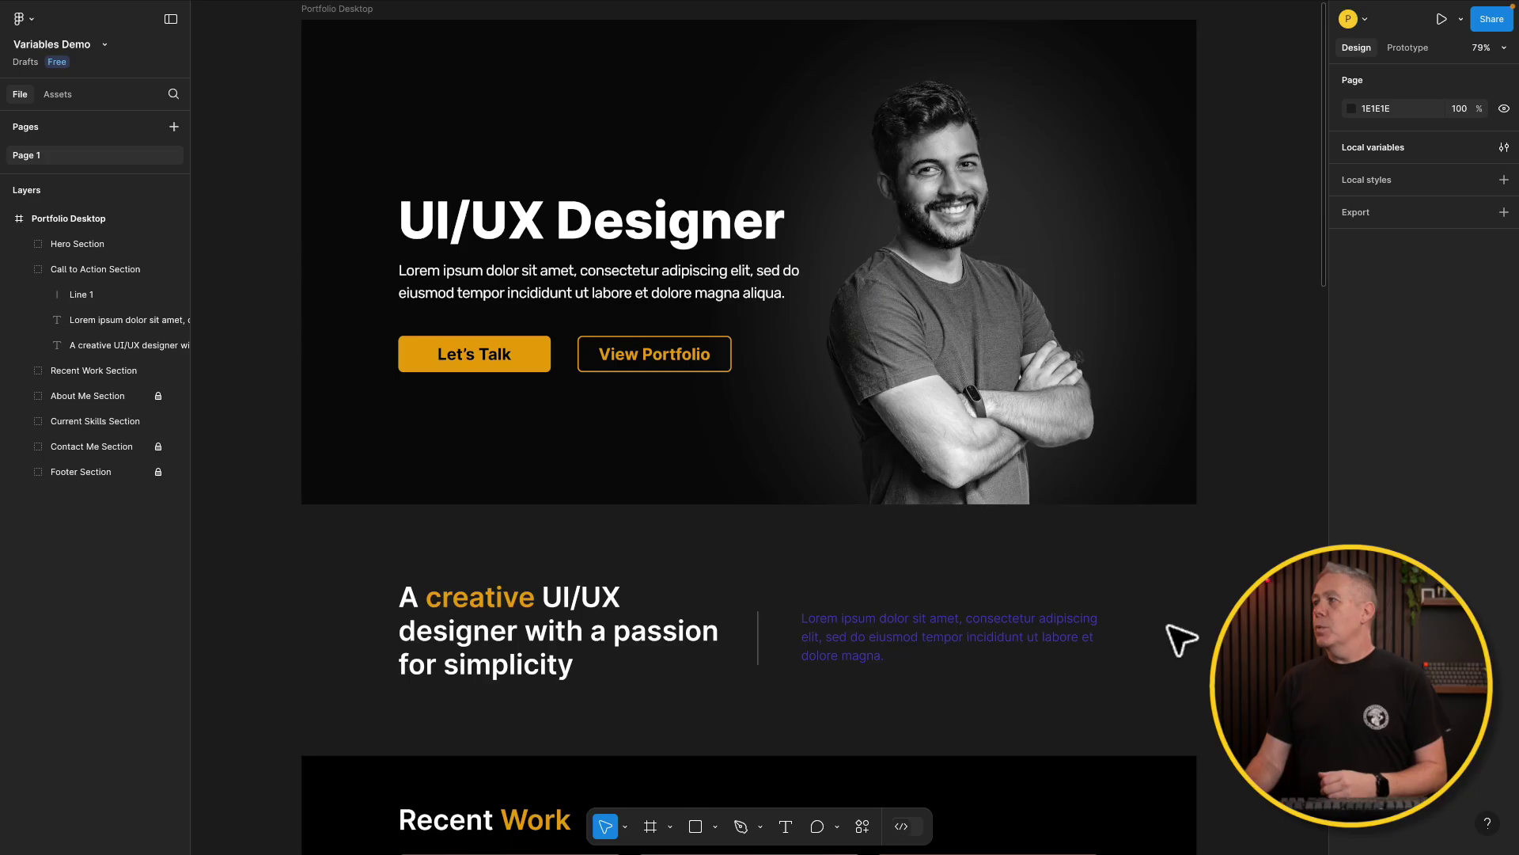
Change the Secondary color variable in the Primatives collection to the light red FB8181.
left_click(1504, 147)
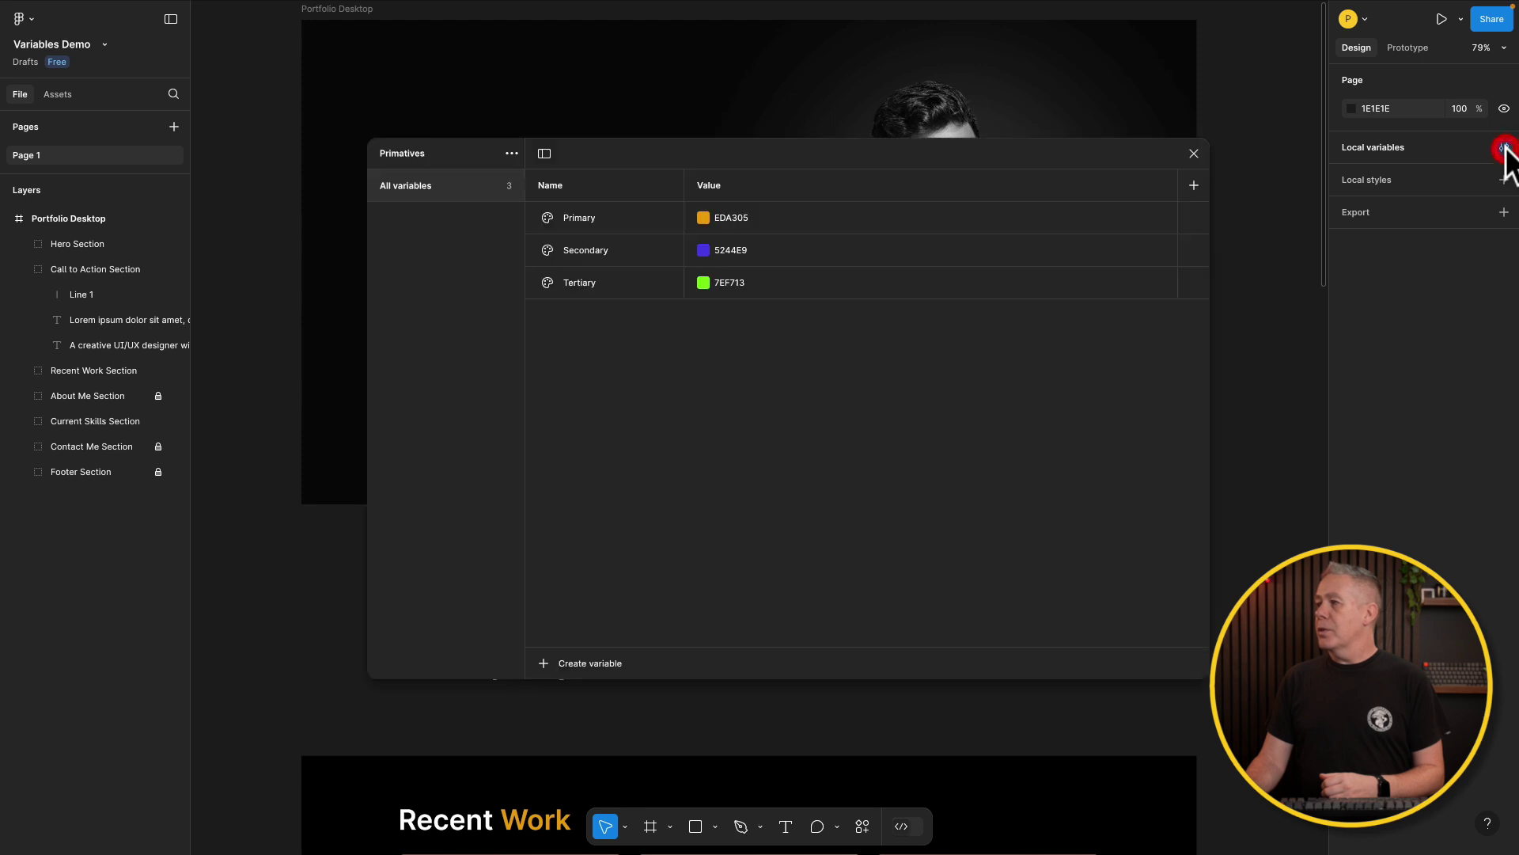
left_click_drag(782, 146, 467, 51)
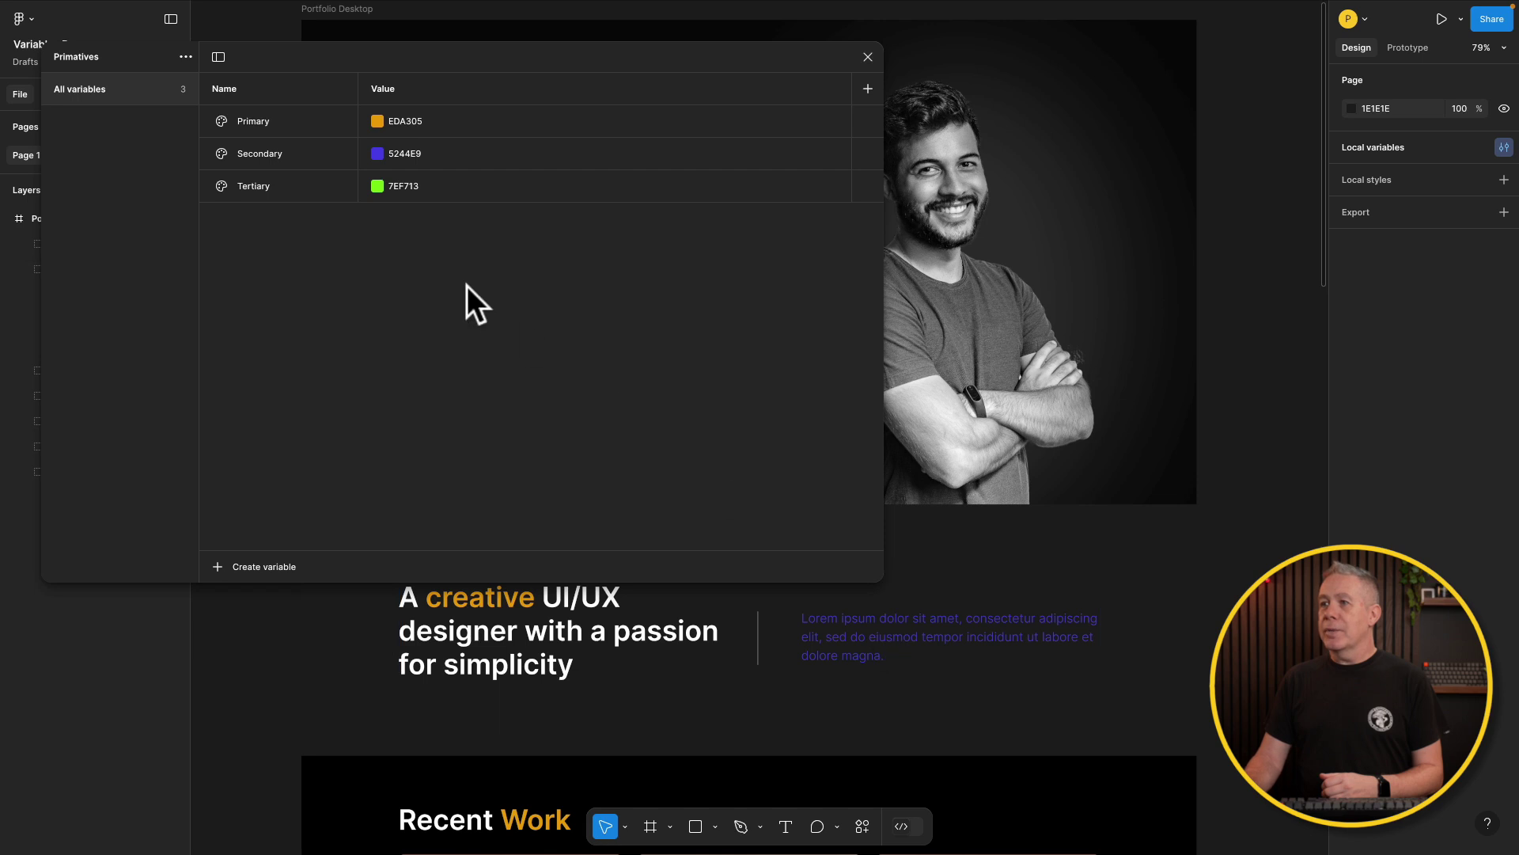
left_click(379, 149)
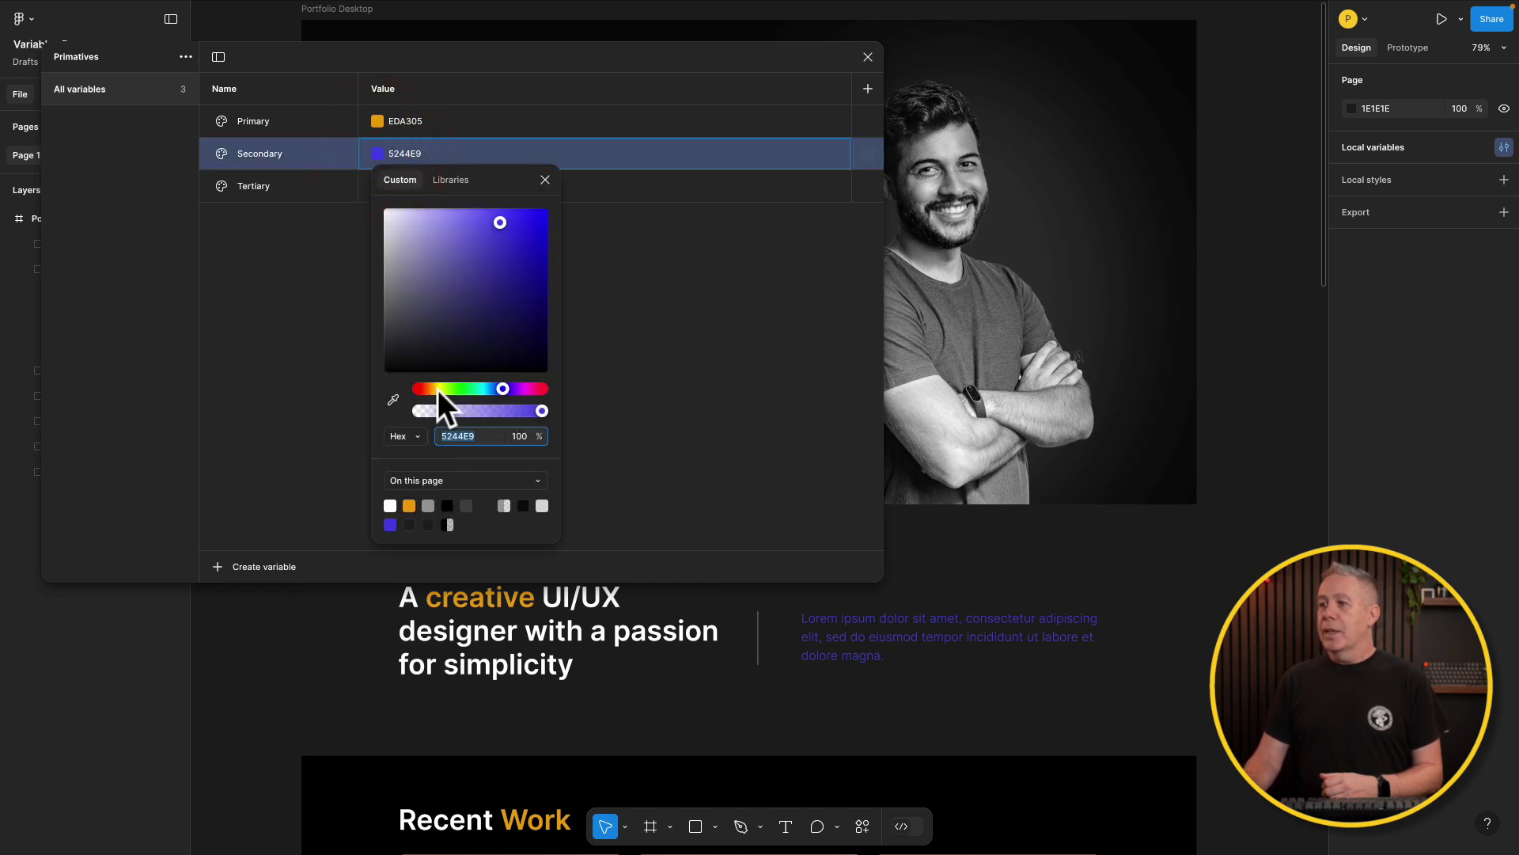
left_click_drag(422, 388, 415, 387)
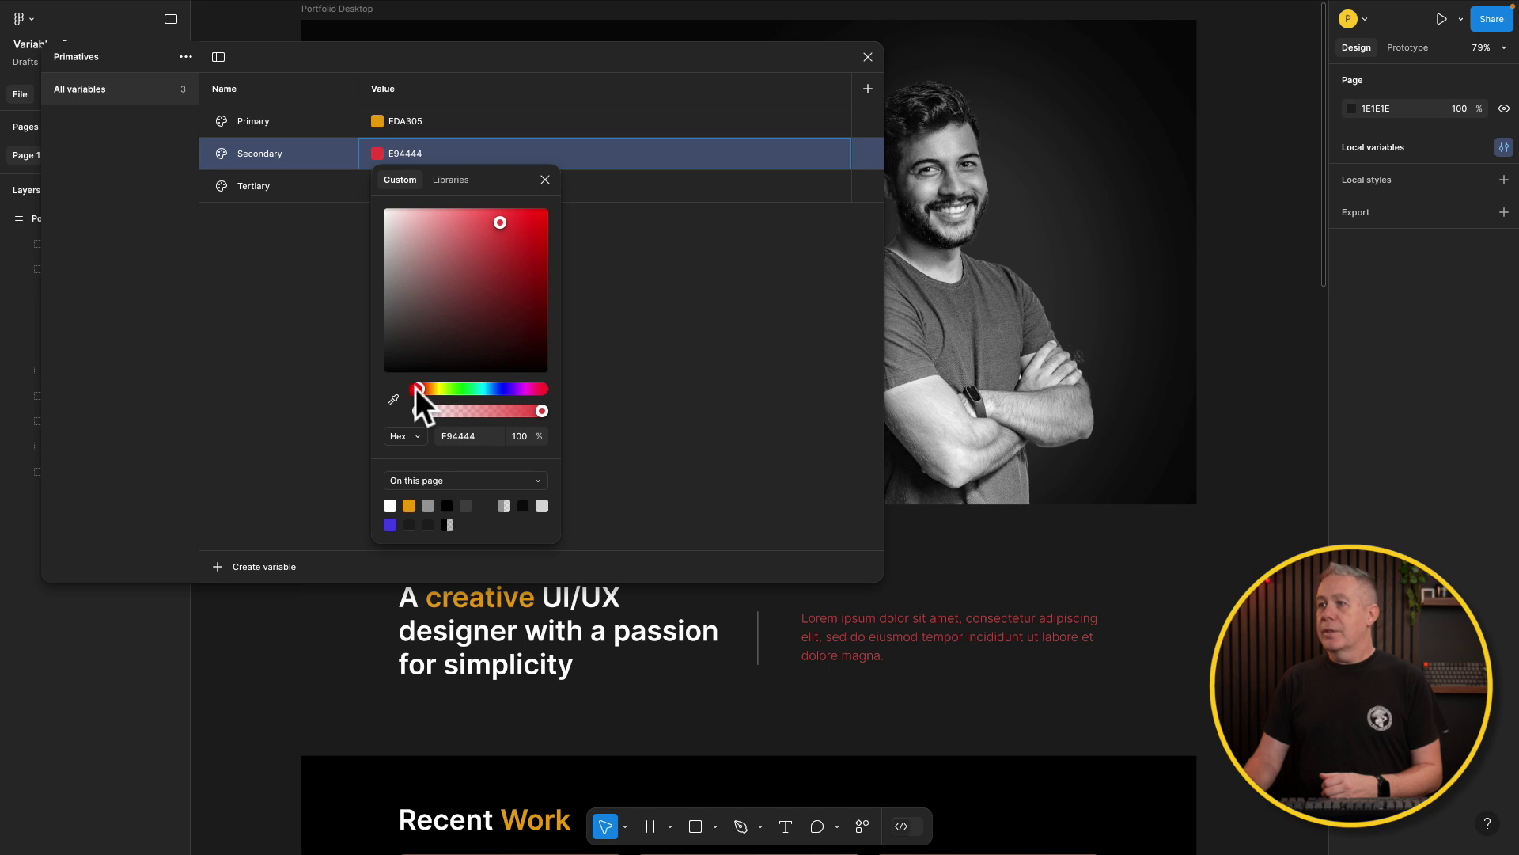
left_click_drag(516, 242, 532, 217)
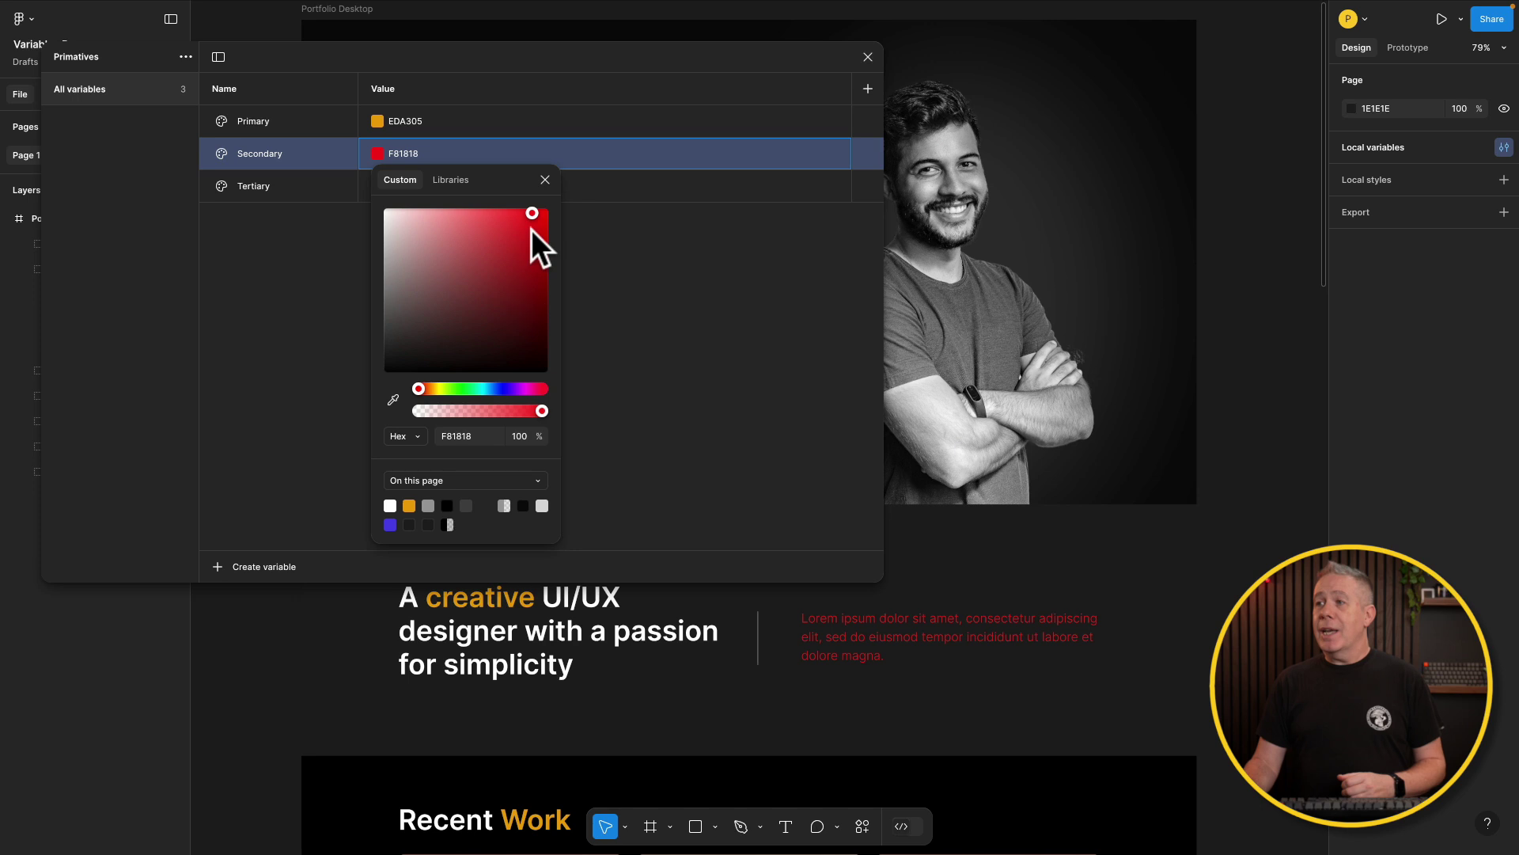
left_click_drag(531, 216, 464, 212)
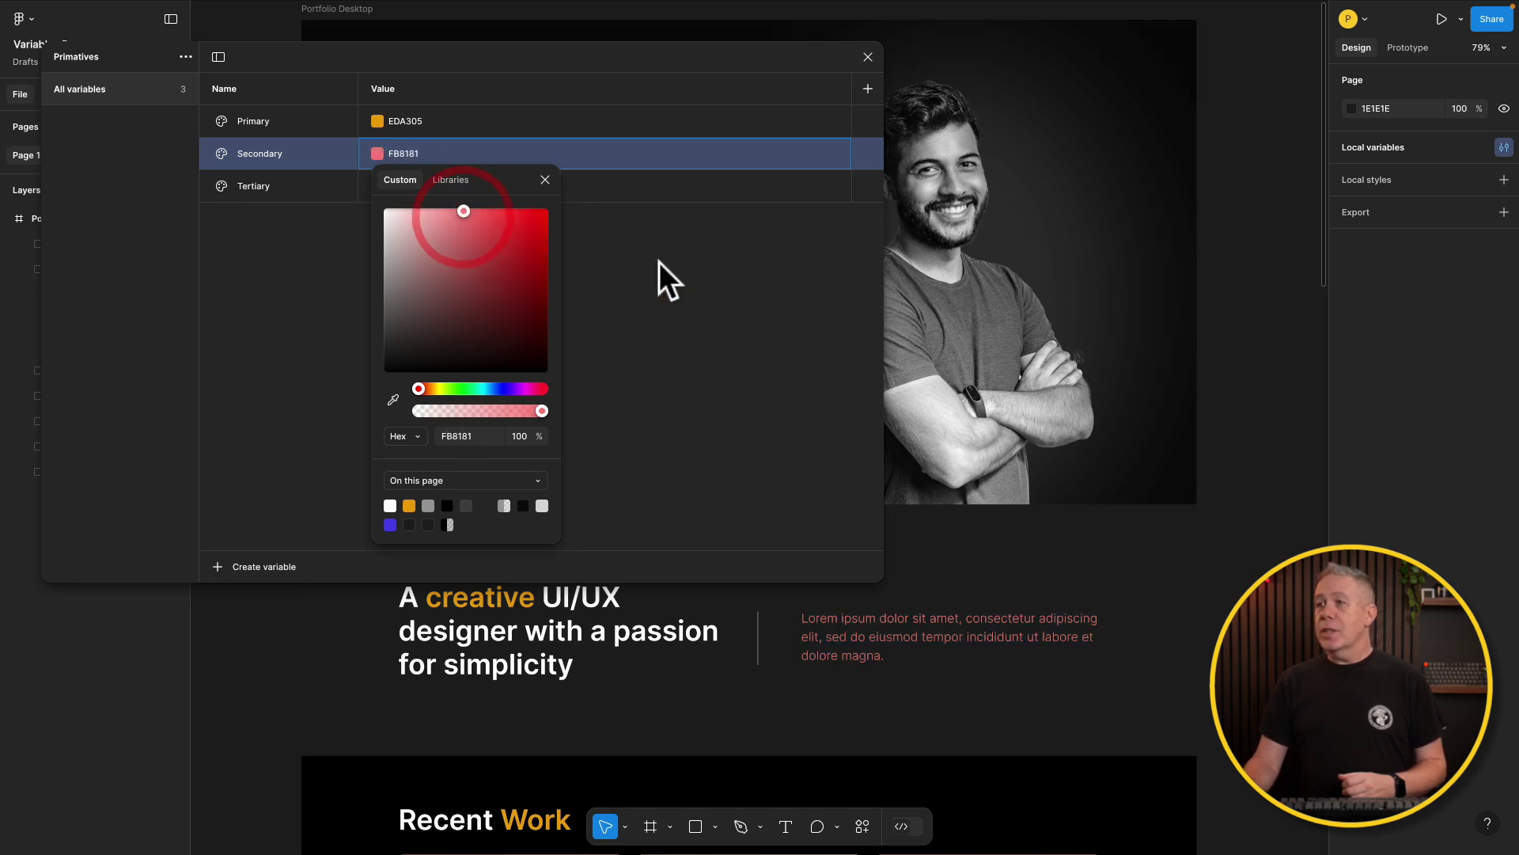
left_click(658, 263)
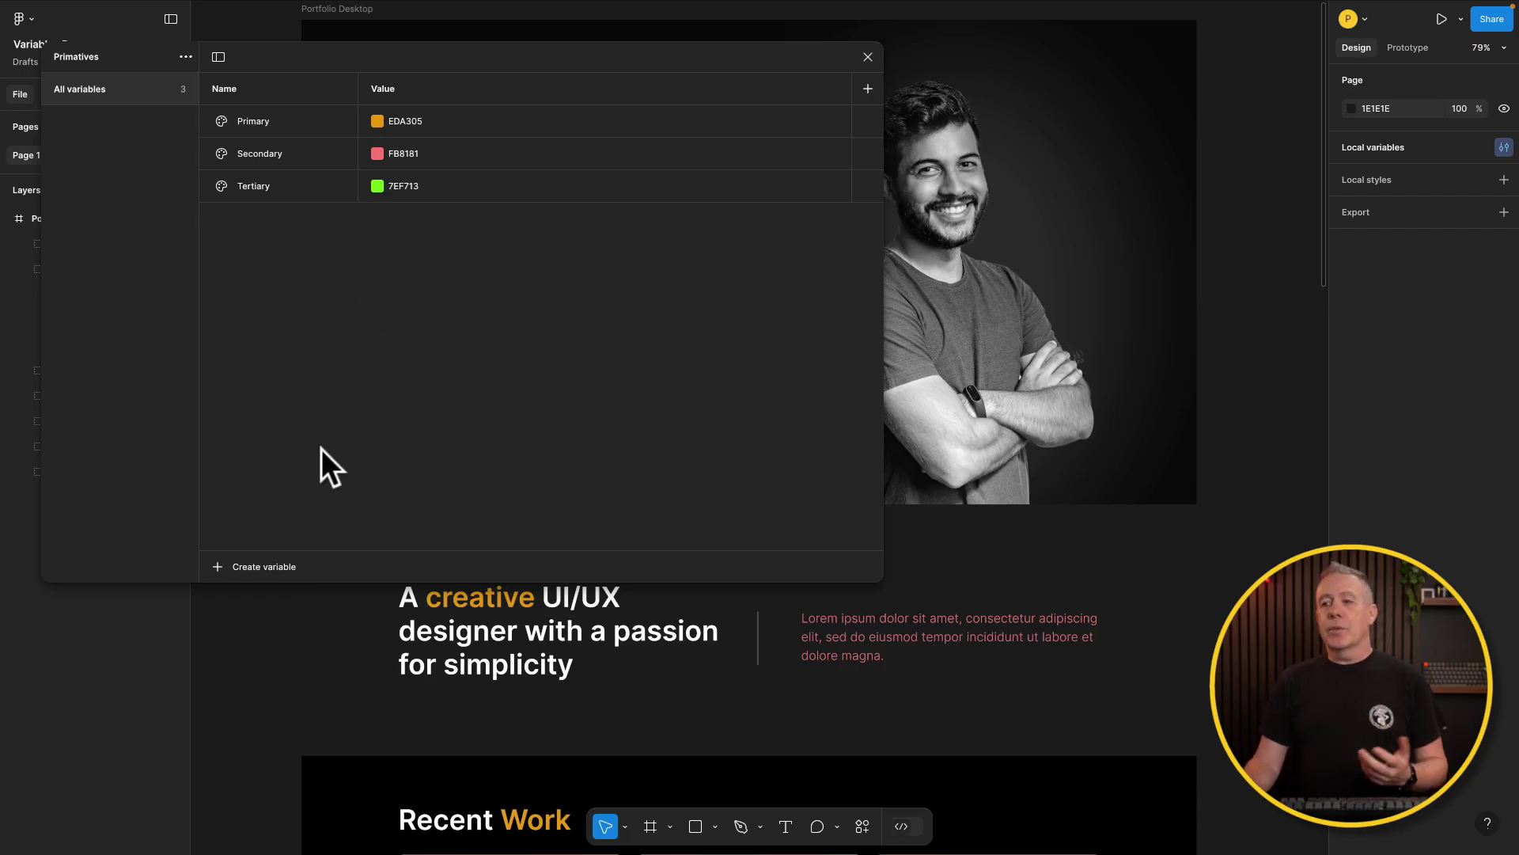
Add a number variable named Small with the value 4 to the Primatives collection.
left_click(221, 564)
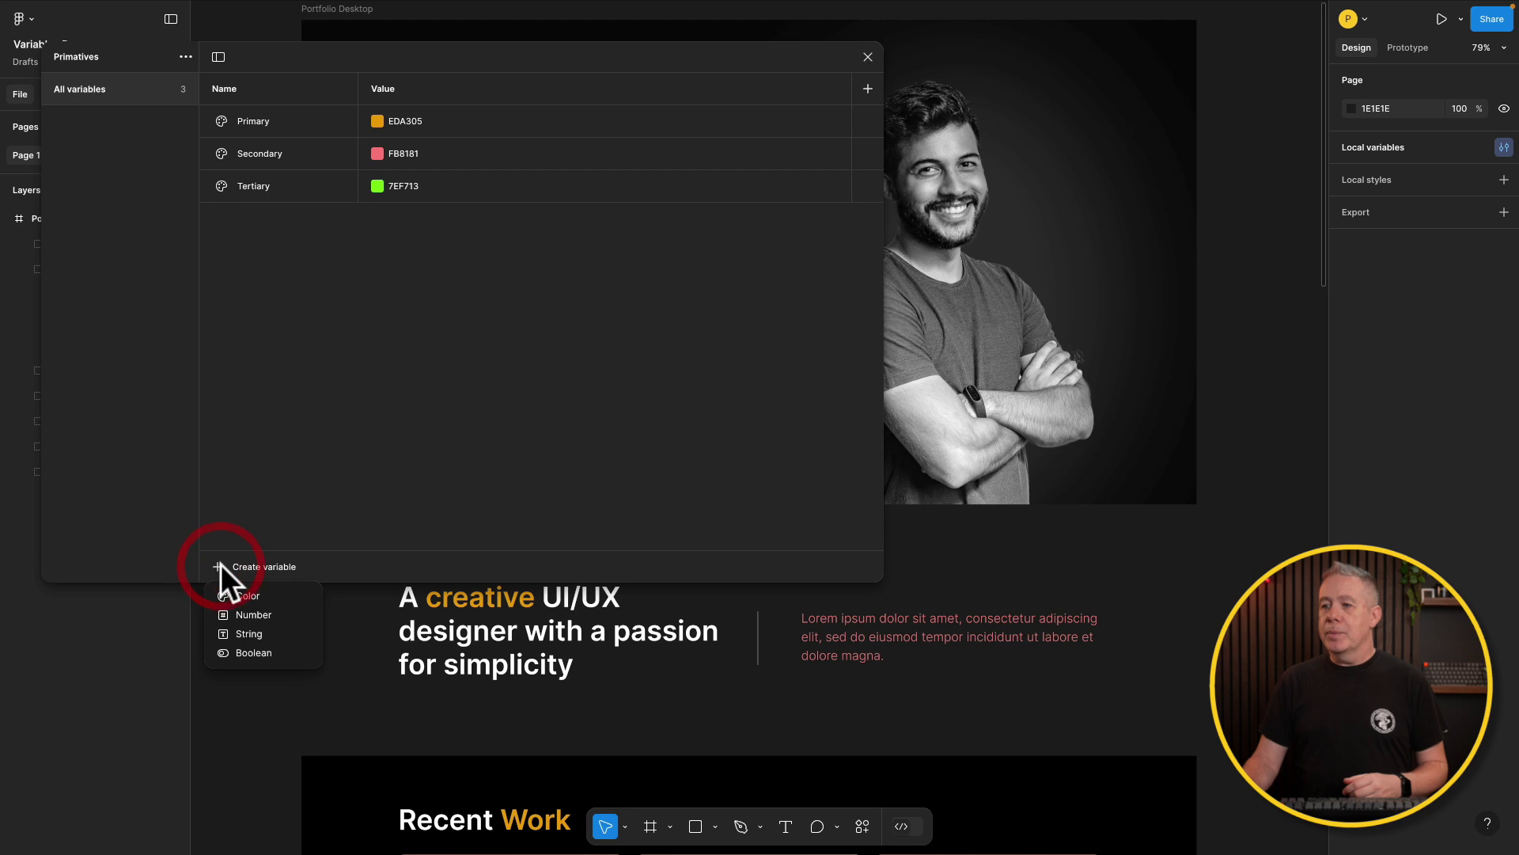
left_click(247, 615)
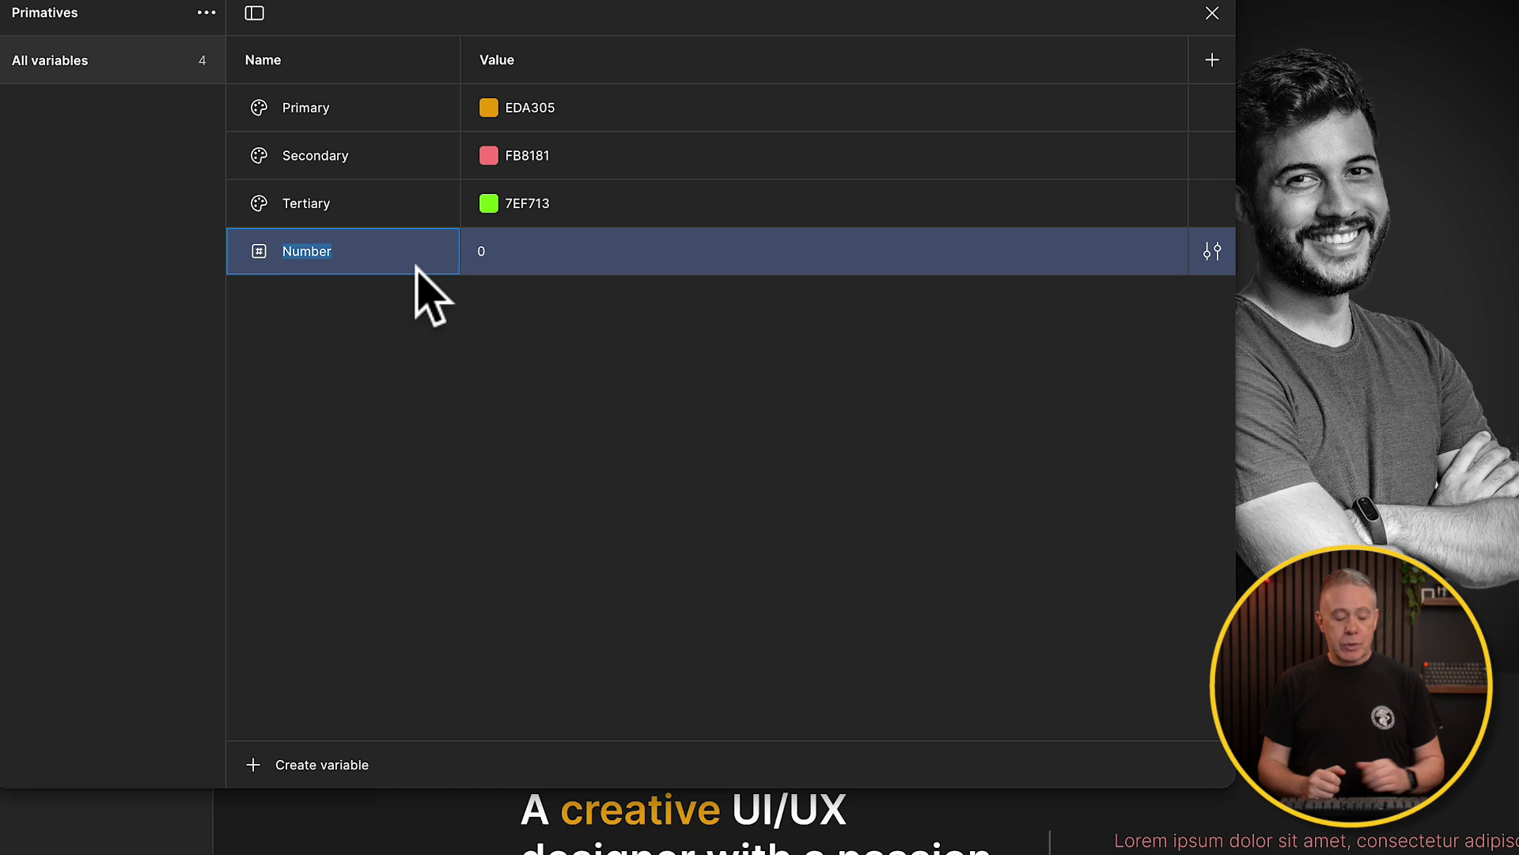
type("Small")
left_click(505, 255)
double_click(502, 252)
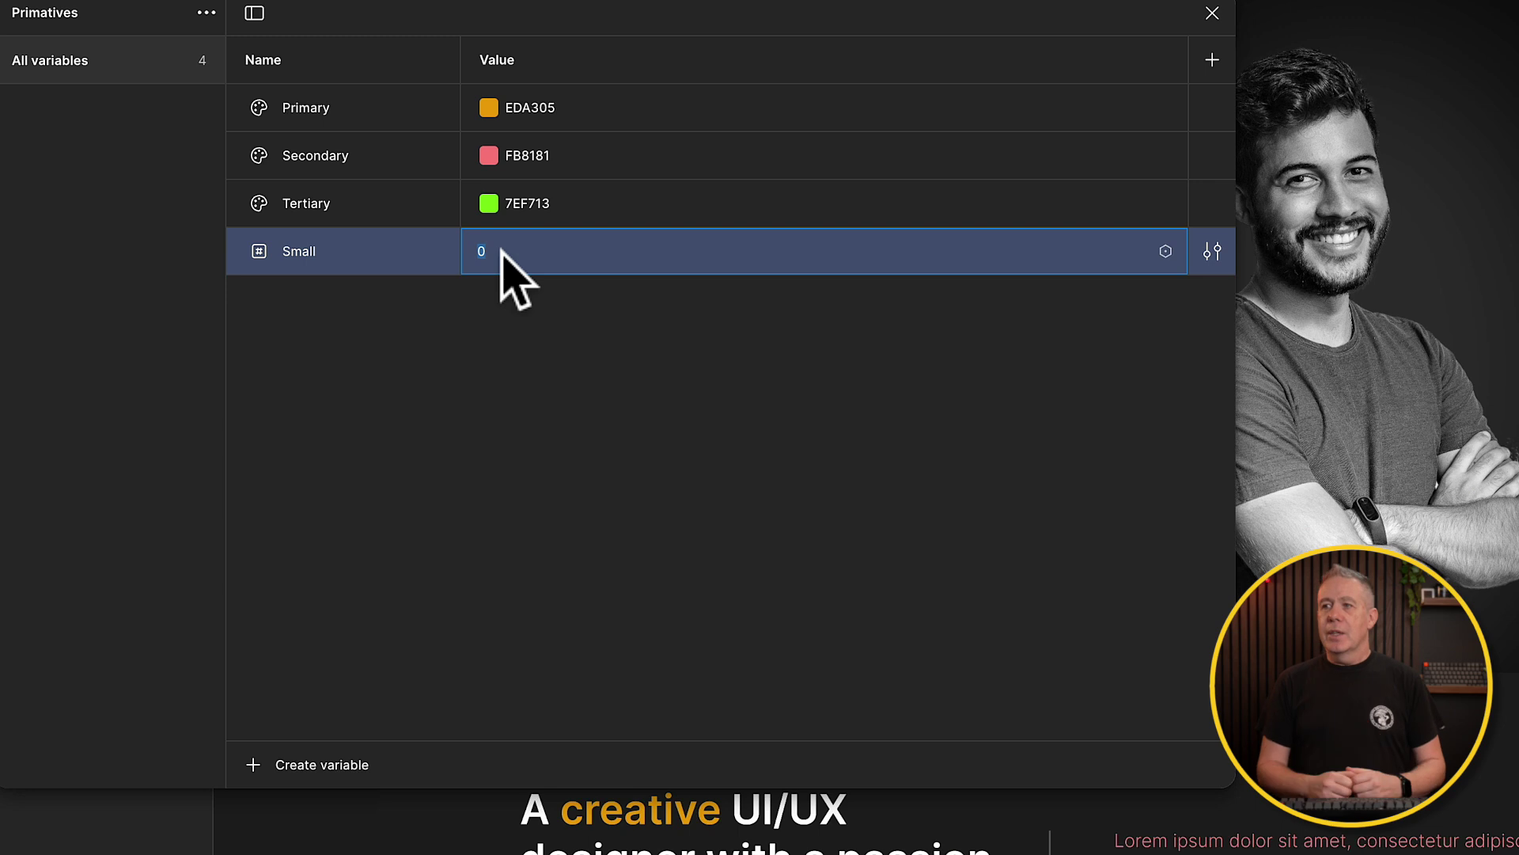
type("4")
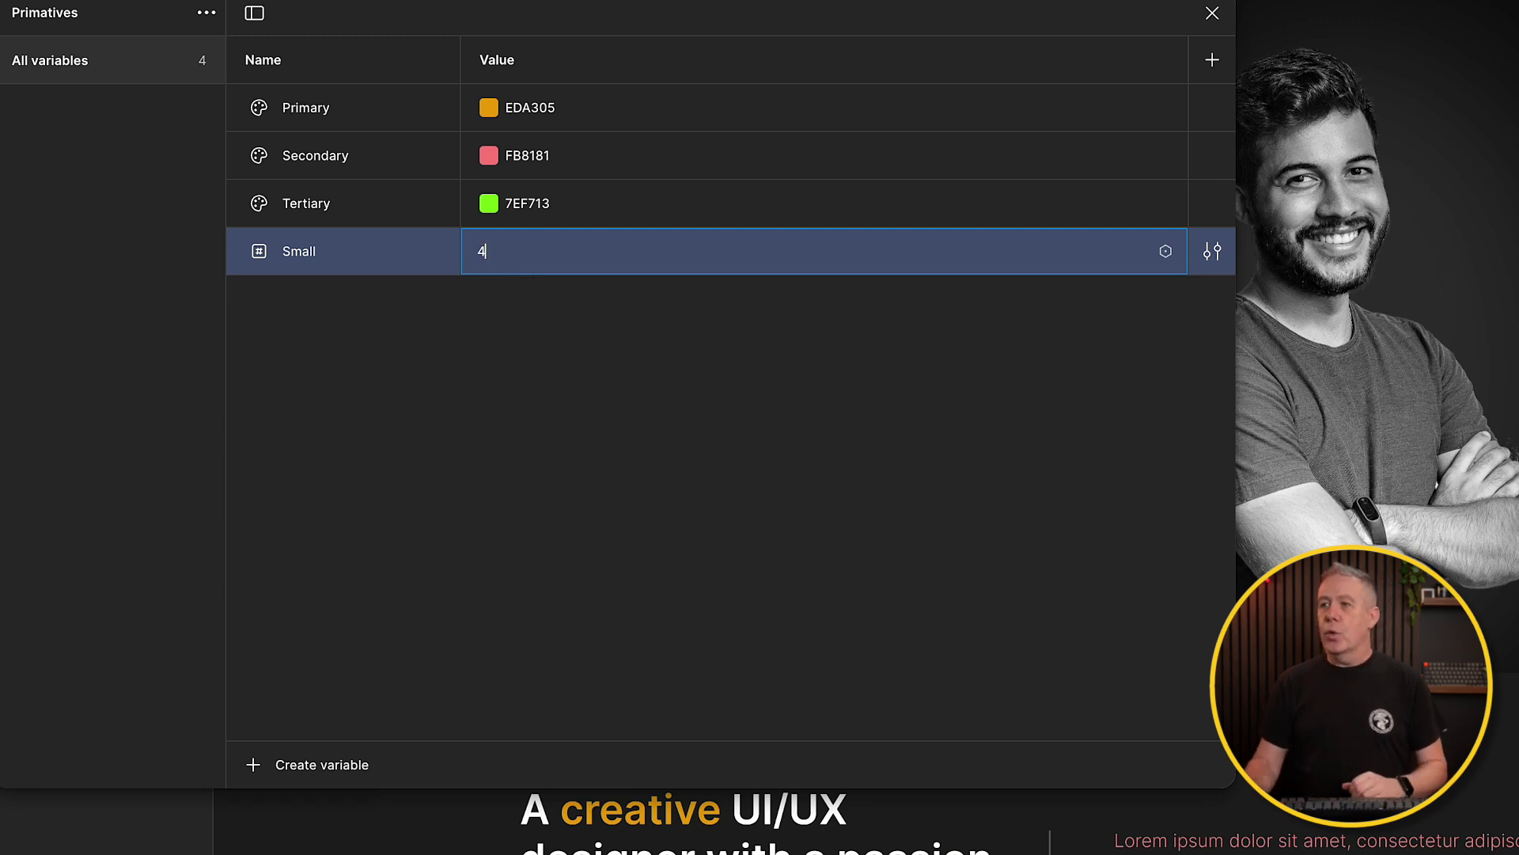
left_click(399, 286)
Add a number variable named Medium with the value 8 to the Primatives collection.
left_click(254, 765)
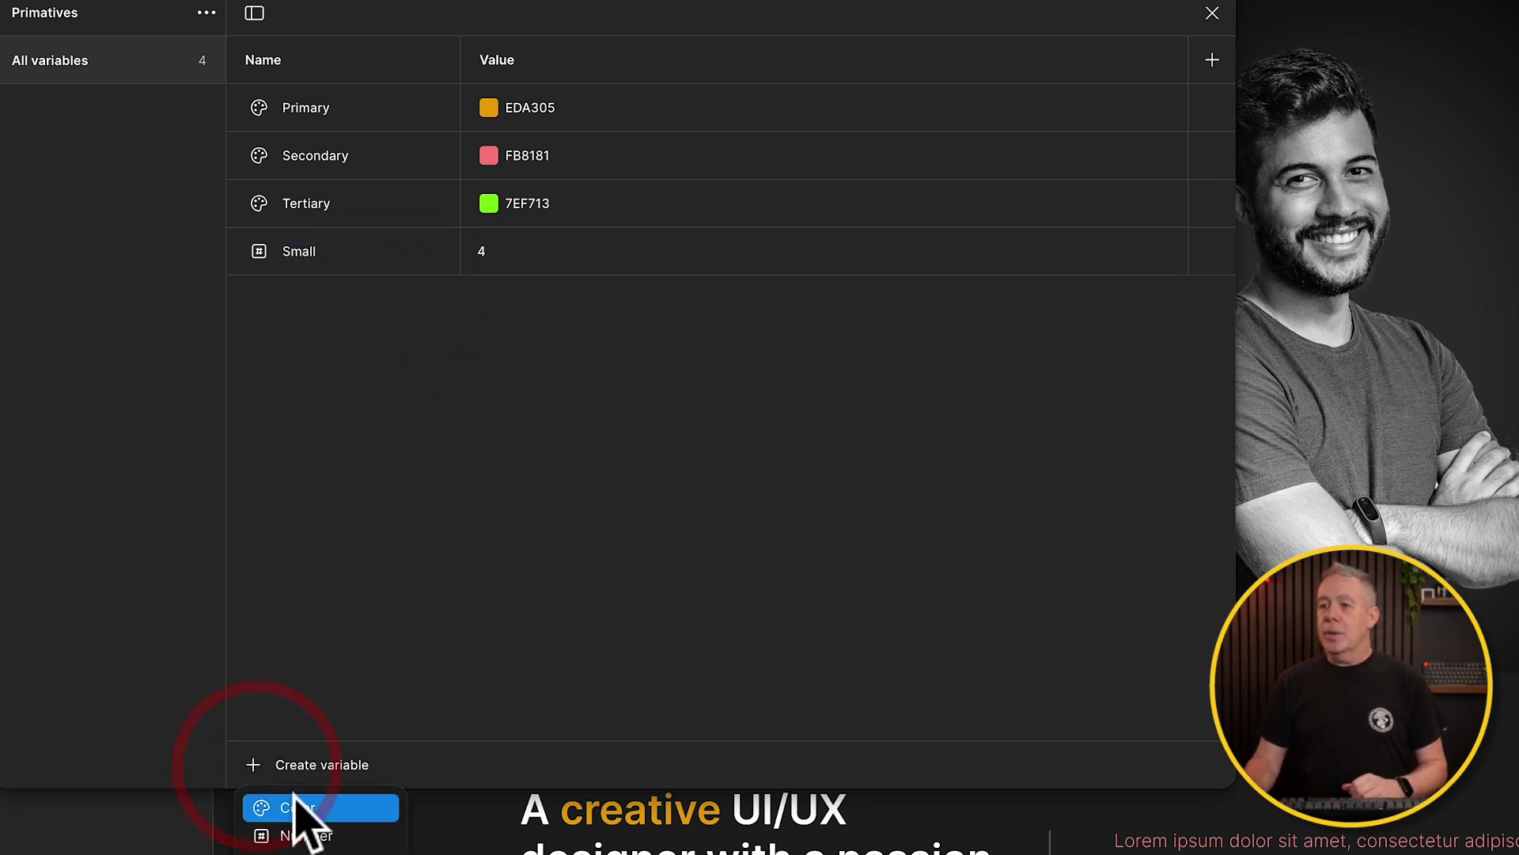
left_click(301, 828)
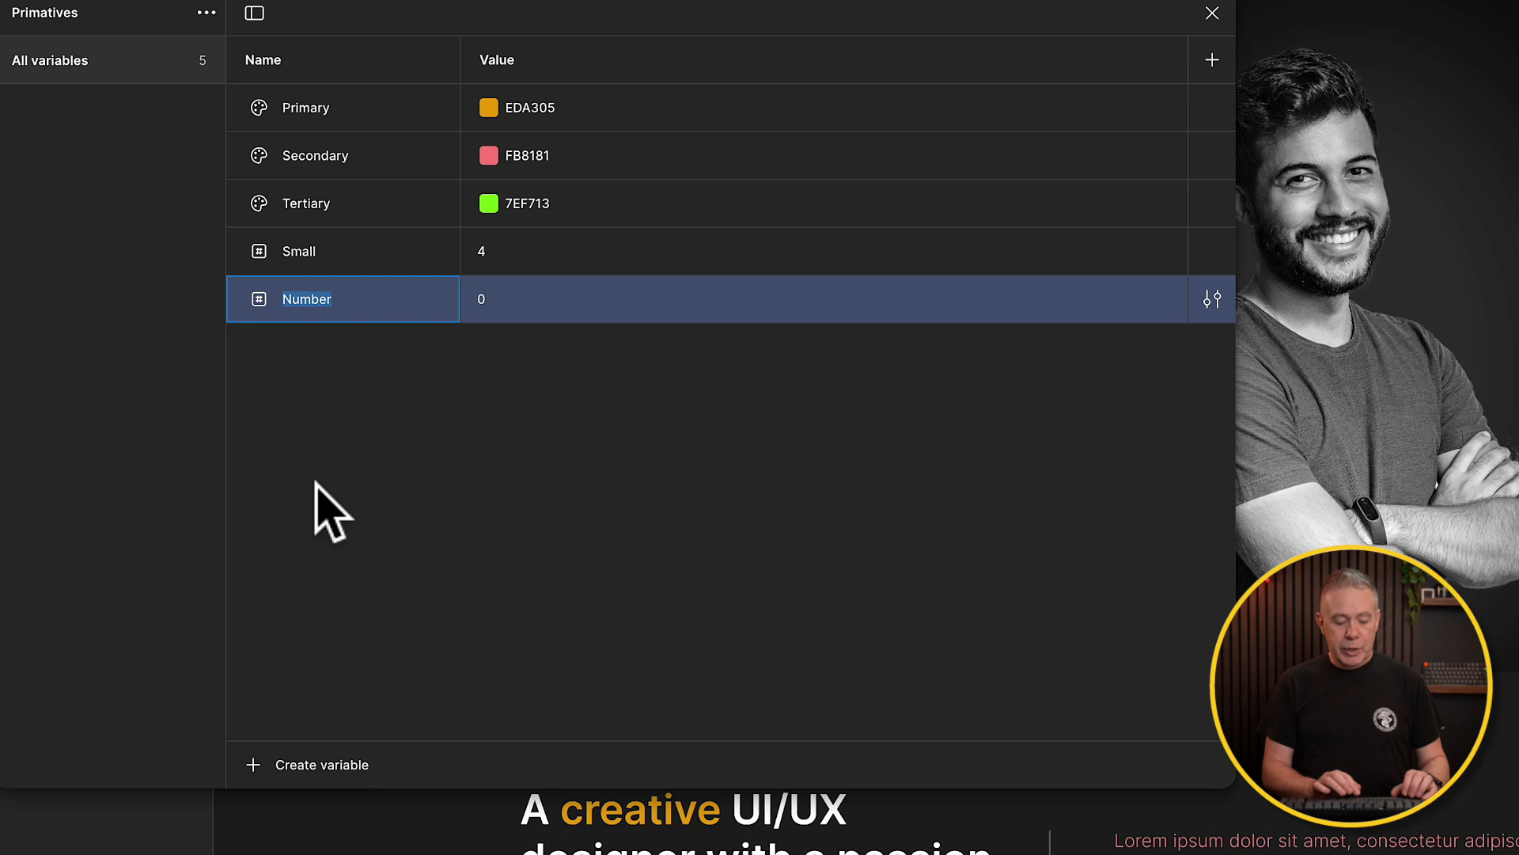
type("Medium")
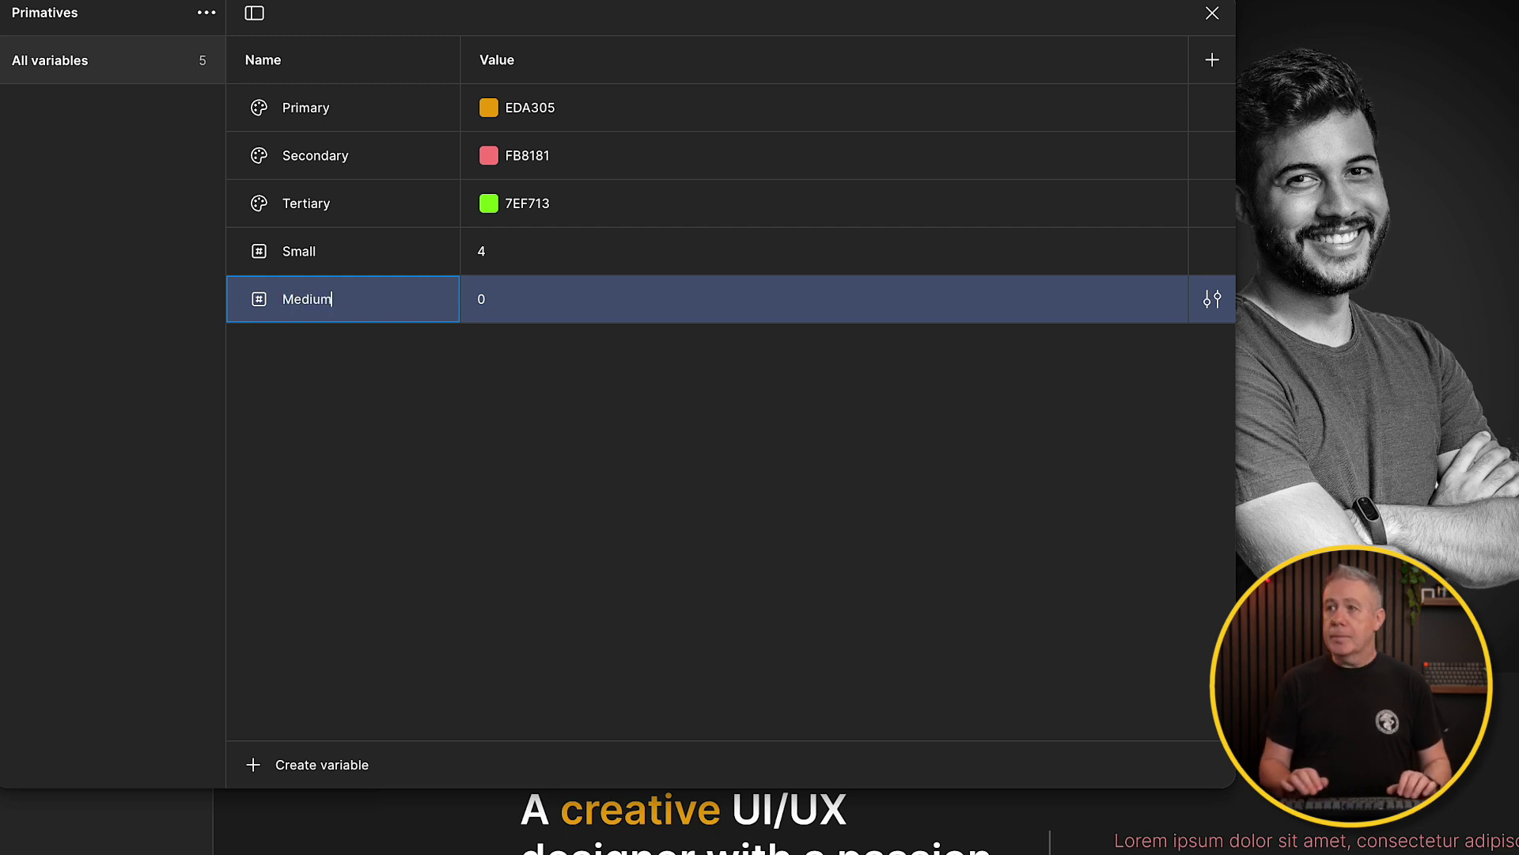
left_click(493, 298)
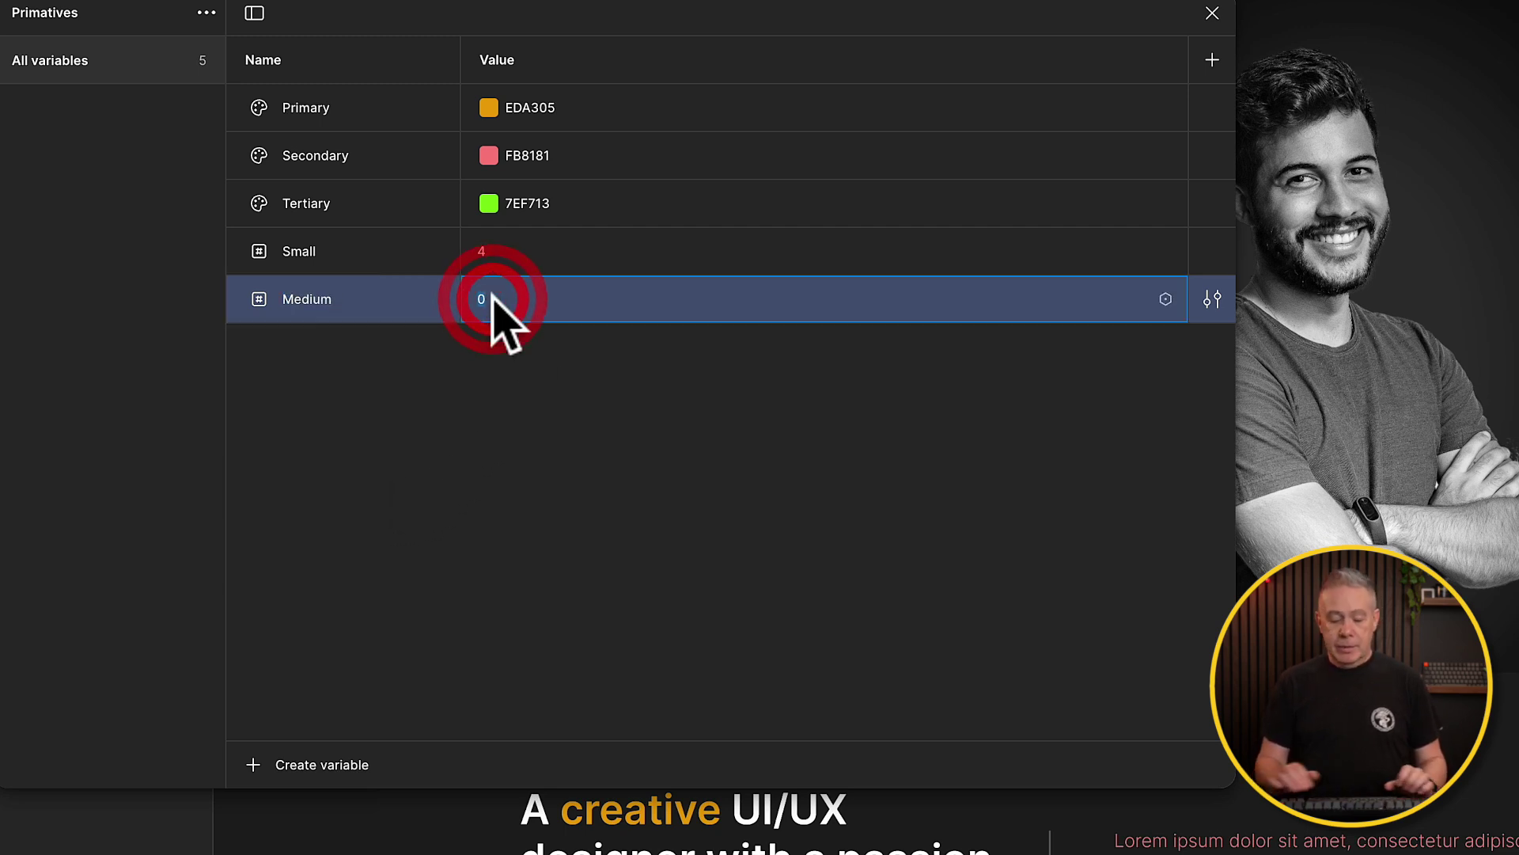
type("8")
Add a number variable named Large with the value 12 to the Primatives collection.
left_click(309, 764)
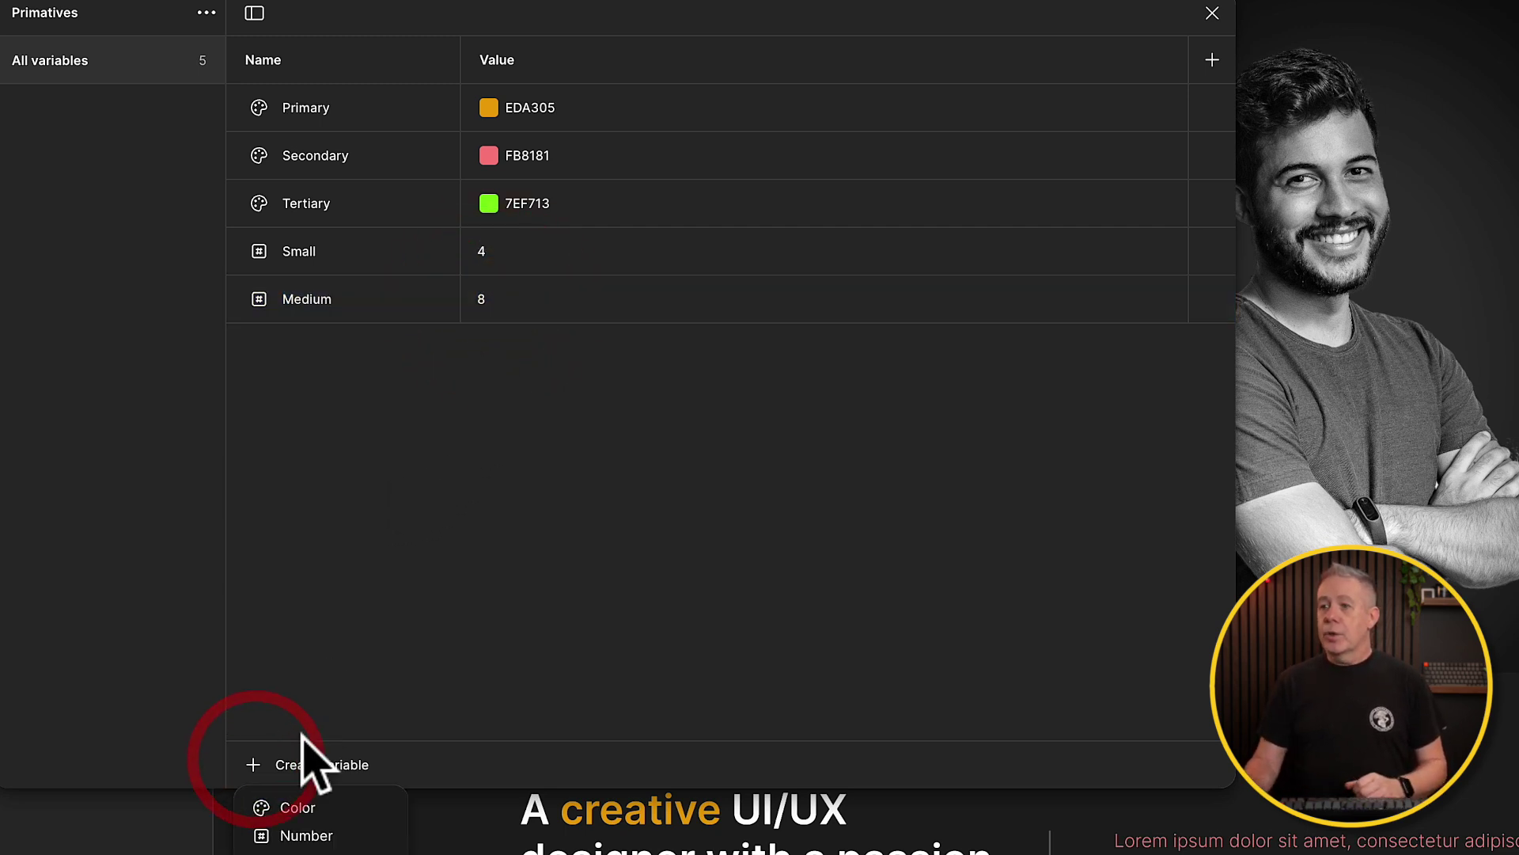
left_click(305, 836)
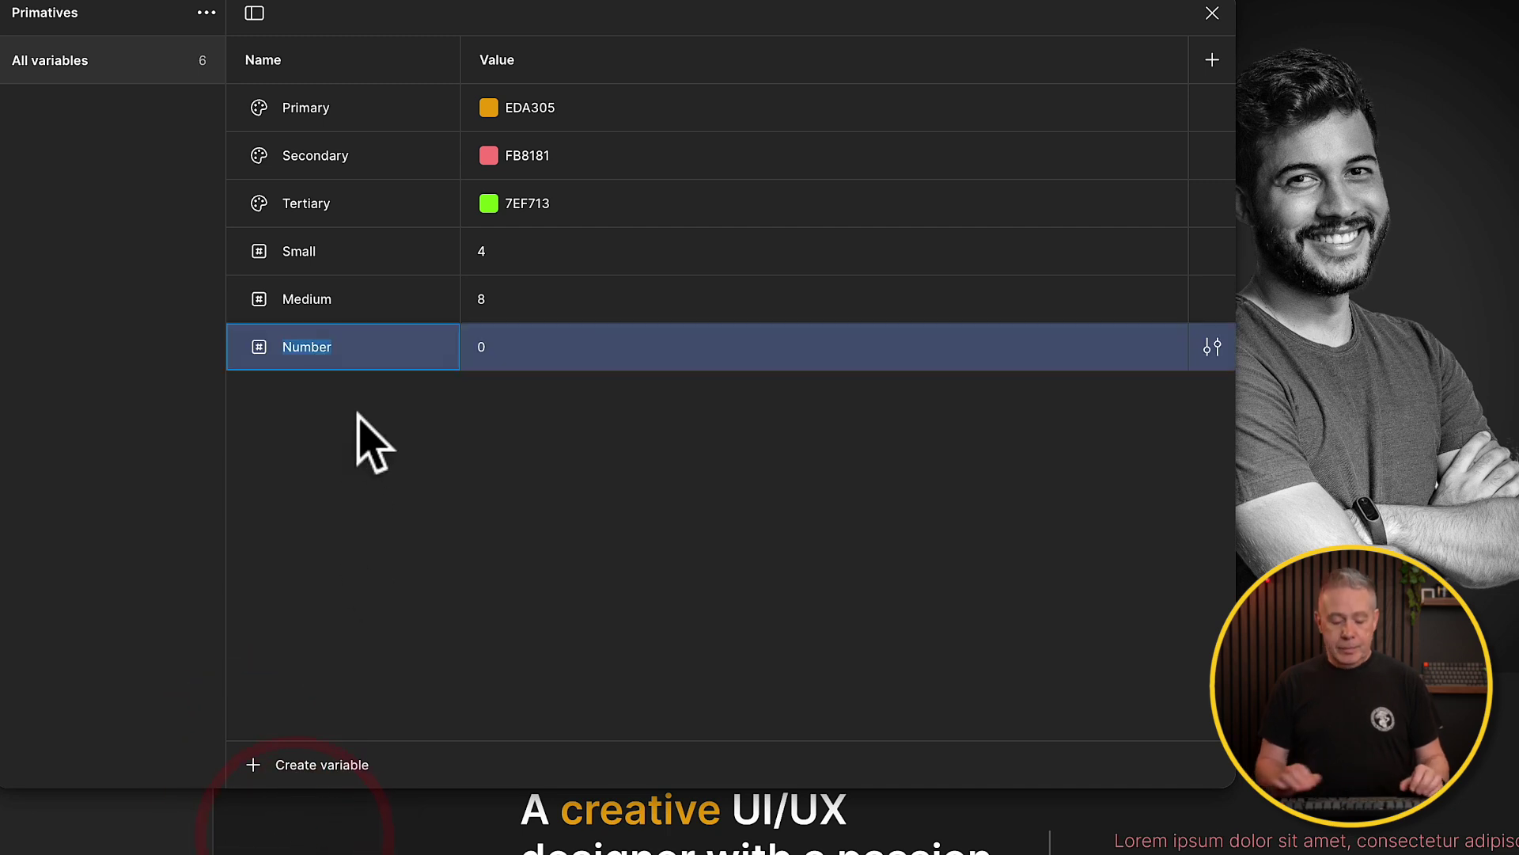
type("Large")
key("Tab")
type("12")
left_click(427, 424)
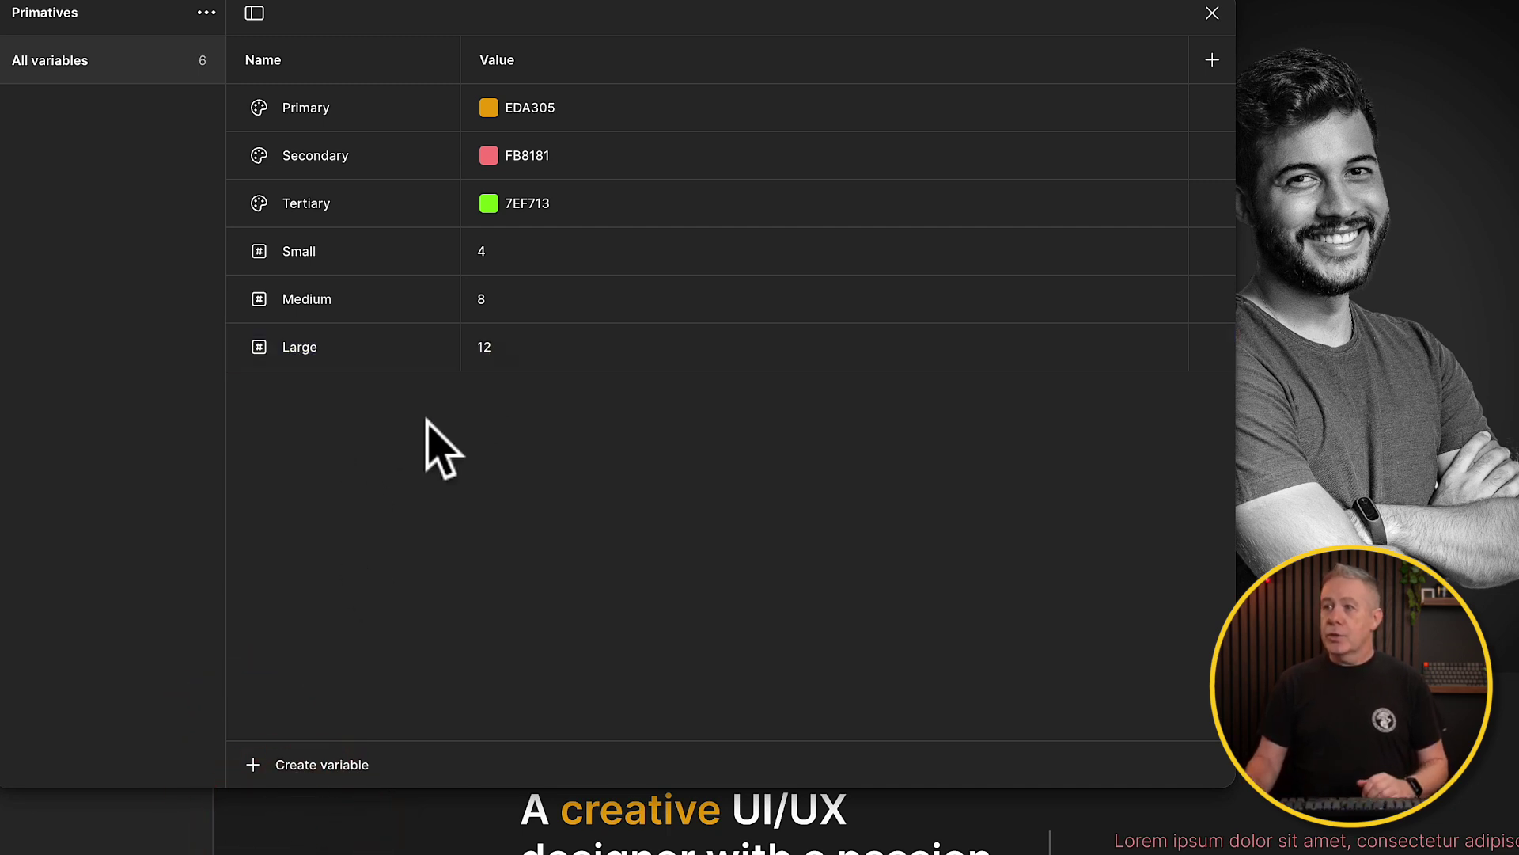
Add a number variable named XL with the value 16 to the Primatives collection.
left_click(261, 765)
left_click(305, 836)
type("XL")
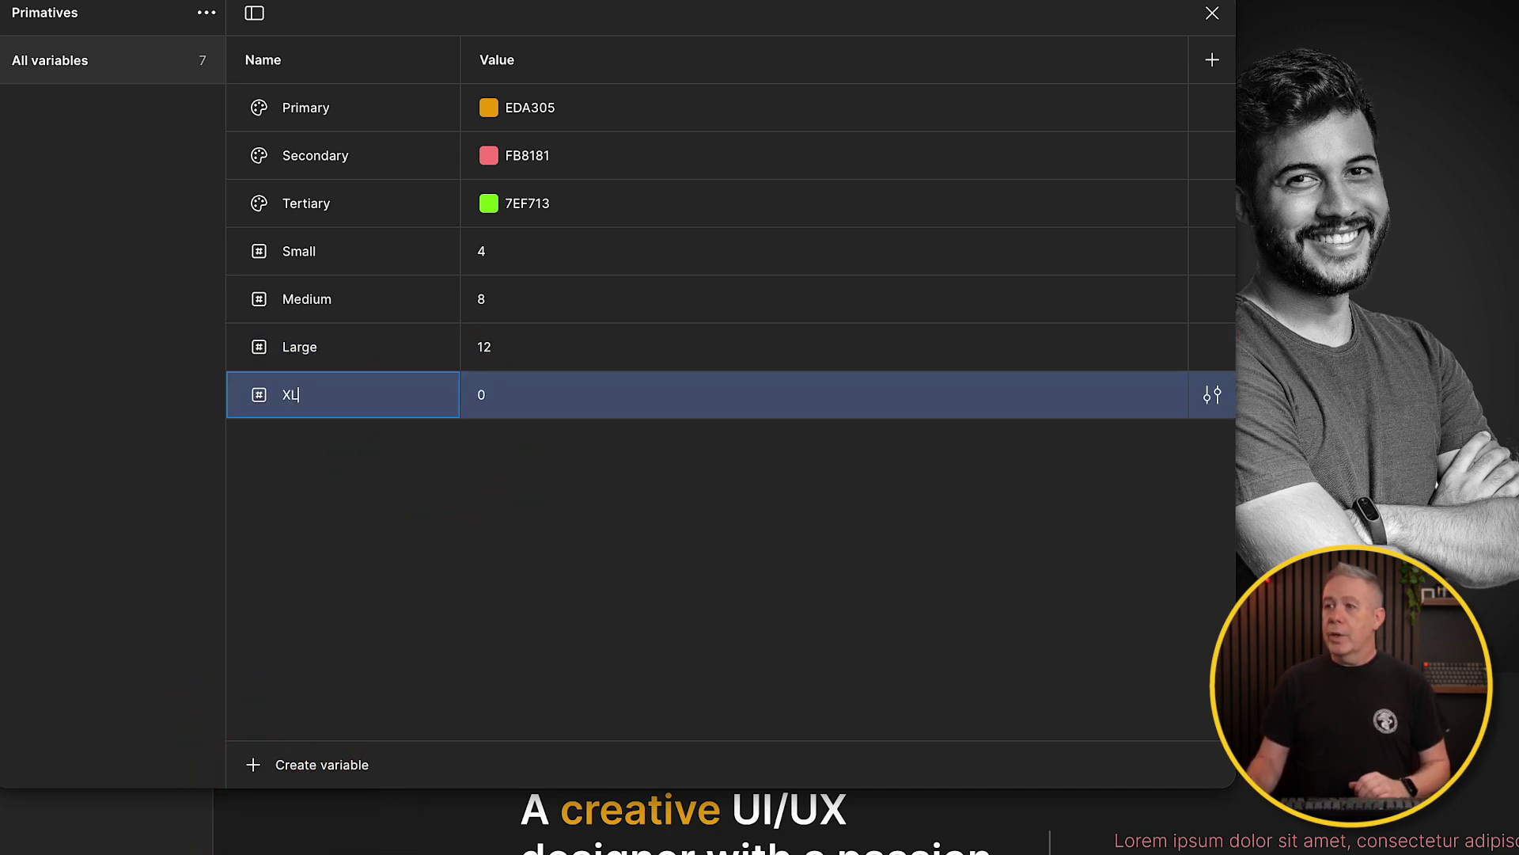
left_click(475, 396)
type("16")
left_click(489, 475)
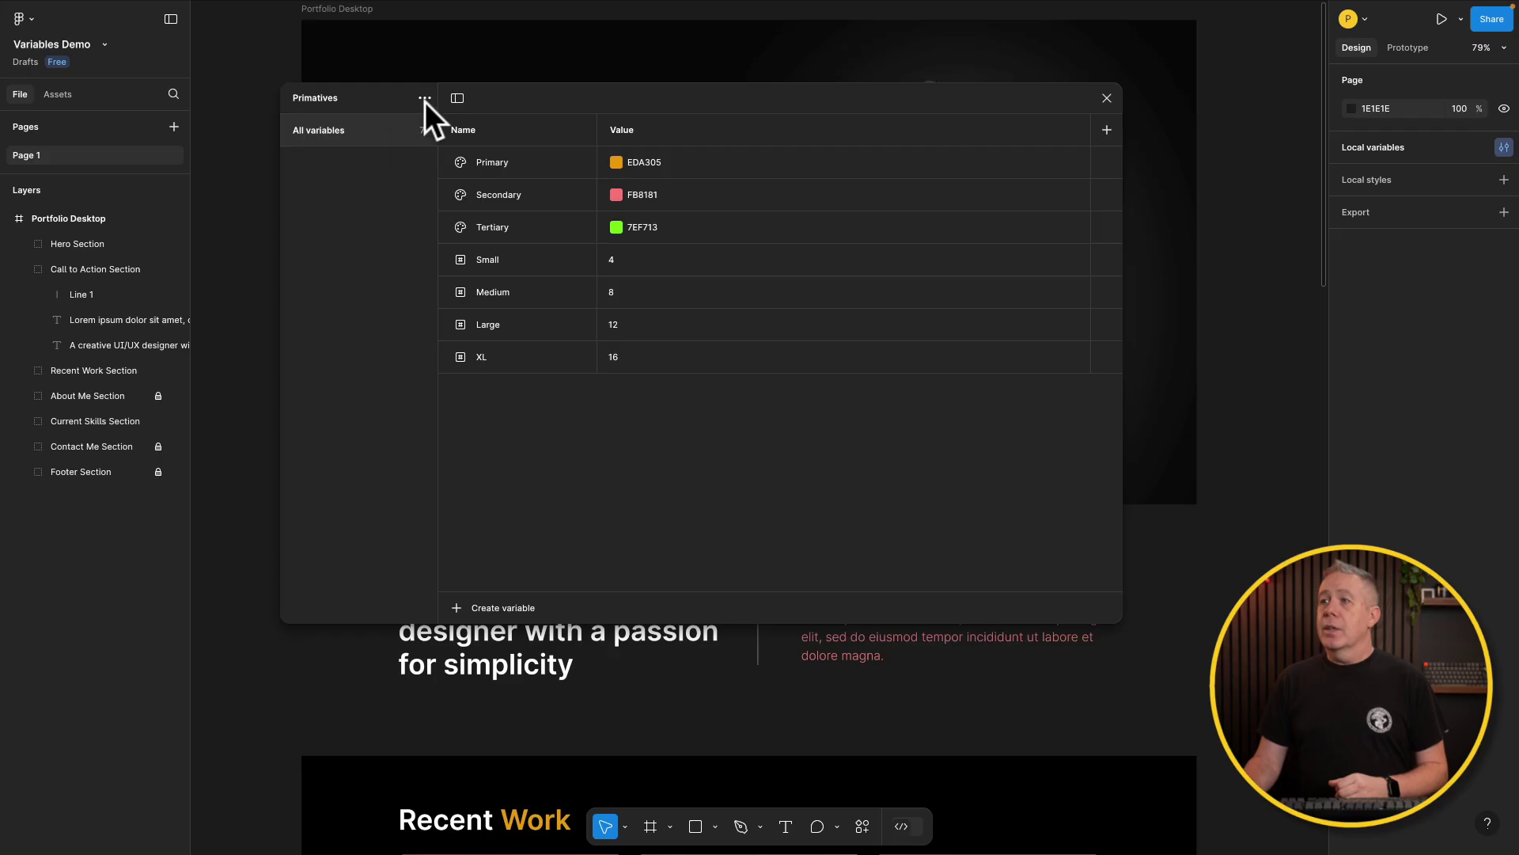
Create a second variable collection named Typography.
left_click(425, 97)
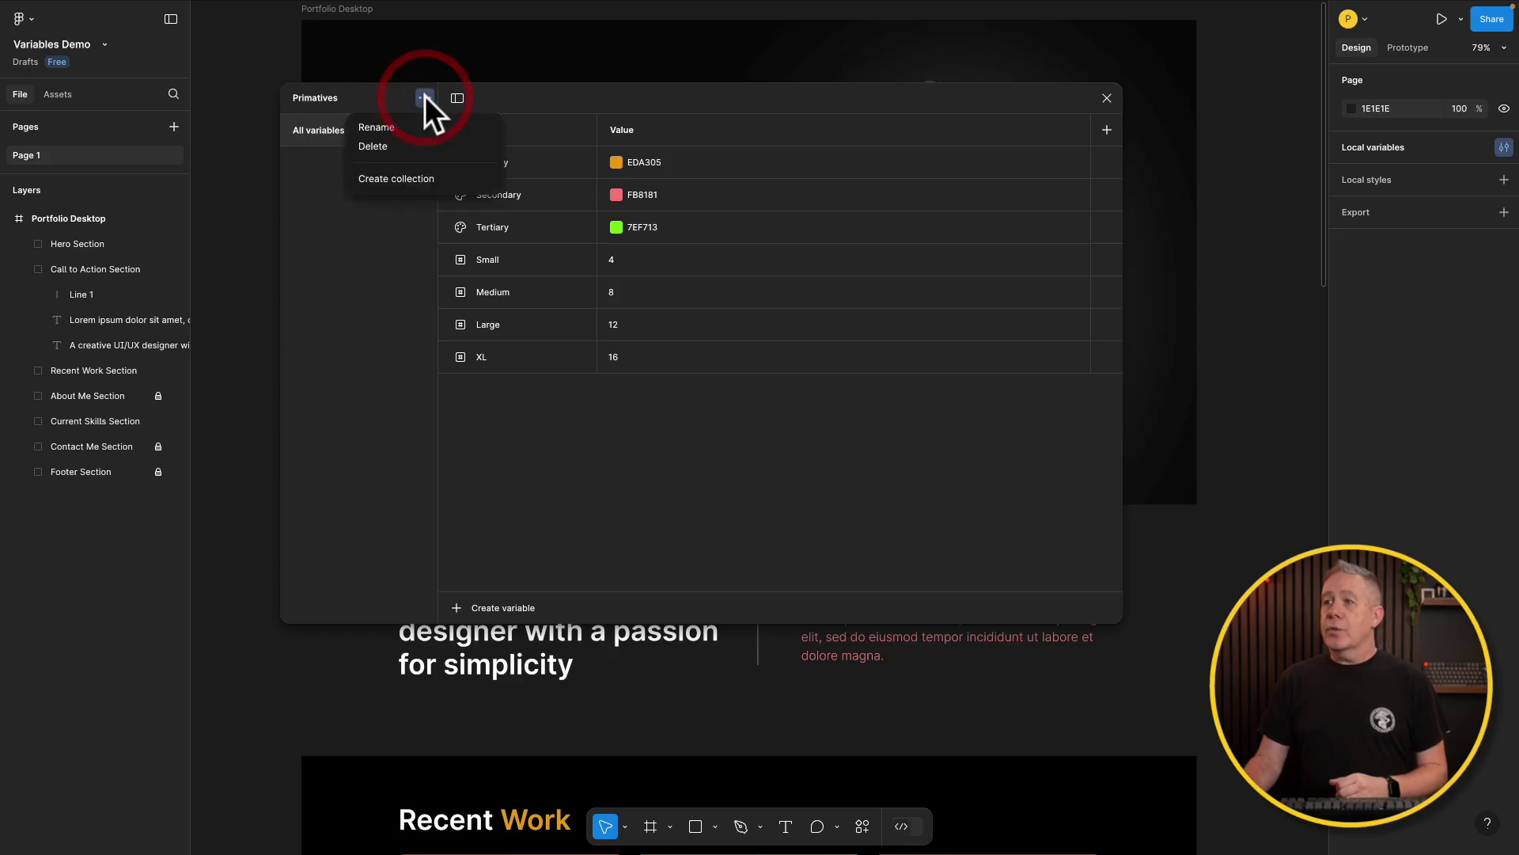
left_click(387, 177)
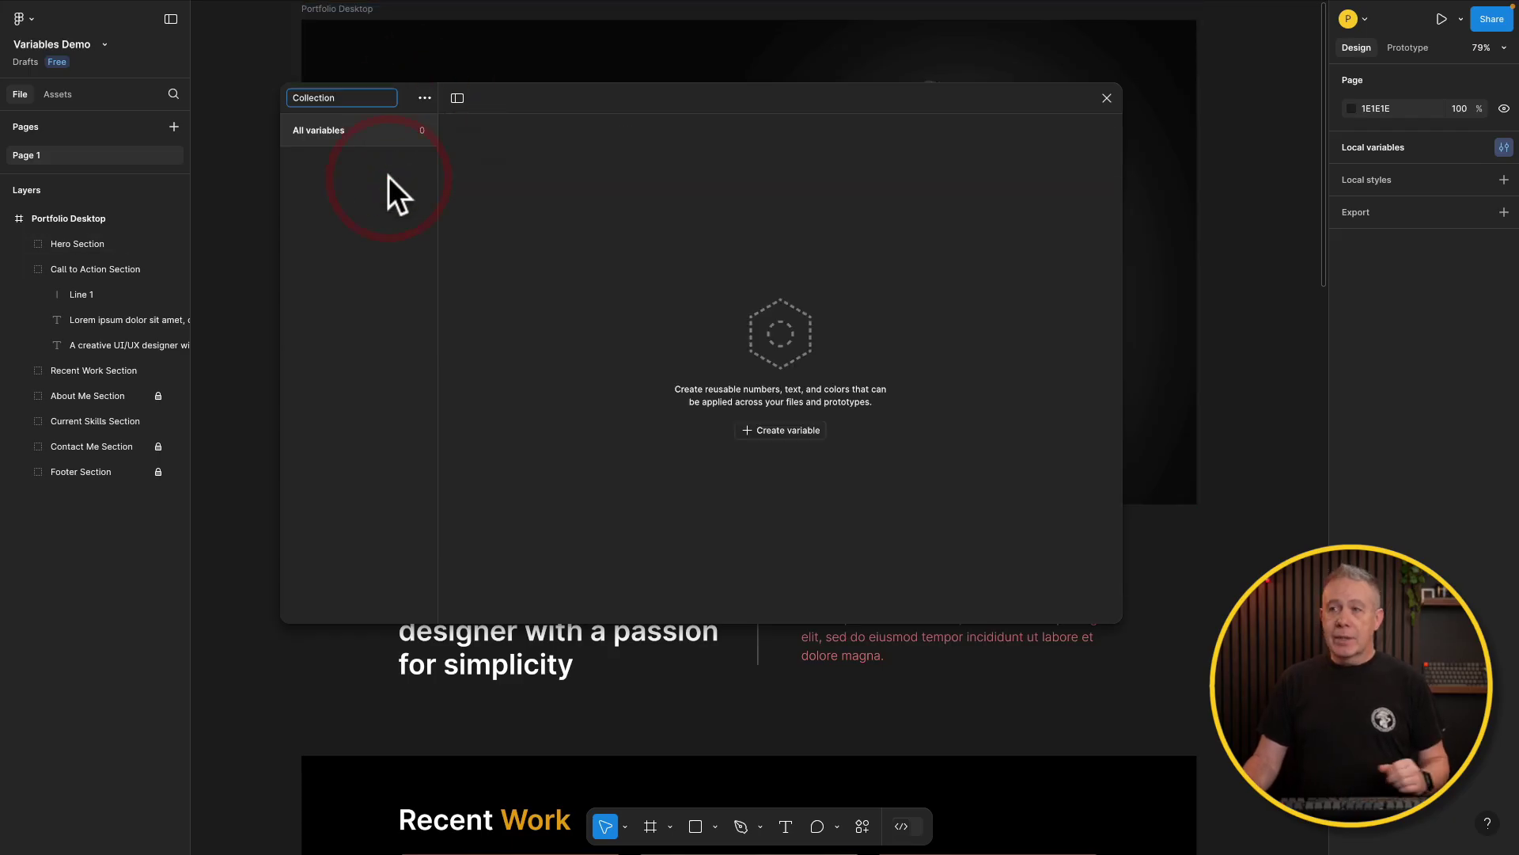
type("Typography")
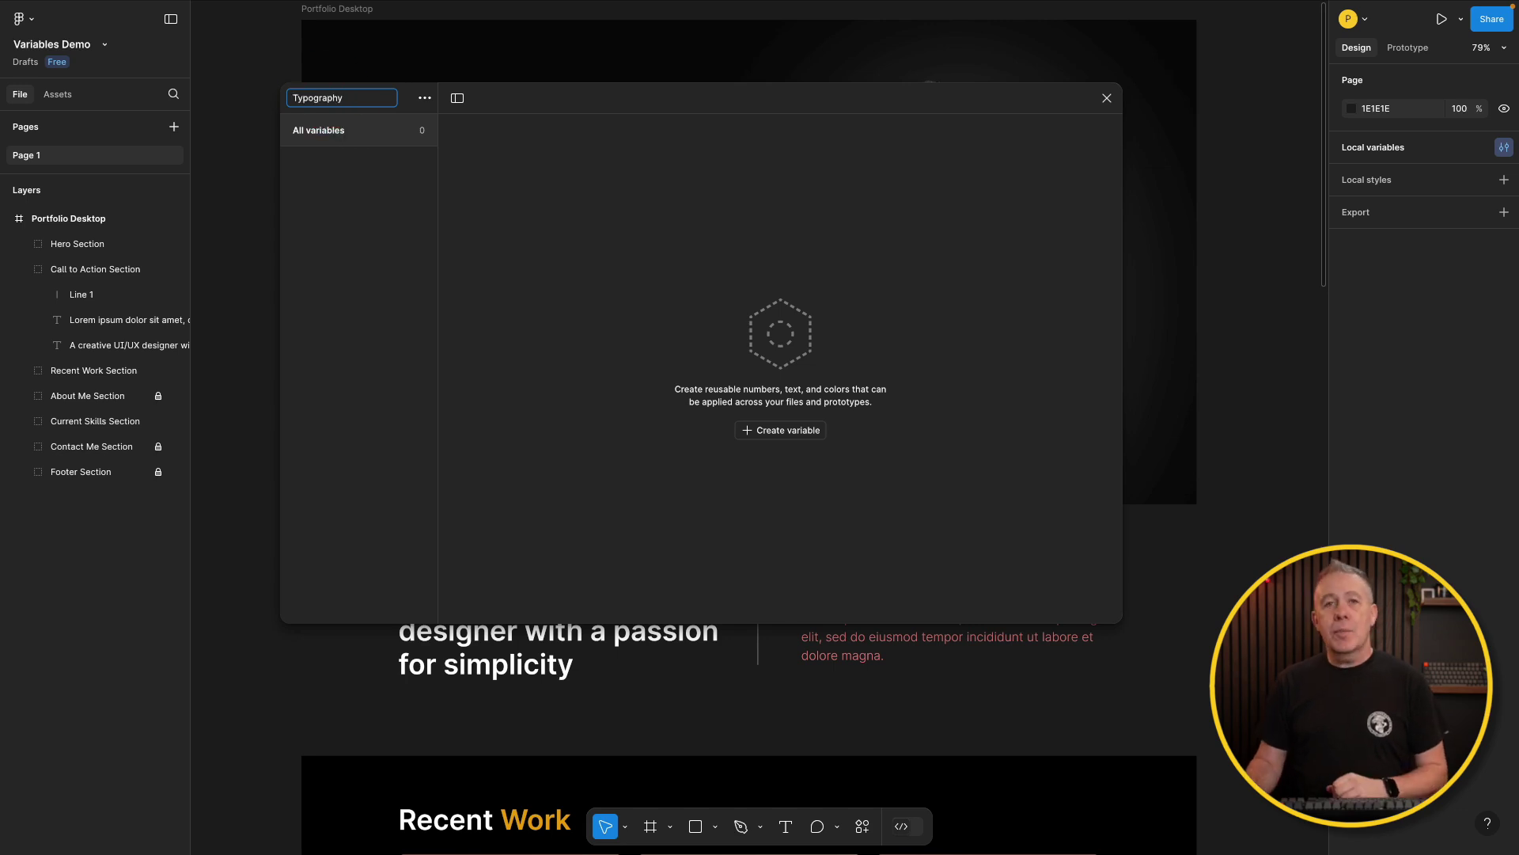
key("Return")
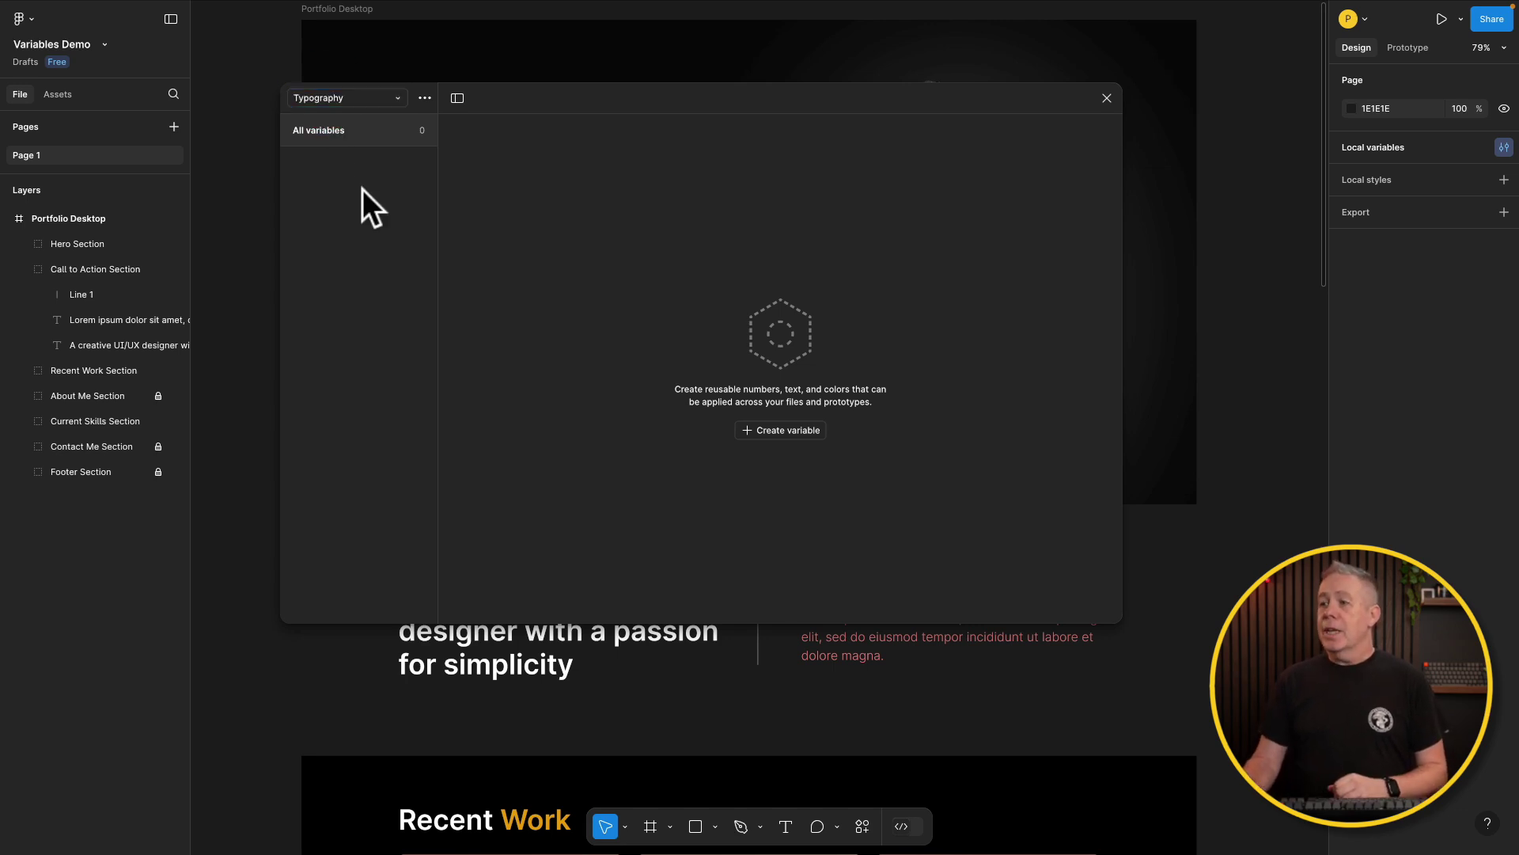
Add a number variable named Body with the value 16 to the Typography collection.
left_click(796, 429)
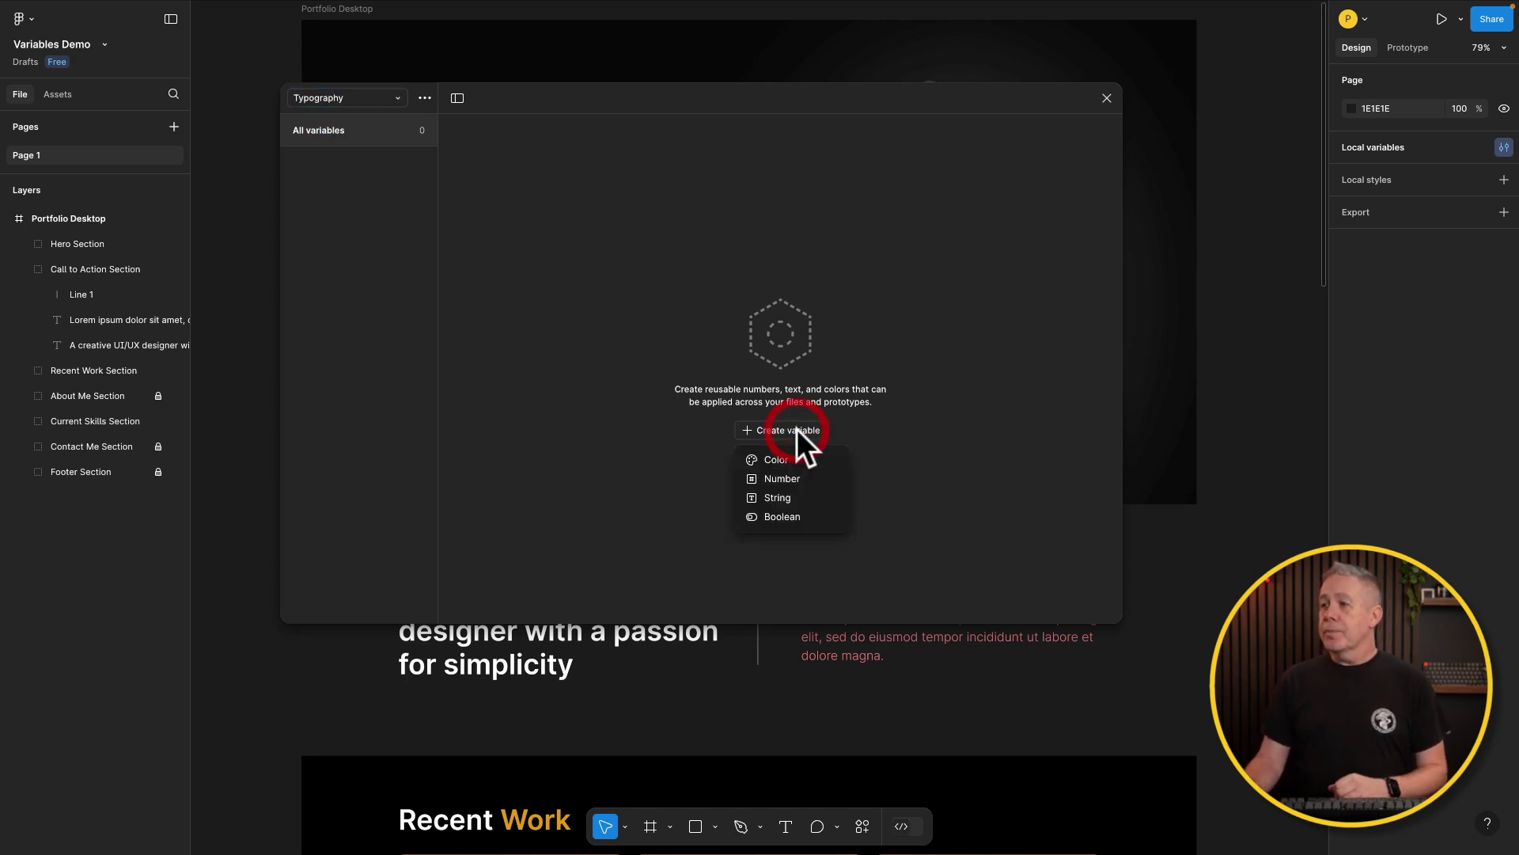
left_click(791, 477)
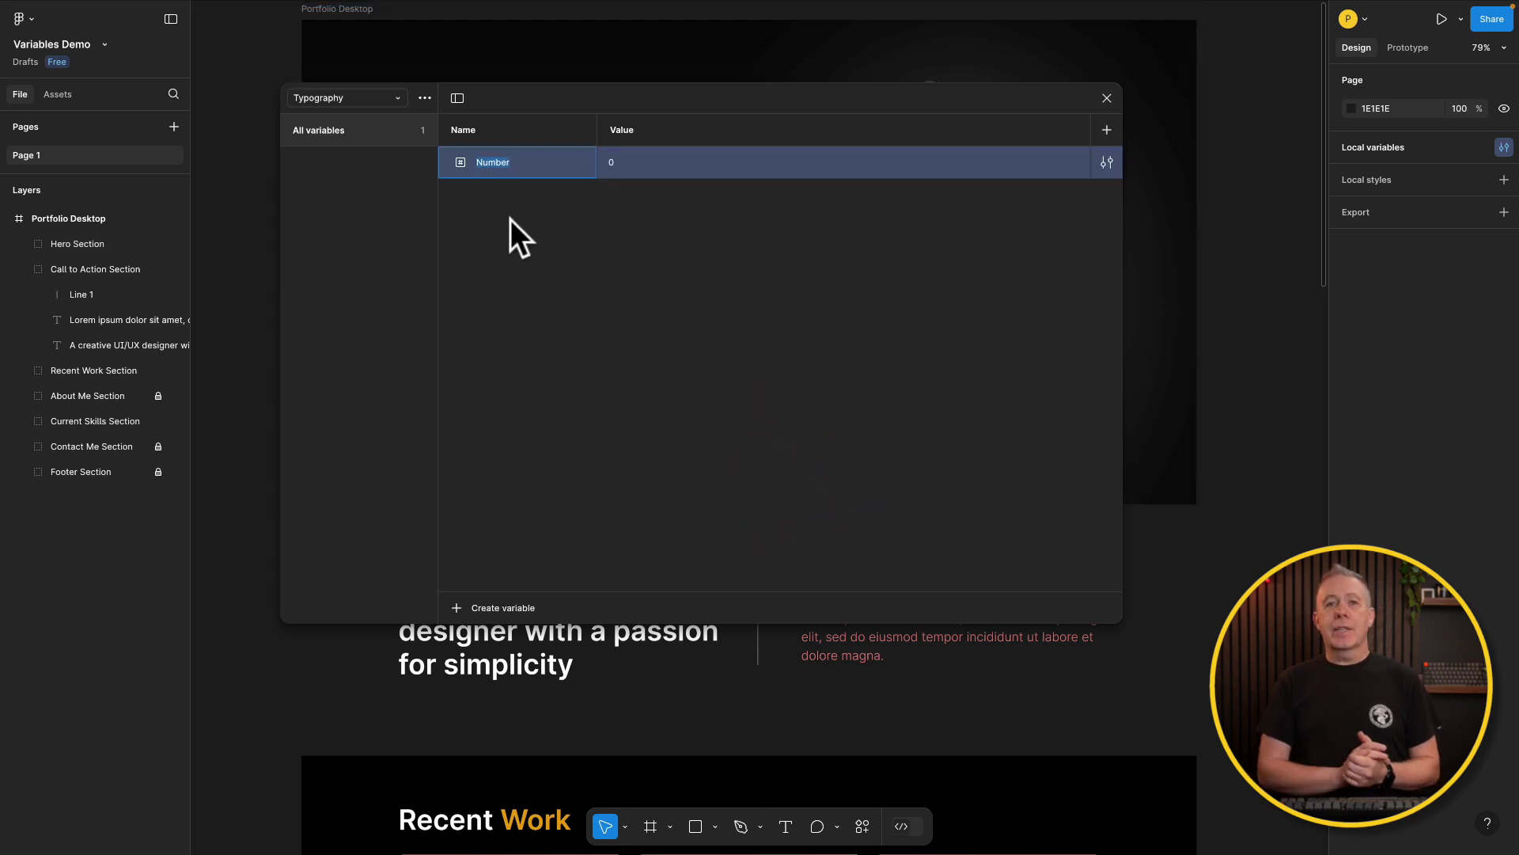
type("Body")
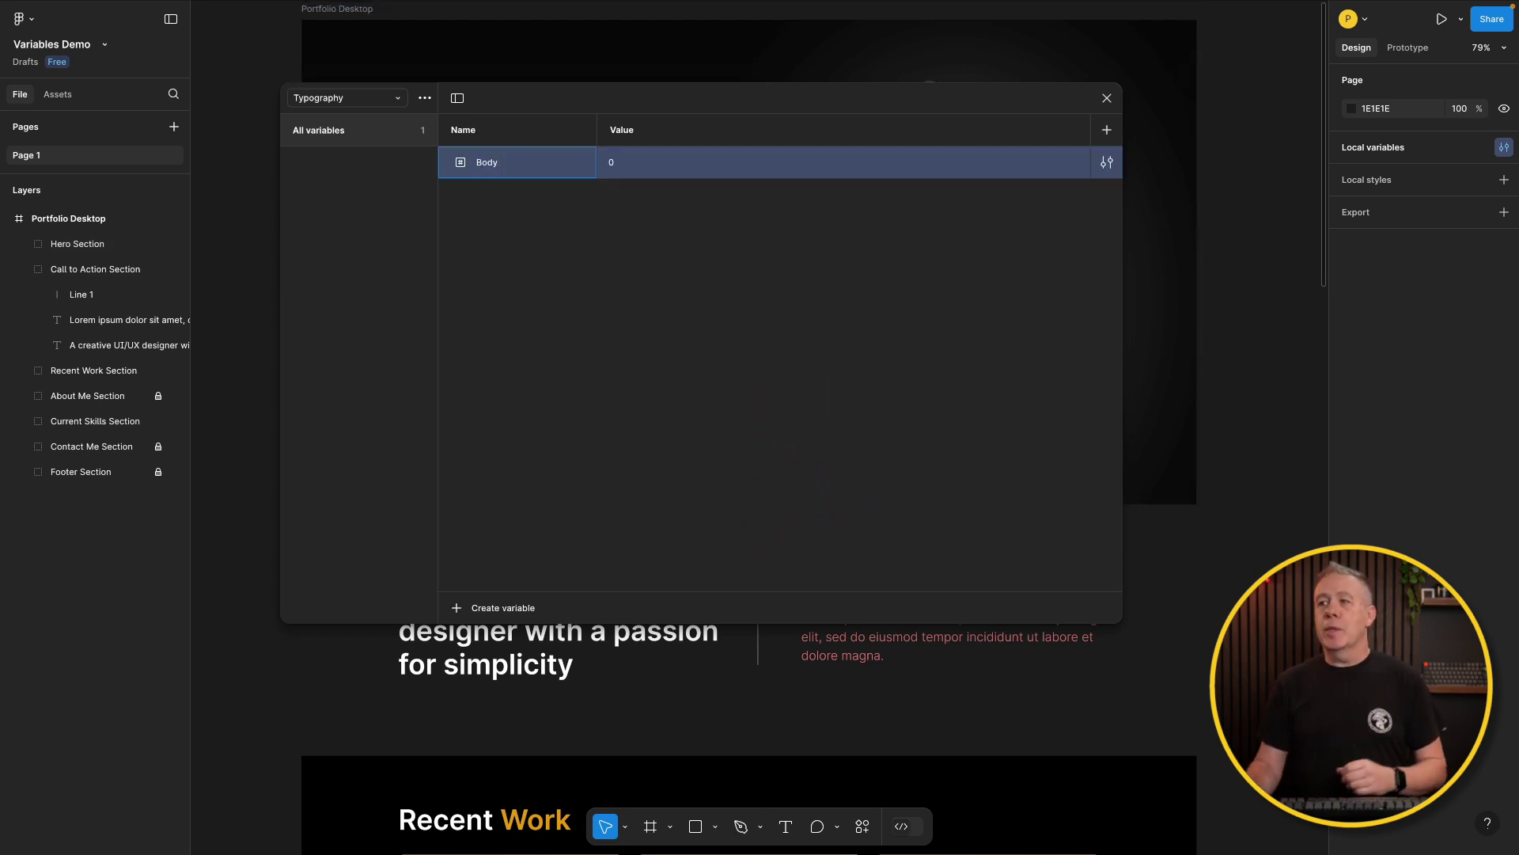
left_click(649, 207)
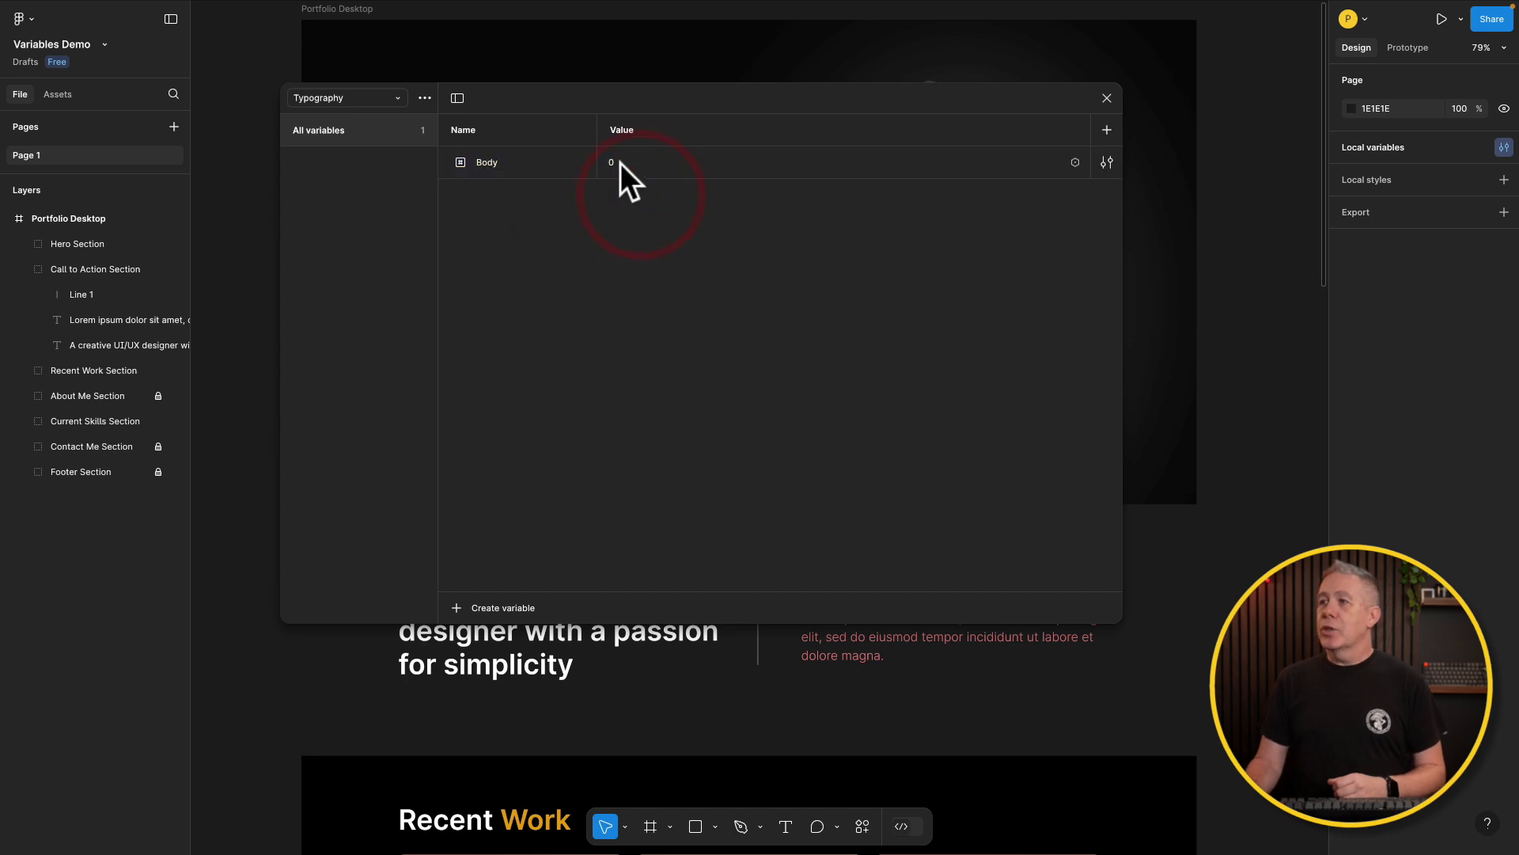
left_click(621, 163)
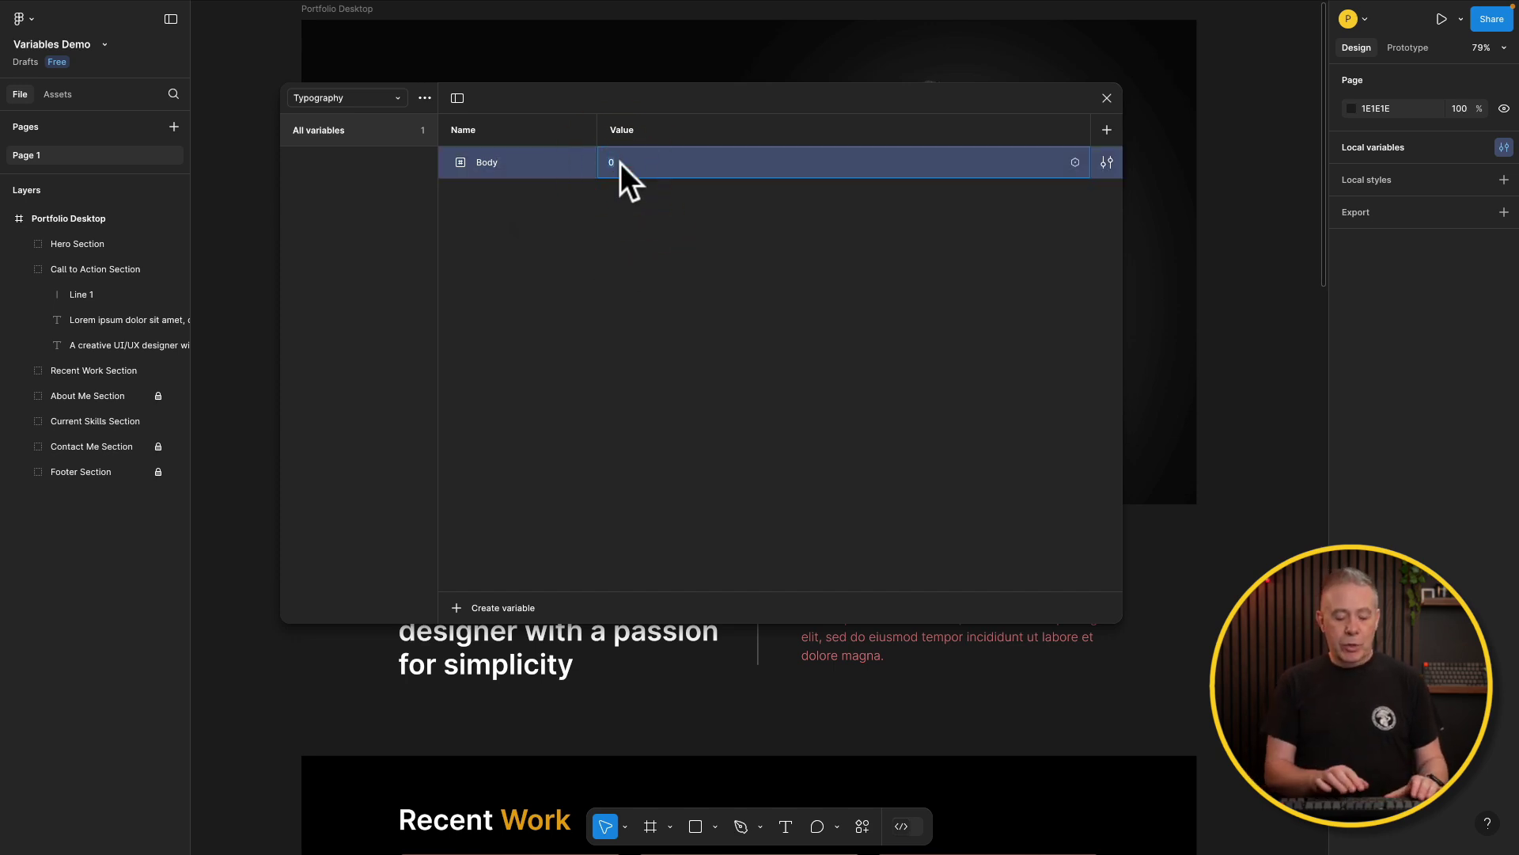
type("16")
key("Return")
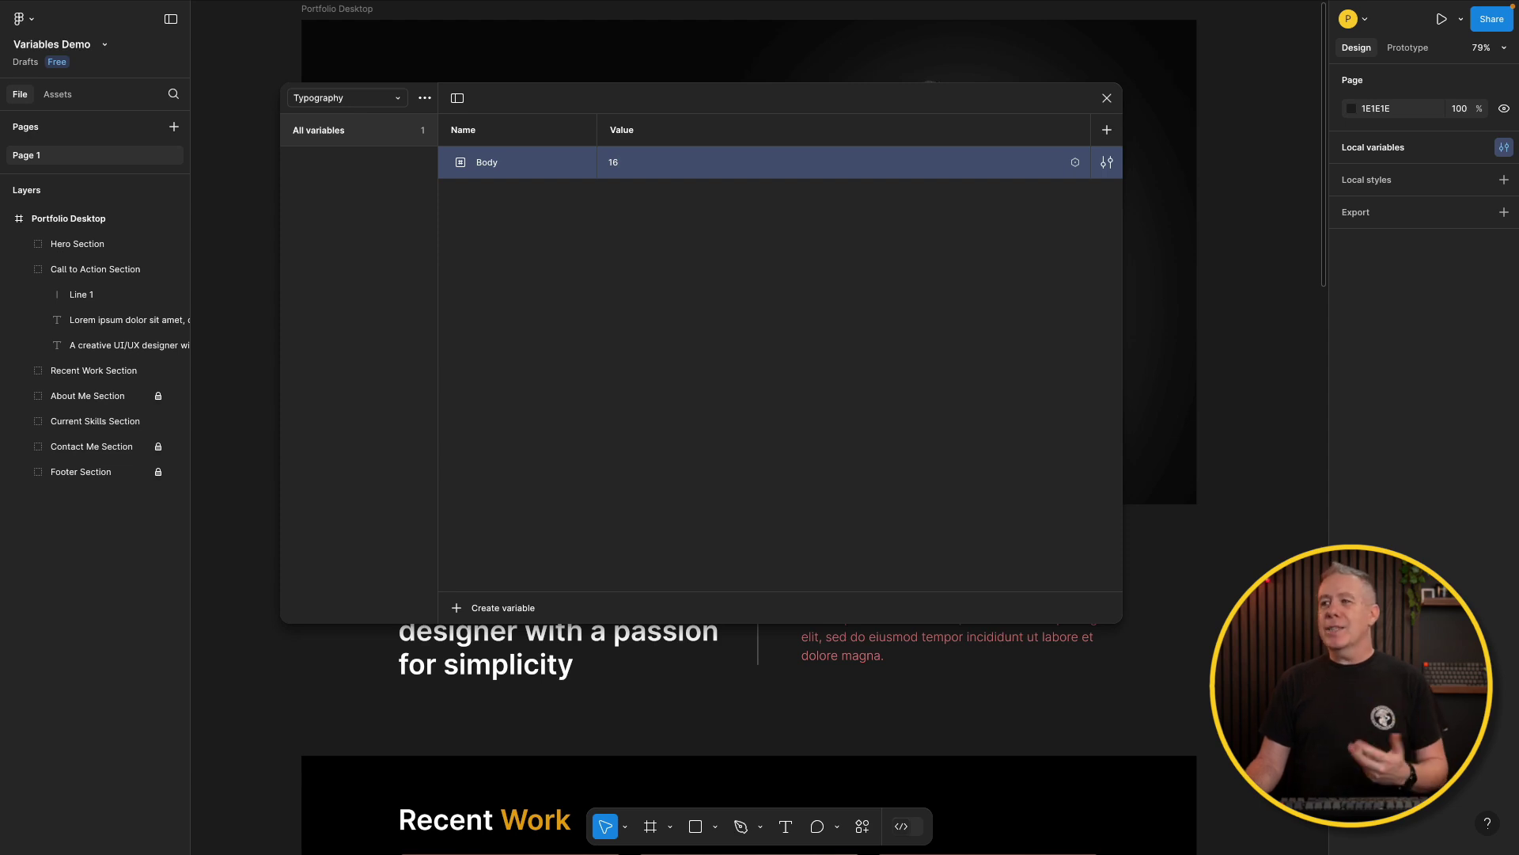
Replace the Body variable's fixed value with an alias to the Large variable from Primatives.
left_click(628, 163)
key("BackSpace")
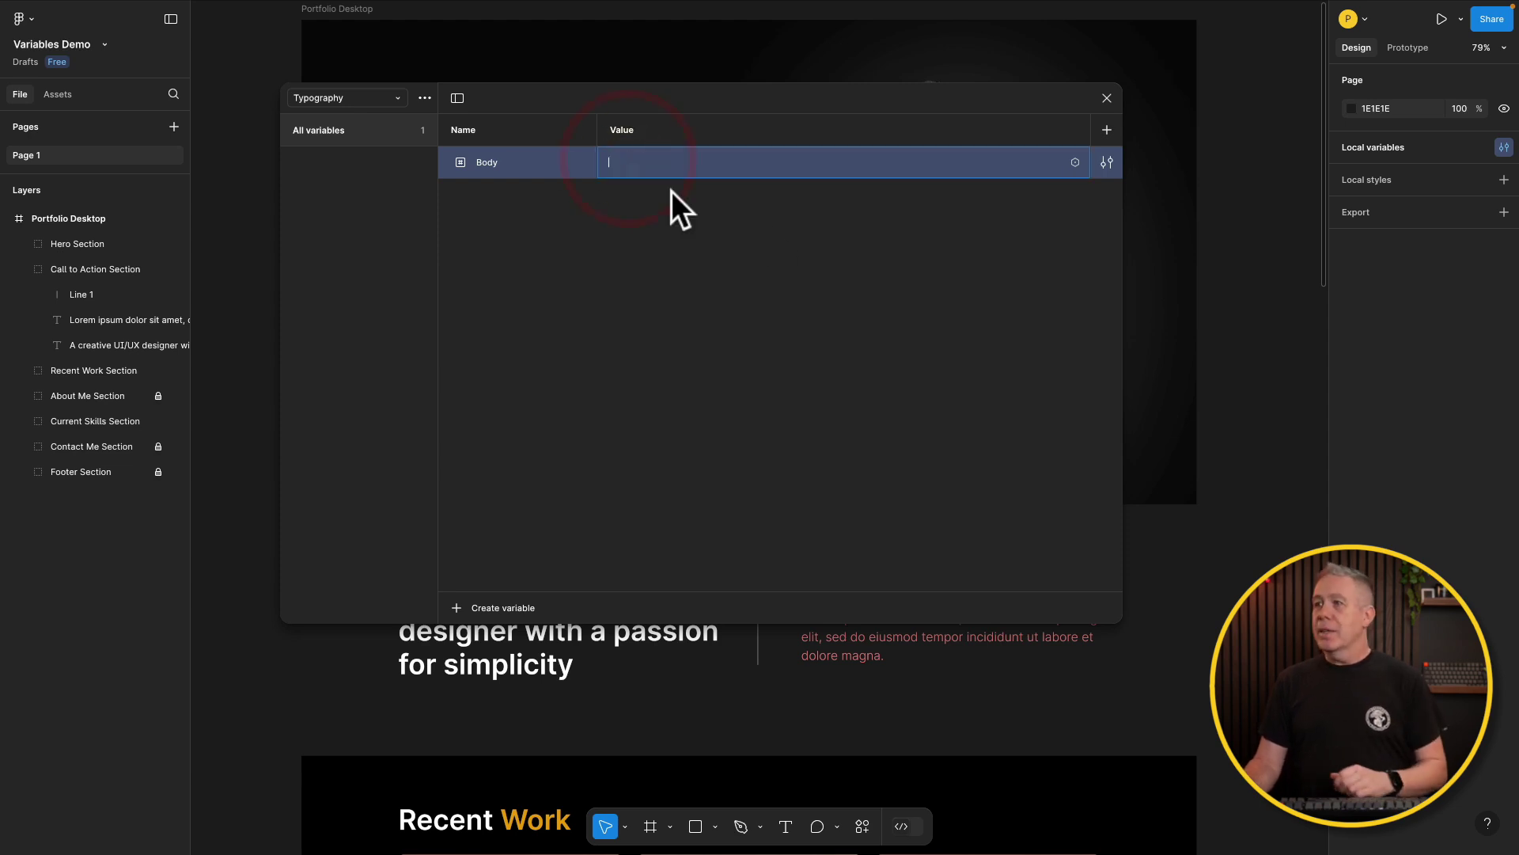
left_click(1076, 162)
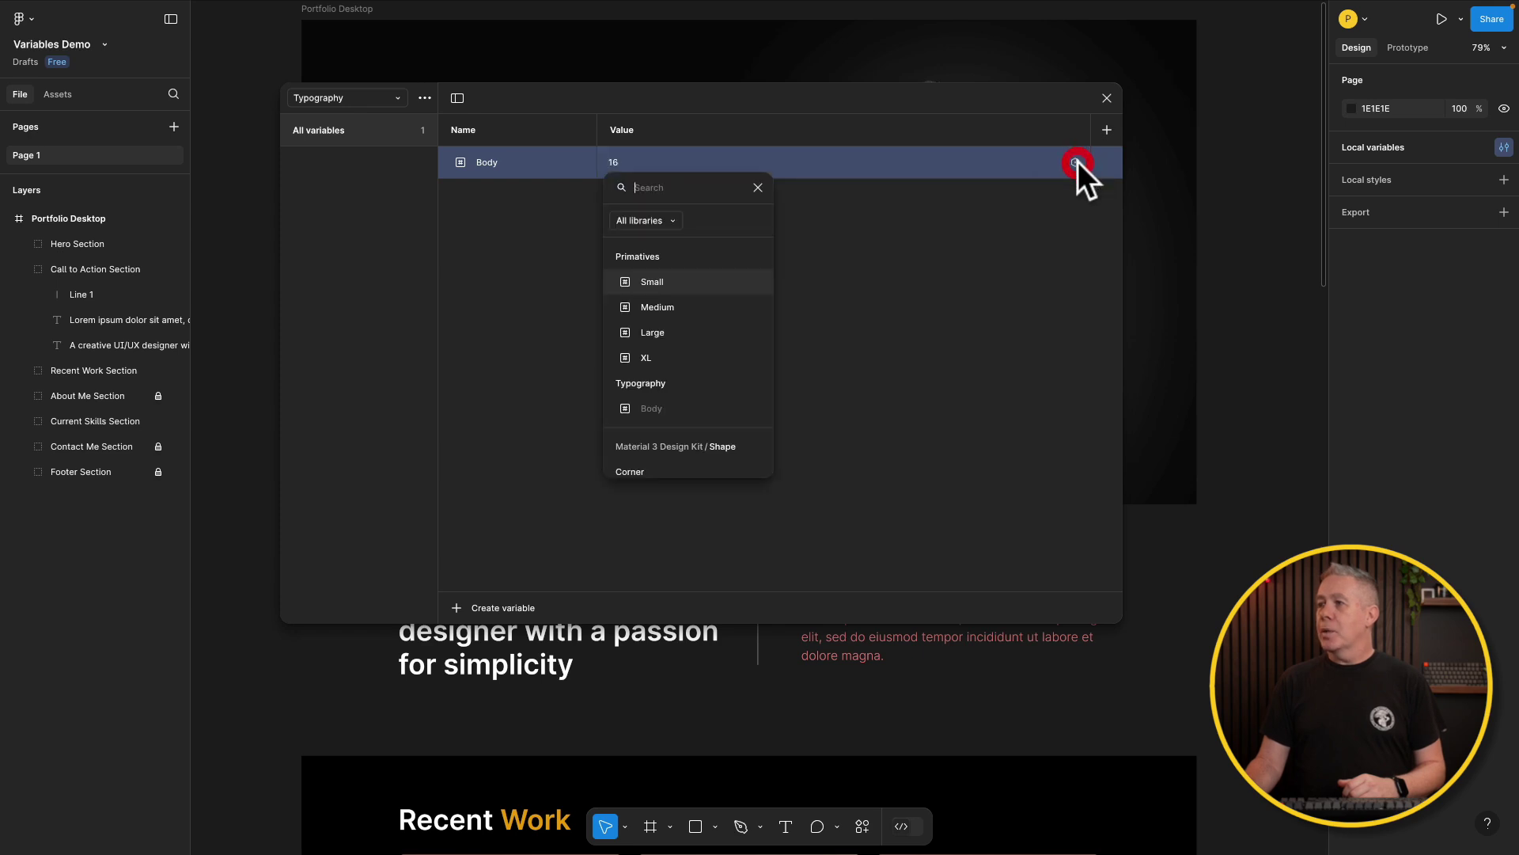
left_click(681, 331)
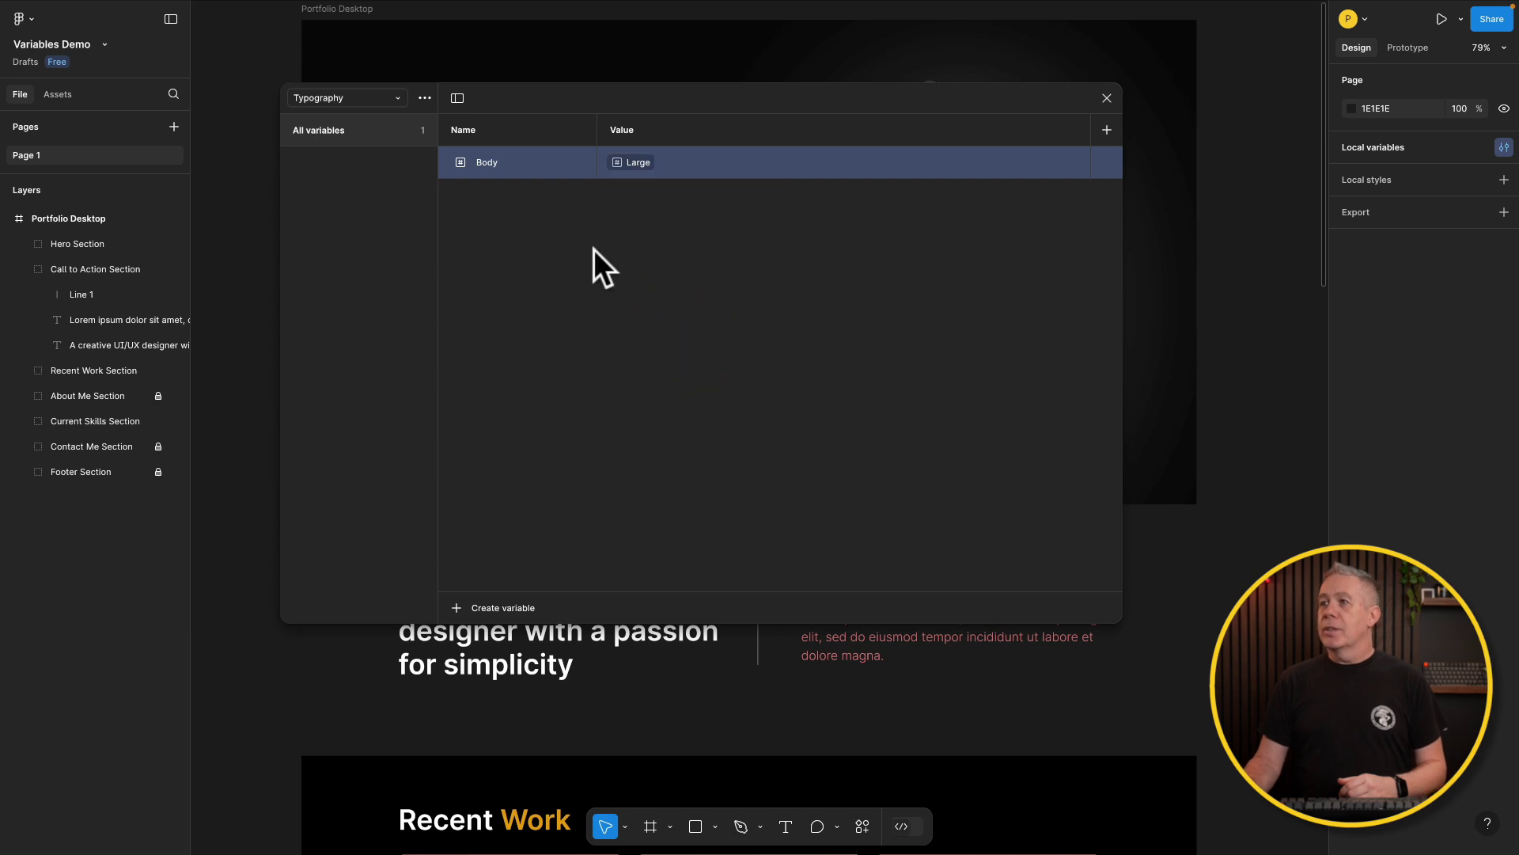
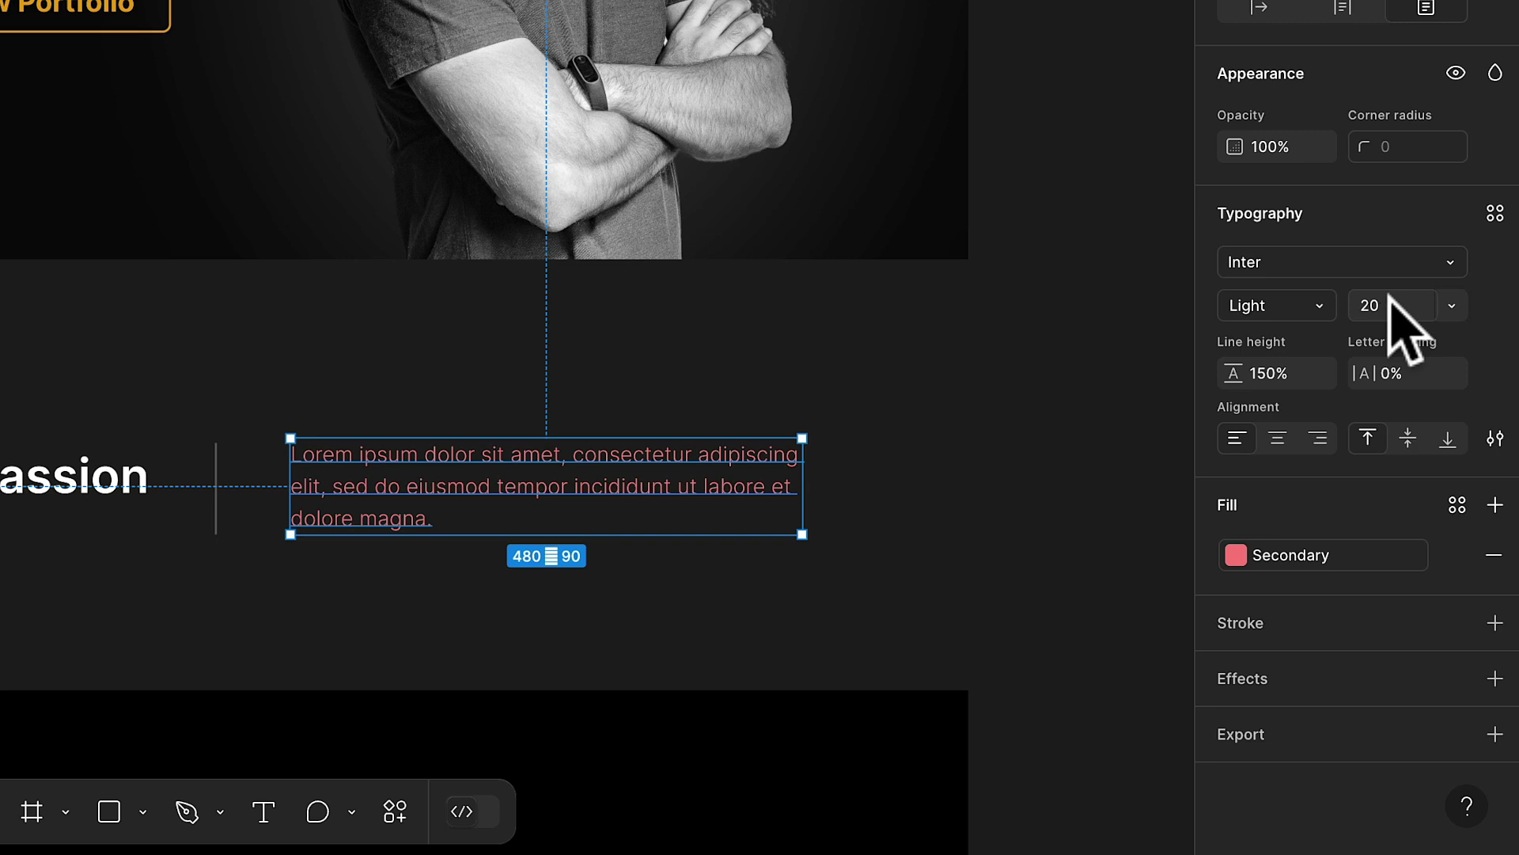
Apply the Body variable from Typography to the font size of the lorem ipsum text in the Call to Action Section.
left_click(1454, 306)
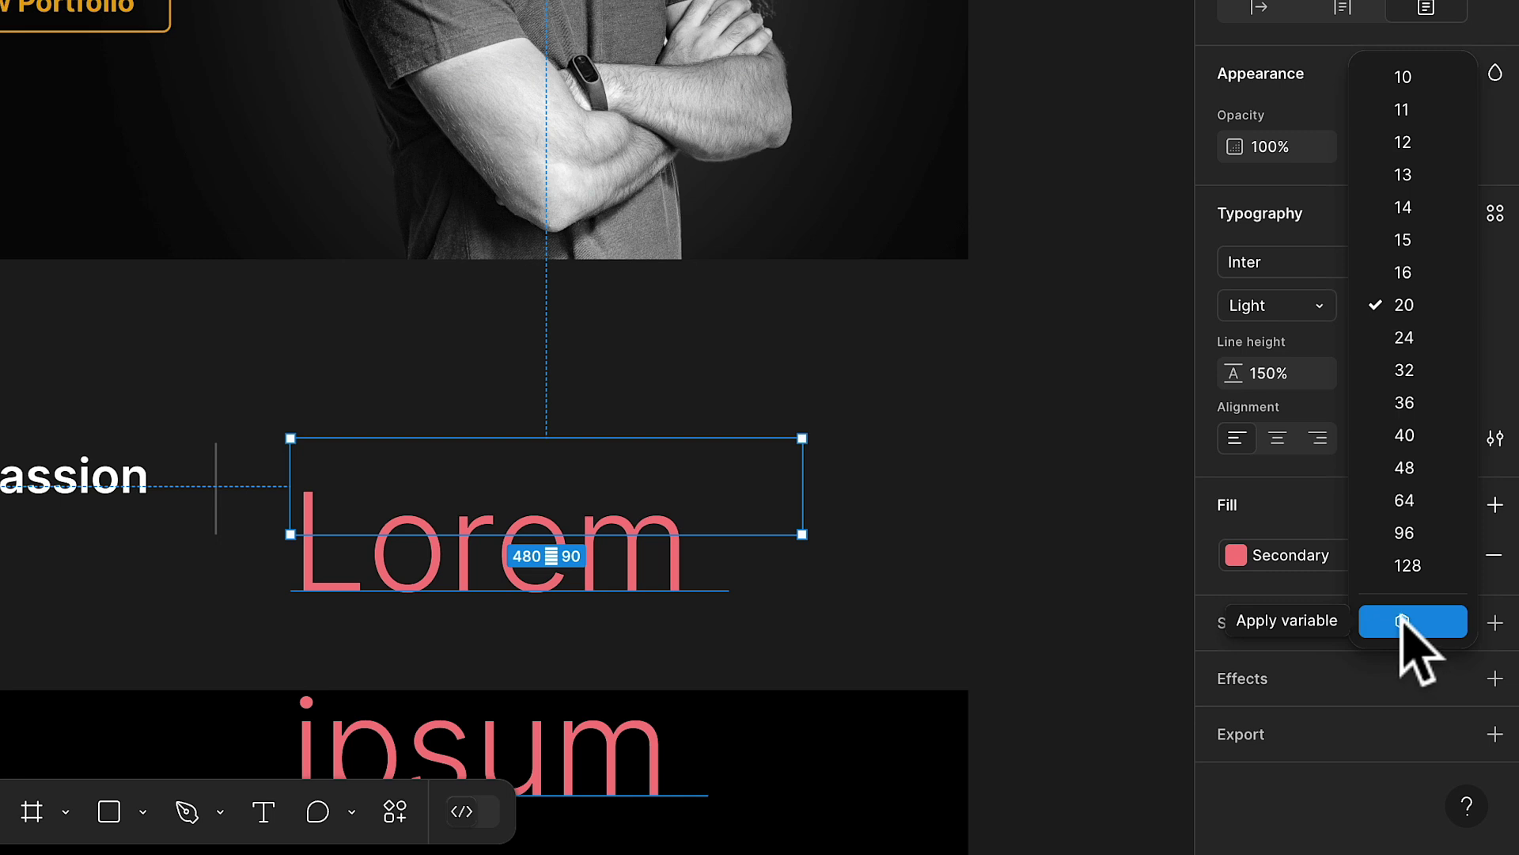
left_click(1401, 621)
scroll(1266, 618, "down", 2)
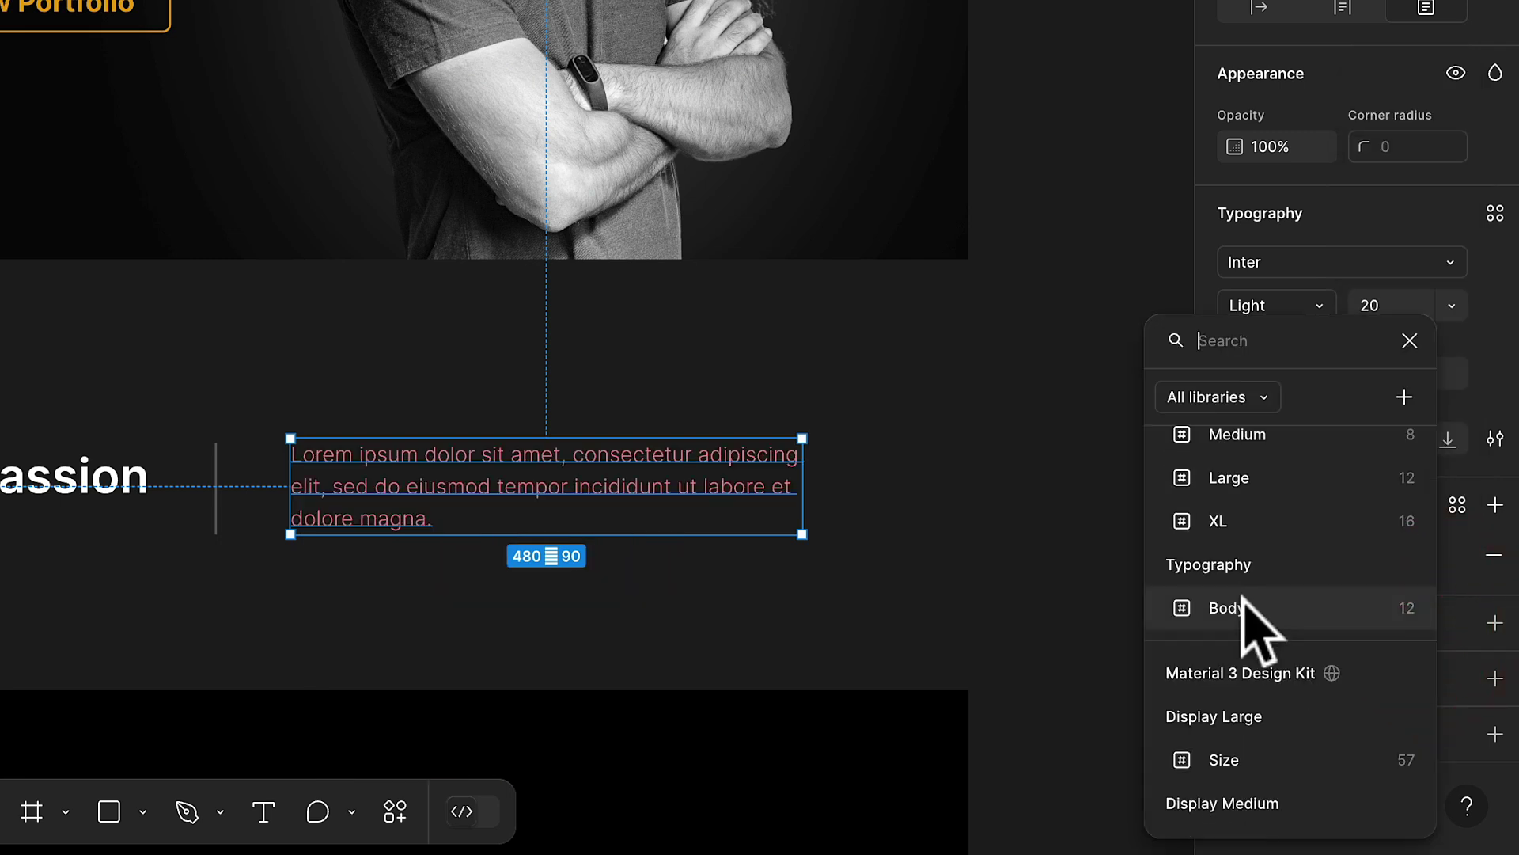
left_click(1241, 598)
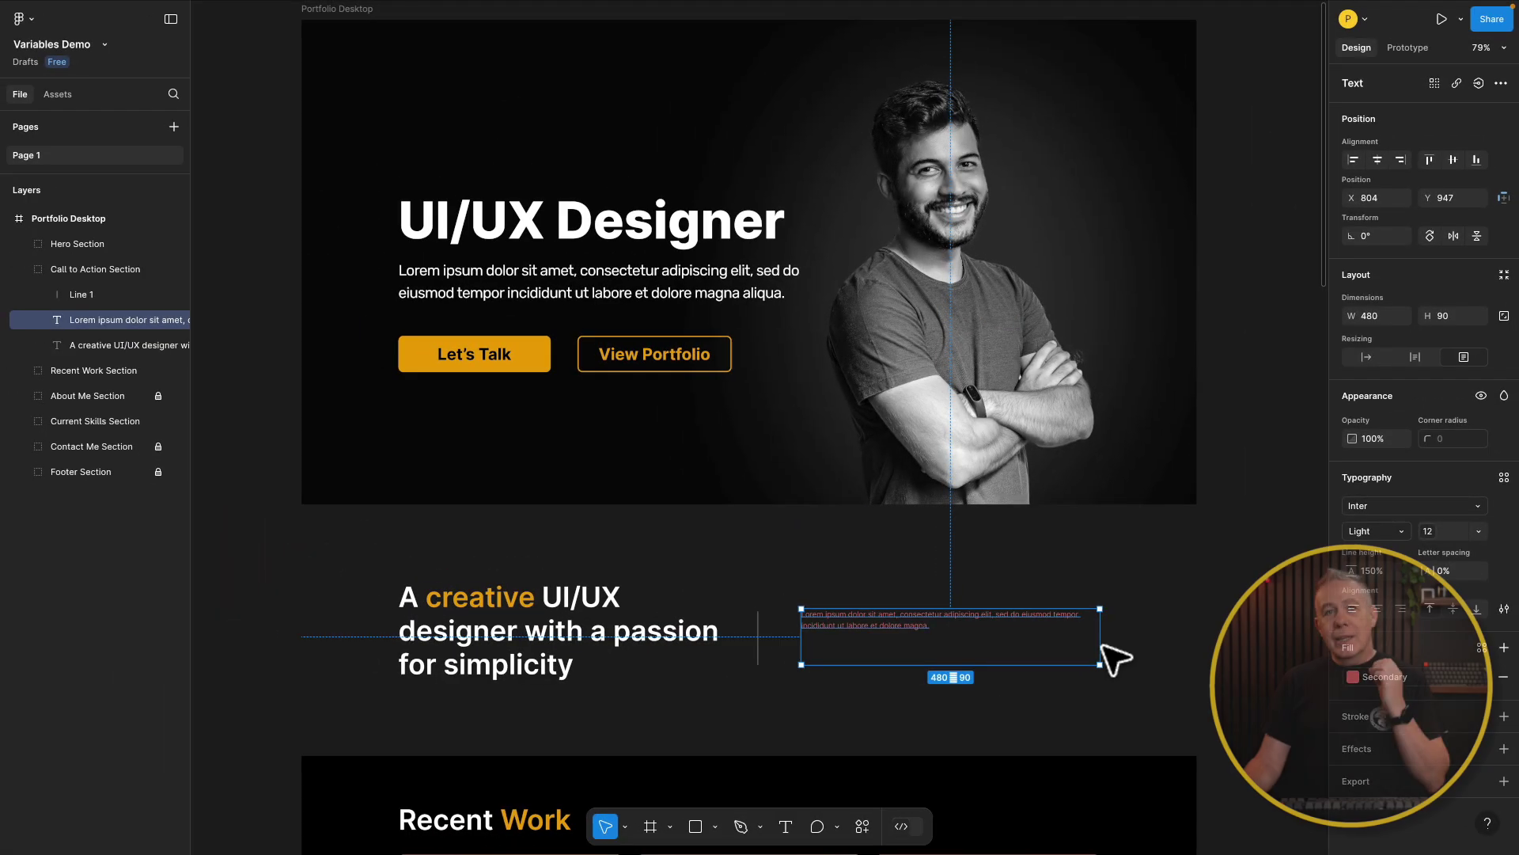
left_click(1245, 269)
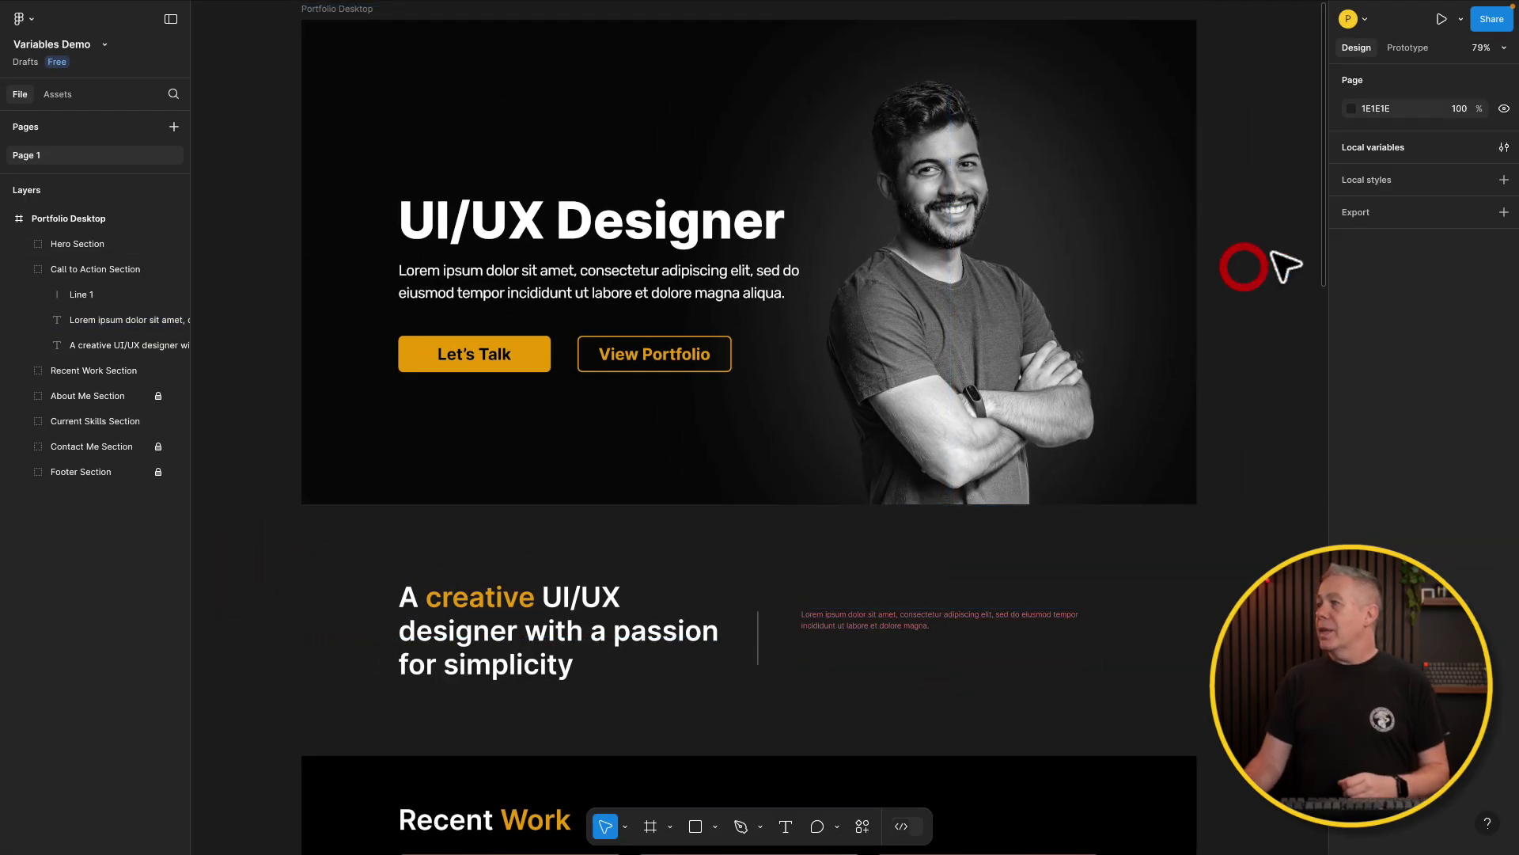
Reopen the local variables and try XL as the Body variable's alias before repointing it to Medium.
left_click(1504, 147)
left_click_drag(762, 103, 842, 59)
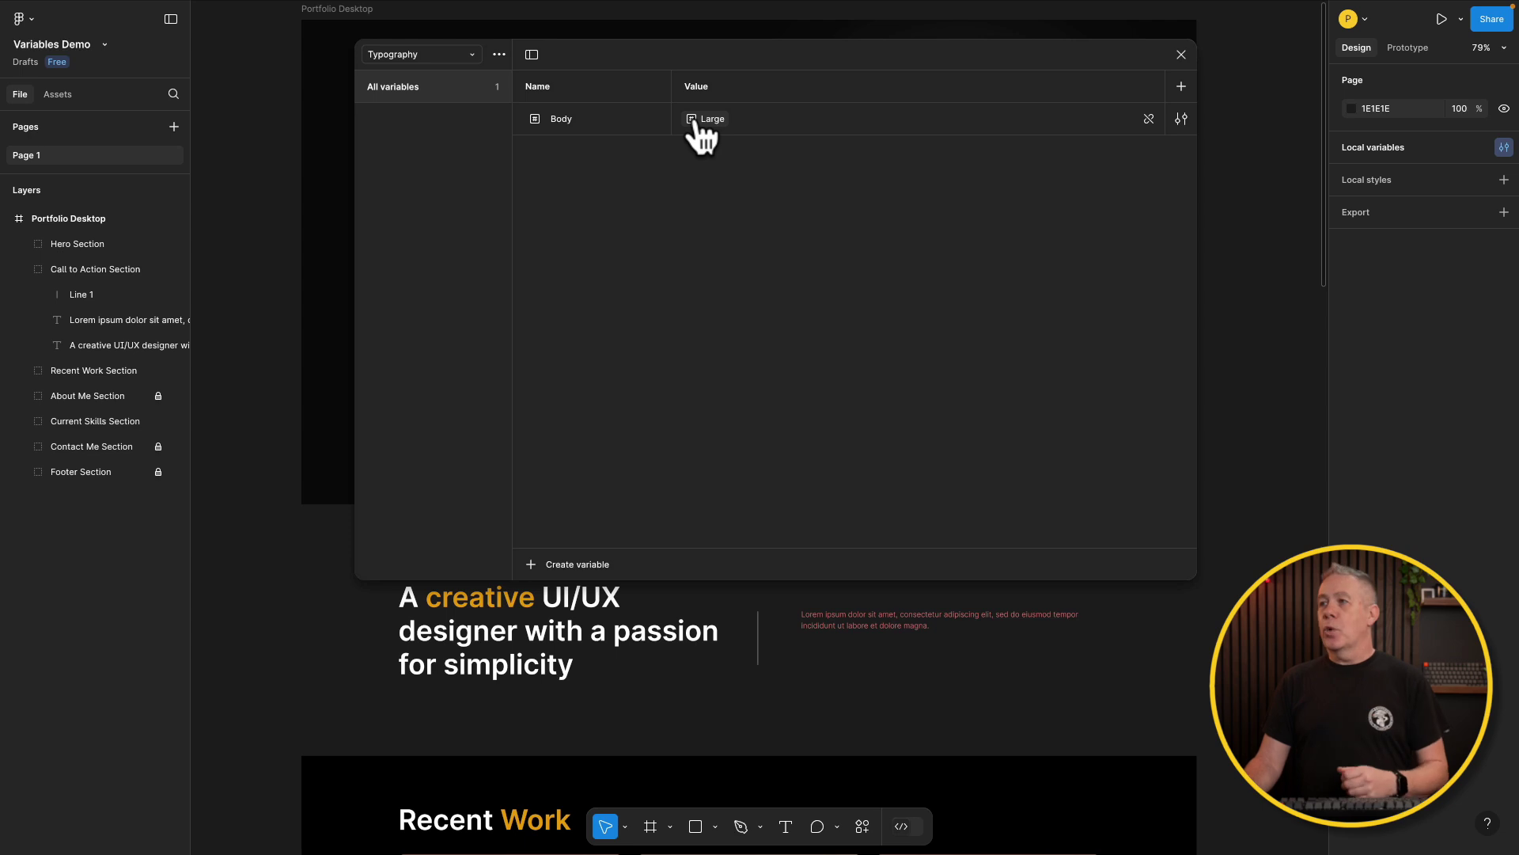
left_click(701, 120)
left_click(728, 322)
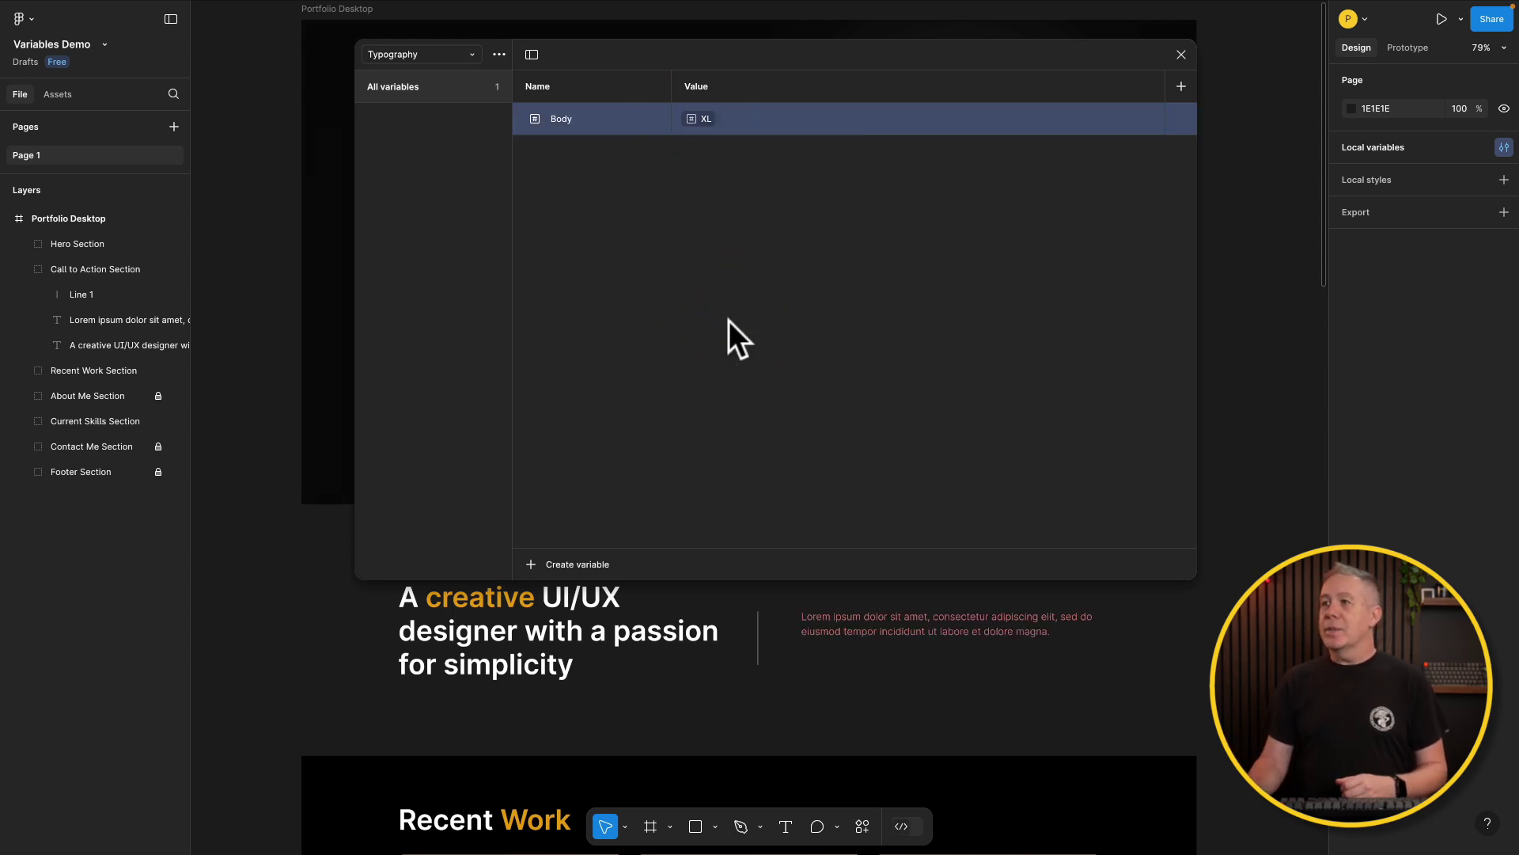
left_click(704, 121)
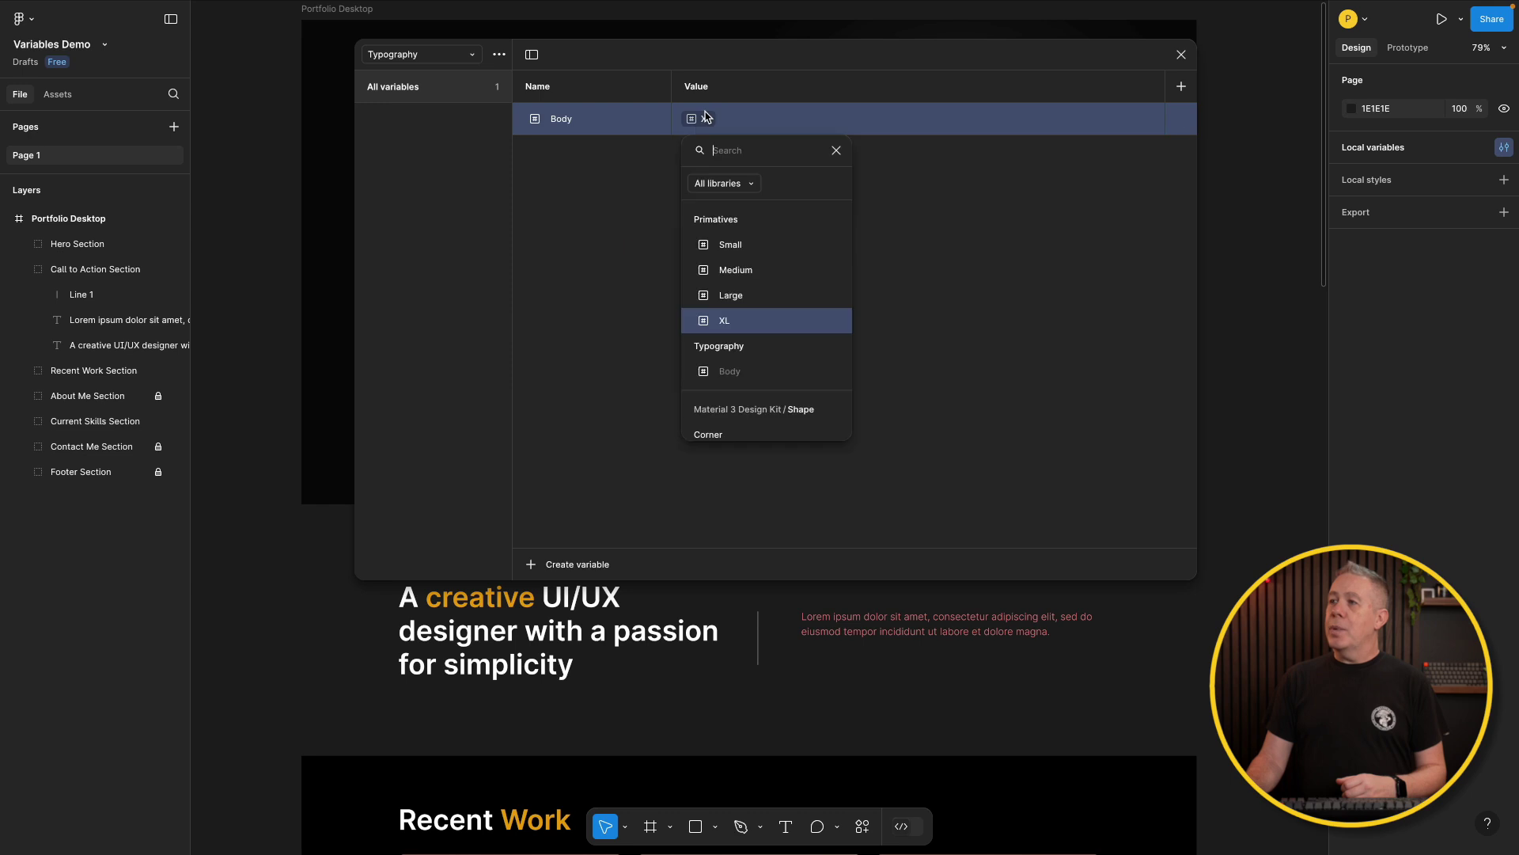
left_click(726, 269)
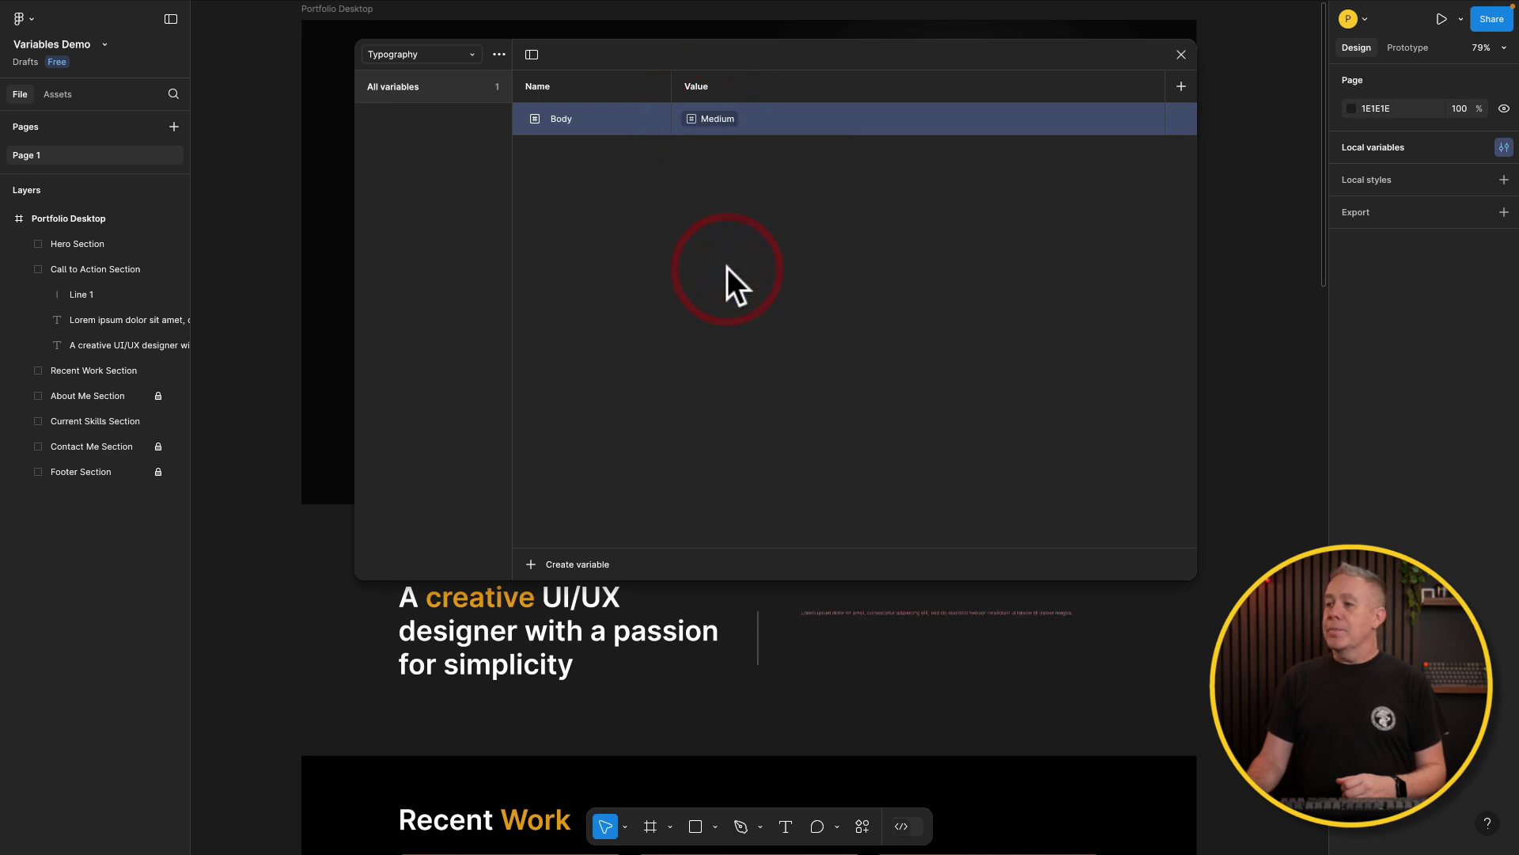
In the Primatives collection, set the Small variable to 12 and the Medium variable to 16.
left_click(456, 51)
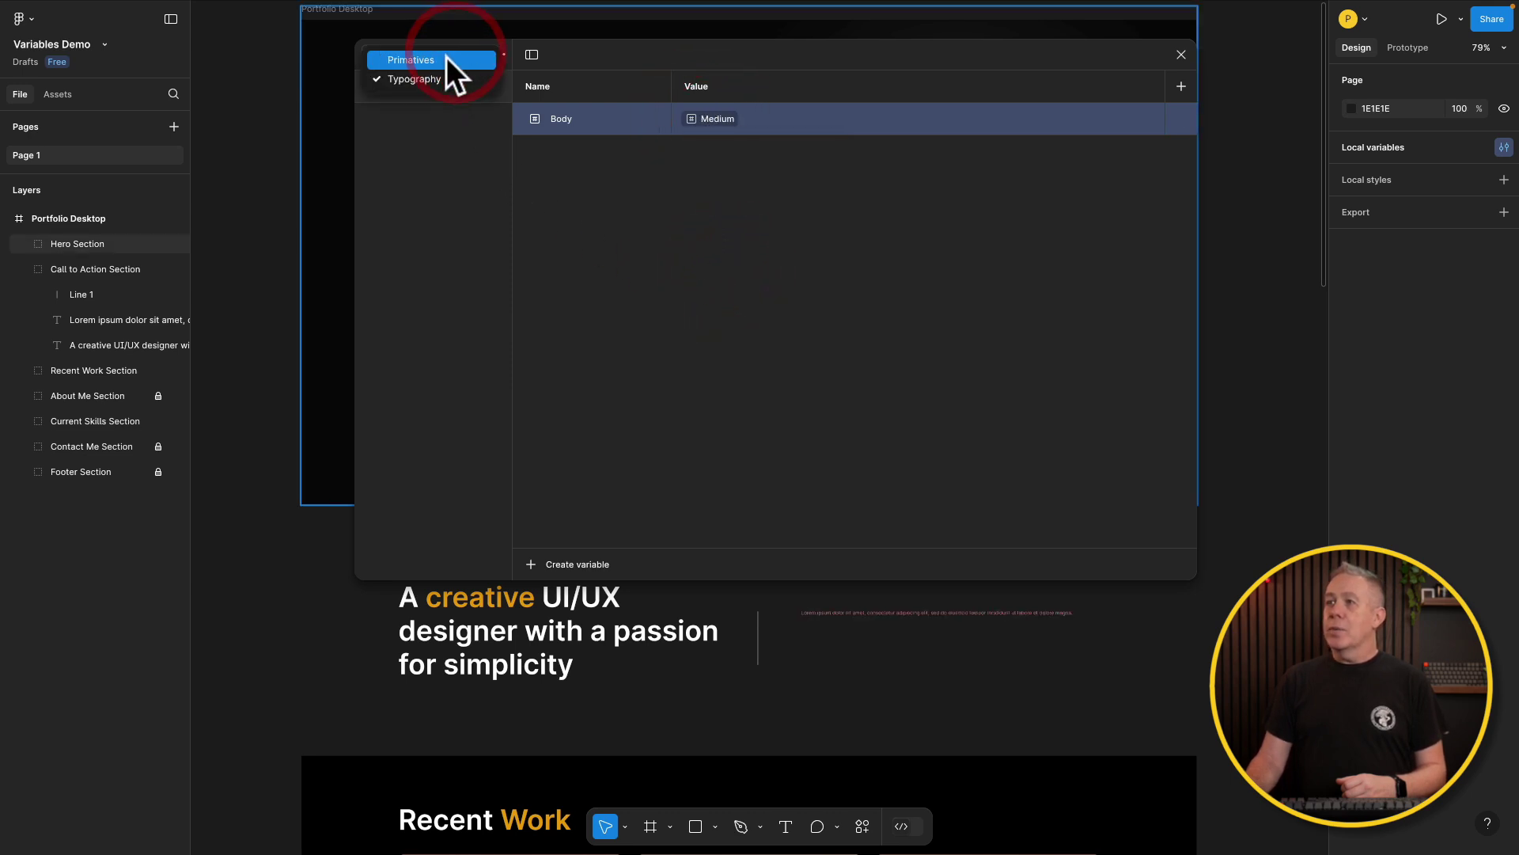
left_click(446, 57)
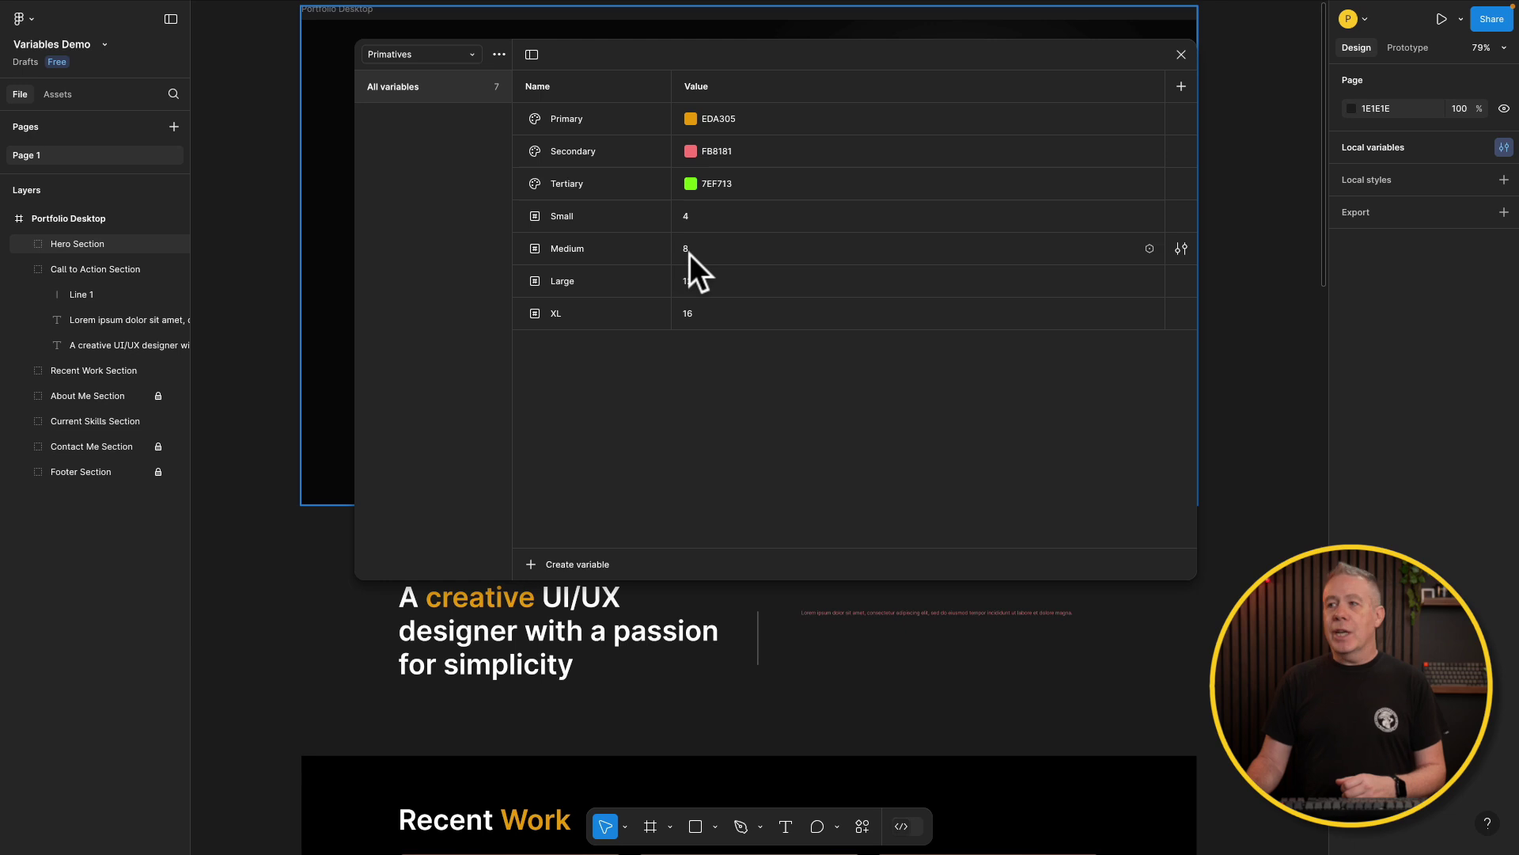
left_click(700, 215)
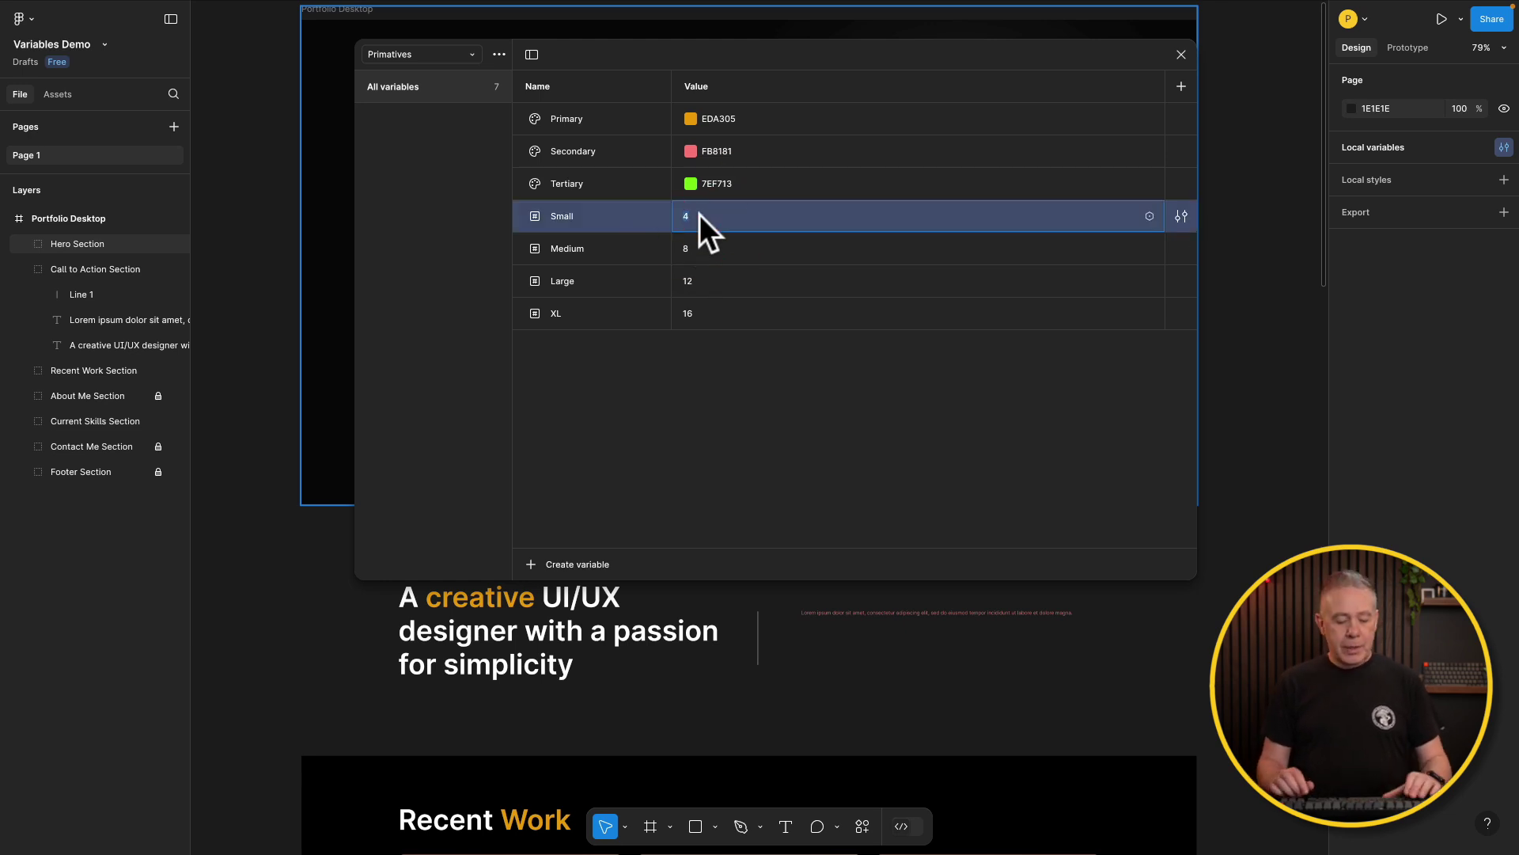
type("12")
left_click(704, 249)
left_click(704, 249)
type("16")
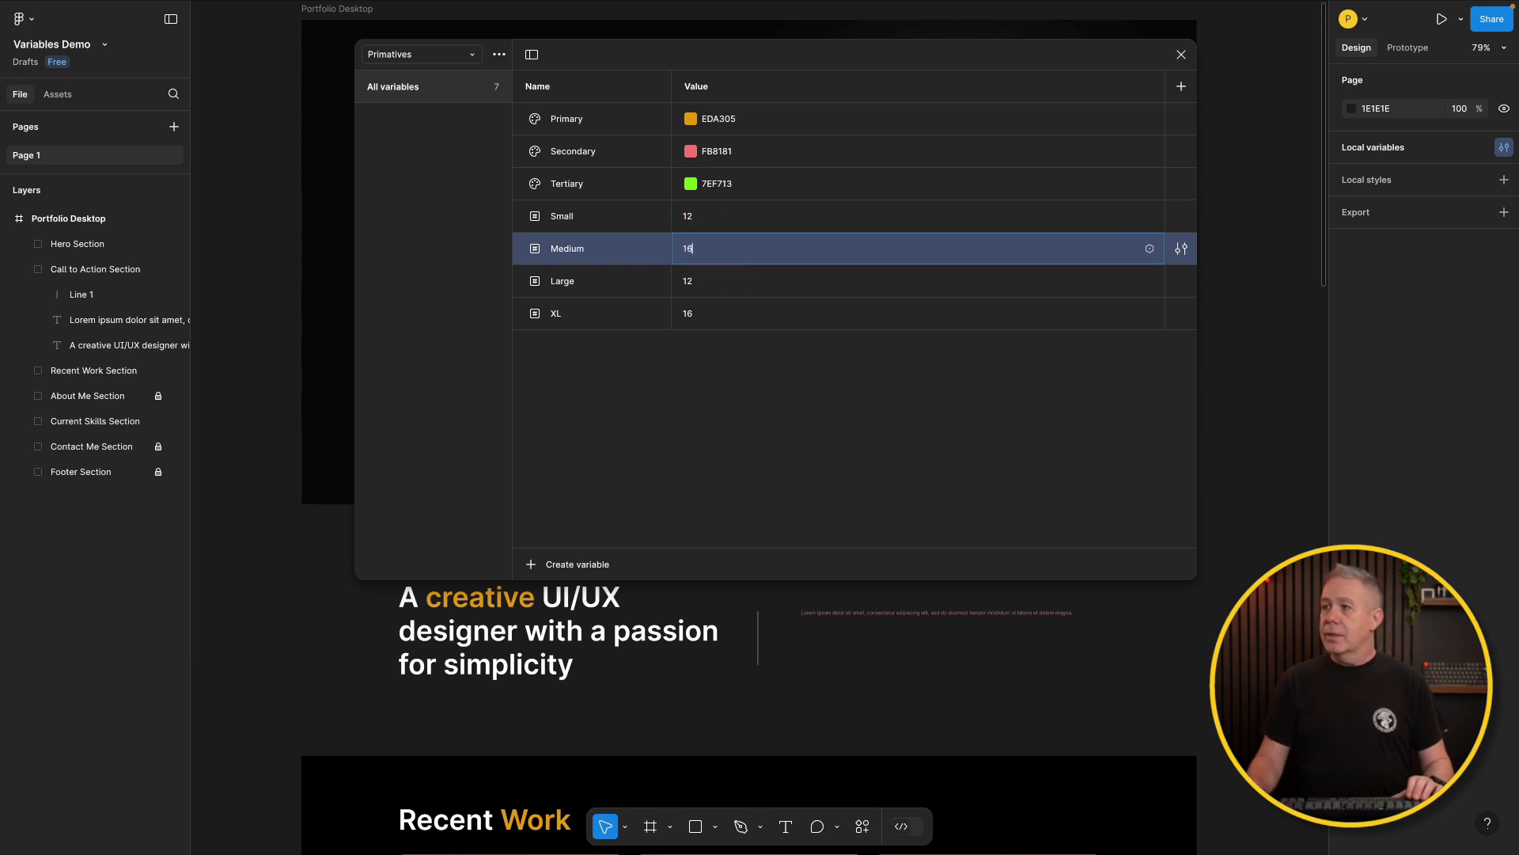
Set the Large variable to 24 and the XL variable to 36 in the Primatives collection.
left_click(697, 280)
type("24")
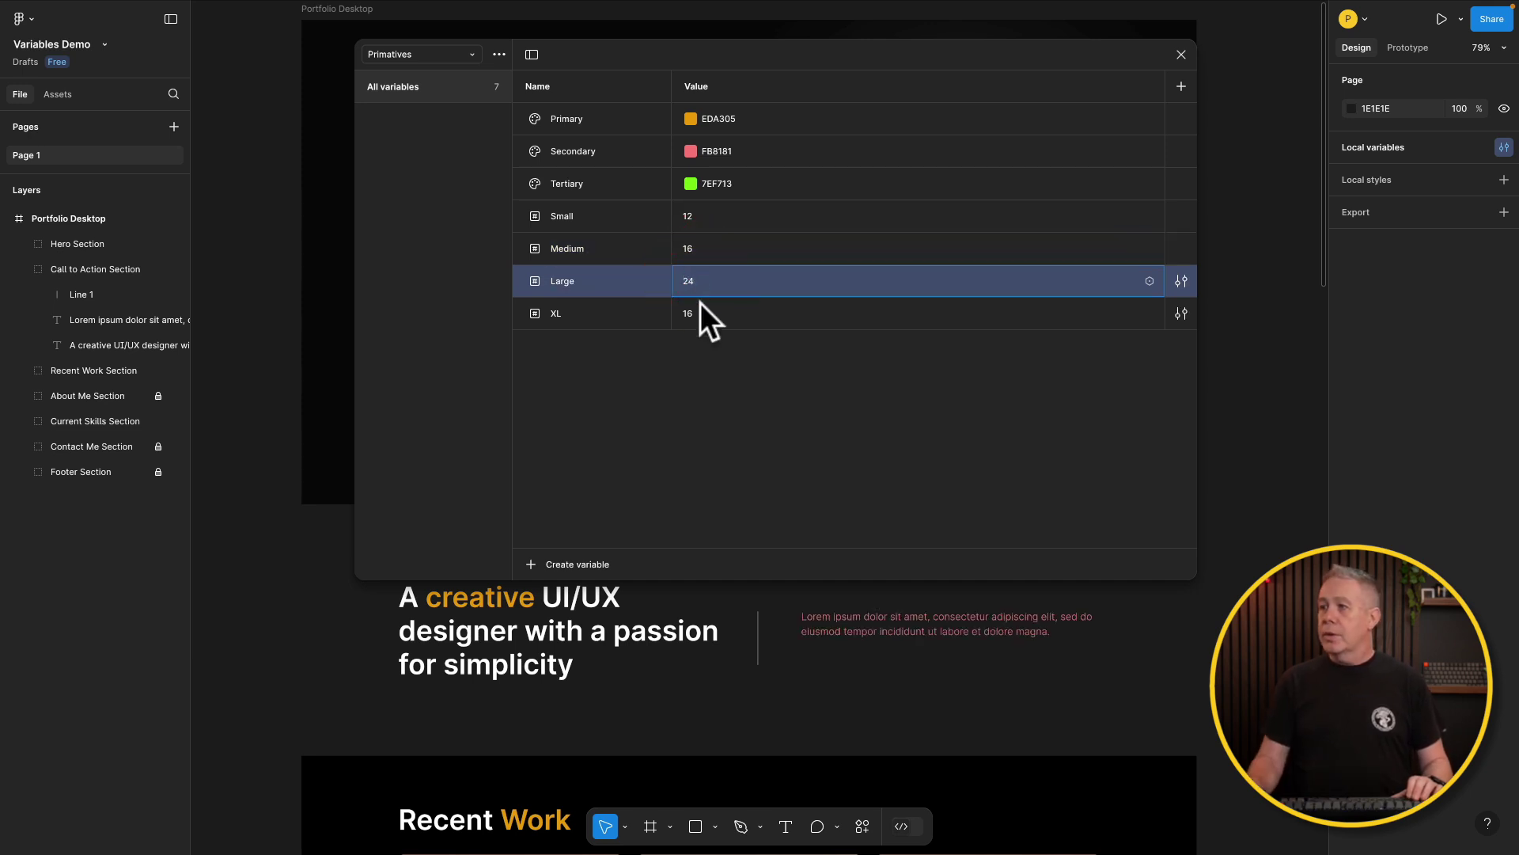
left_click(701, 308)
type("36")
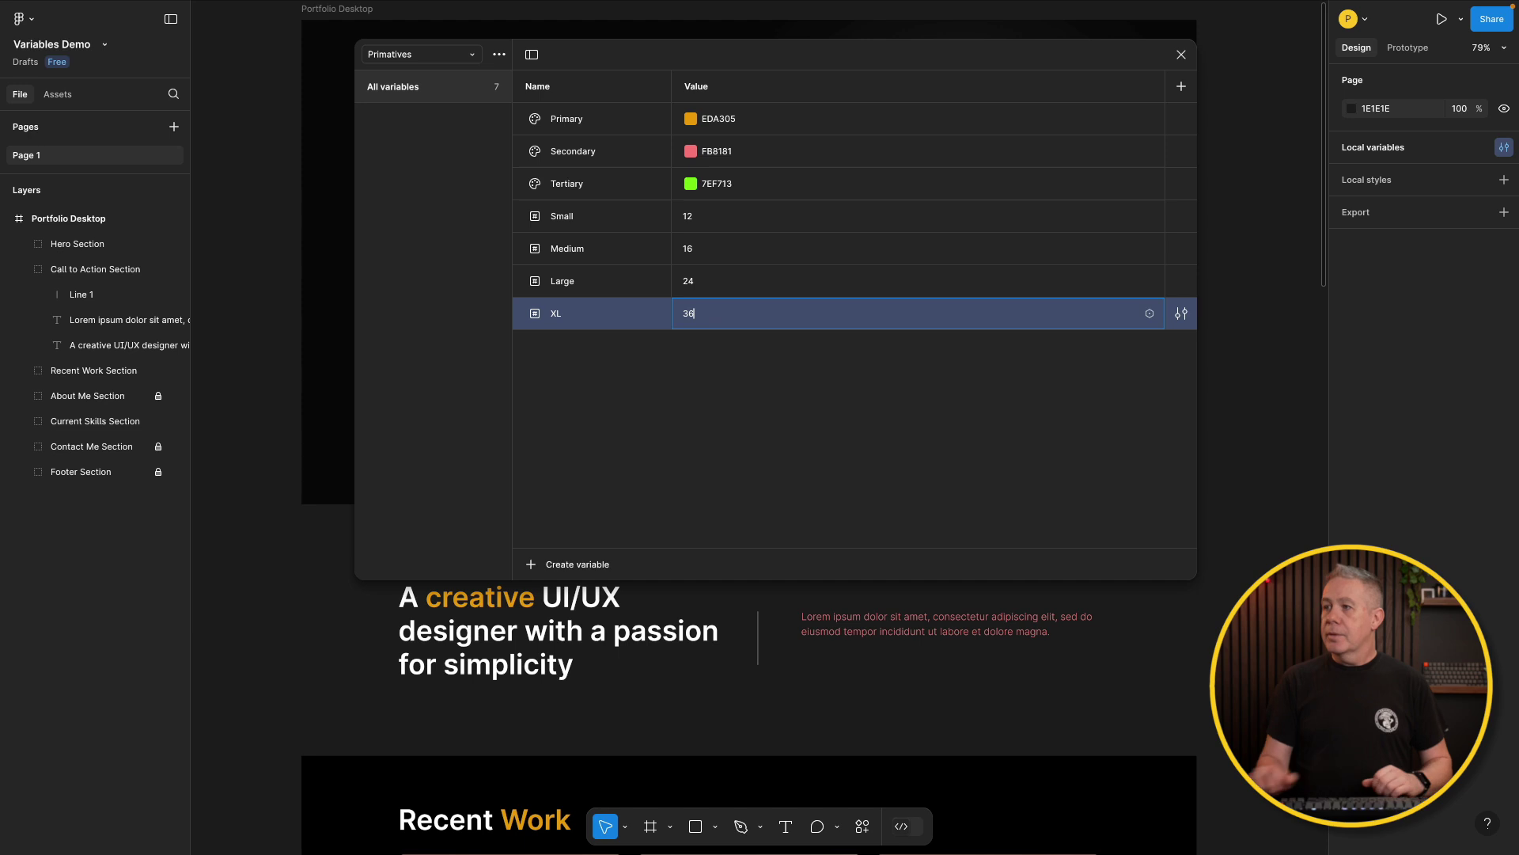
left_click(701, 380)
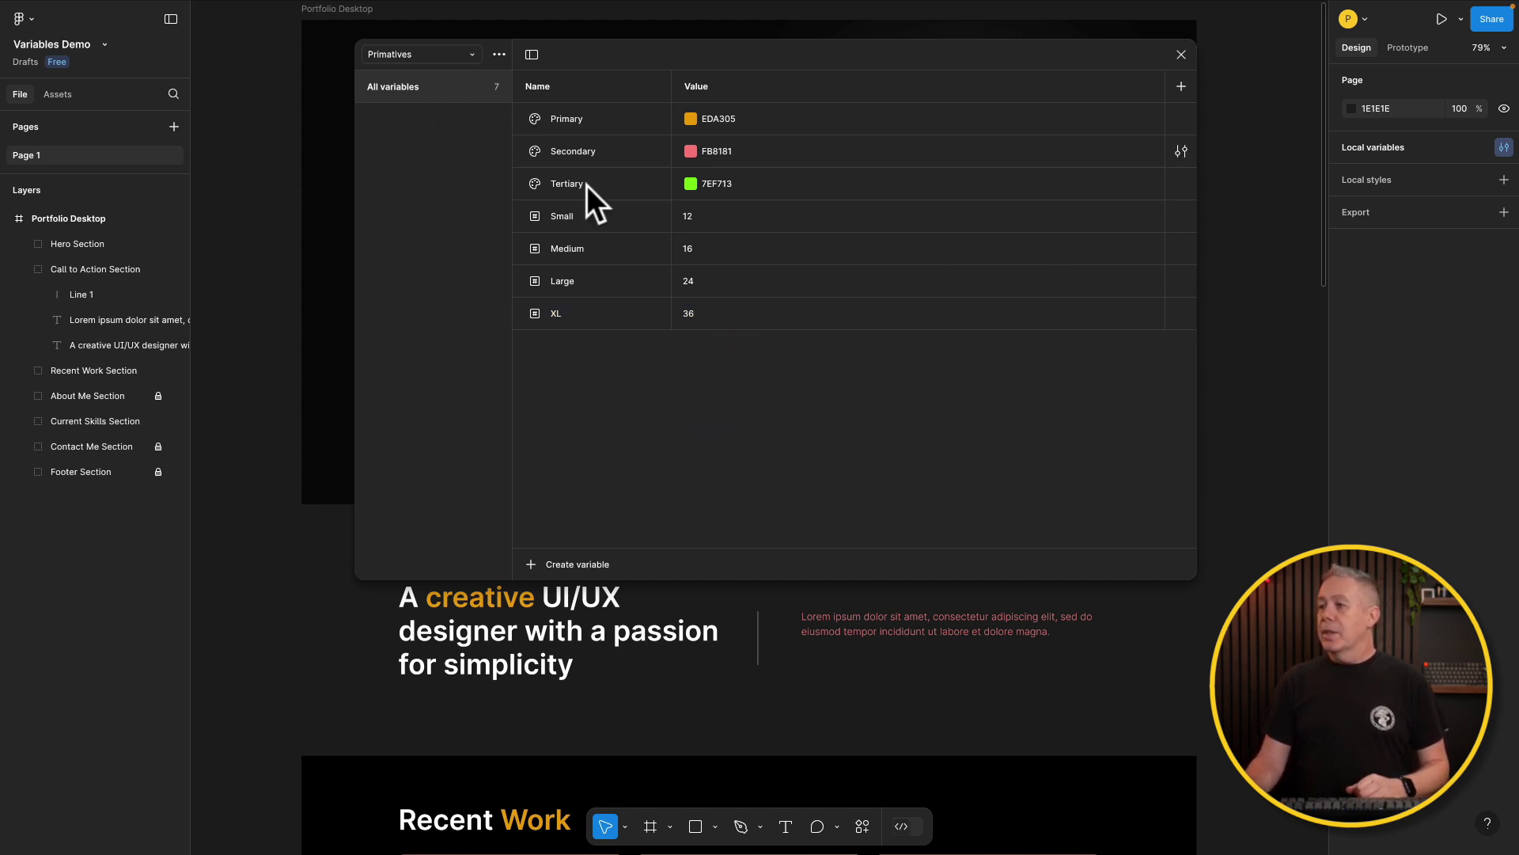
Select the lorem ipsum text in the Call to Action Section and repoint Typography's Body variable to Large.
left_click(431, 53)
left_click(429, 73)
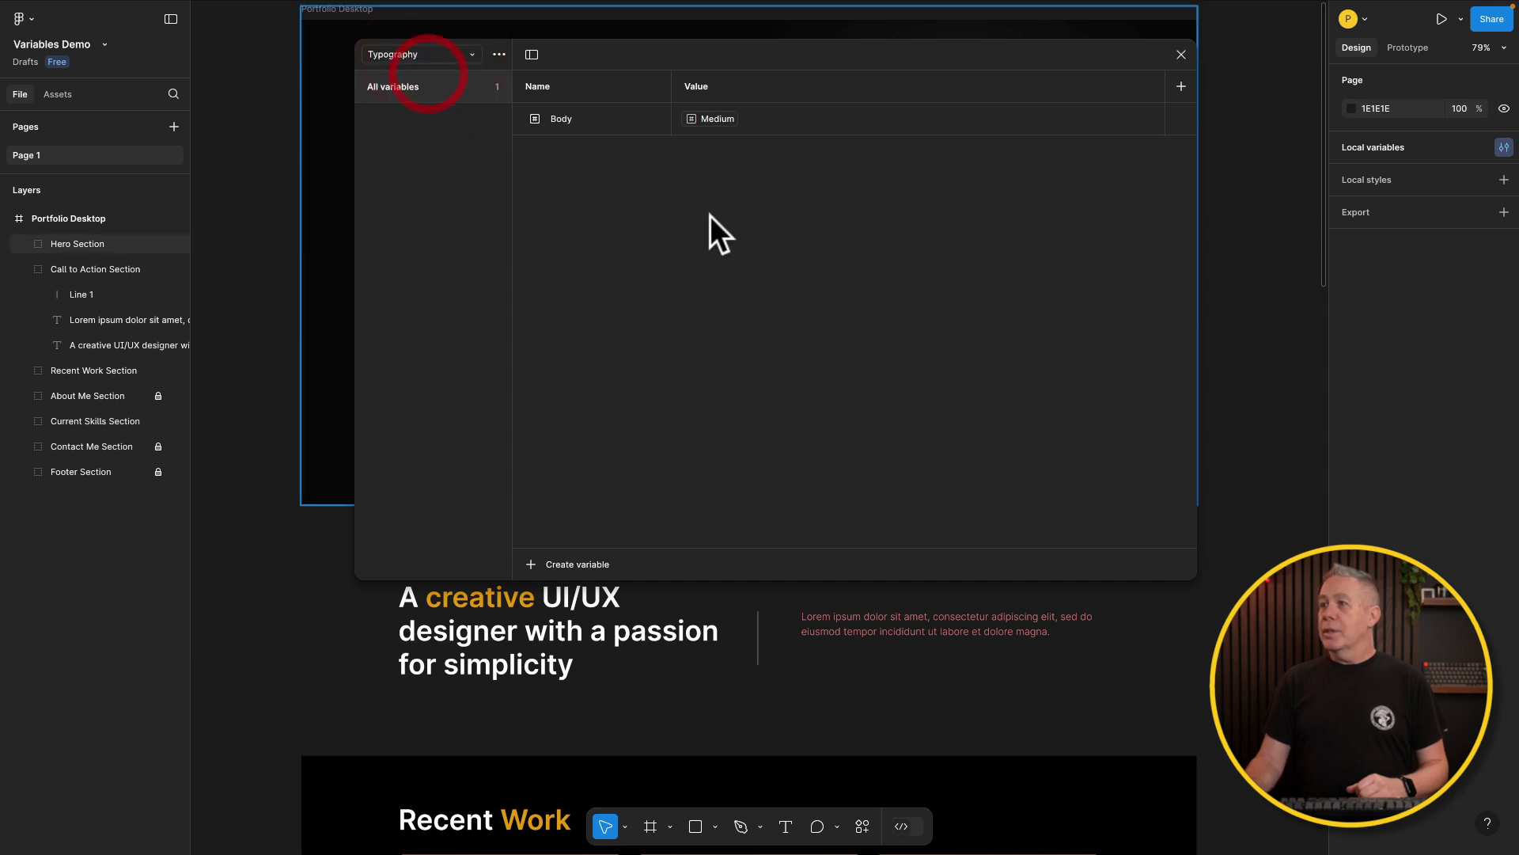
left_click(949, 626)
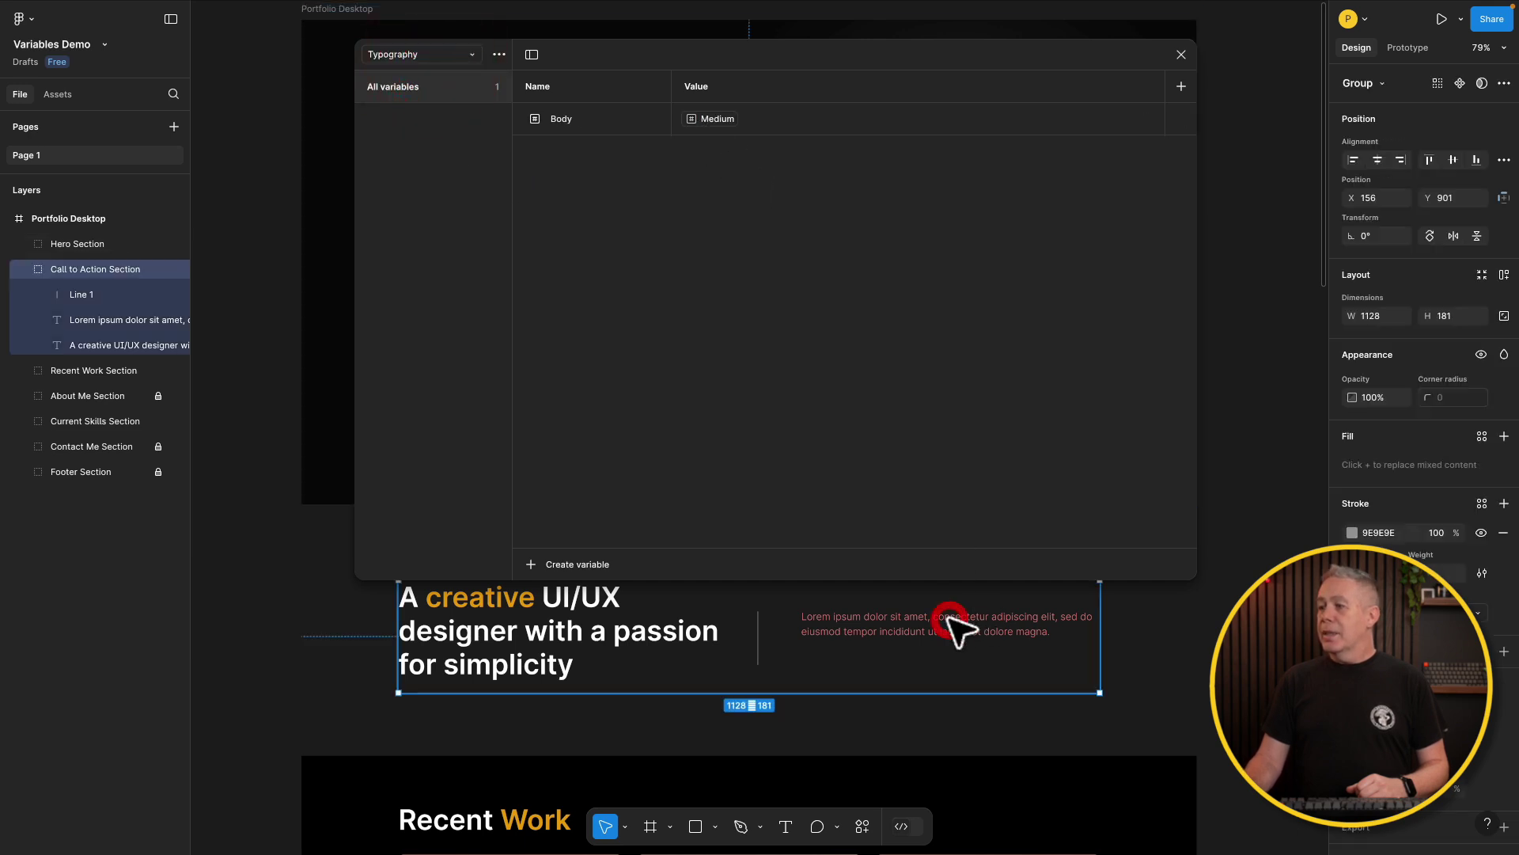
left_click(953, 633)
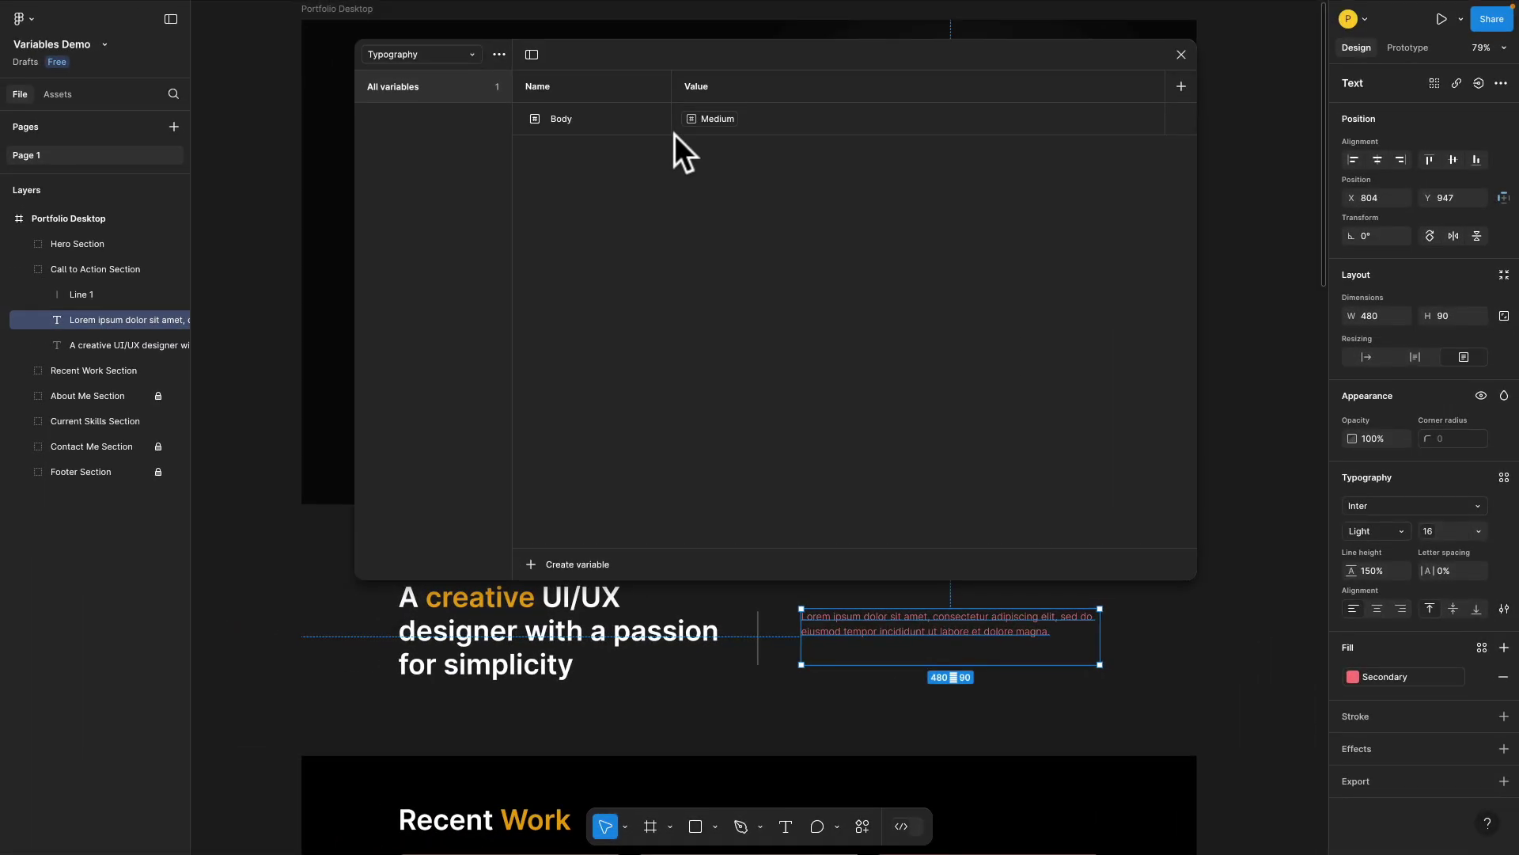
left_click(691, 118)
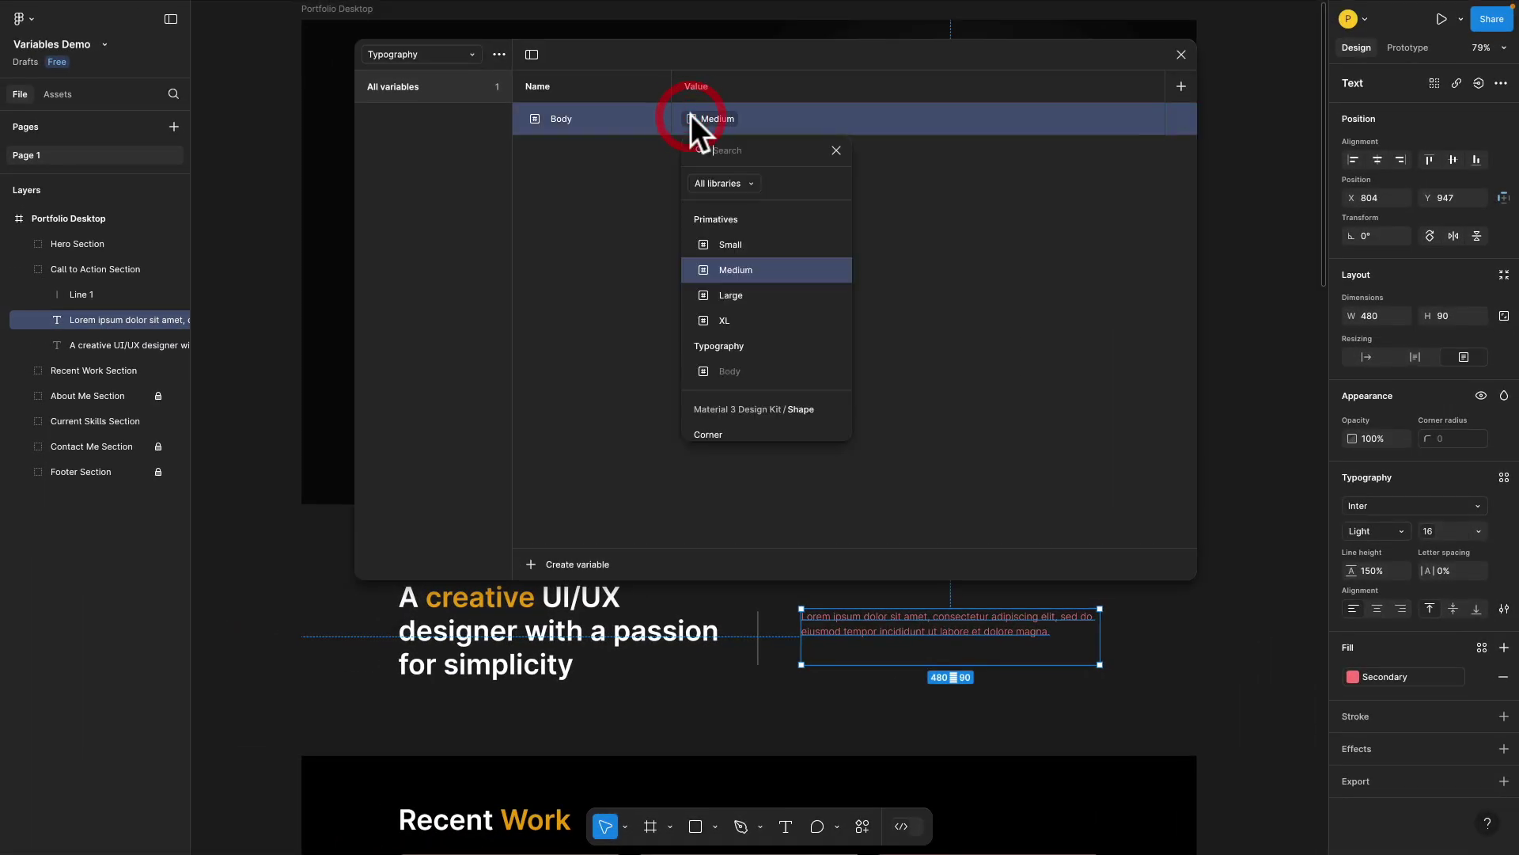
left_click(720, 291)
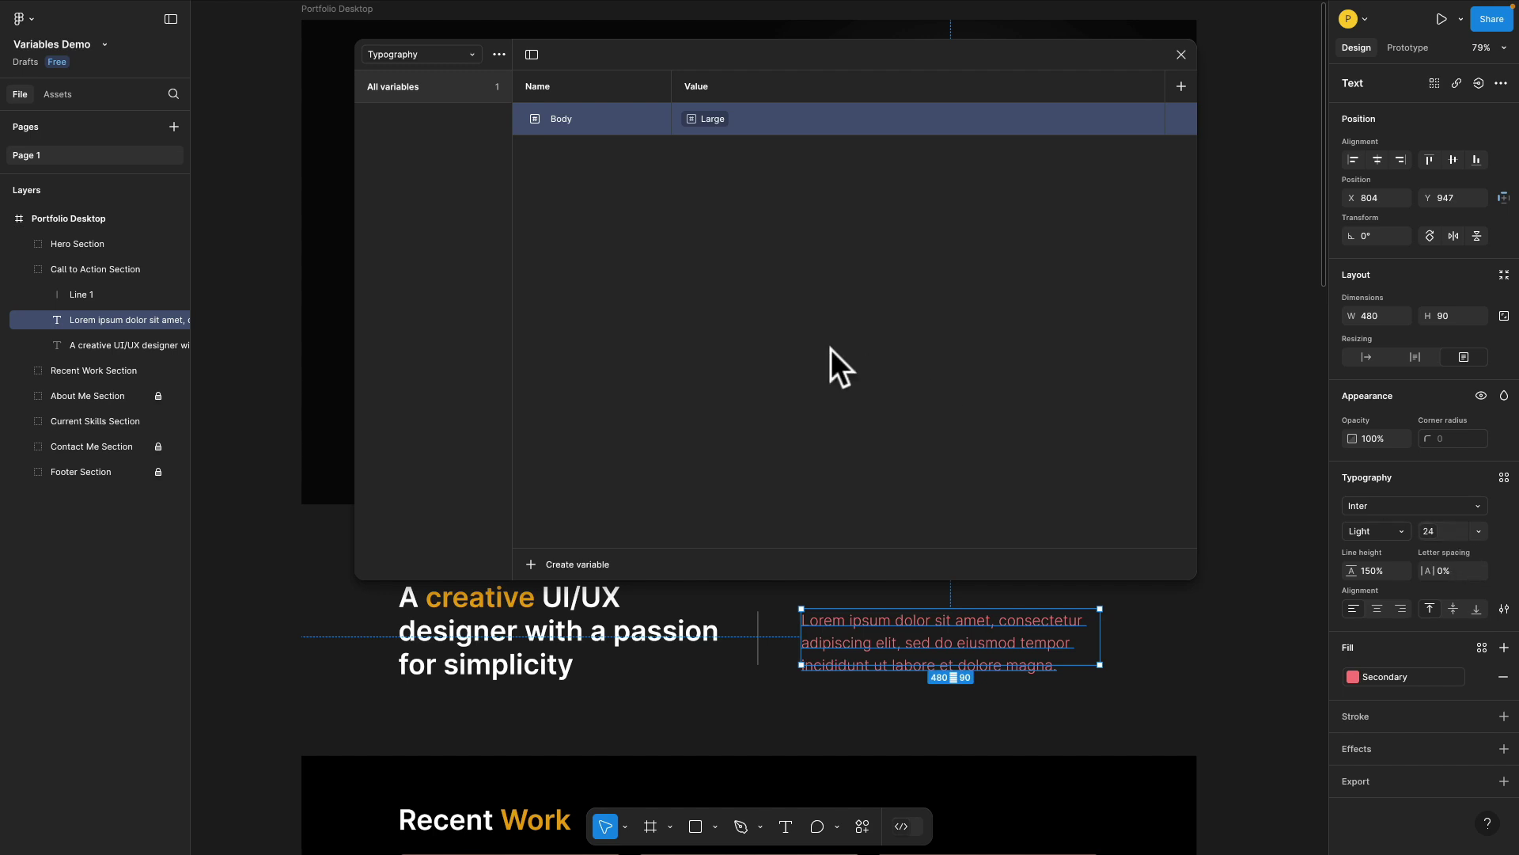
Check the number values in Primatives, return to the Typography collection and point its Body variable to Medium.
left_click(449, 58)
left_click(439, 62)
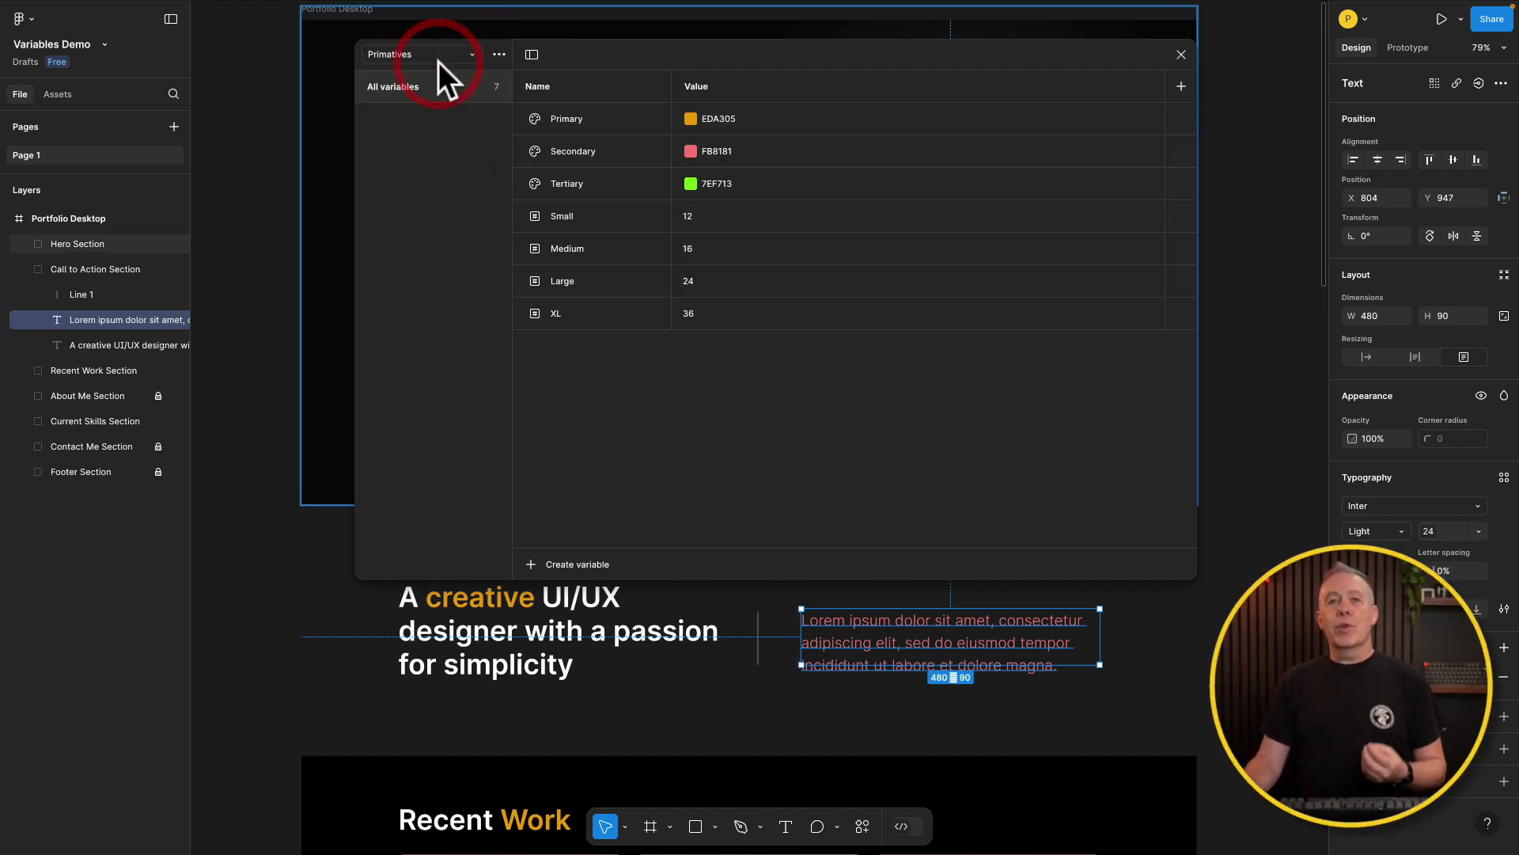
left_click(439, 54)
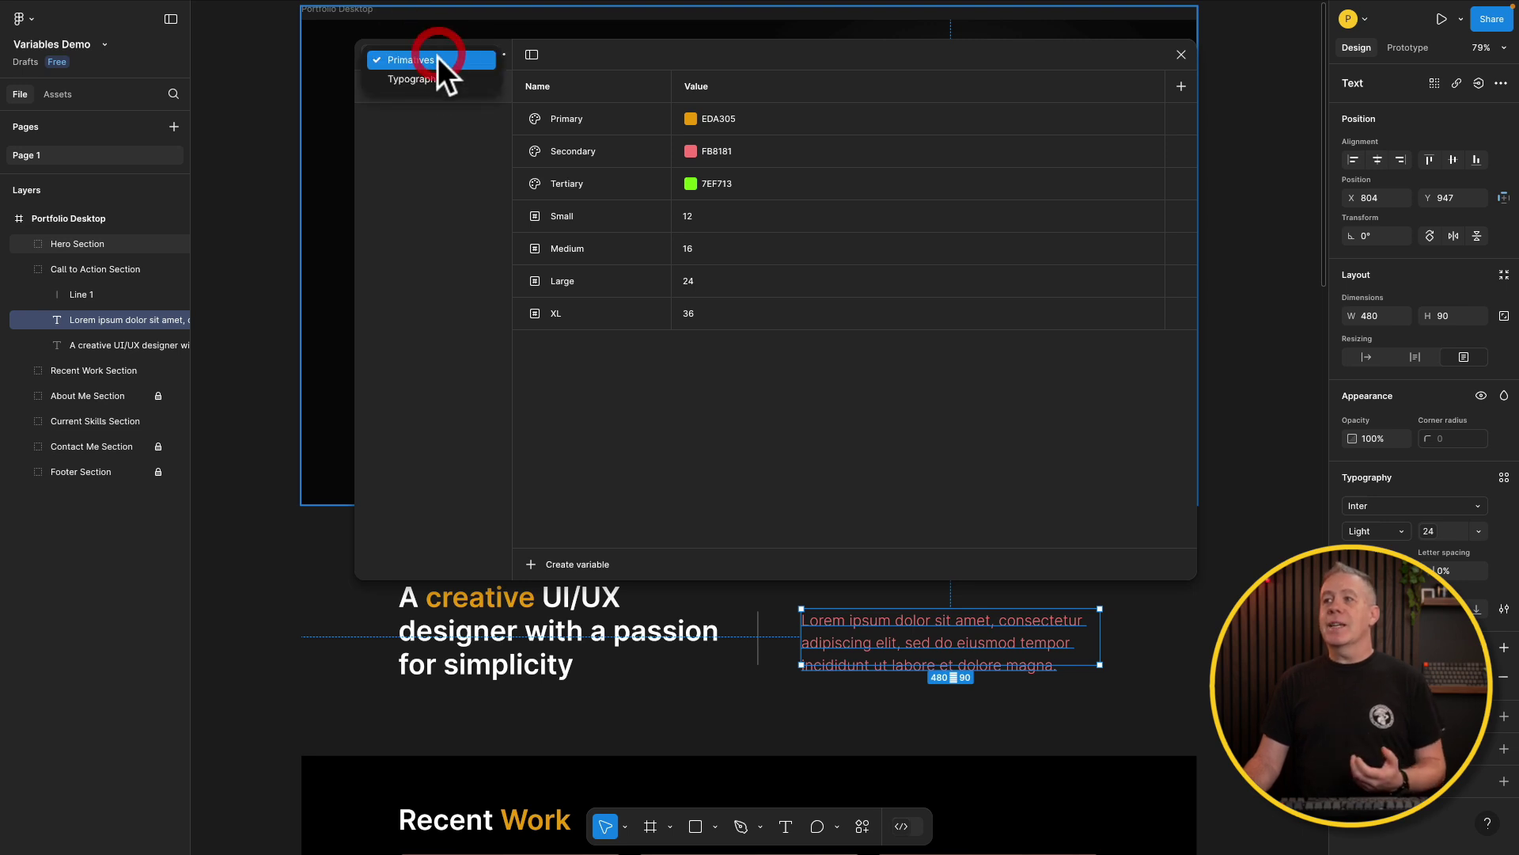
left_click(431, 77)
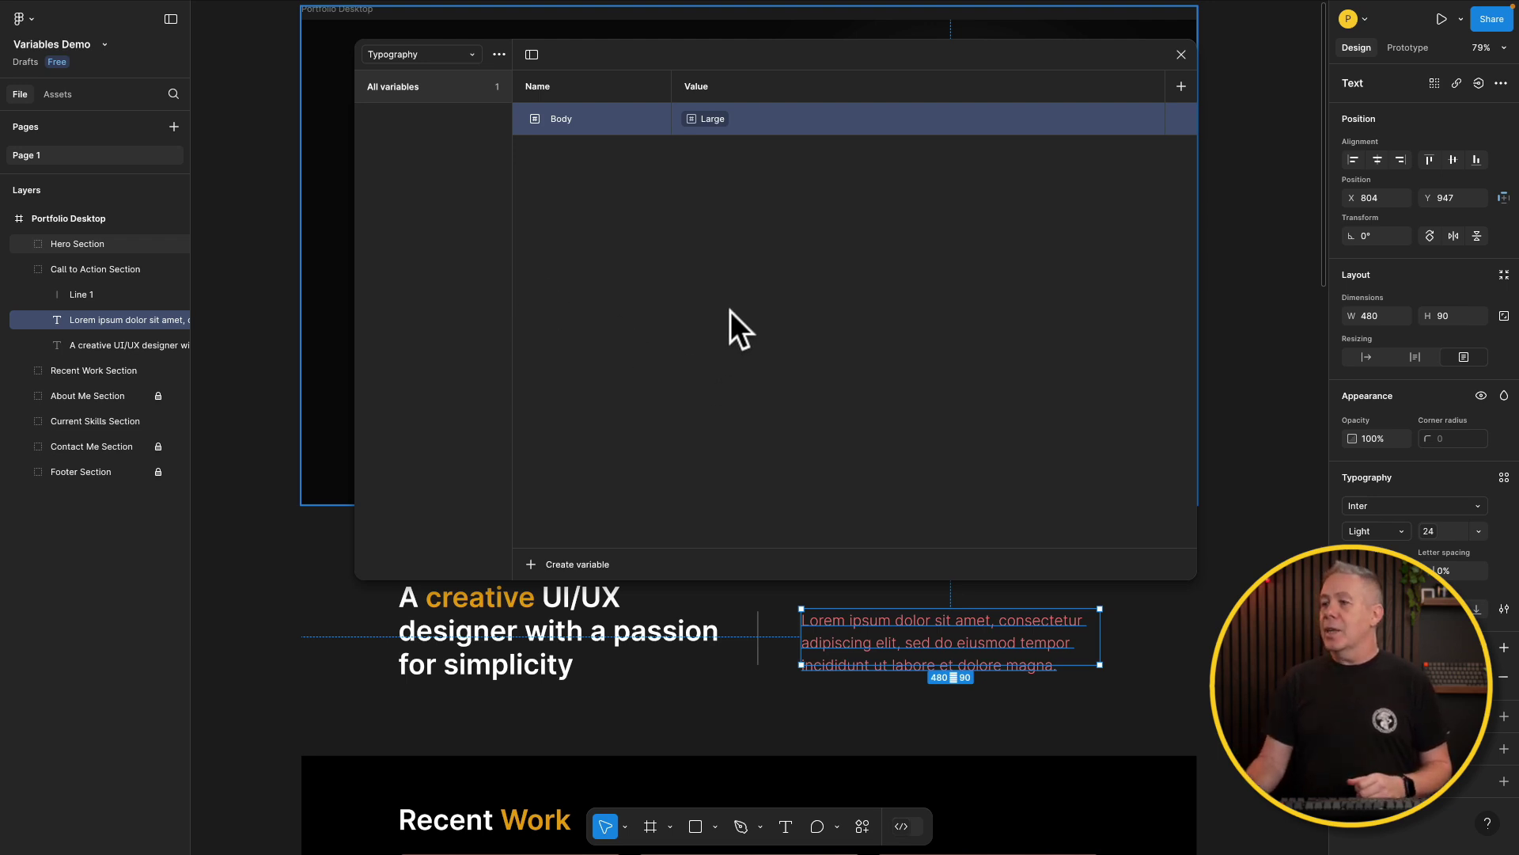
left_click(696, 123)
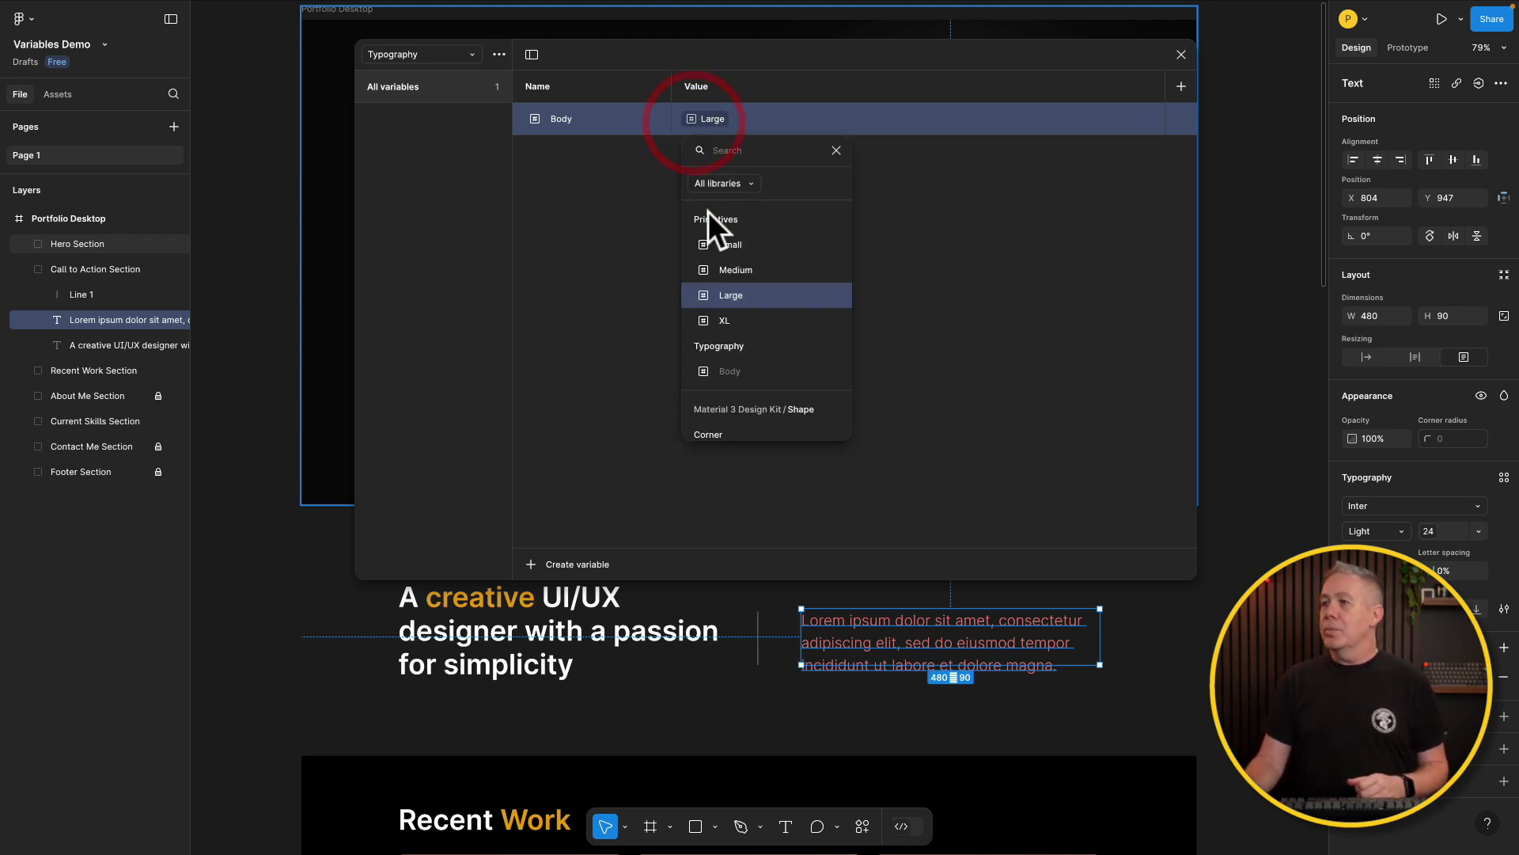
left_click(715, 270)
left_click(583, 154)
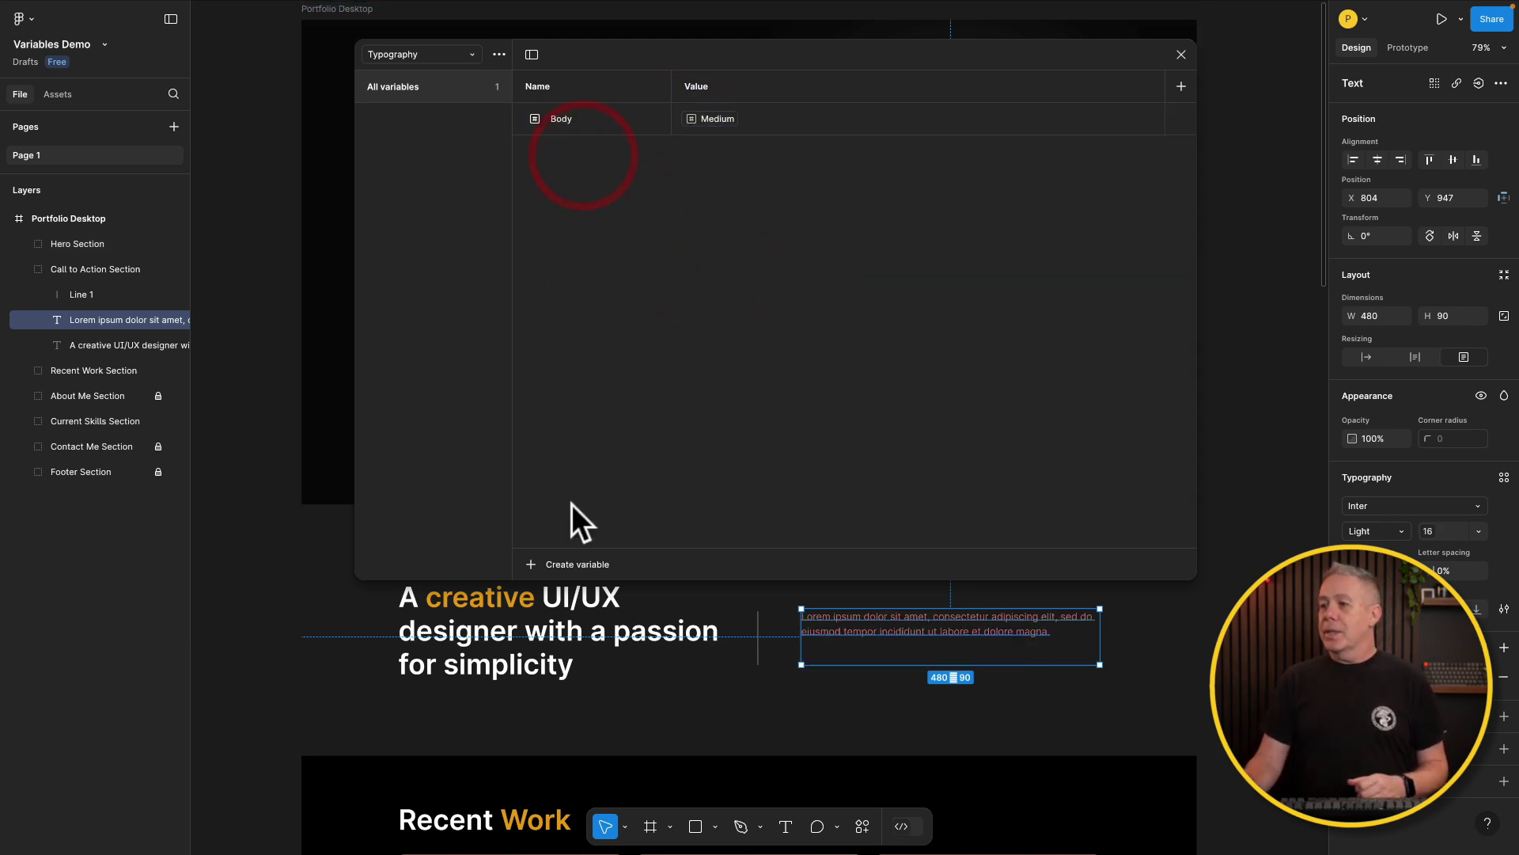
Add a number variable named Heading 1 to the Typography collection and alias it to the Primatives XL variable.
left_click(532, 563)
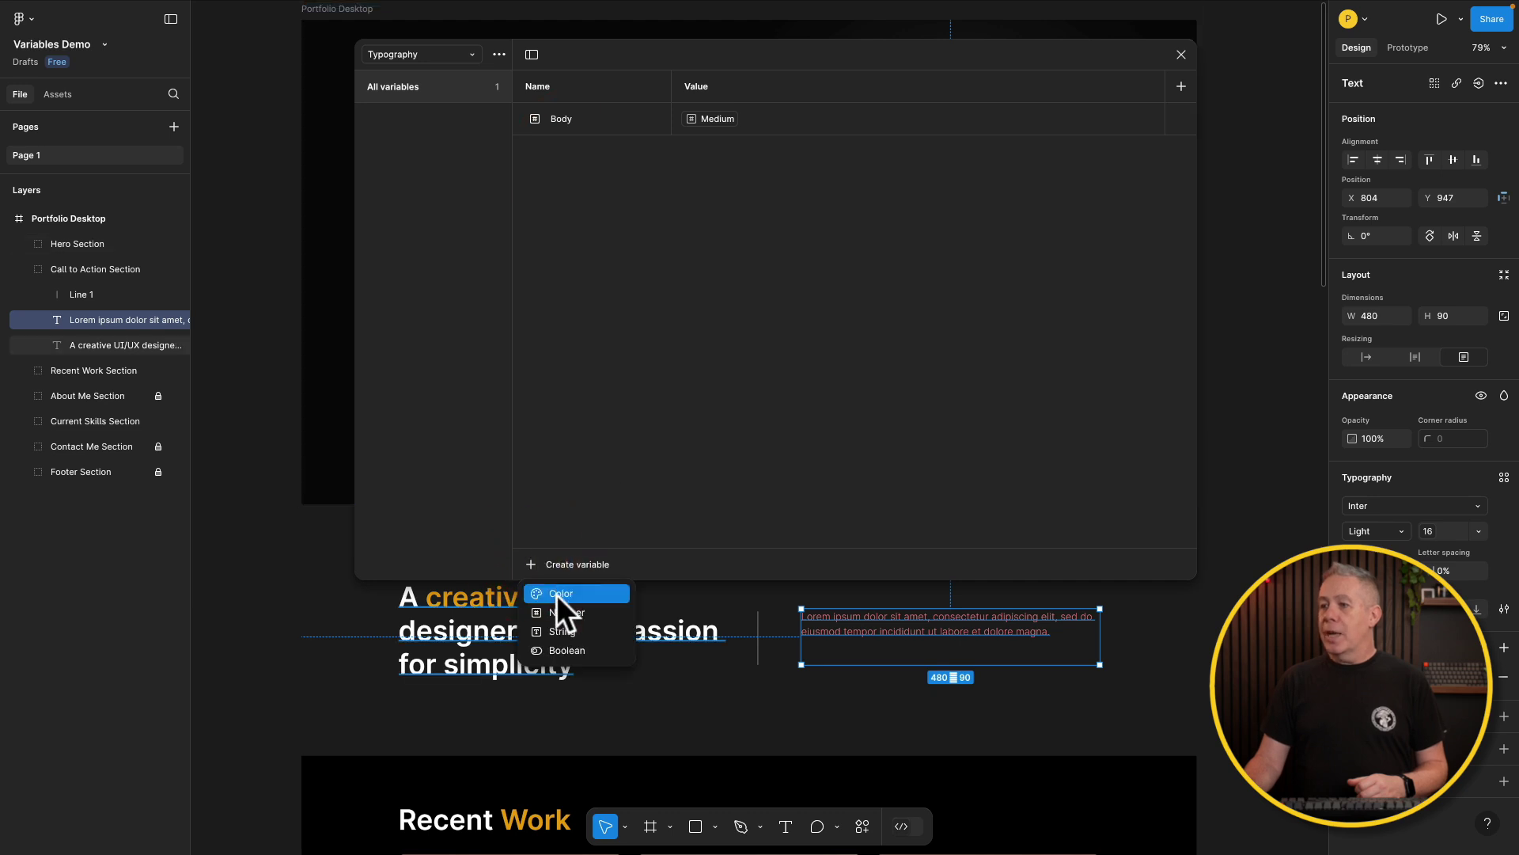
left_click(560, 614)
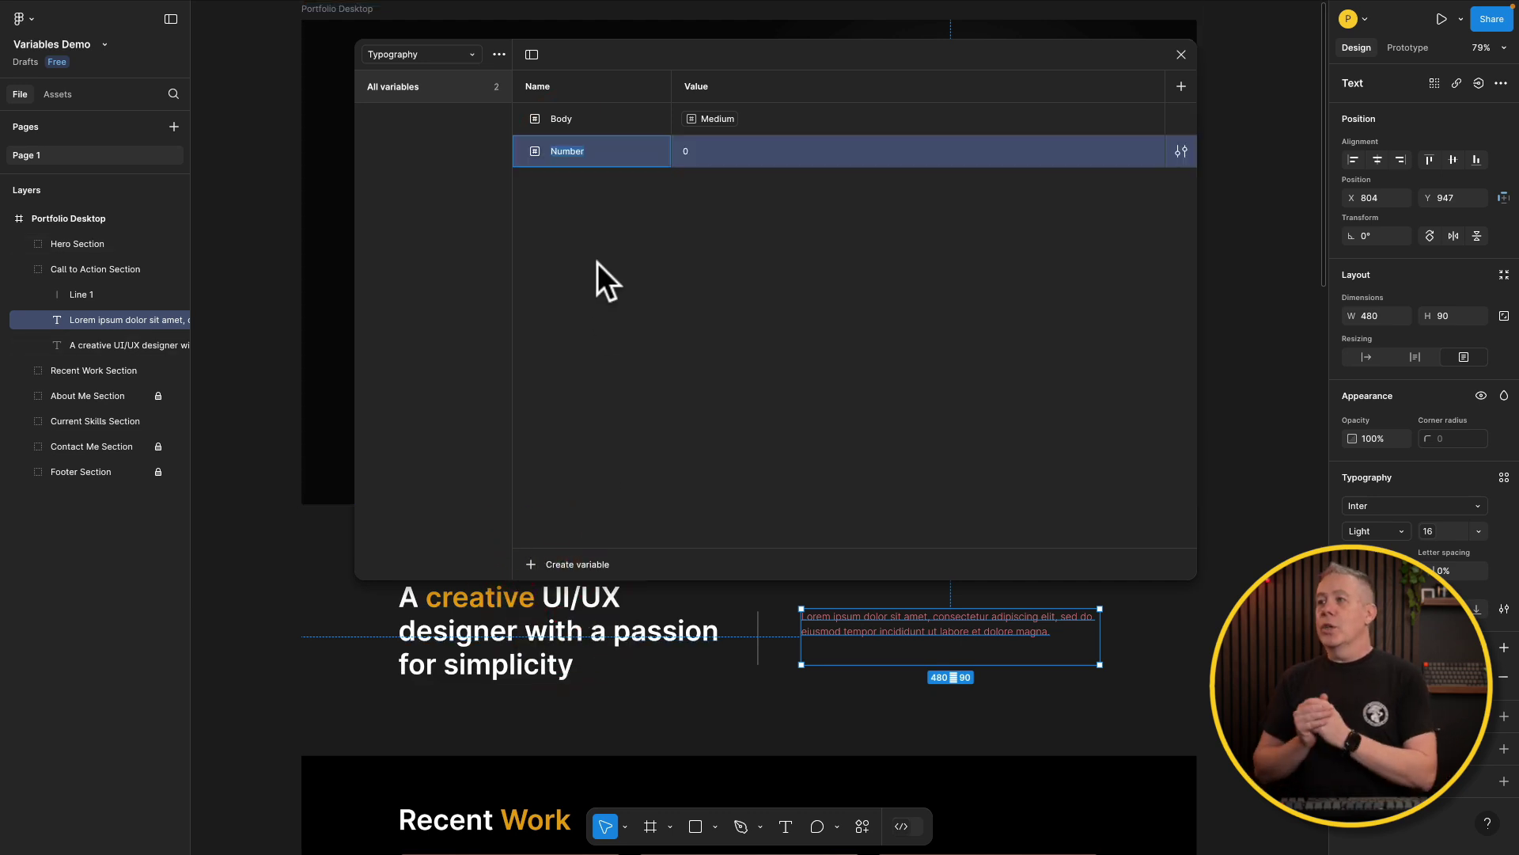
type("Heading")
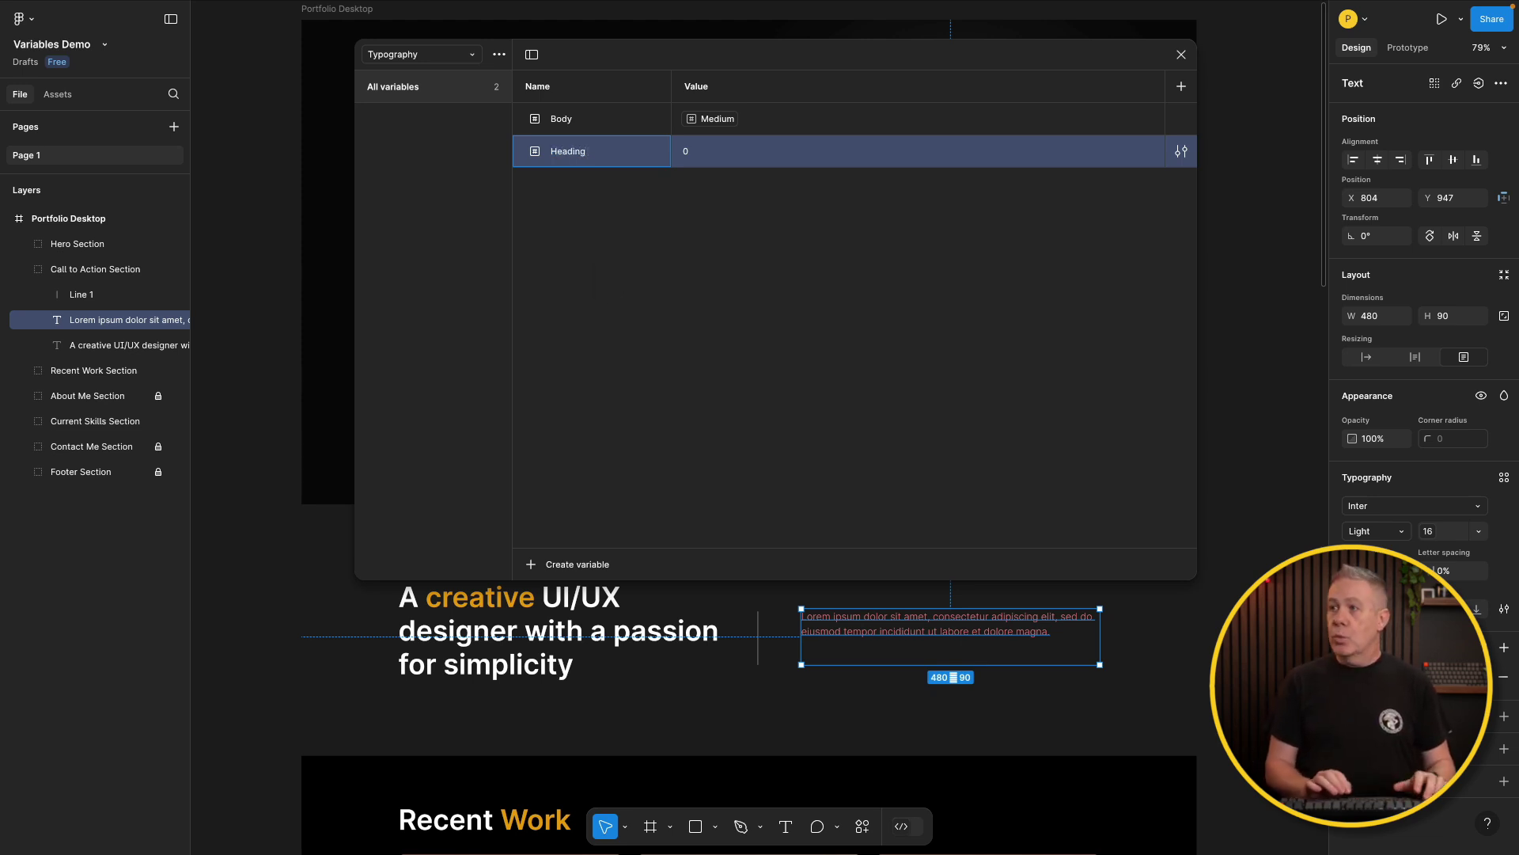
type(" 1")
left_click(696, 150)
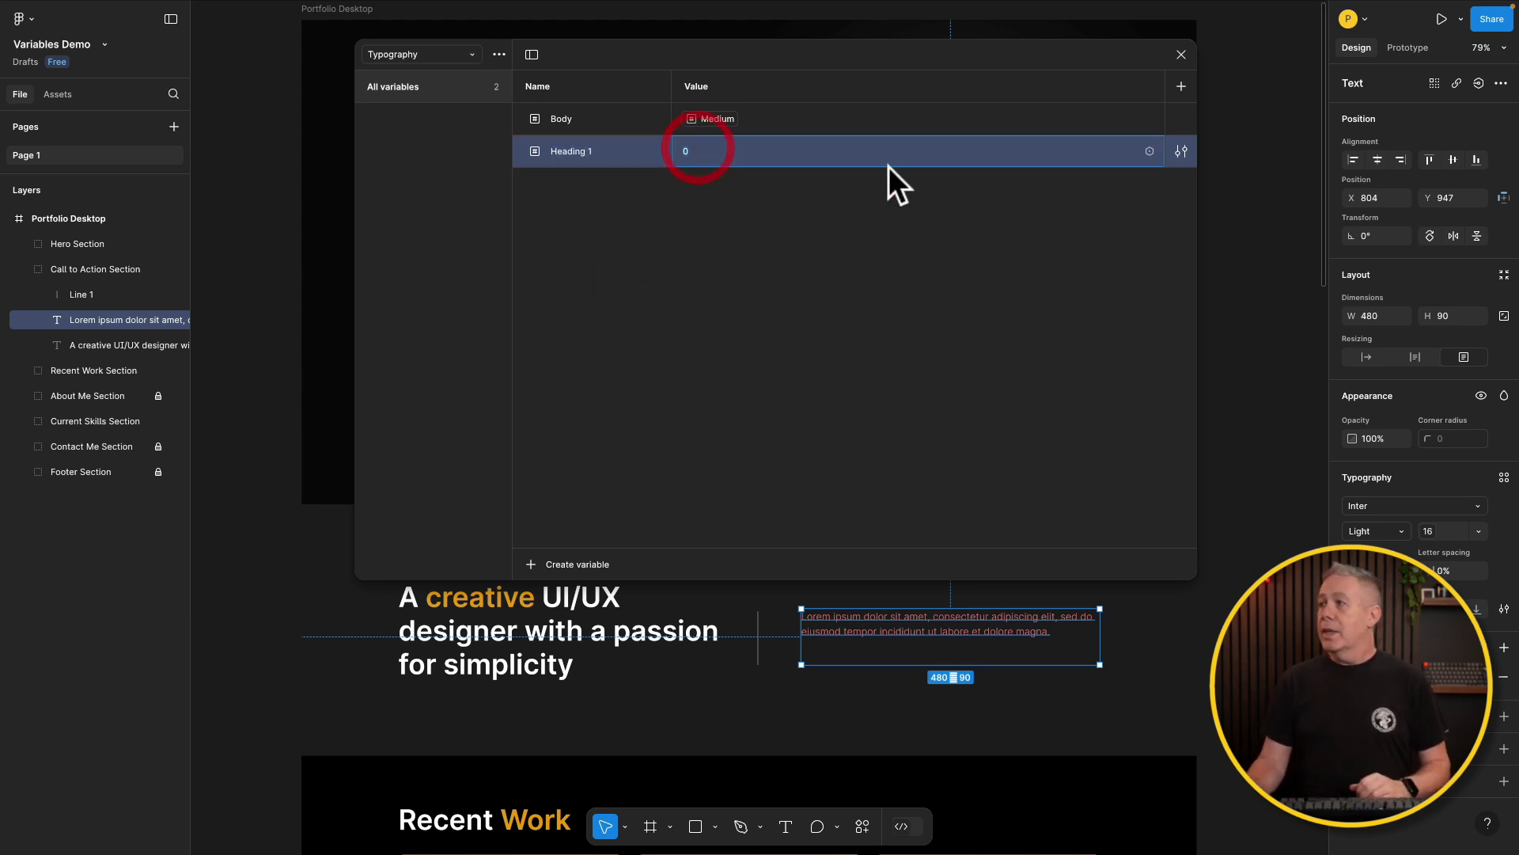
left_click(1150, 150)
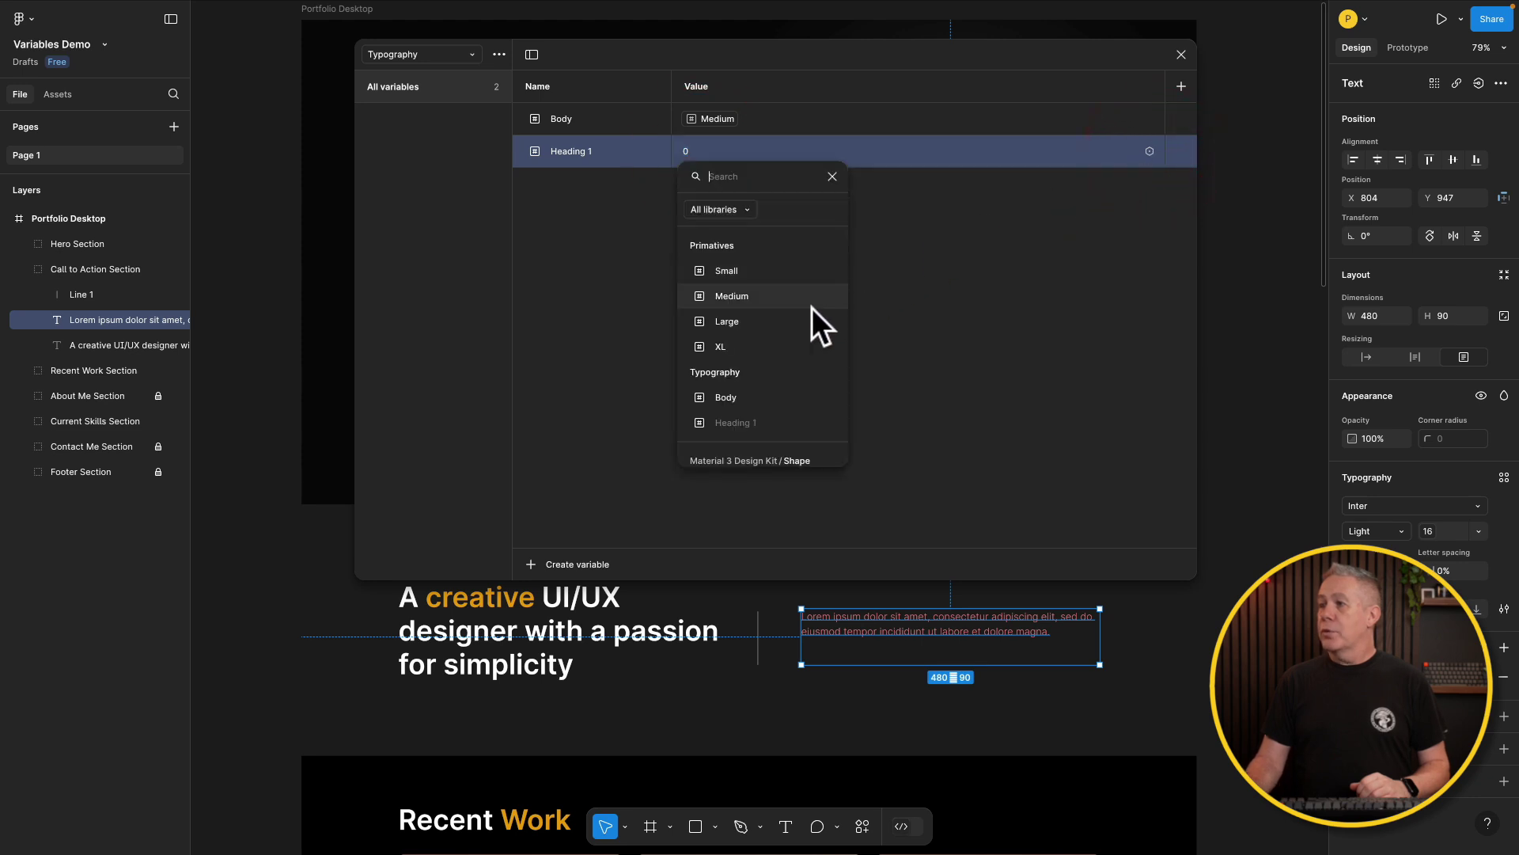
left_click(750, 345)
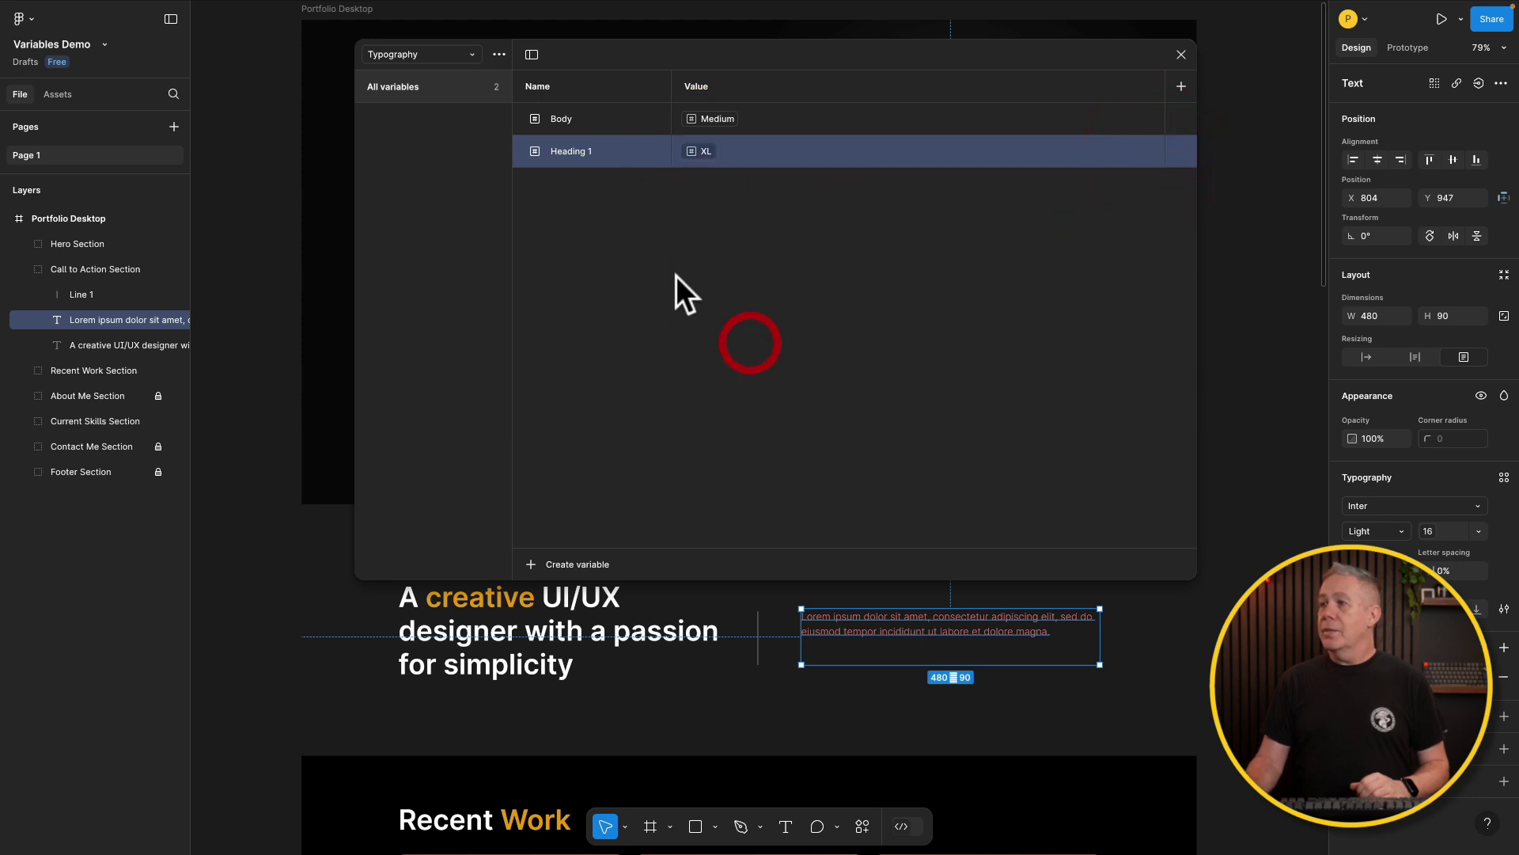
Add a Heading 2 number variable to the Typography collection and alias it to the Primatives Large variable.
left_click(534, 564)
left_click(554, 610)
left_click(705, 183)
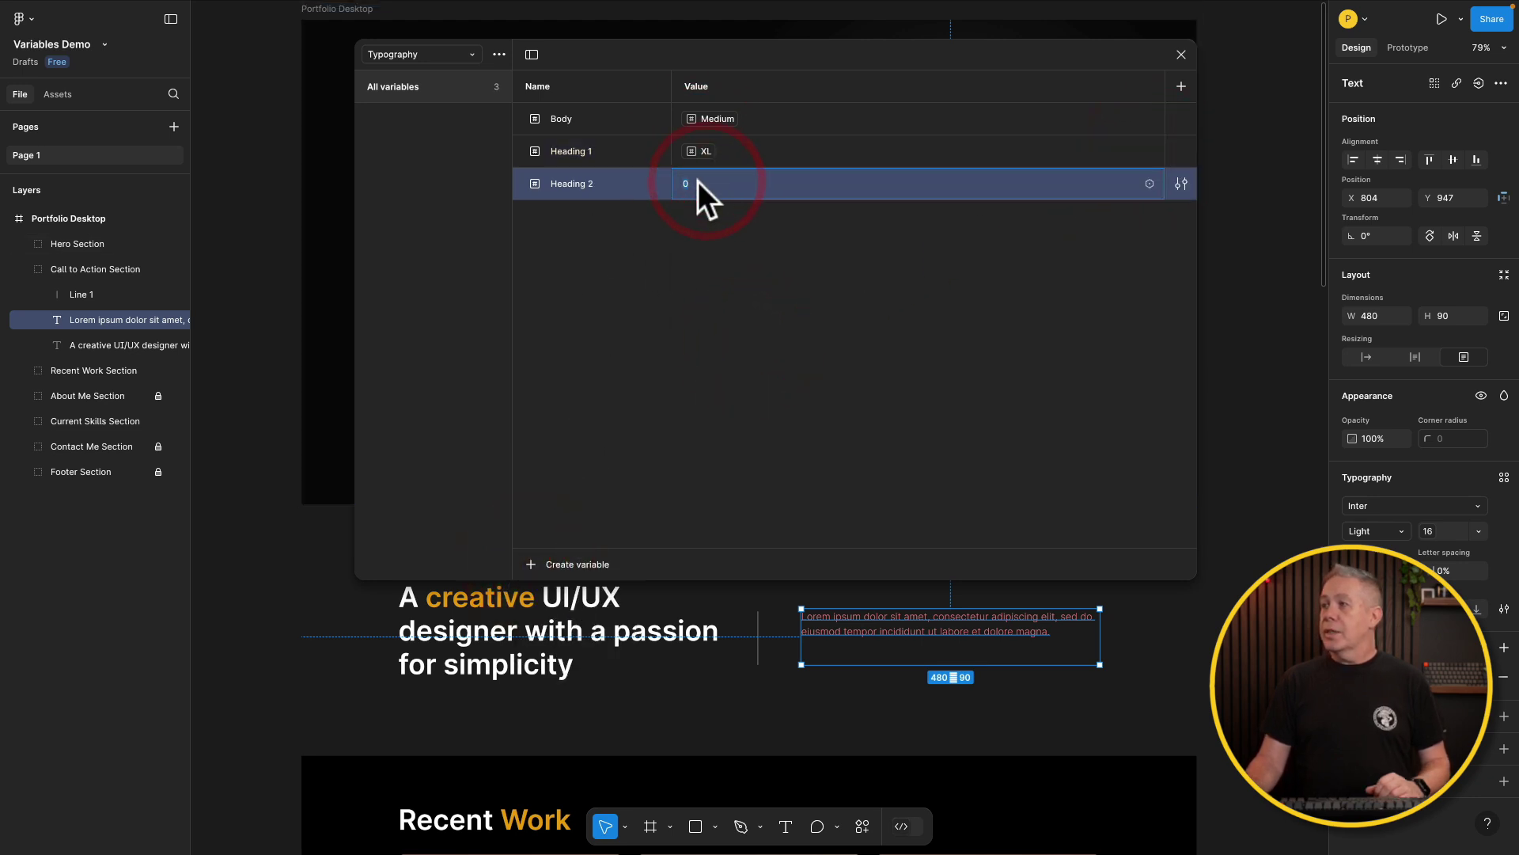
left_click(1150, 183)
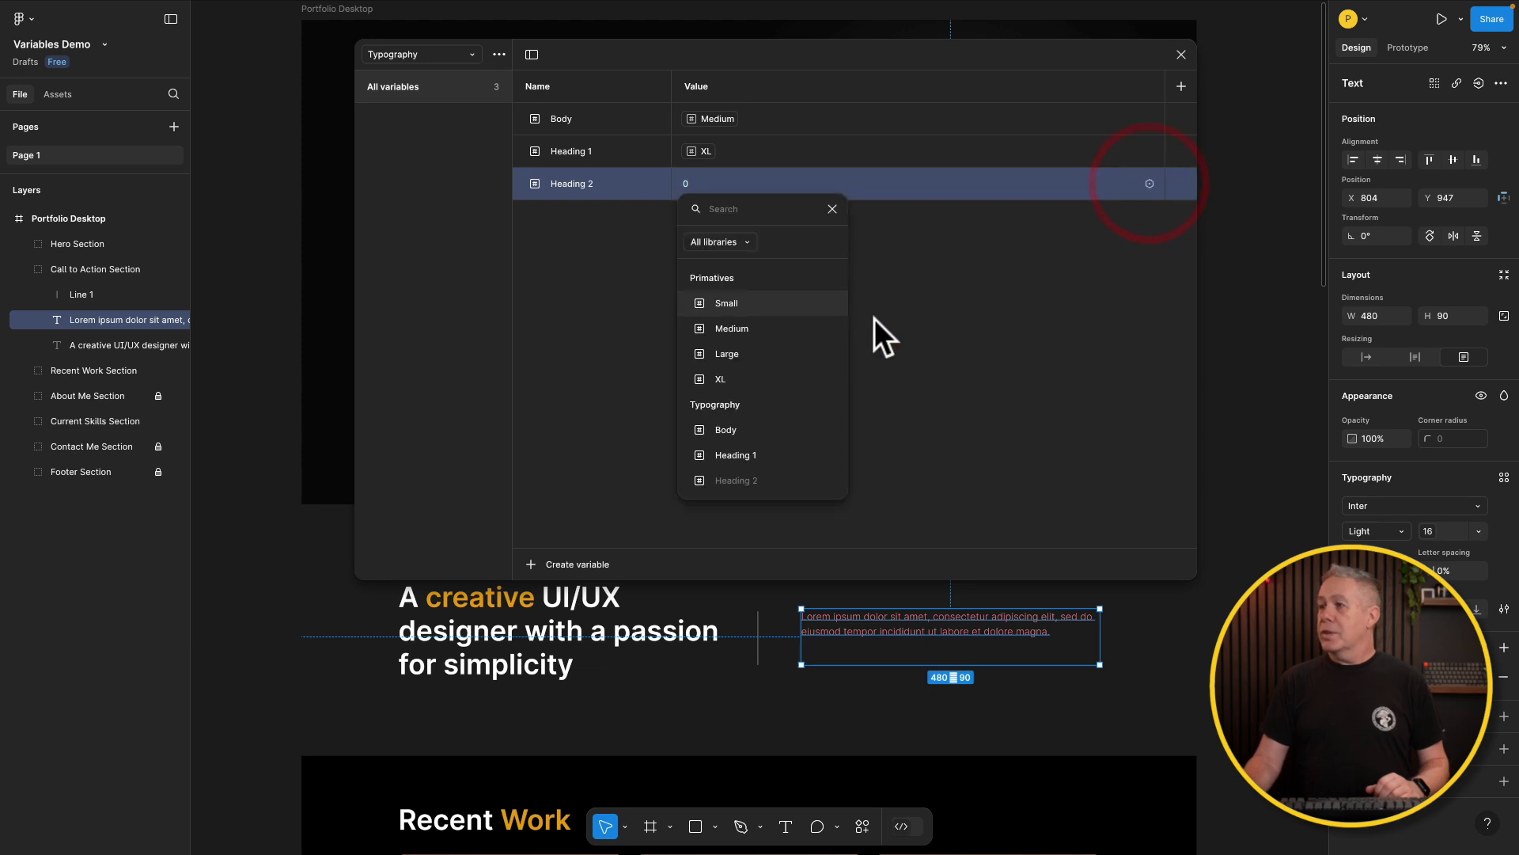
left_click(747, 353)
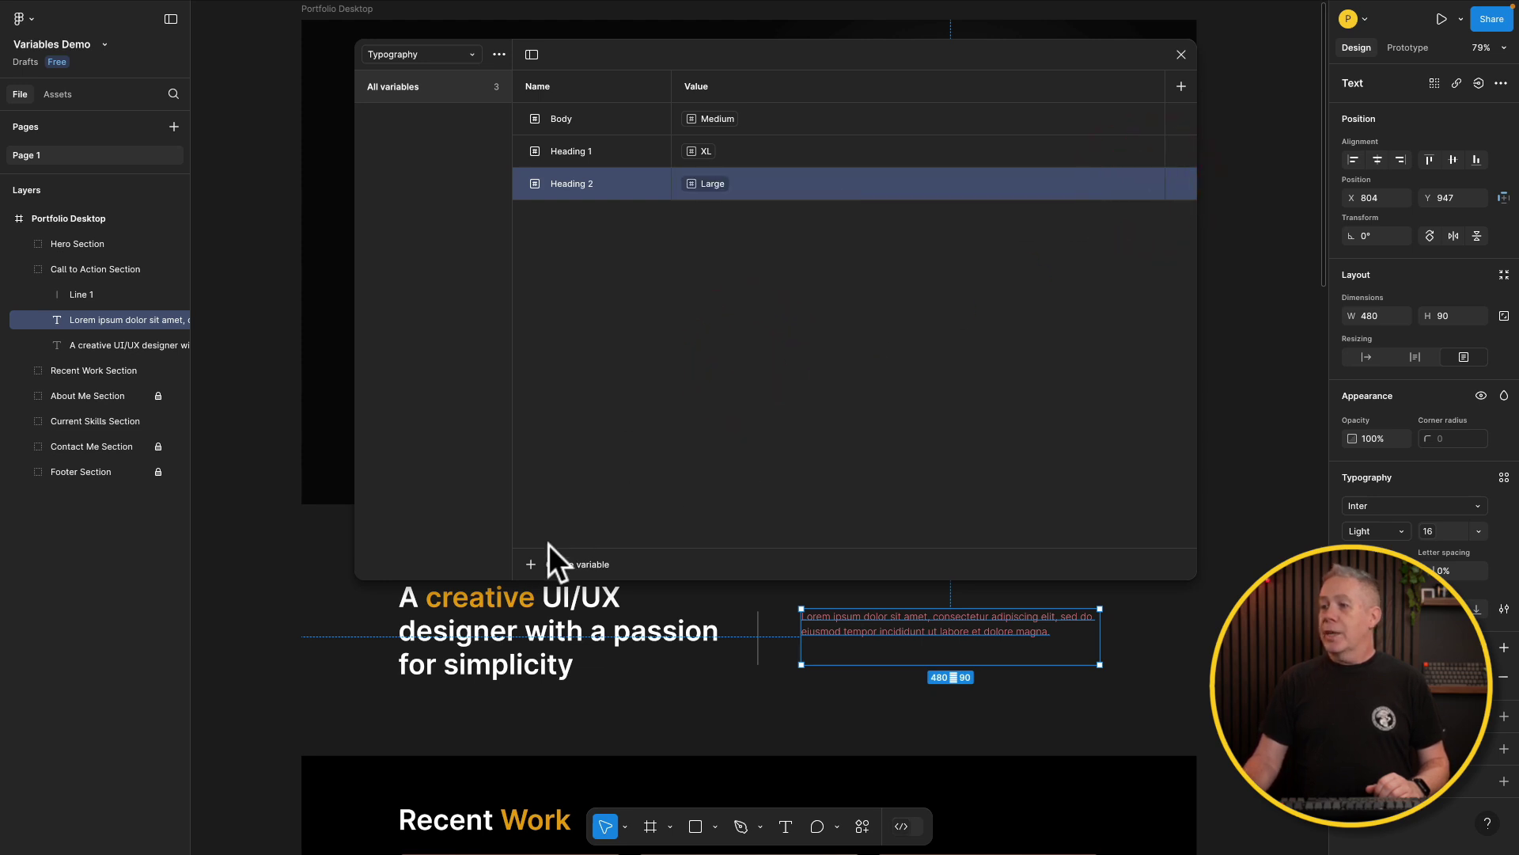
Add a Heading 3 number variable to the Typography collection and alias it to the Primatives Medium variable.
left_click(531, 564)
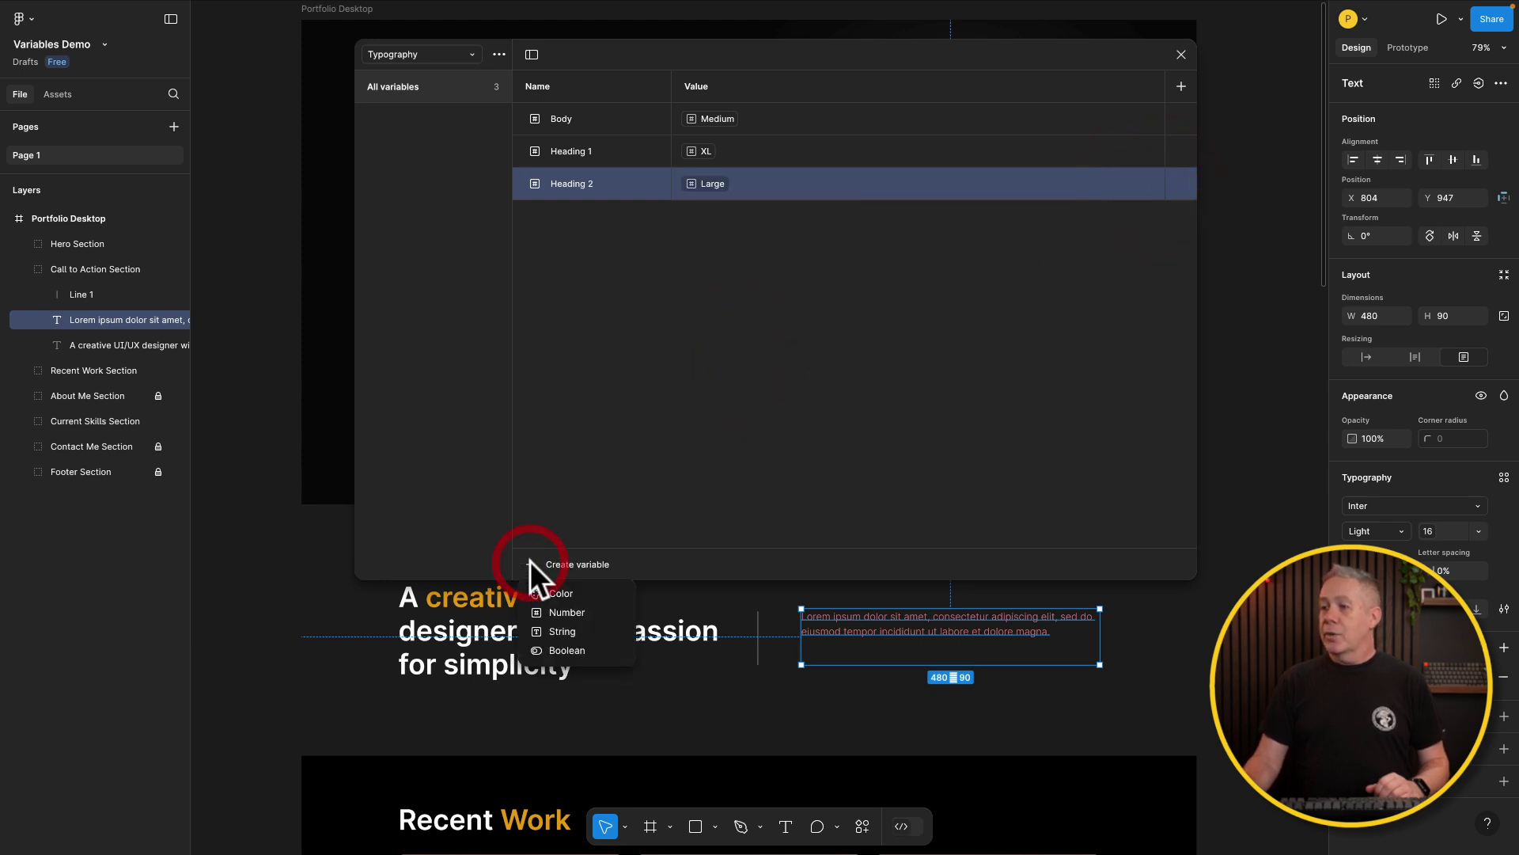
left_click(567, 611)
left_click(720, 216)
left_click(1148, 216)
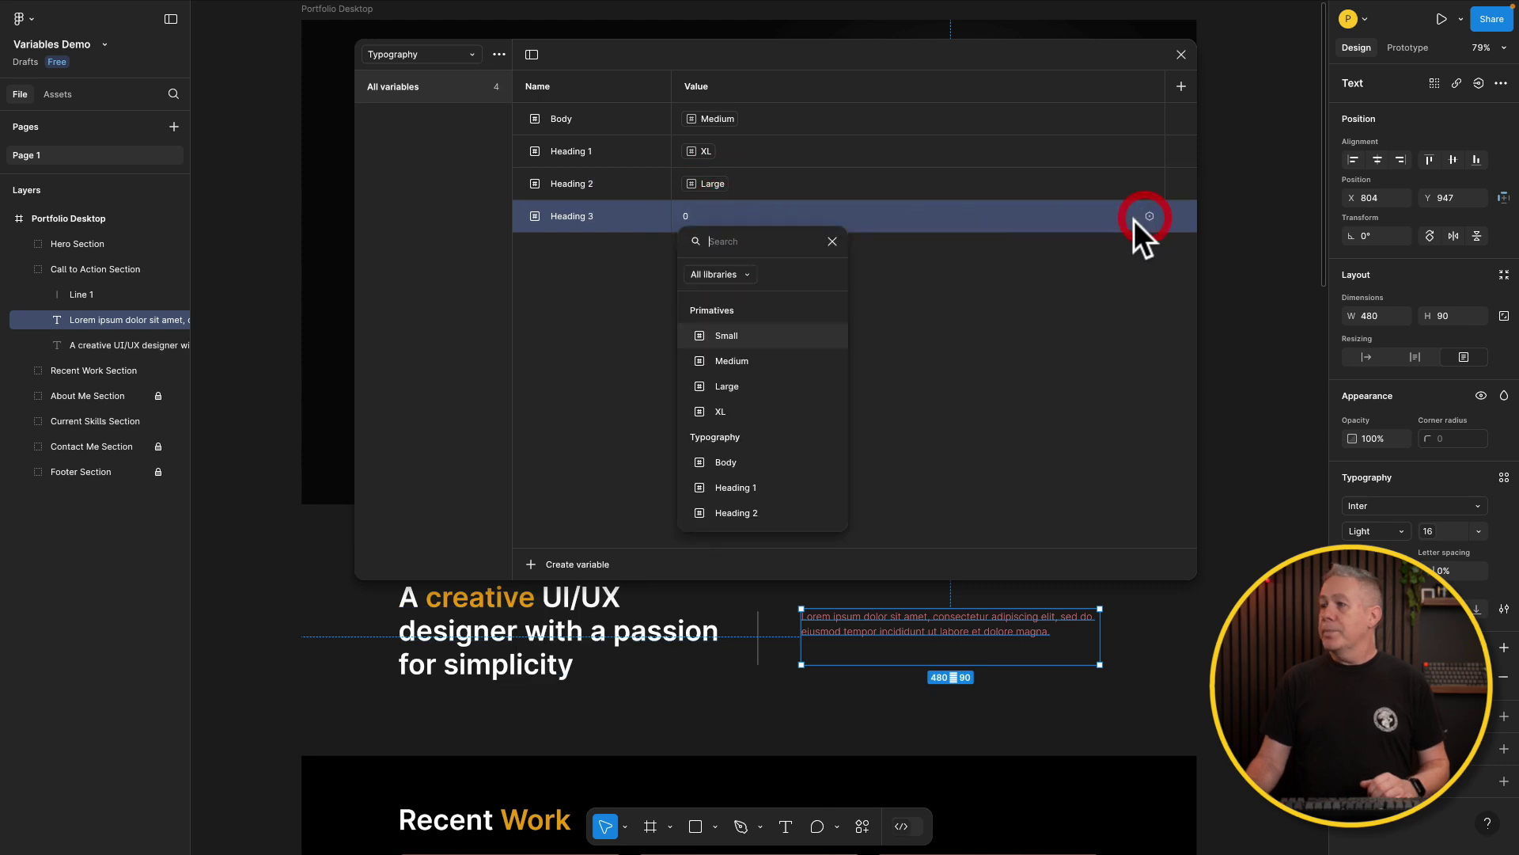
left_click(773, 365)
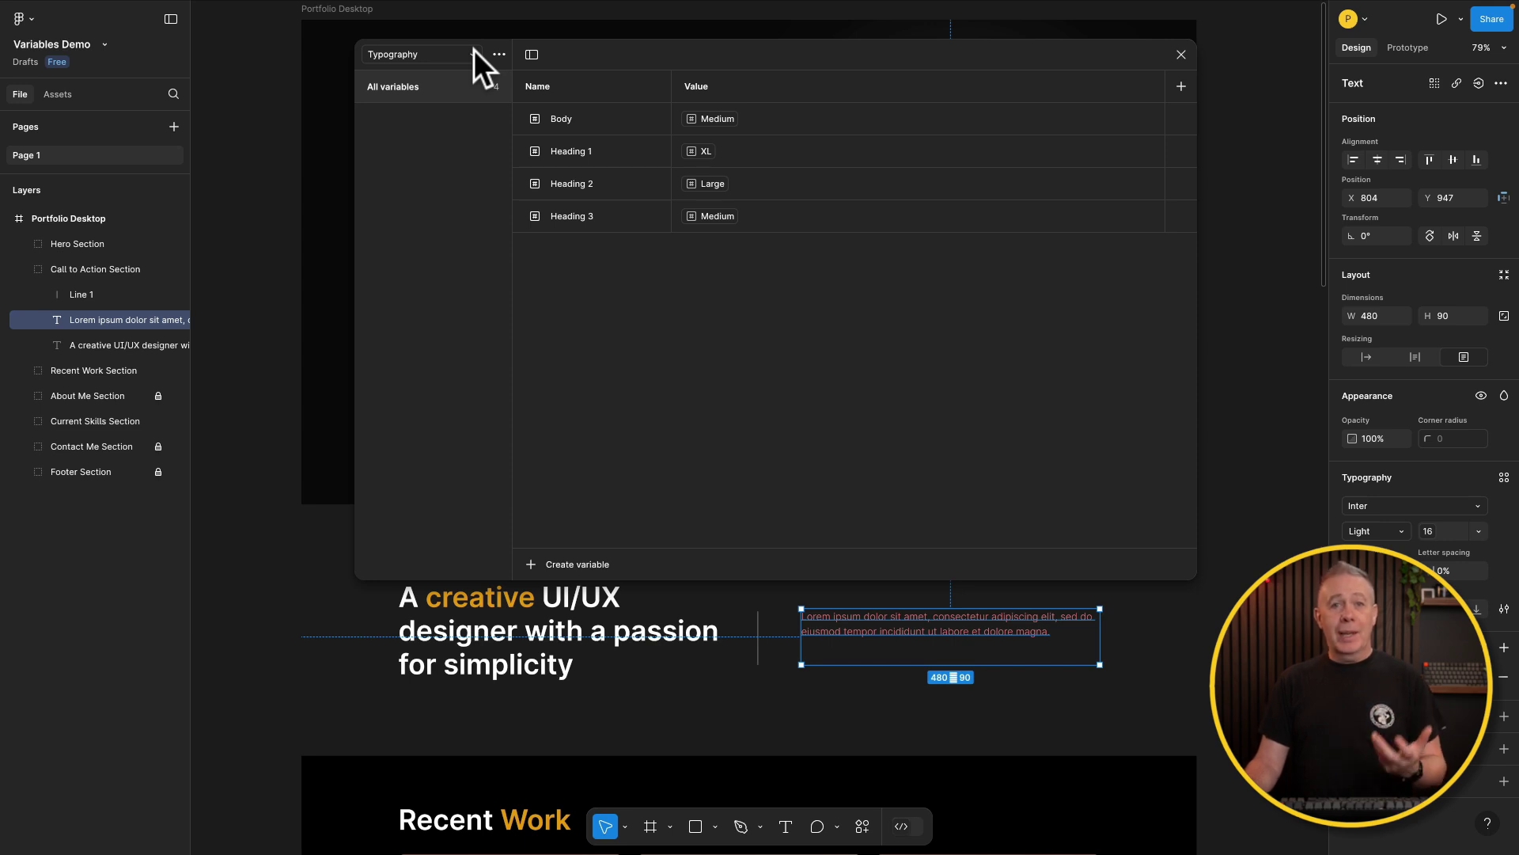
Review the variables in the Primatives collection and close the variables window.
left_click(467, 55)
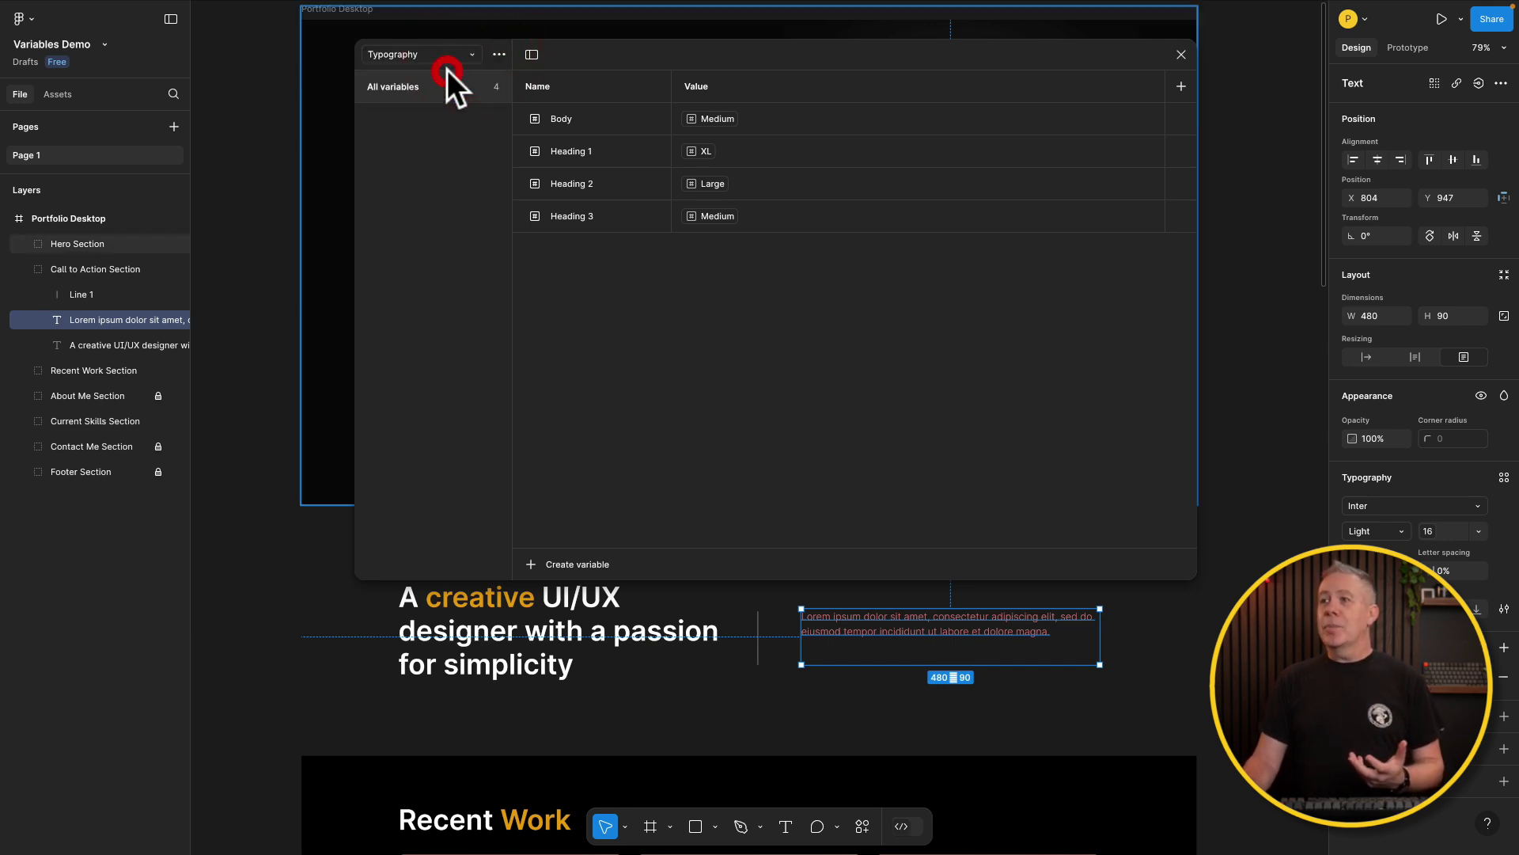
left_click(438, 57)
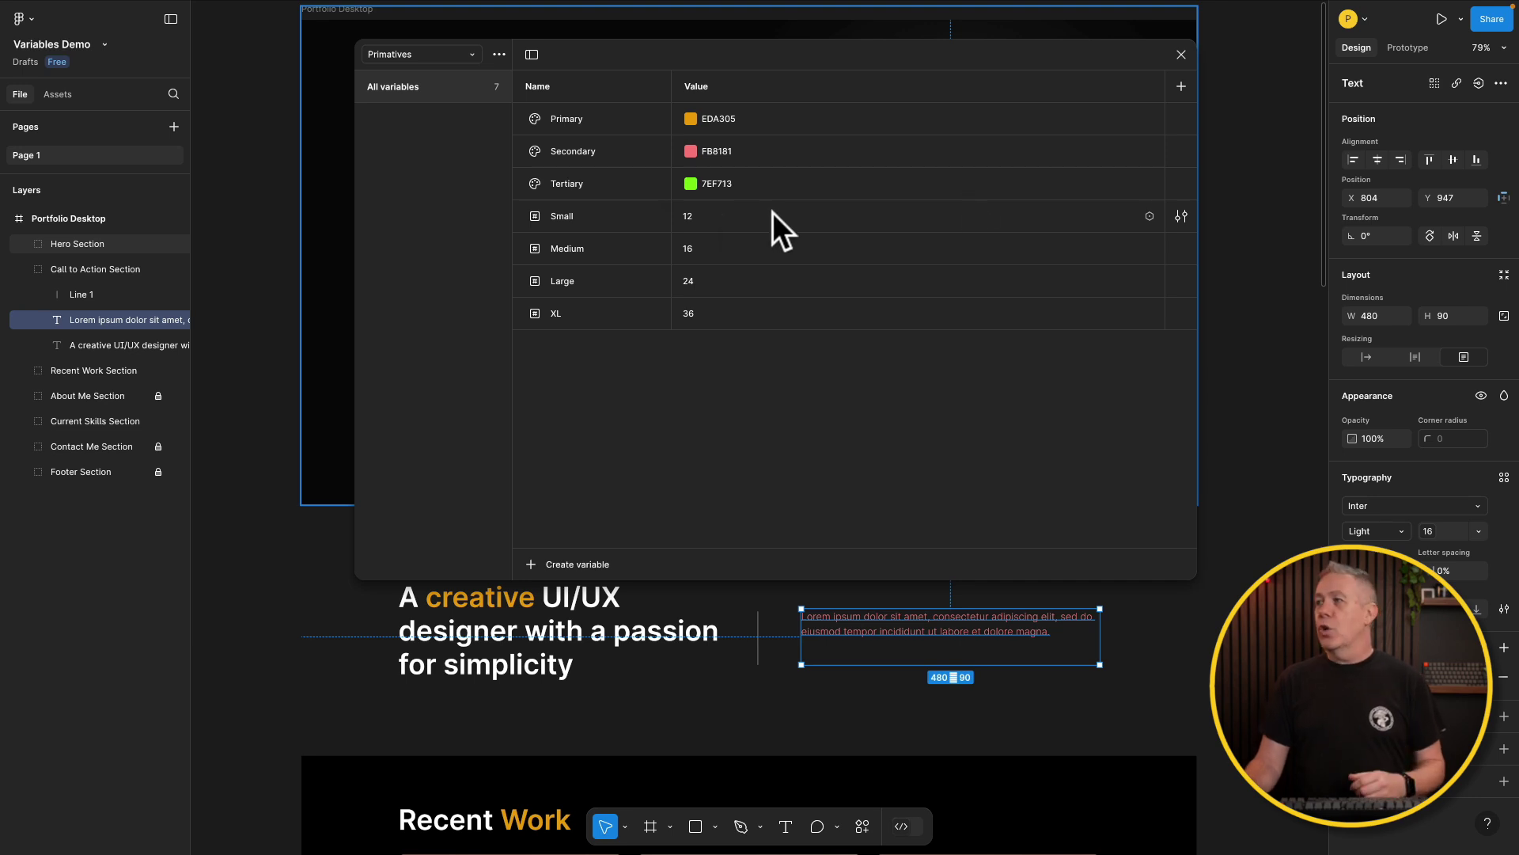
left_click(1181, 55)
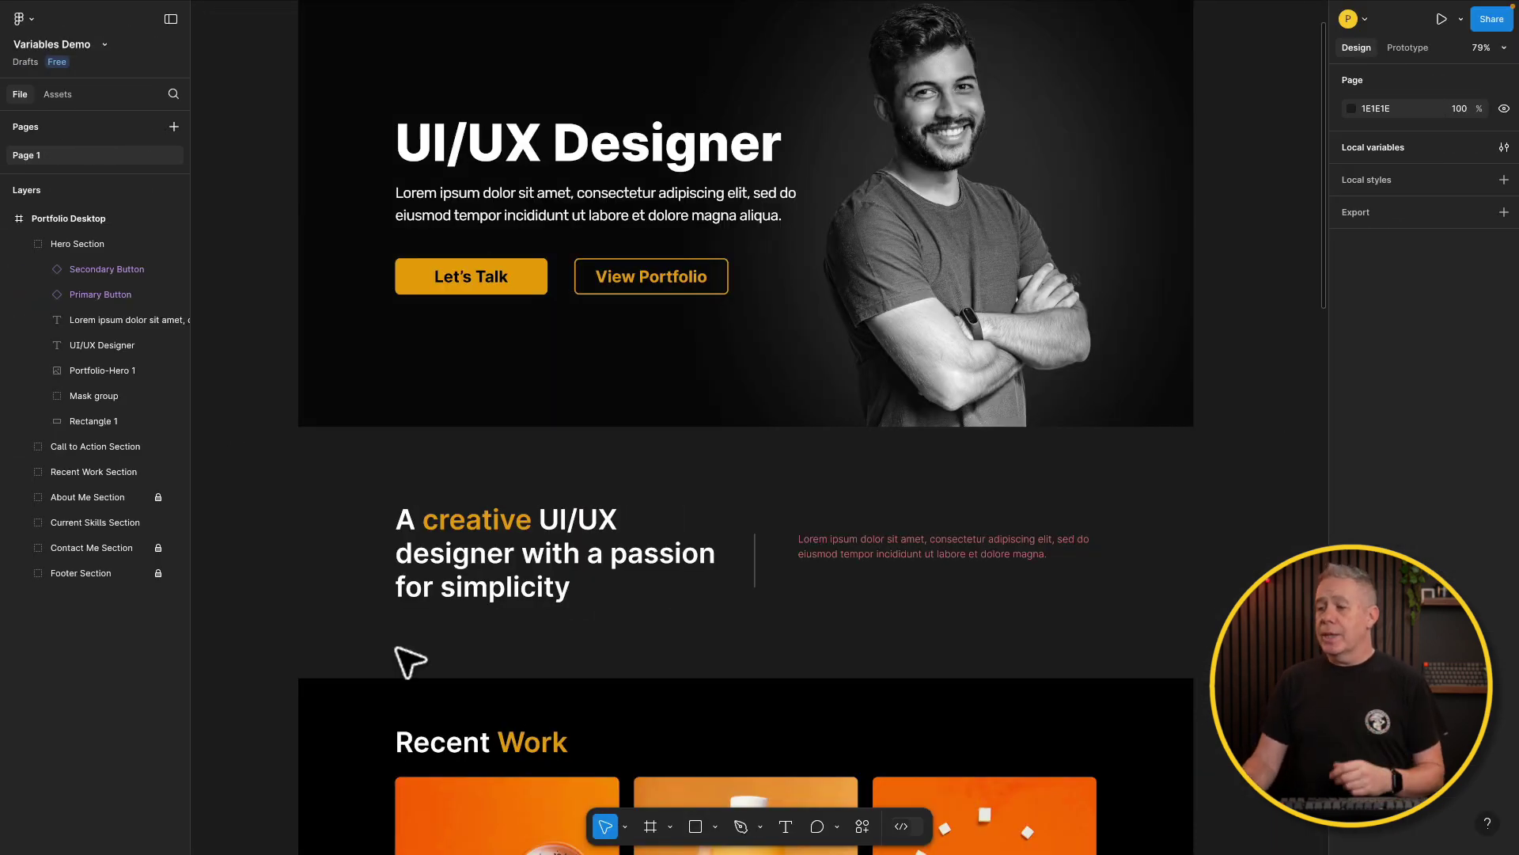
Draw a rectangle about 496 by 108 on the empty canvas beside the Portfolio Desktop frame.
left_click(695, 827)
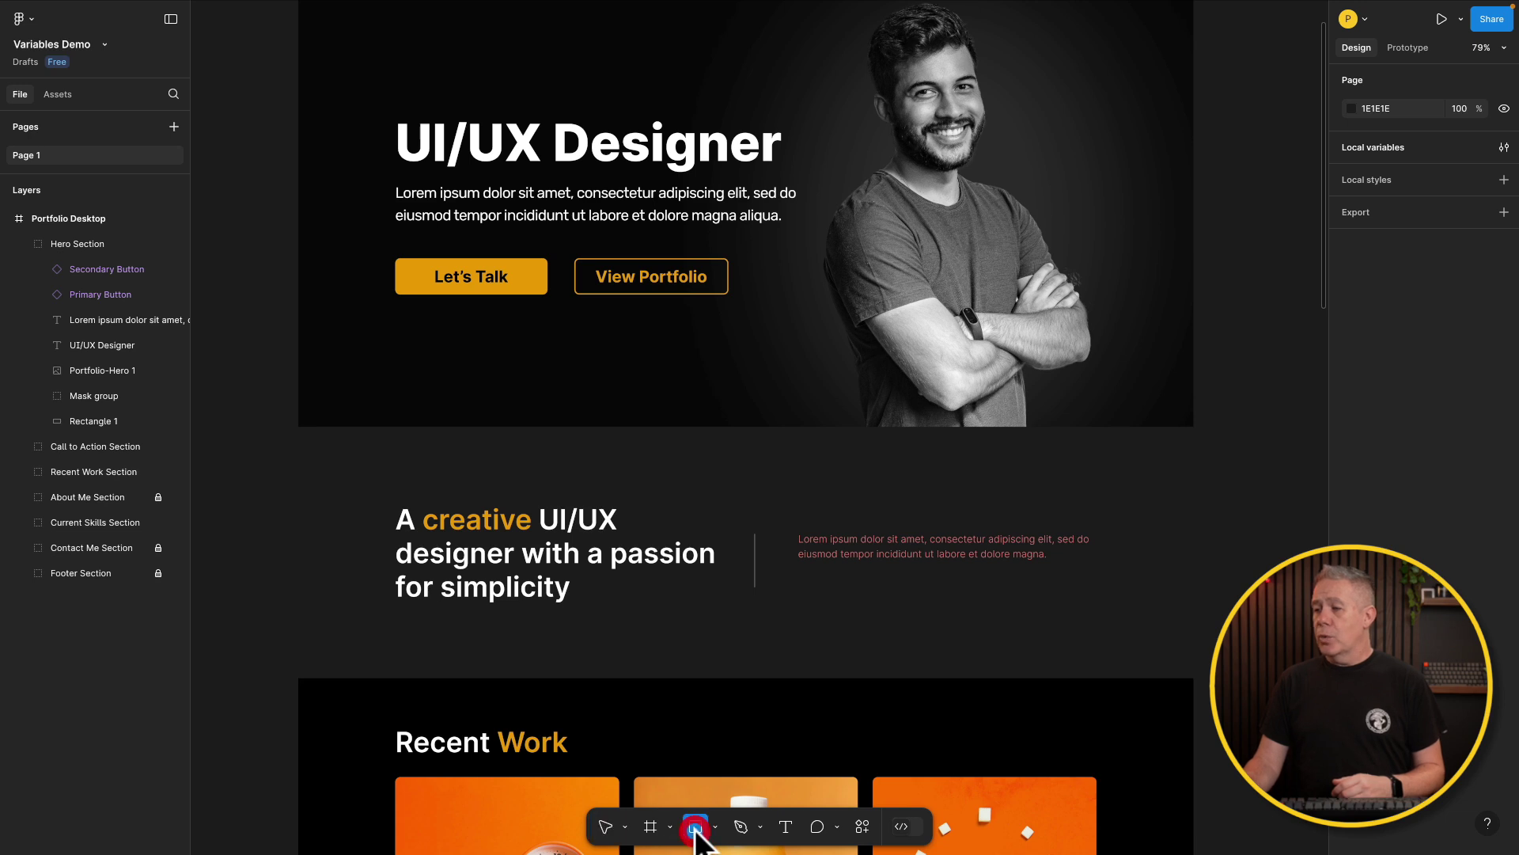
scroll(343, 451, "left", 6)
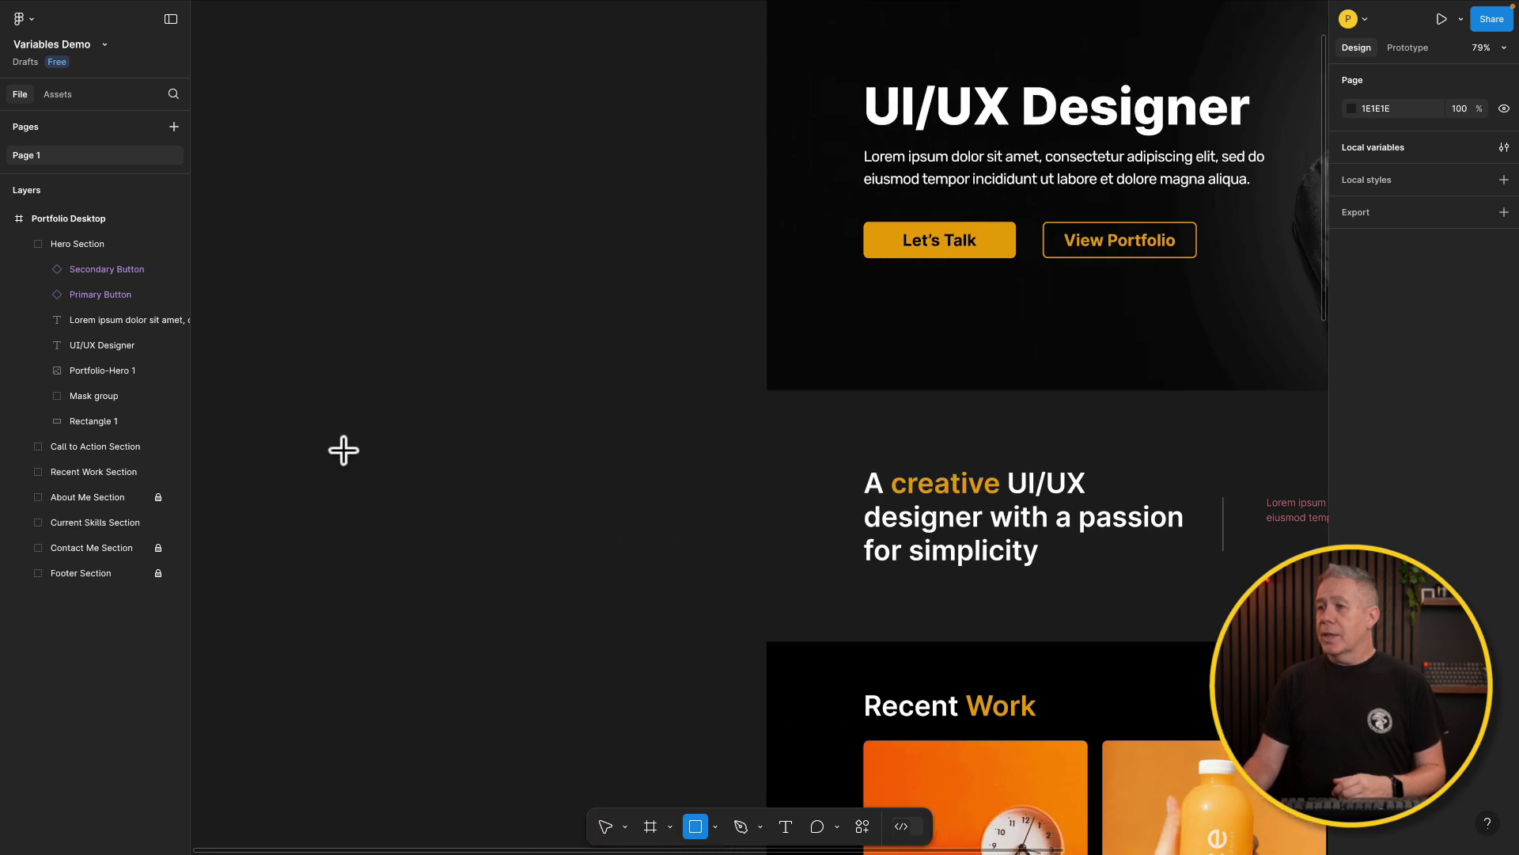
mouse_move(350, 363)
left_mouse_down()
mouse_move(575, 472)
mouse_move(658, 430)
left_mouse_up()
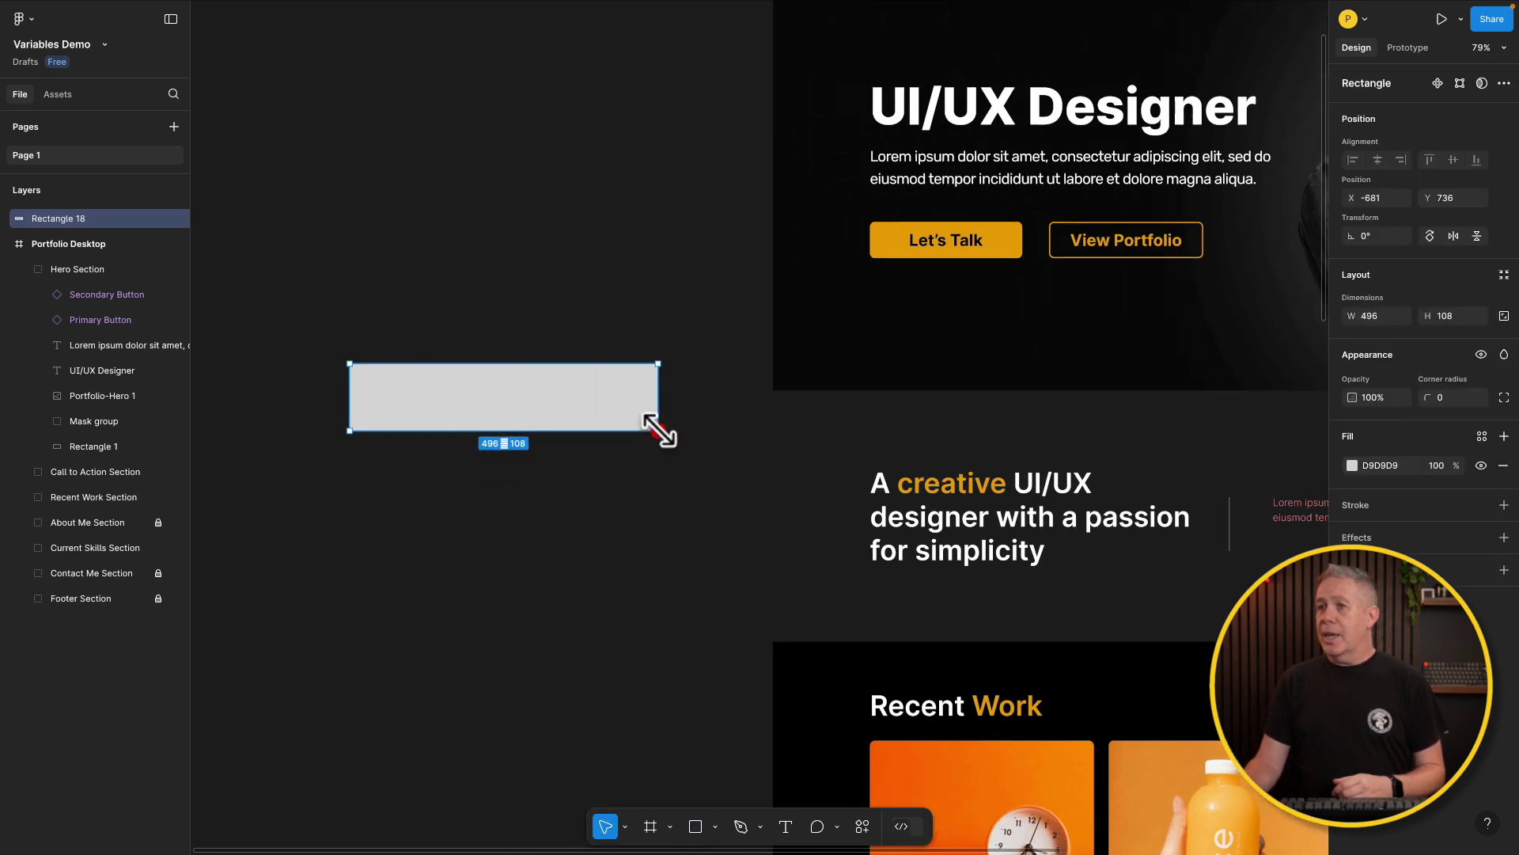
left_click(500, 403)
Fill the rectangle with the Secondary color variable and bind its corner radius to the Primatives Medium variable.
left_click(1354, 465)
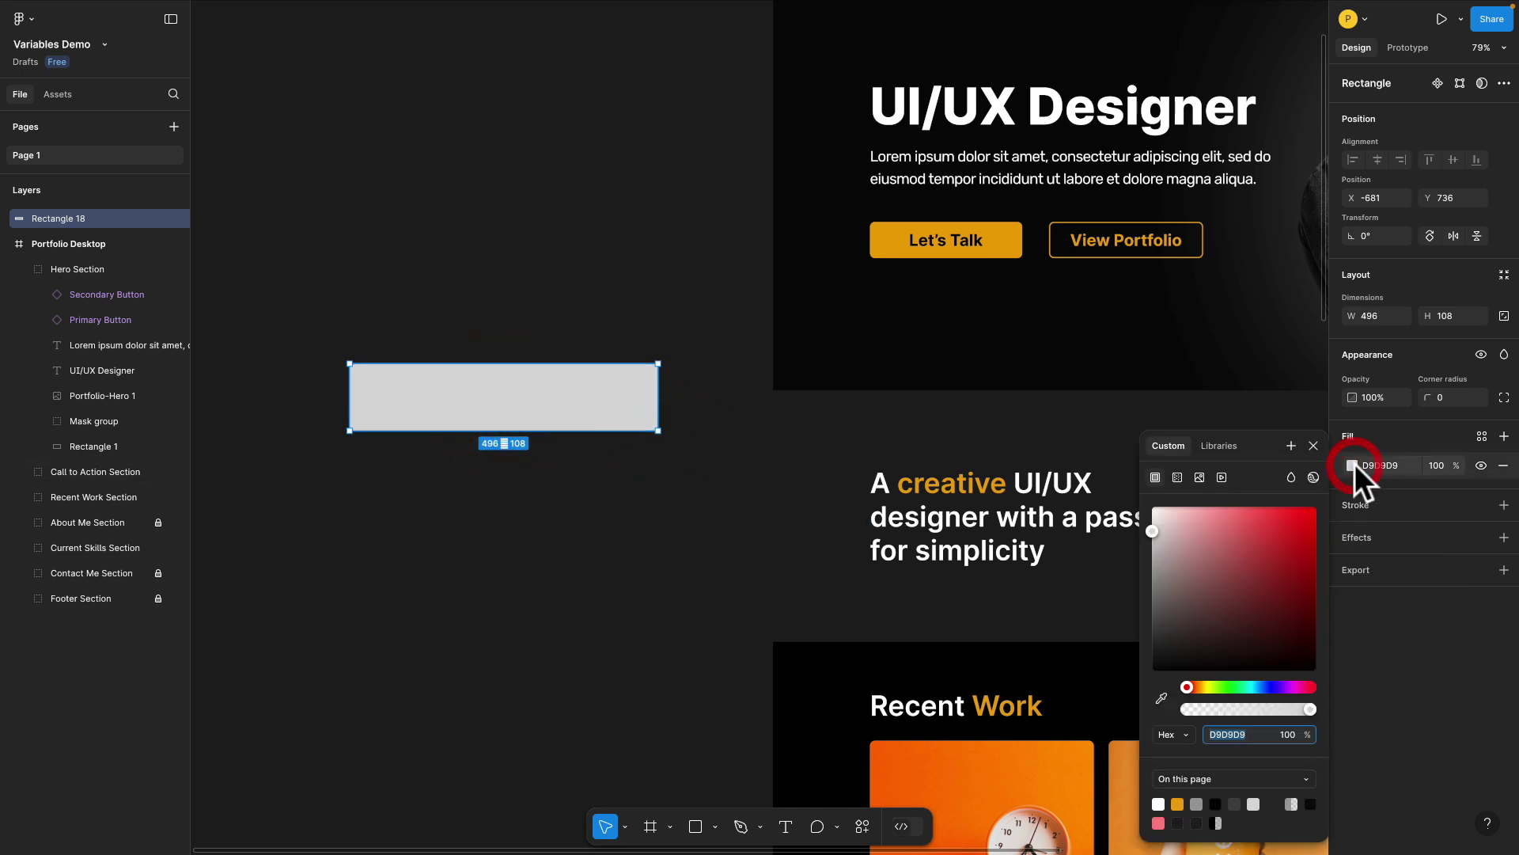
left_click(1219, 448)
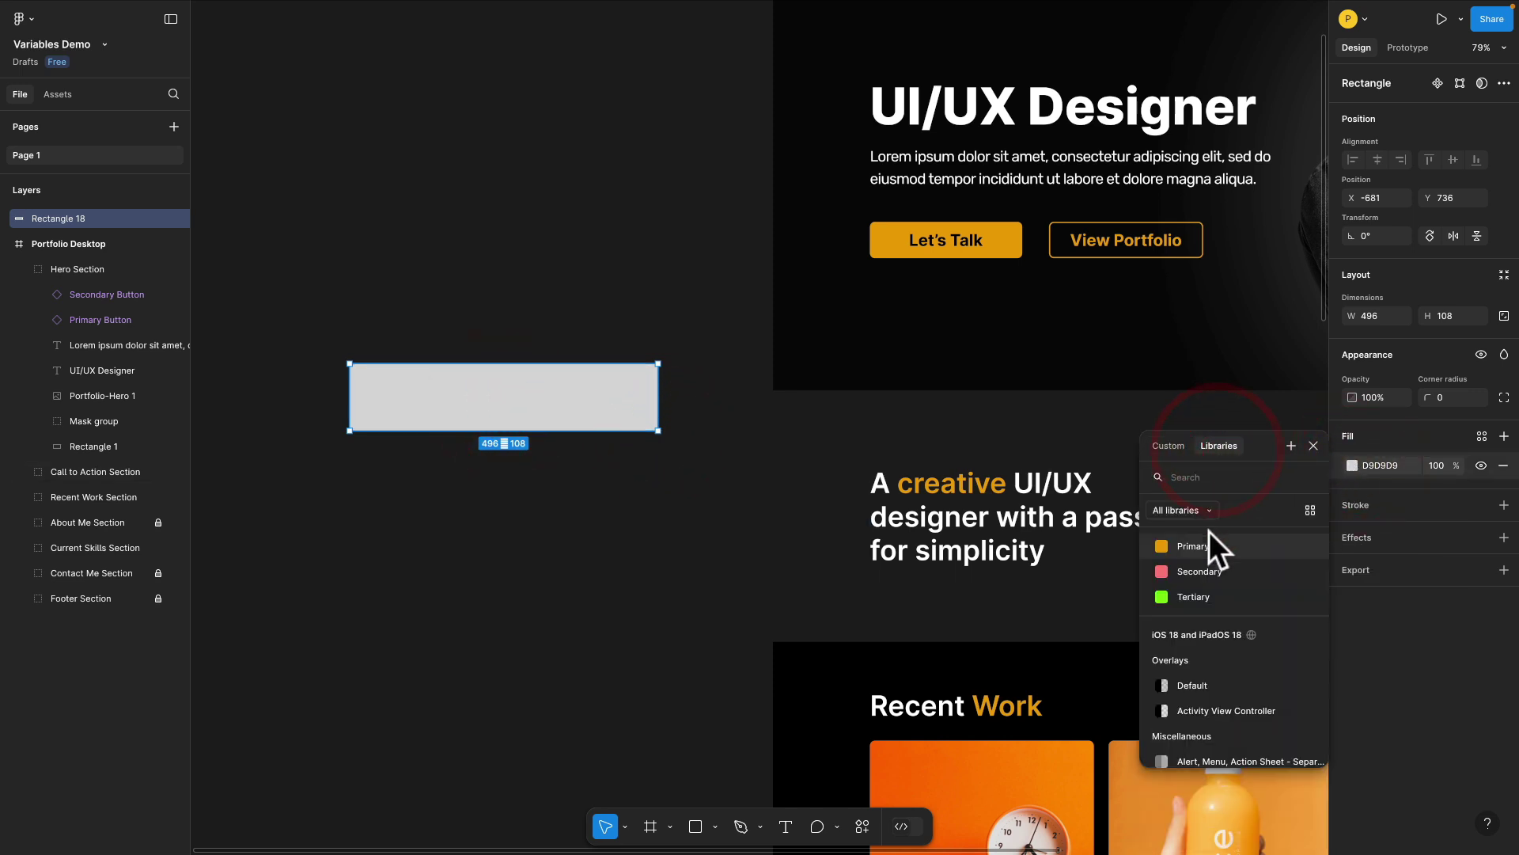
left_click(1197, 565)
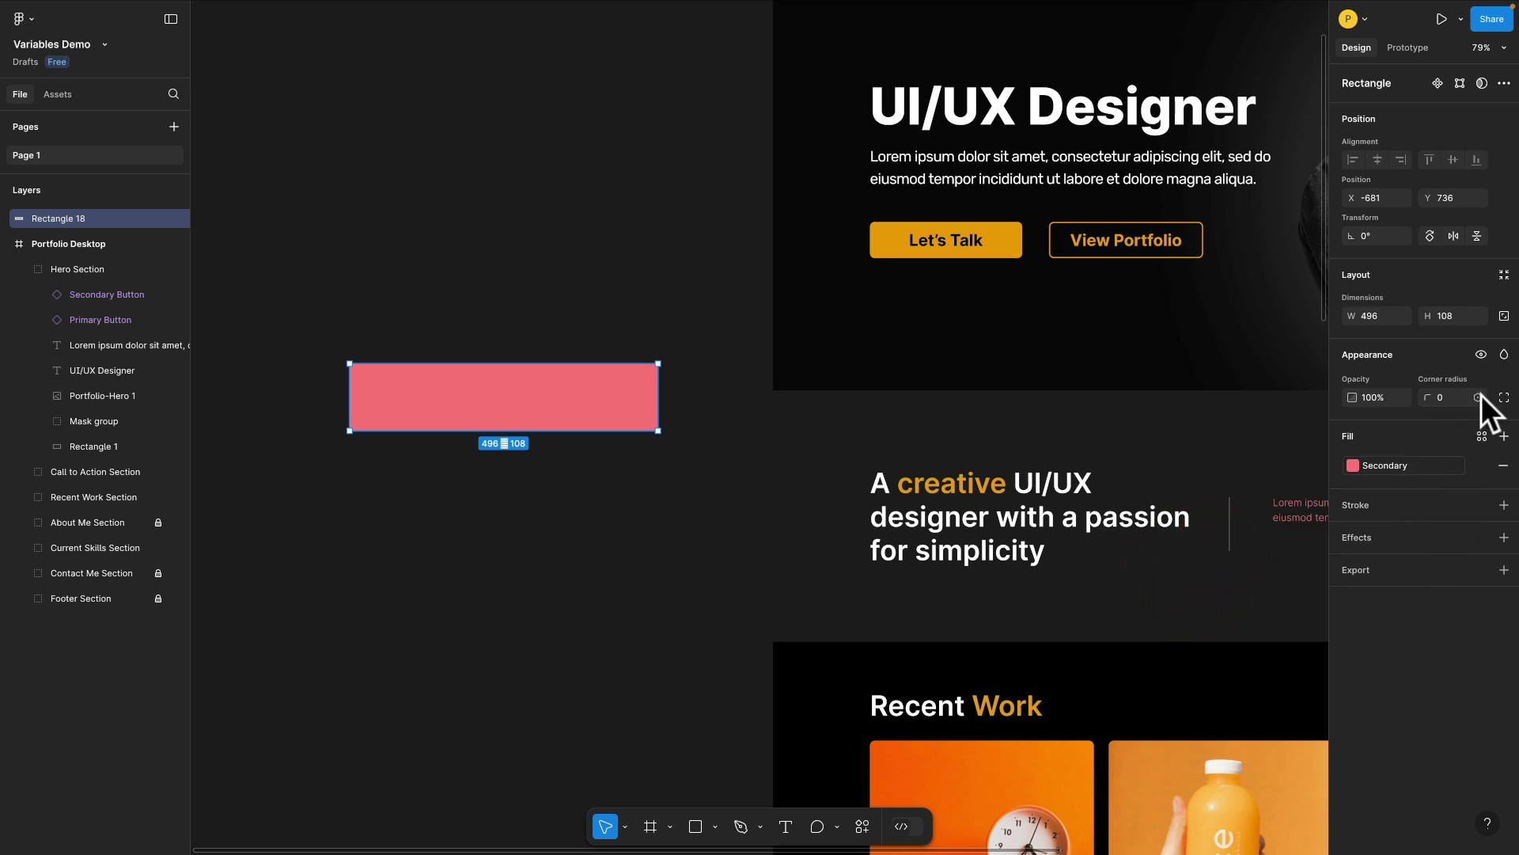
left_click(1479, 398)
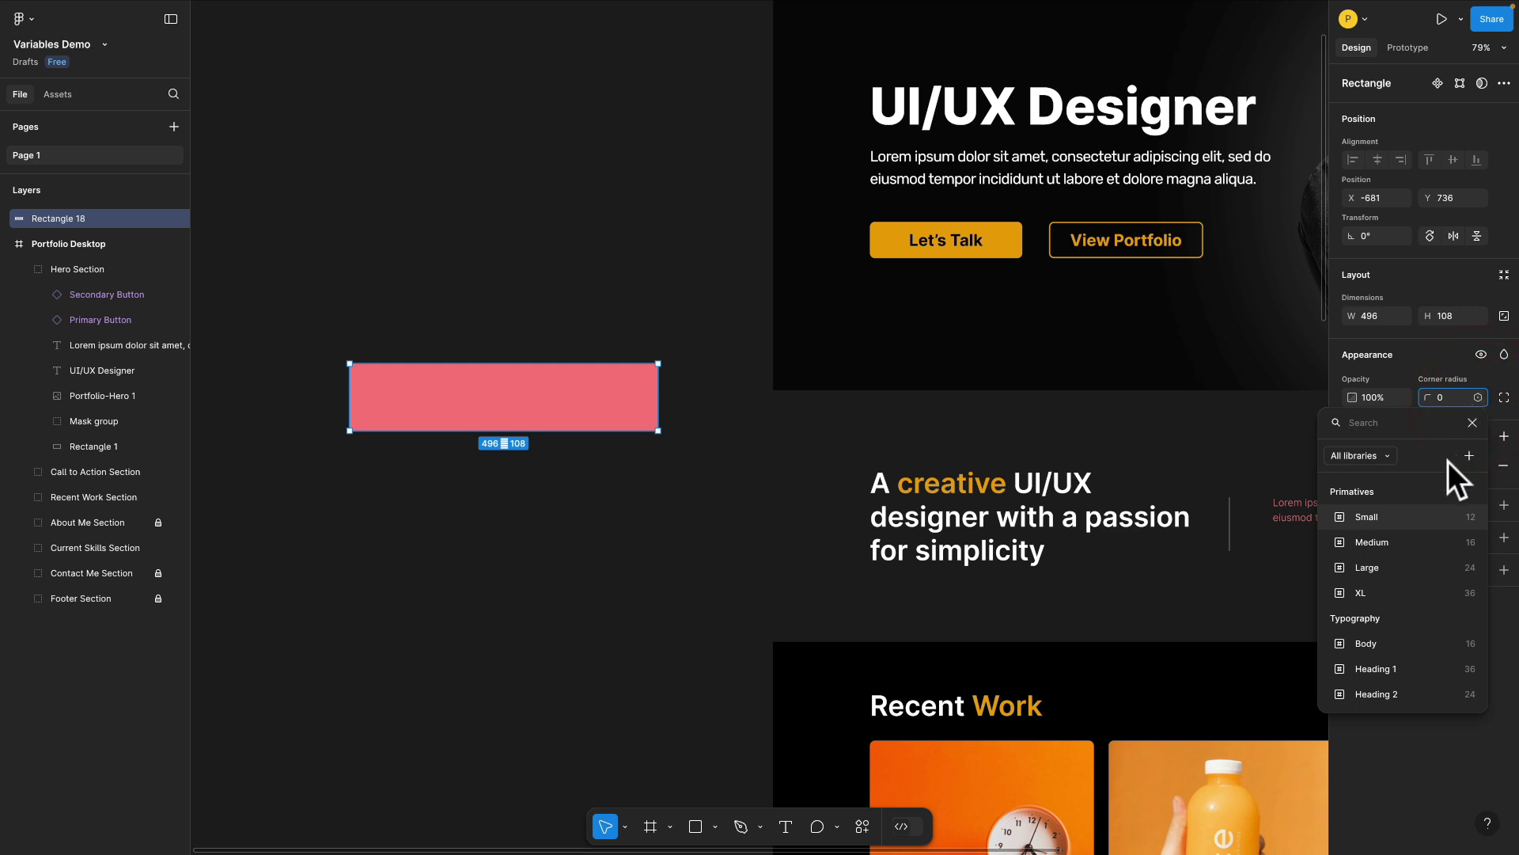
left_click(1412, 542)
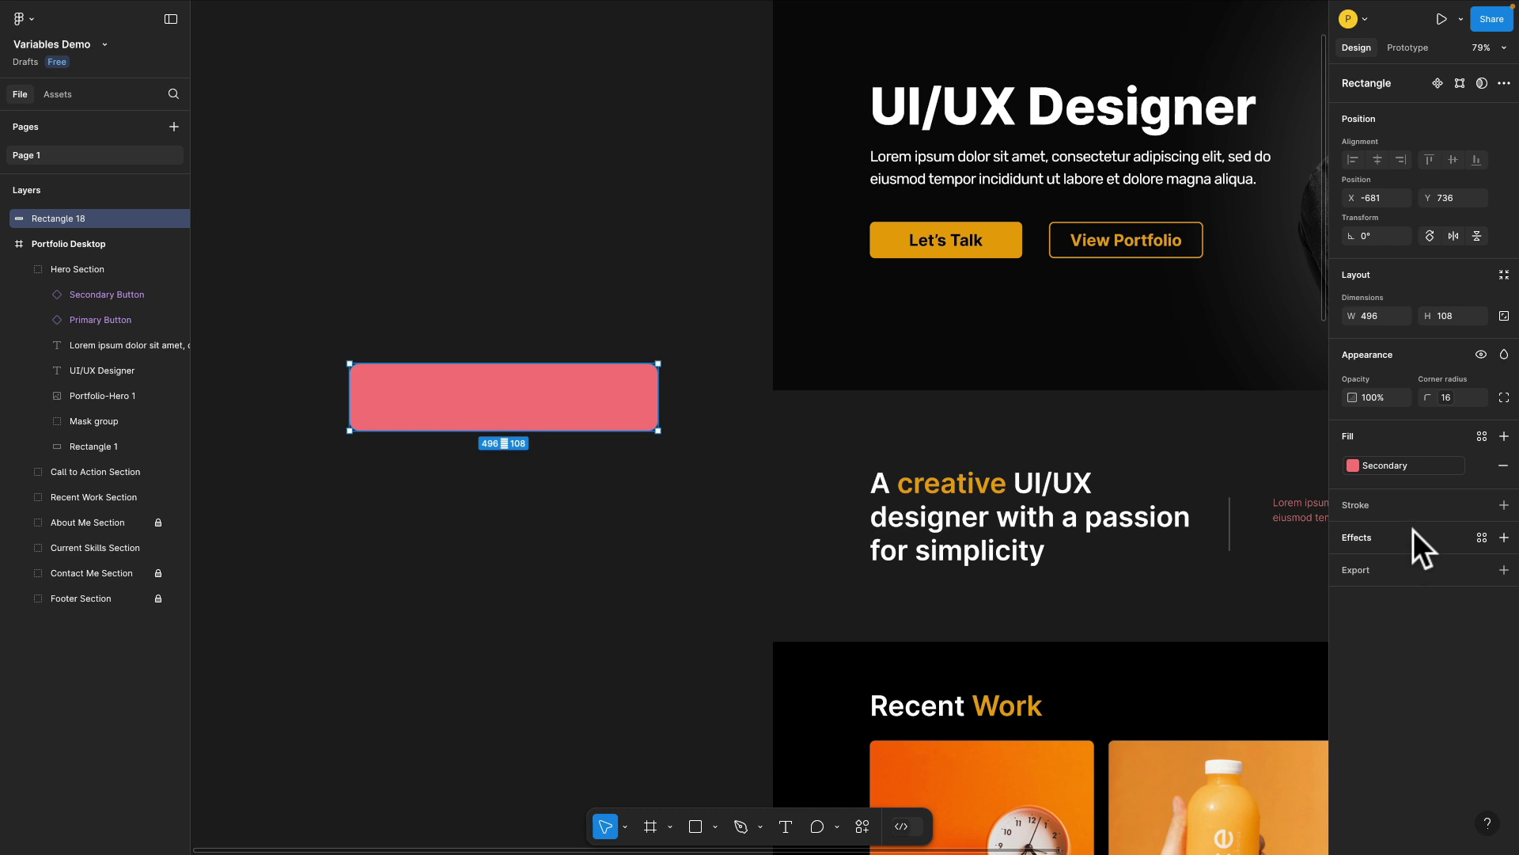
left_click(1503, 504)
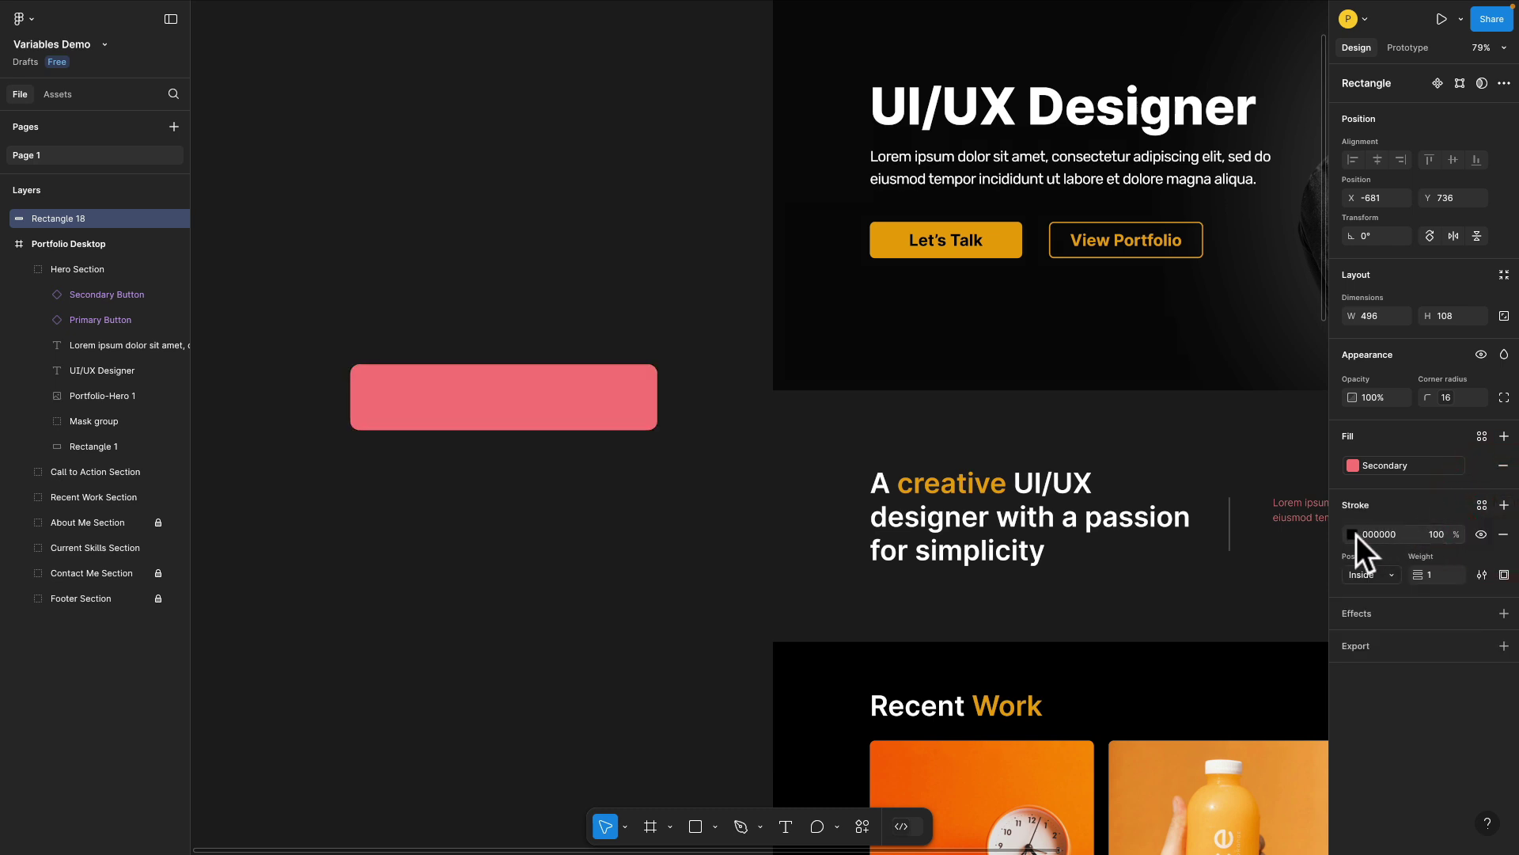
left_click(1353, 534)
left_click(1214, 446)
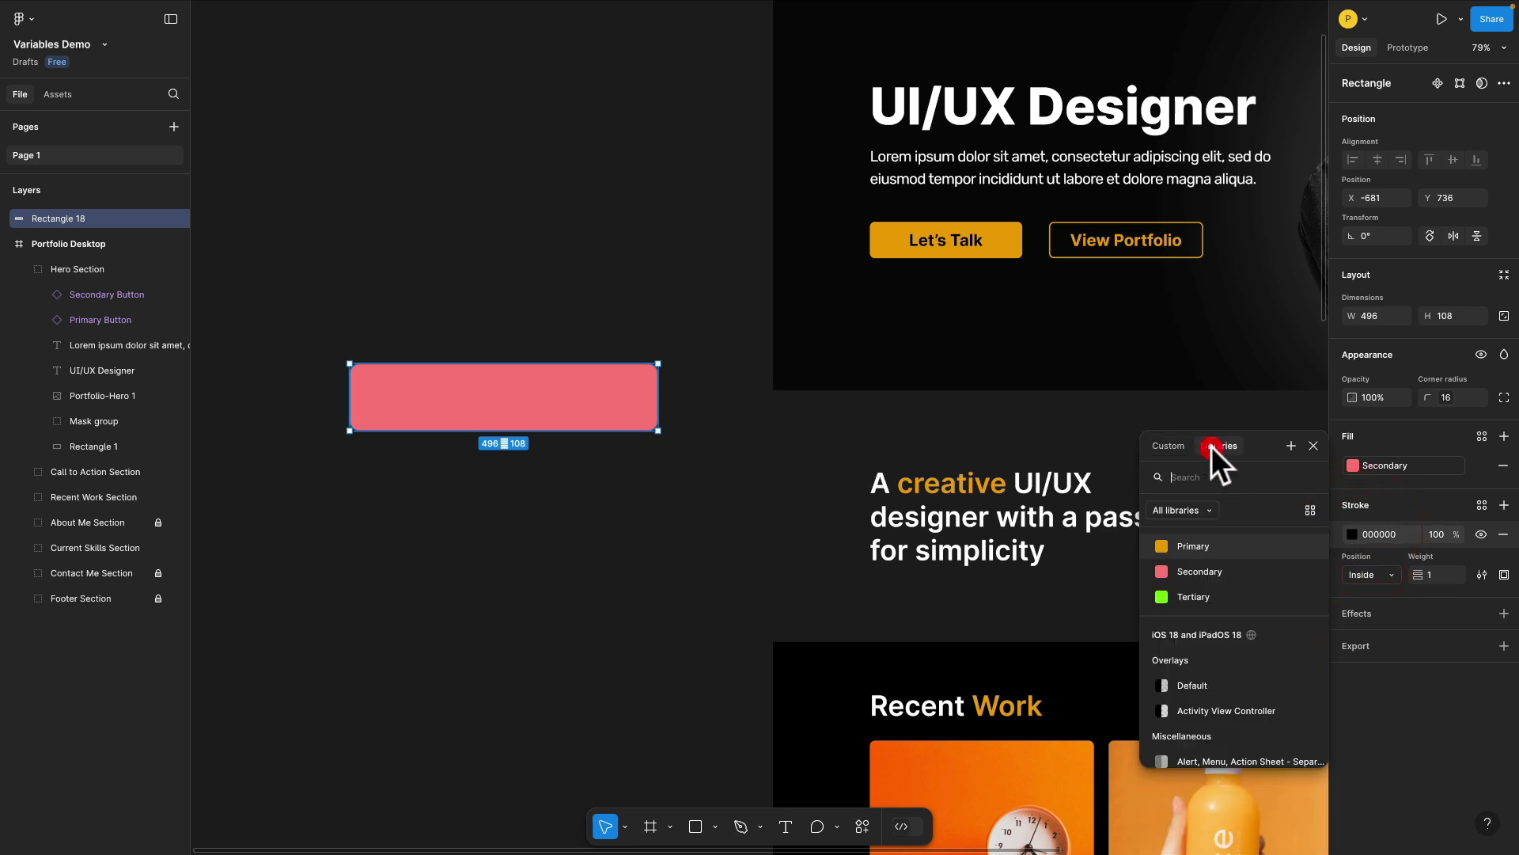
left_click(1189, 595)
key("ctrl+z")
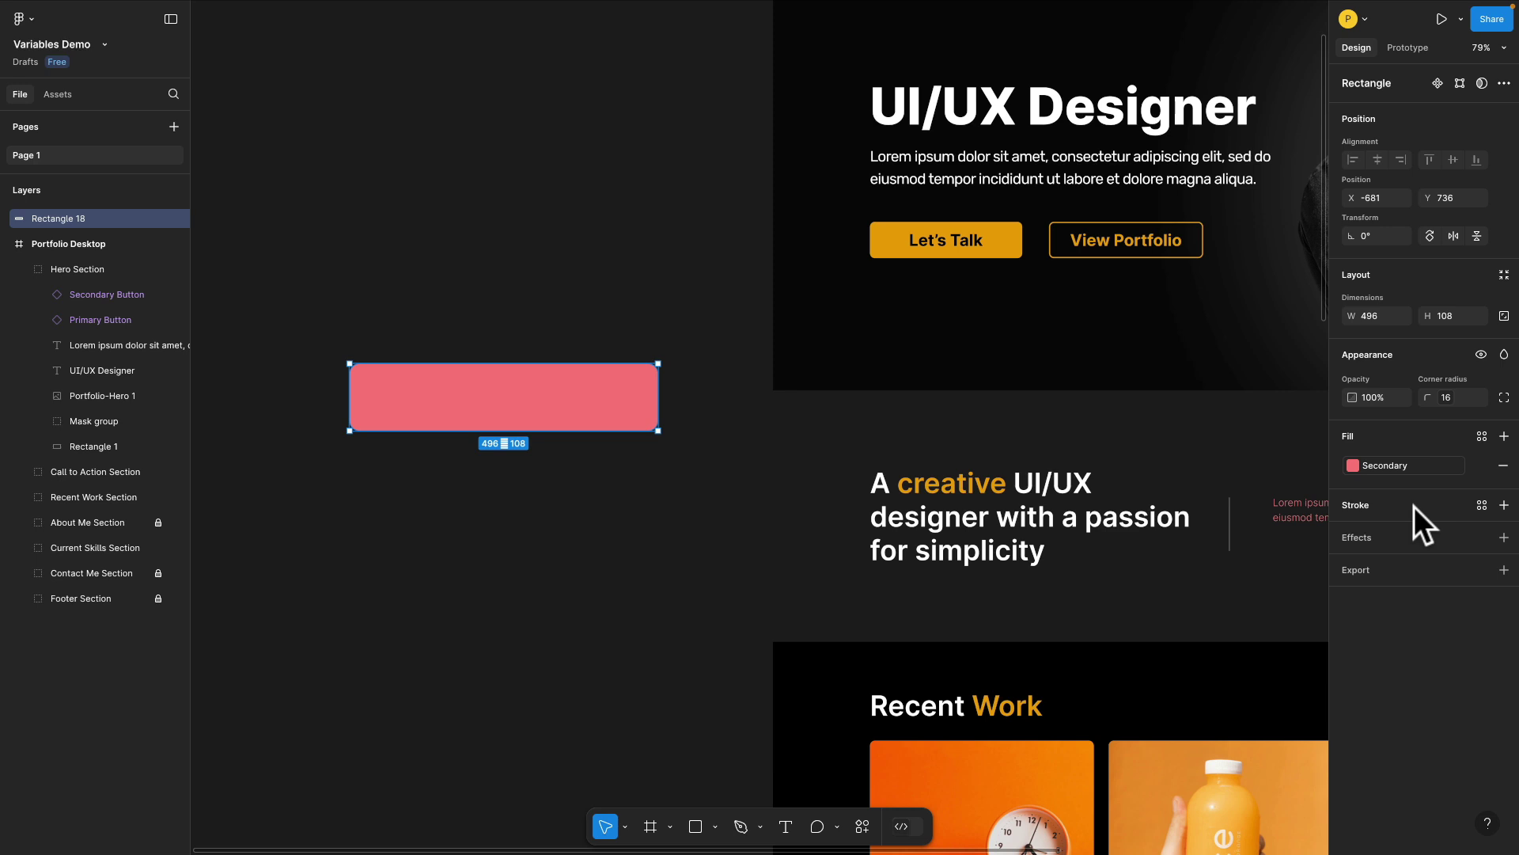
Add an inside stroke to the rectangle using the Tertiary color variable and bind its weight to the Primatives Small variable.
left_click(1503, 507)
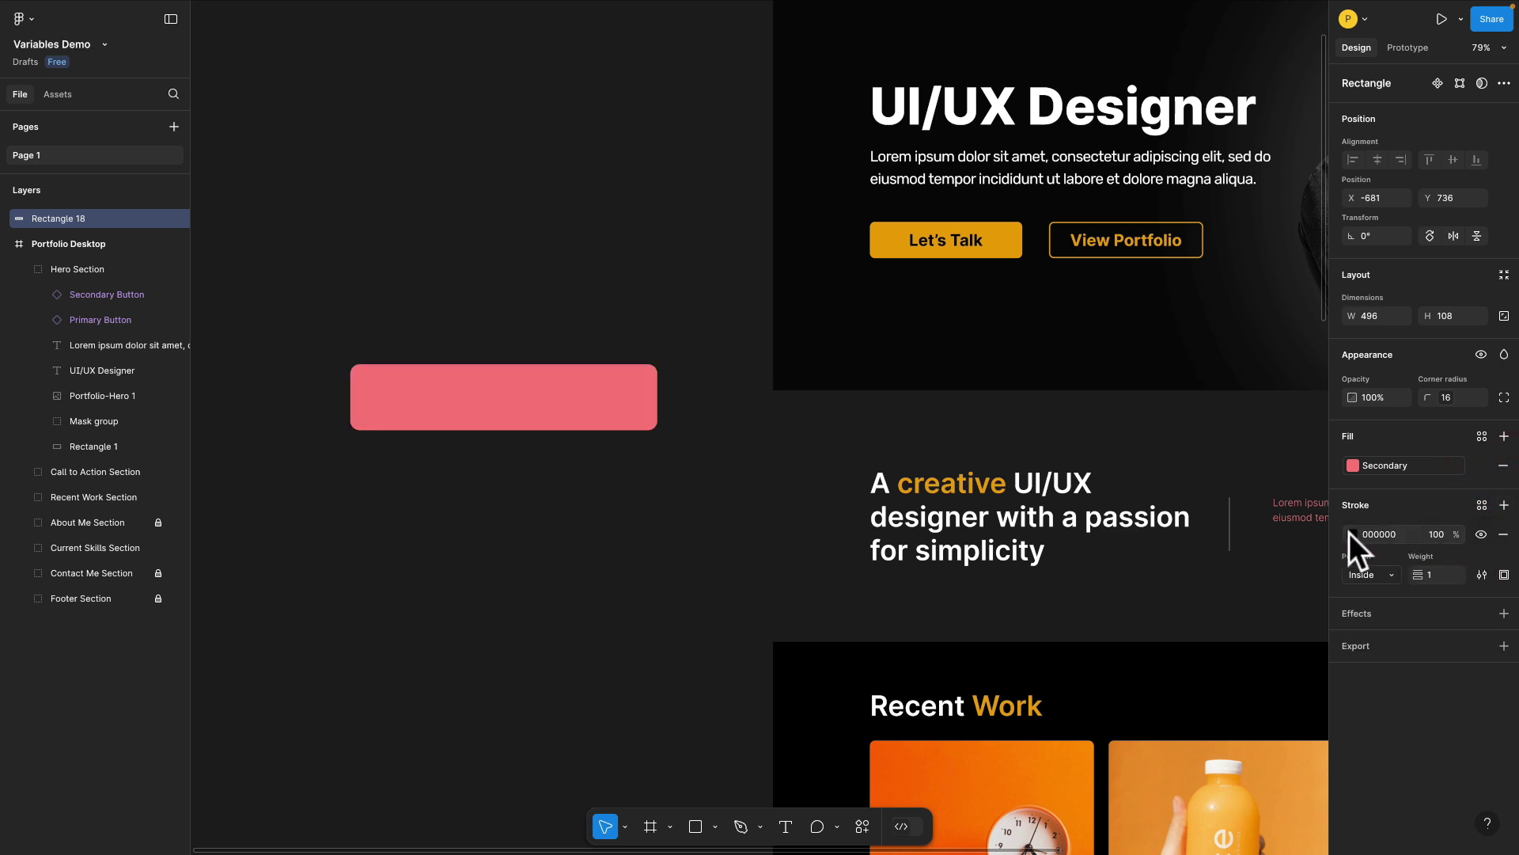
left_click(1353, 534)
left_click(1222, 448)
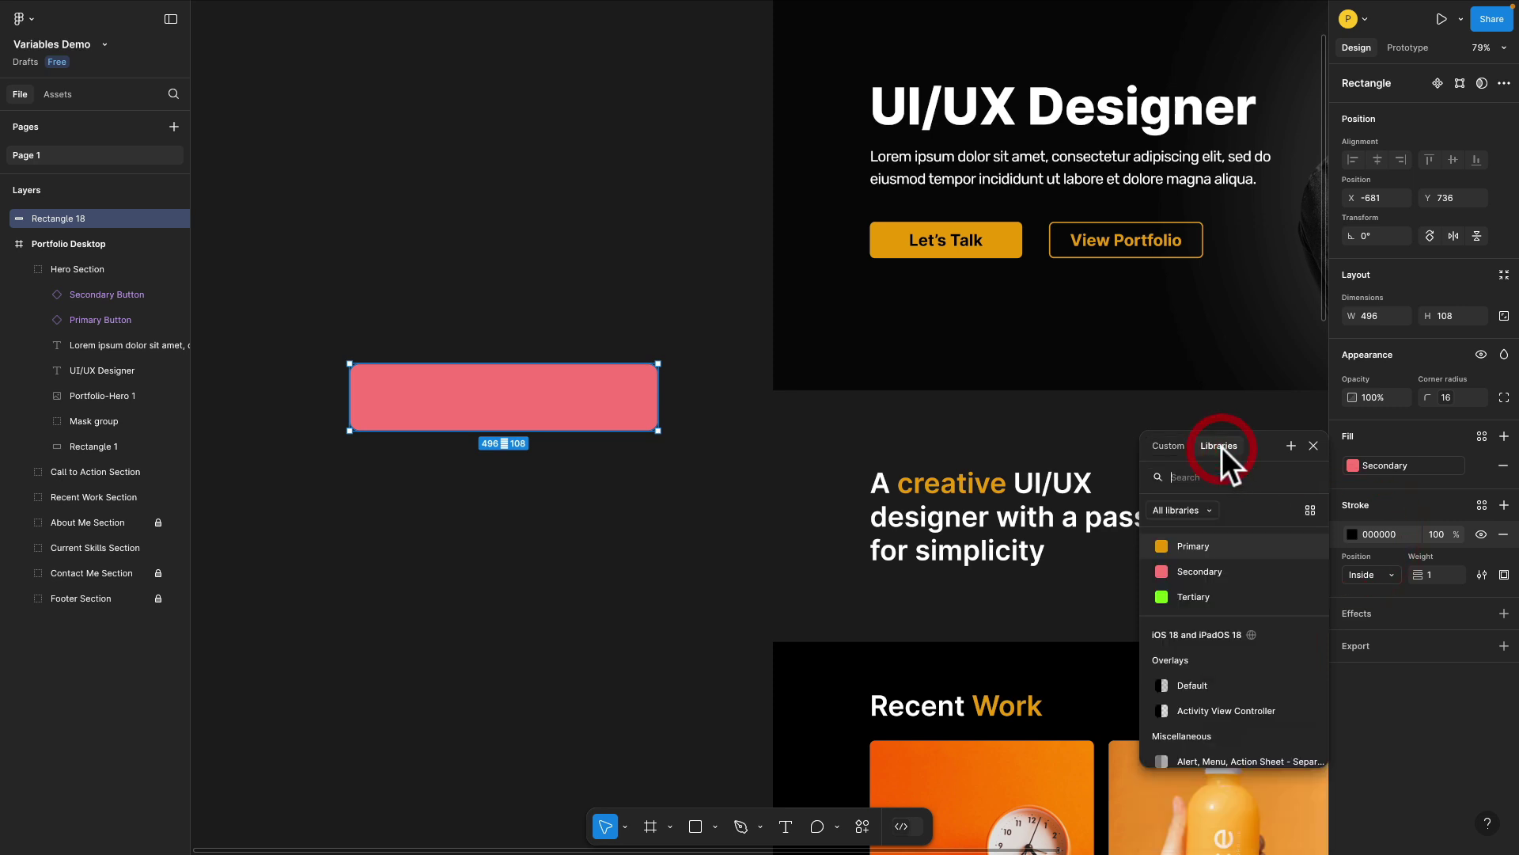
left_click(1190, 596)
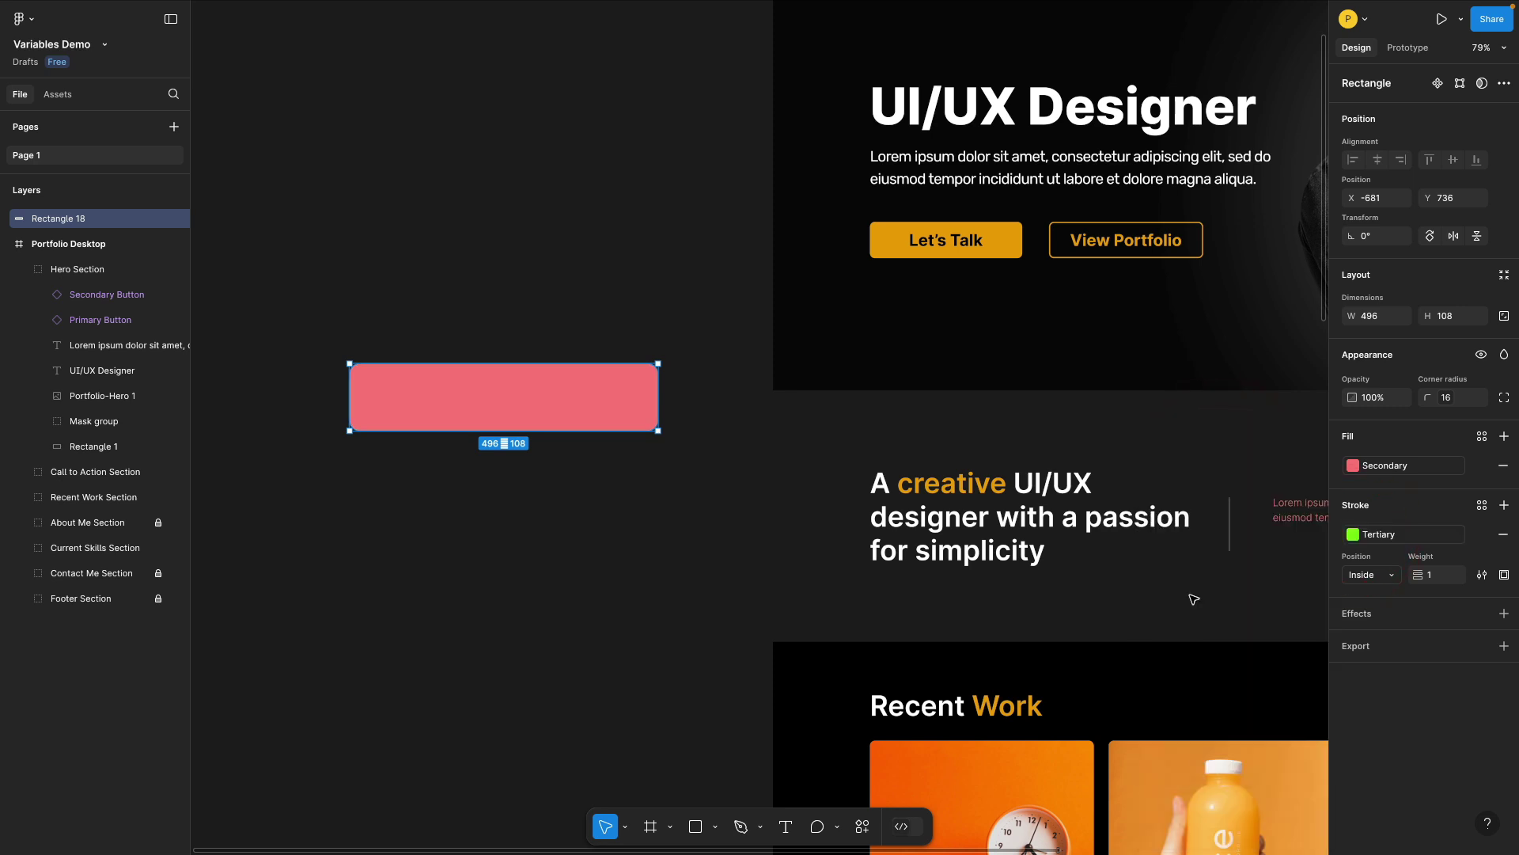
left_click(1456, 575)
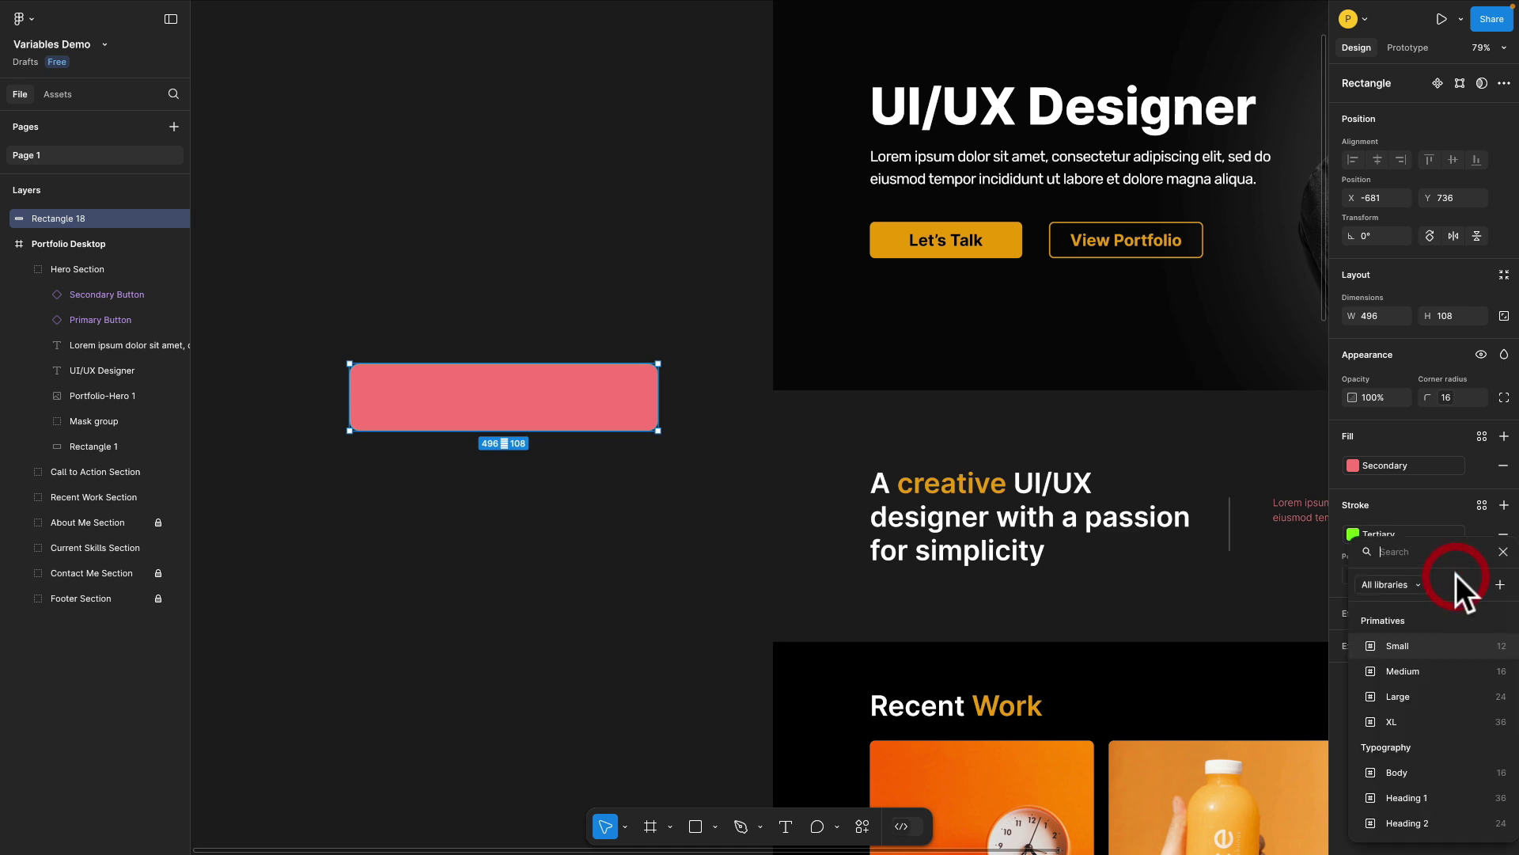
left_click(1407, 646)
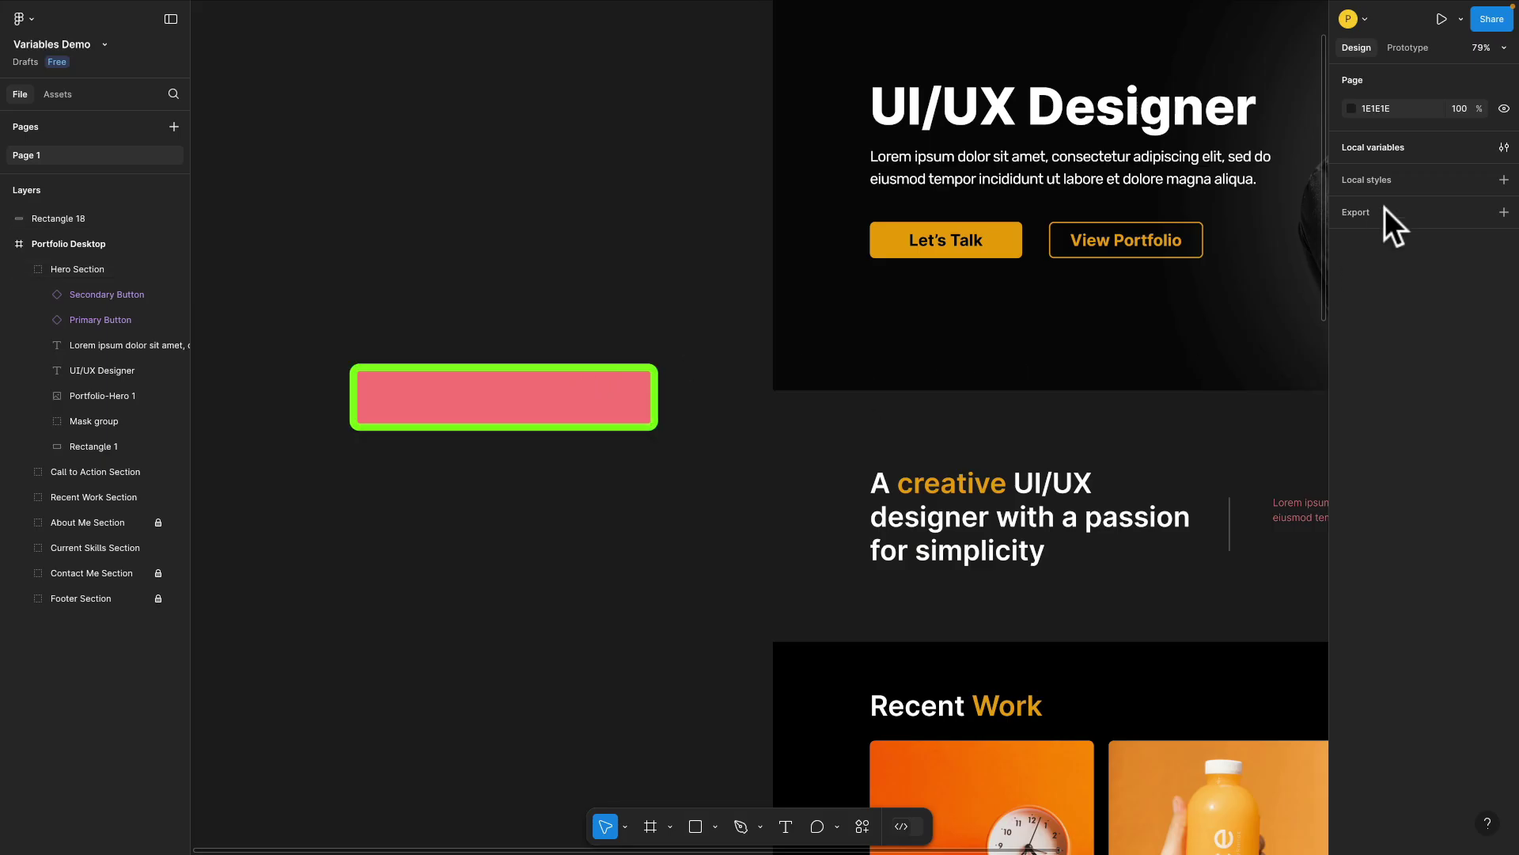
Remove the Tertiary stroke from the rectangle and deselect it.
left_click(578, 420)
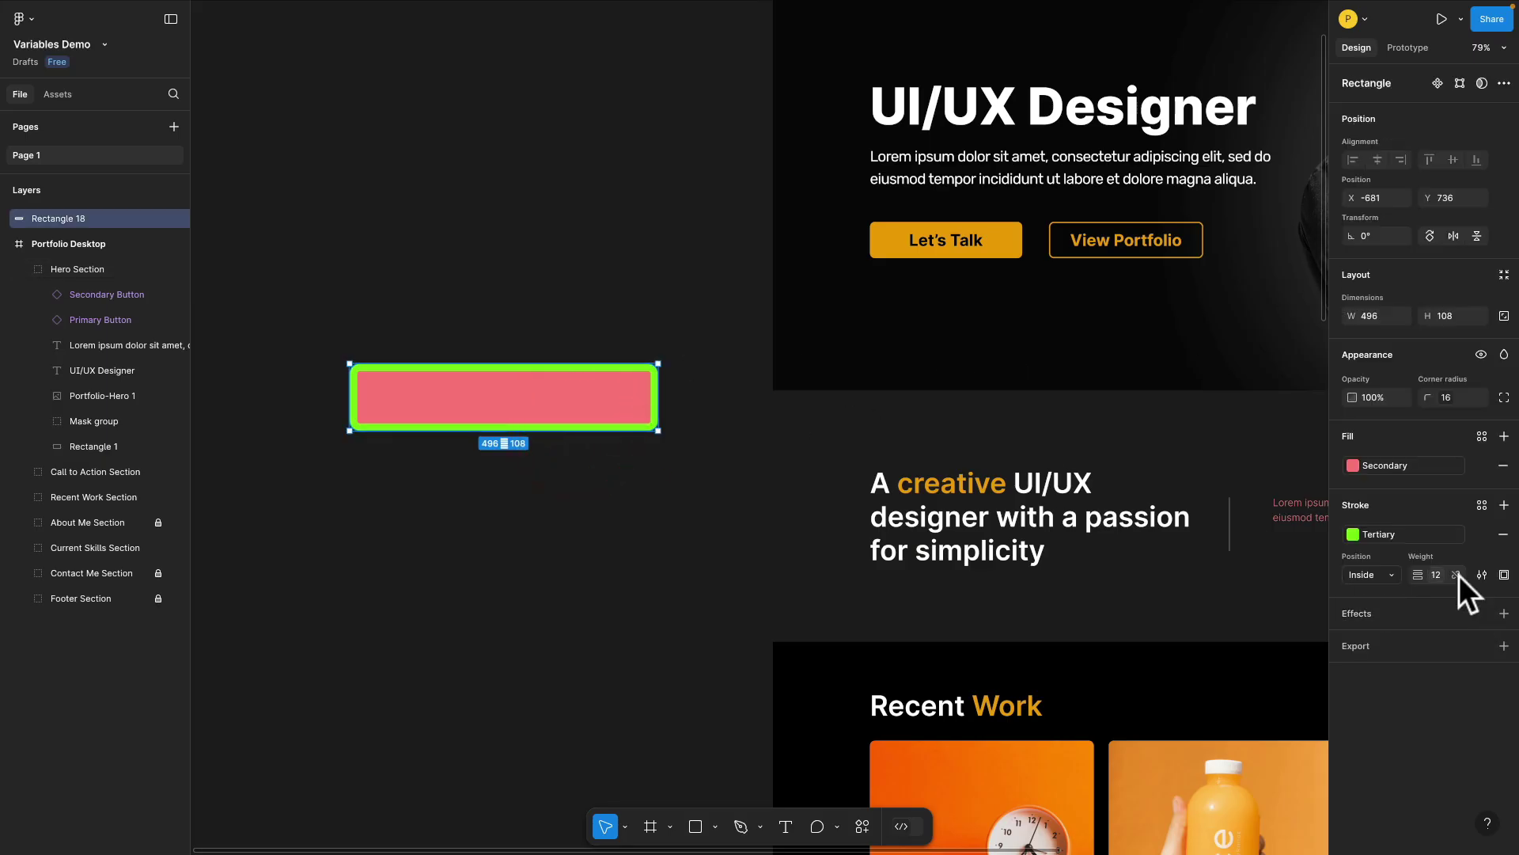
left_click(1504, 534)
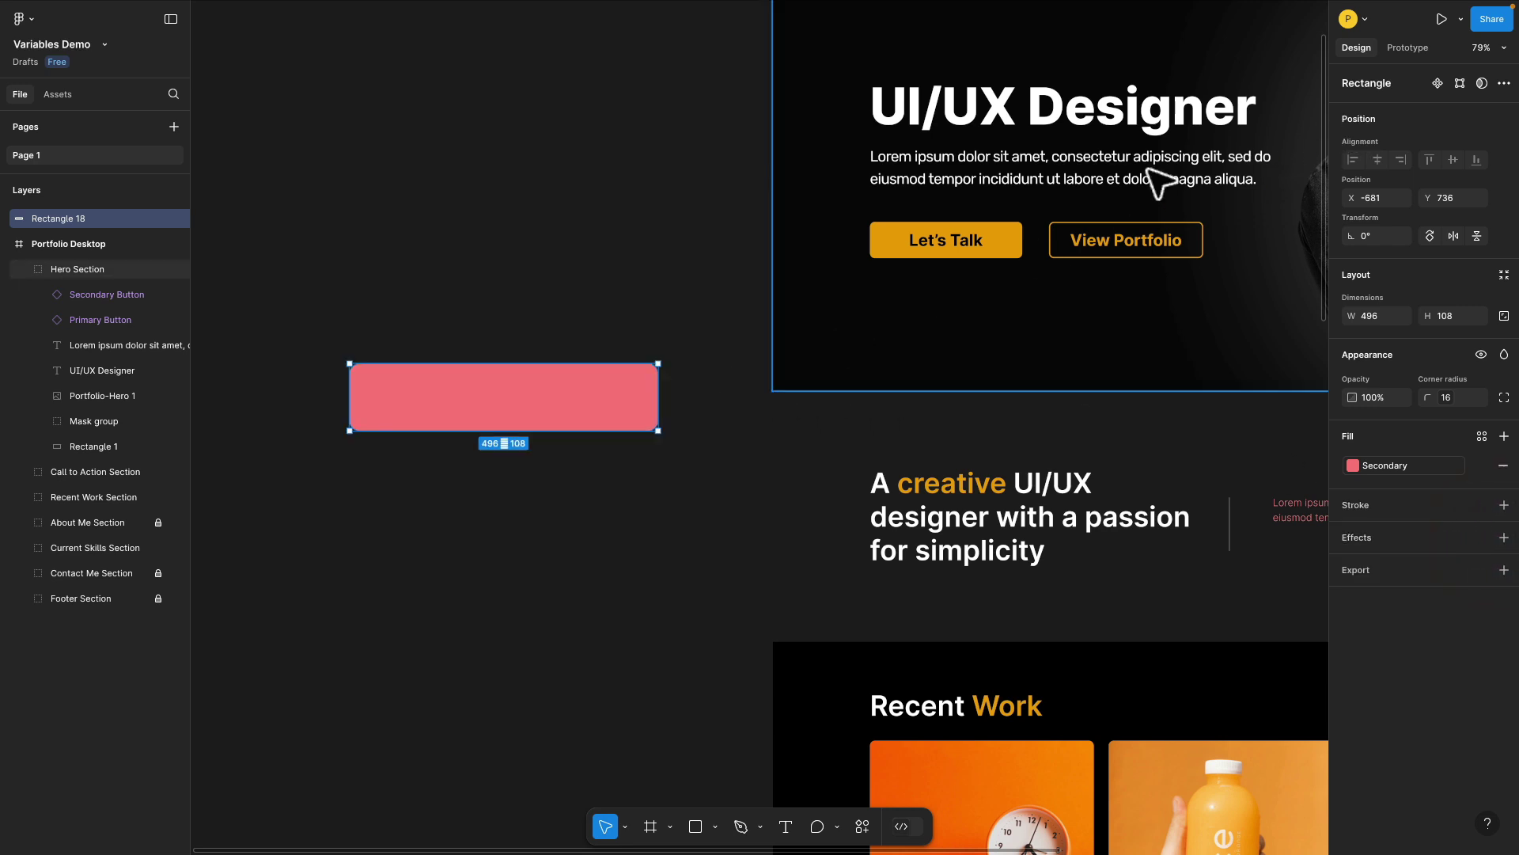
left_click(679, 479)
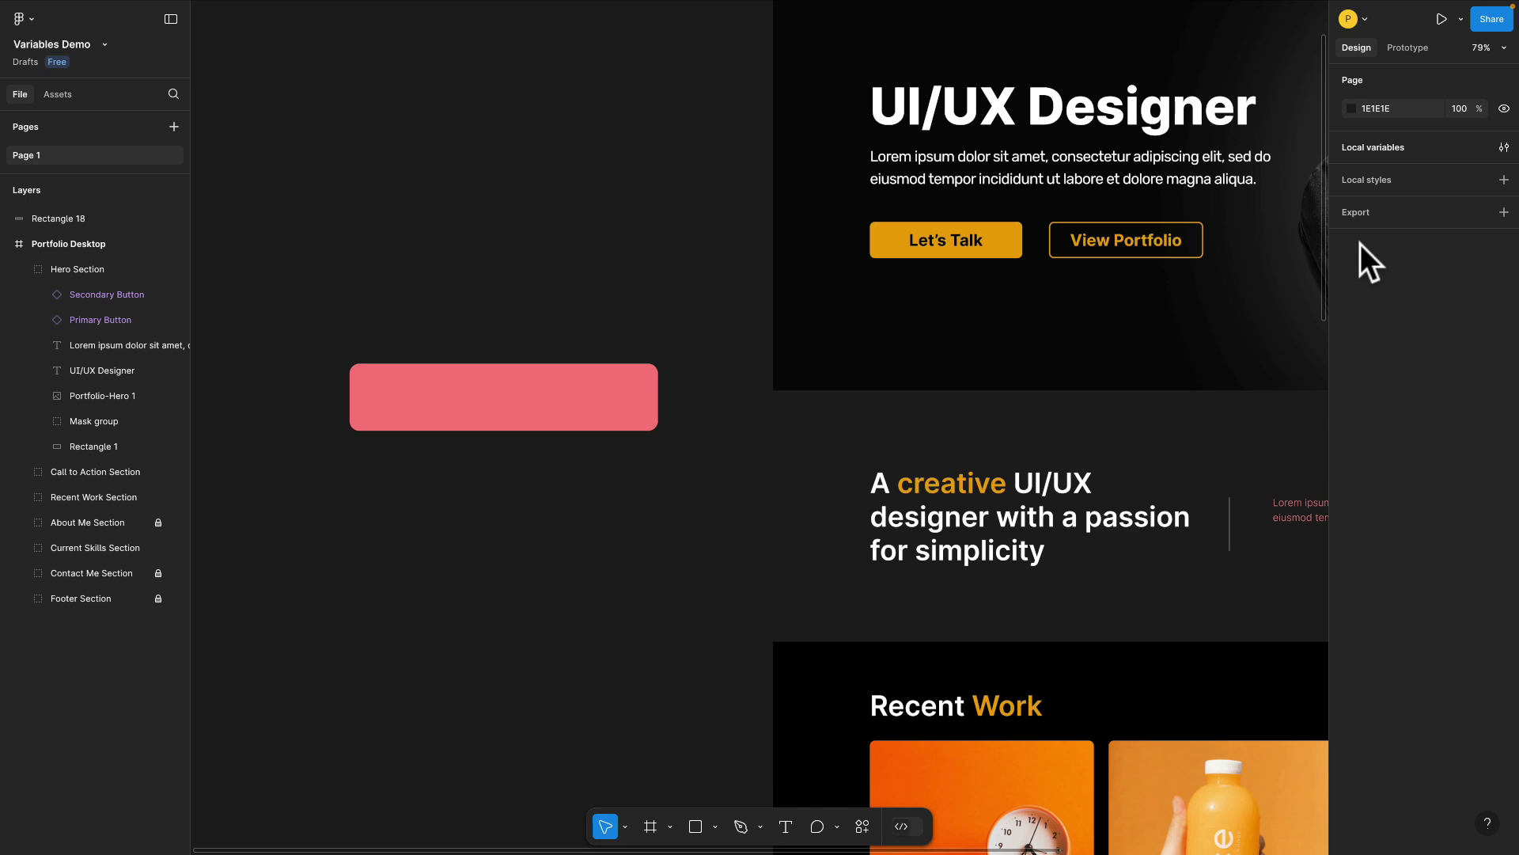
Create a number variable named XS with value 8 in the Primatives collection.
left_click(1504, 147)
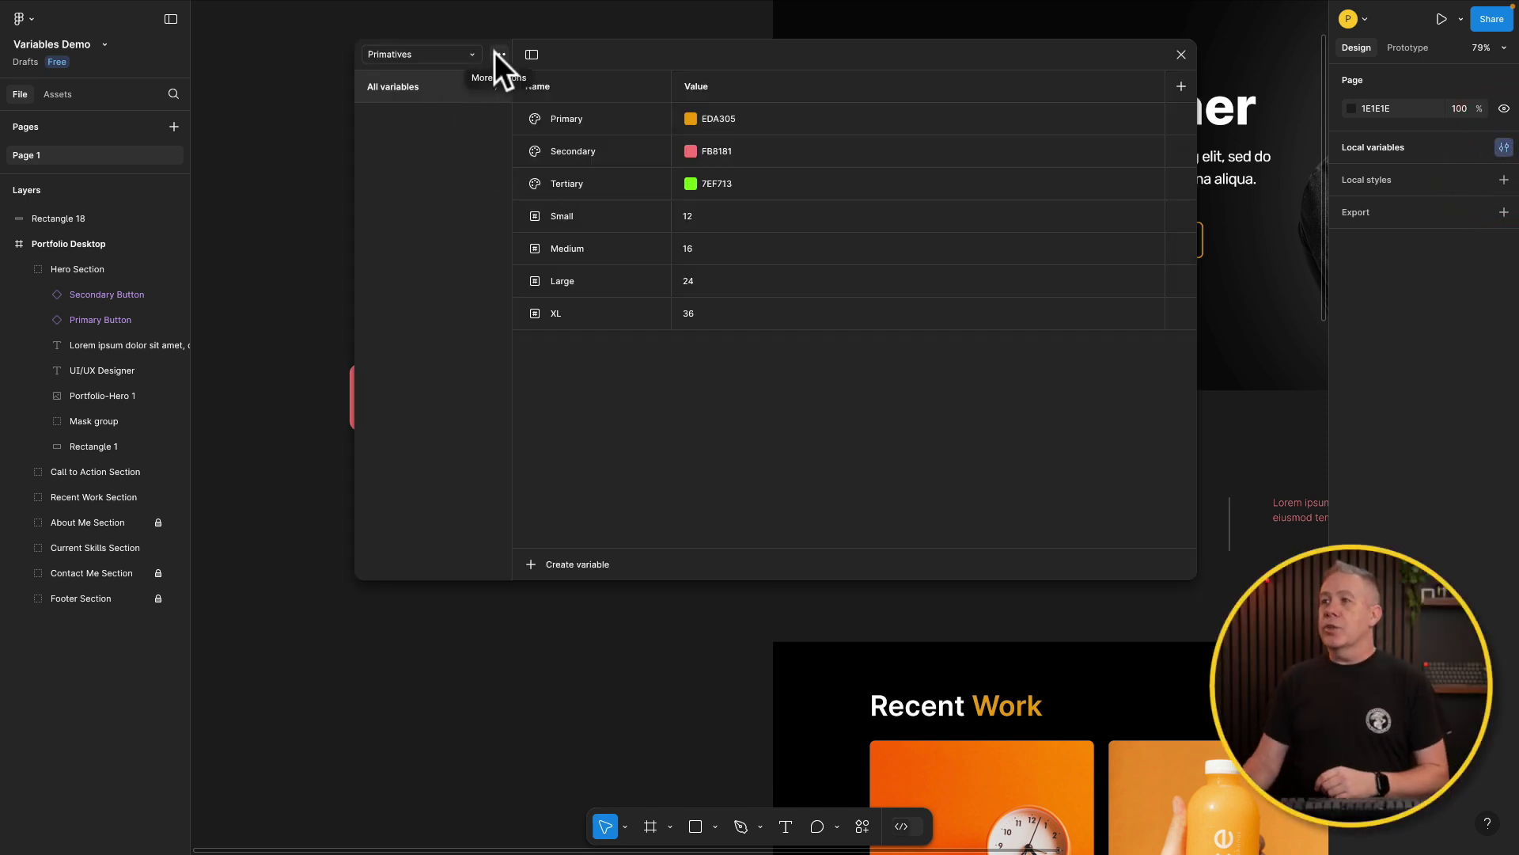
left_click(530, 564)
left_click(561, 613)
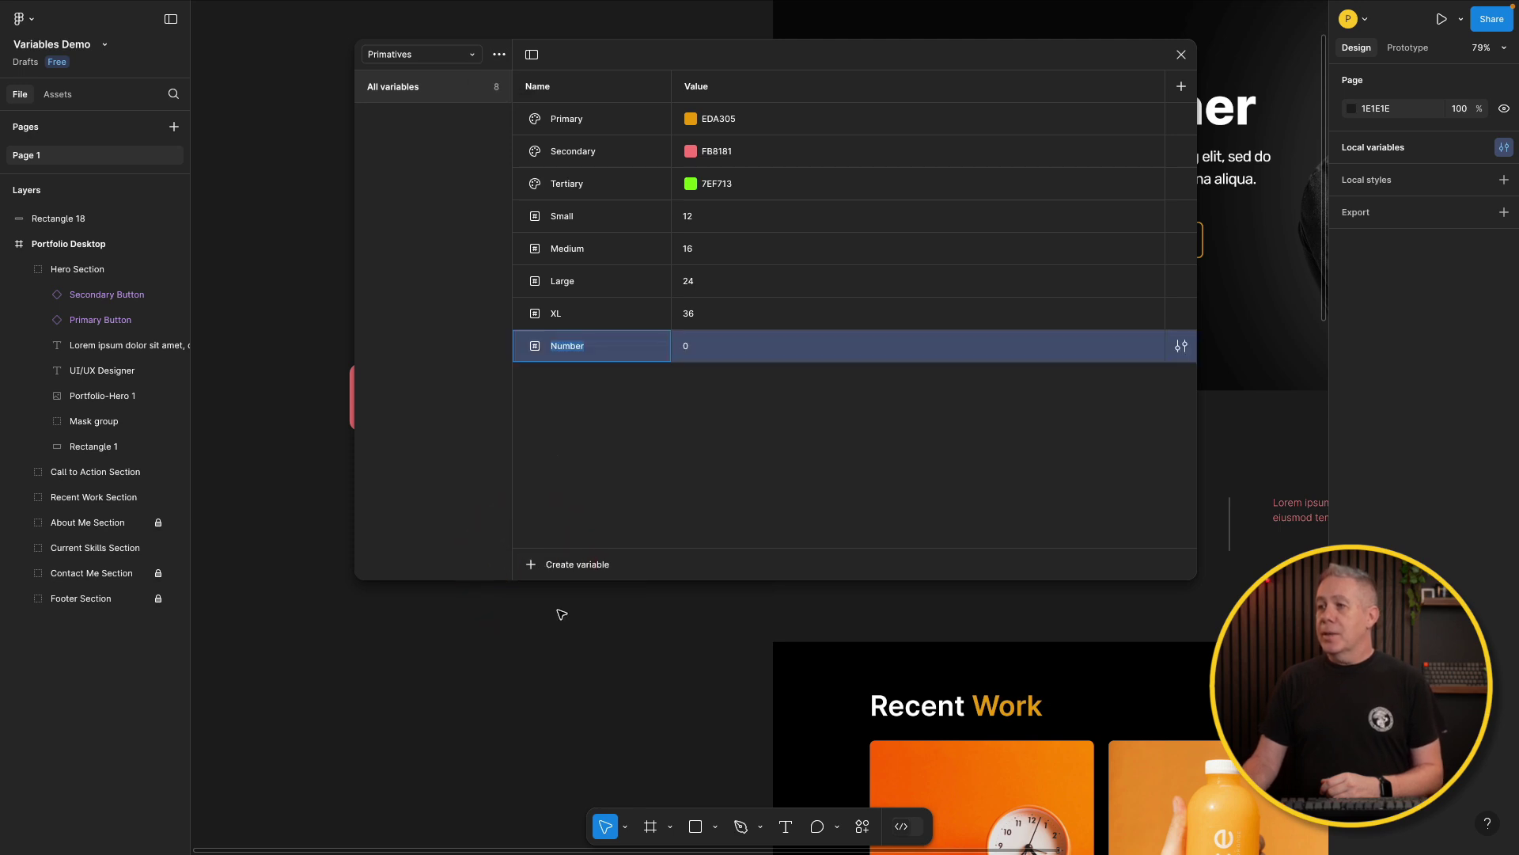
type("XS")
left_click(698, 337)
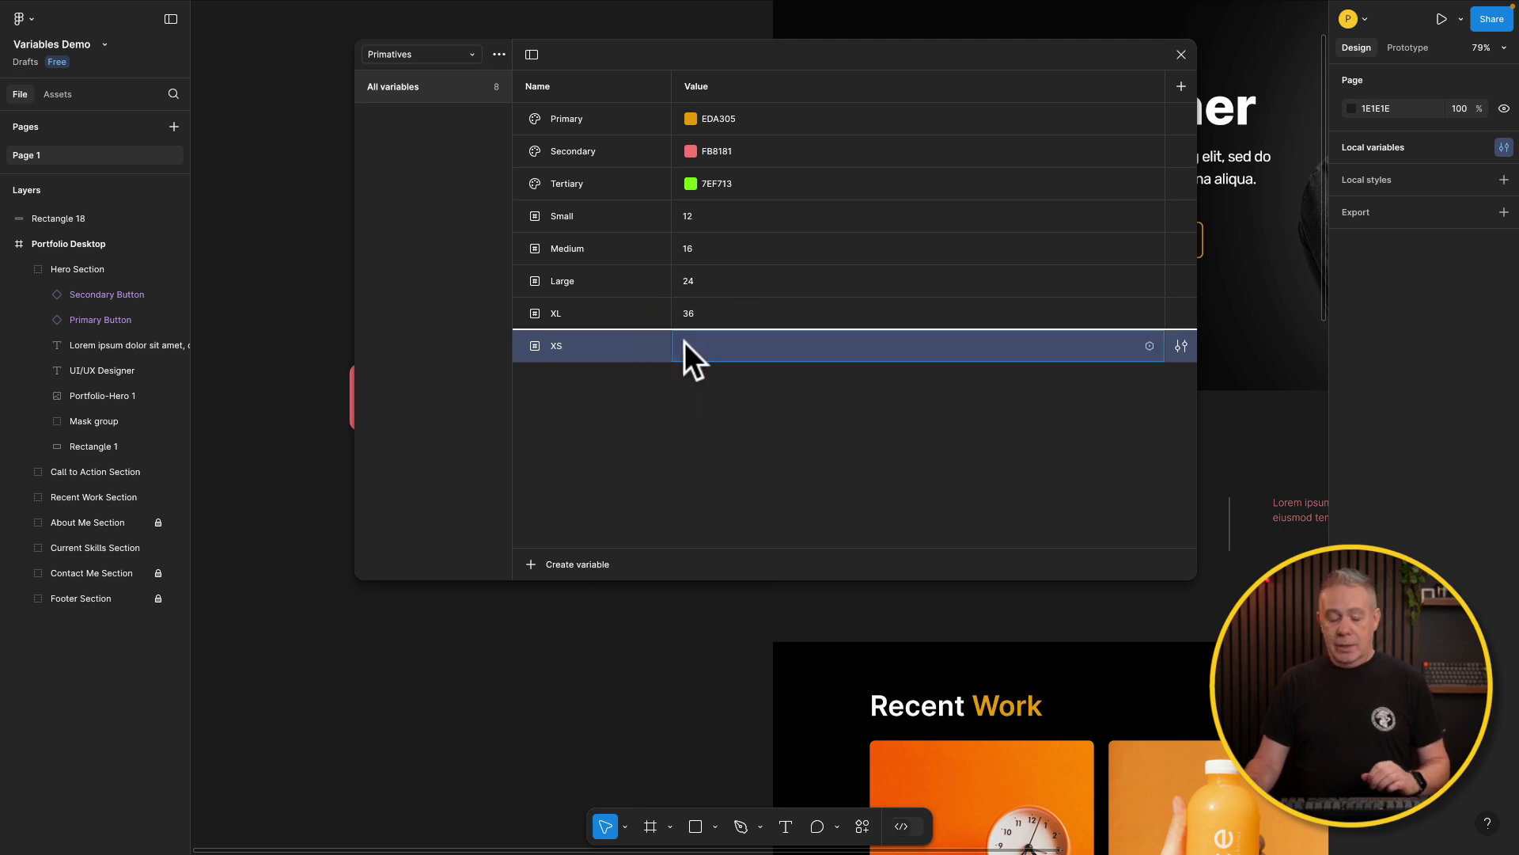
type("8")
left_click(671, 346)
left_click(673, 416)
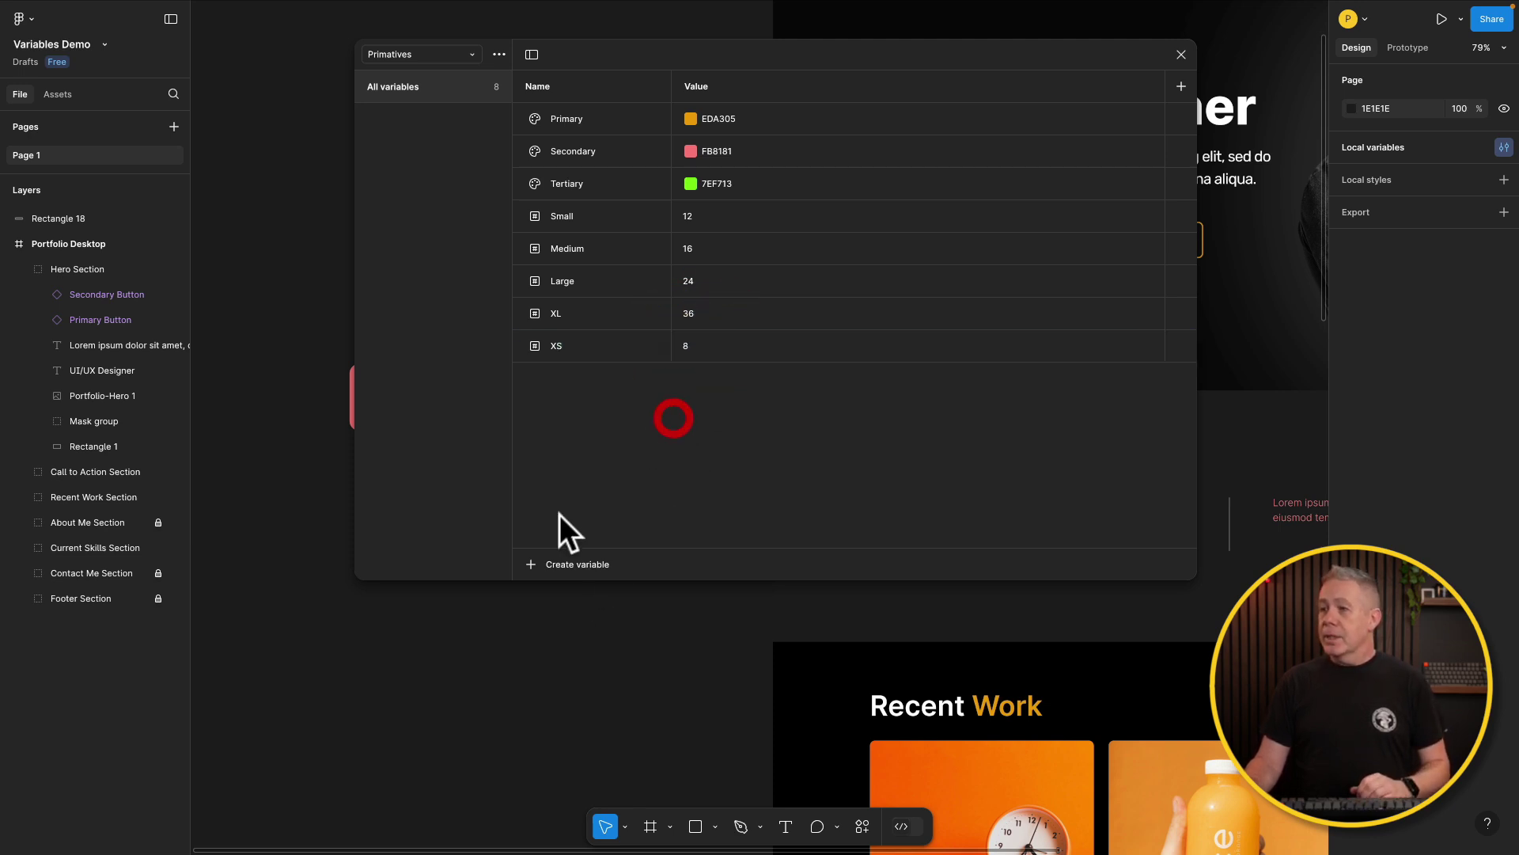
Add a number variable named XXS with value 4 to the Primatives collection and close the variables window.
left_click(529, 564)
left_click(543, 597)
type("XXS")
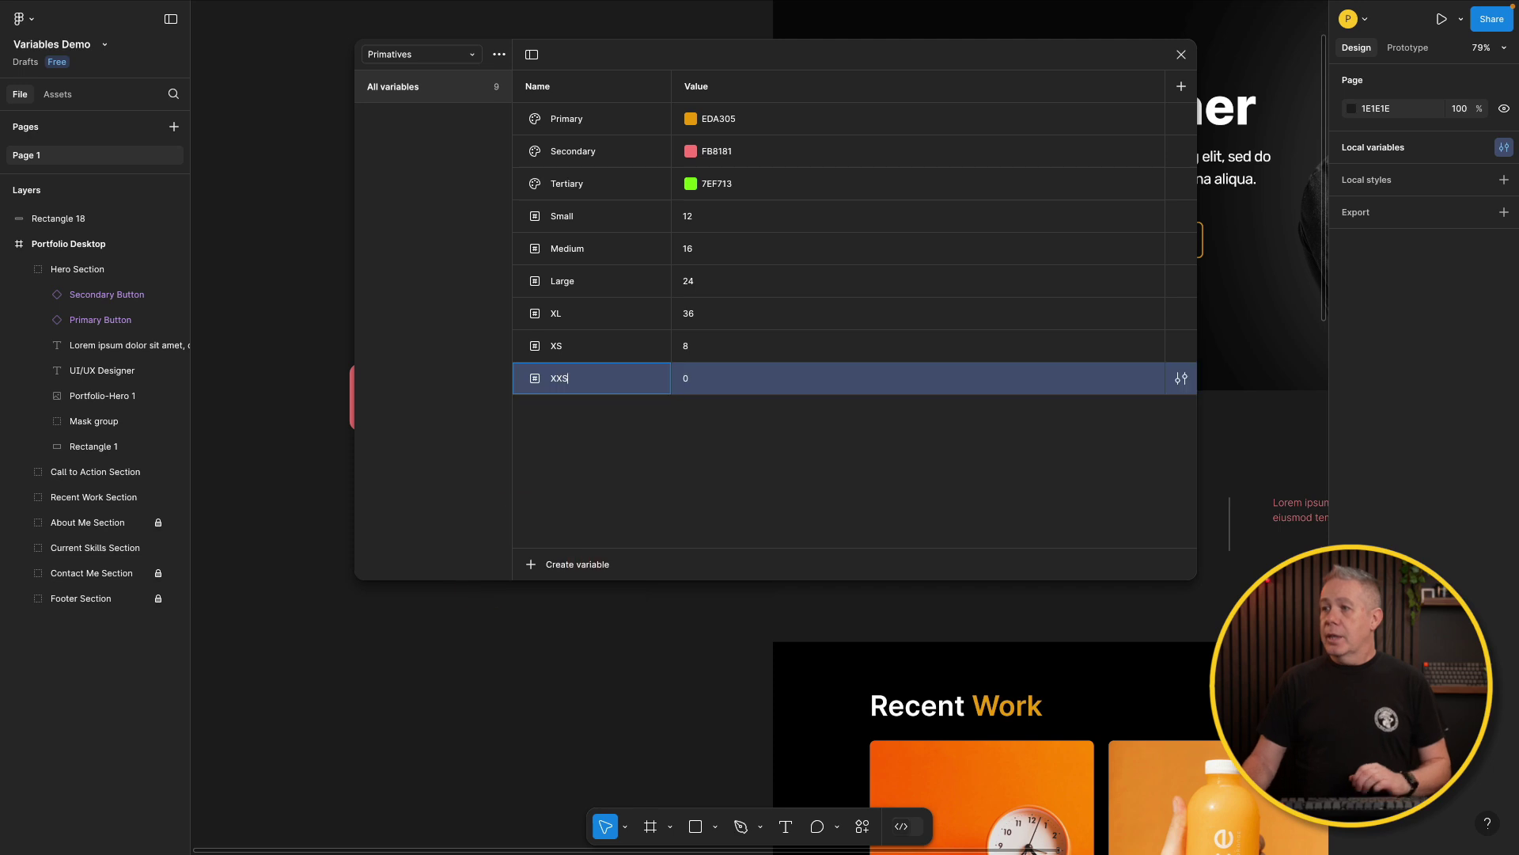
left_click(691, 386)
type("4")
left_click(633, 438)
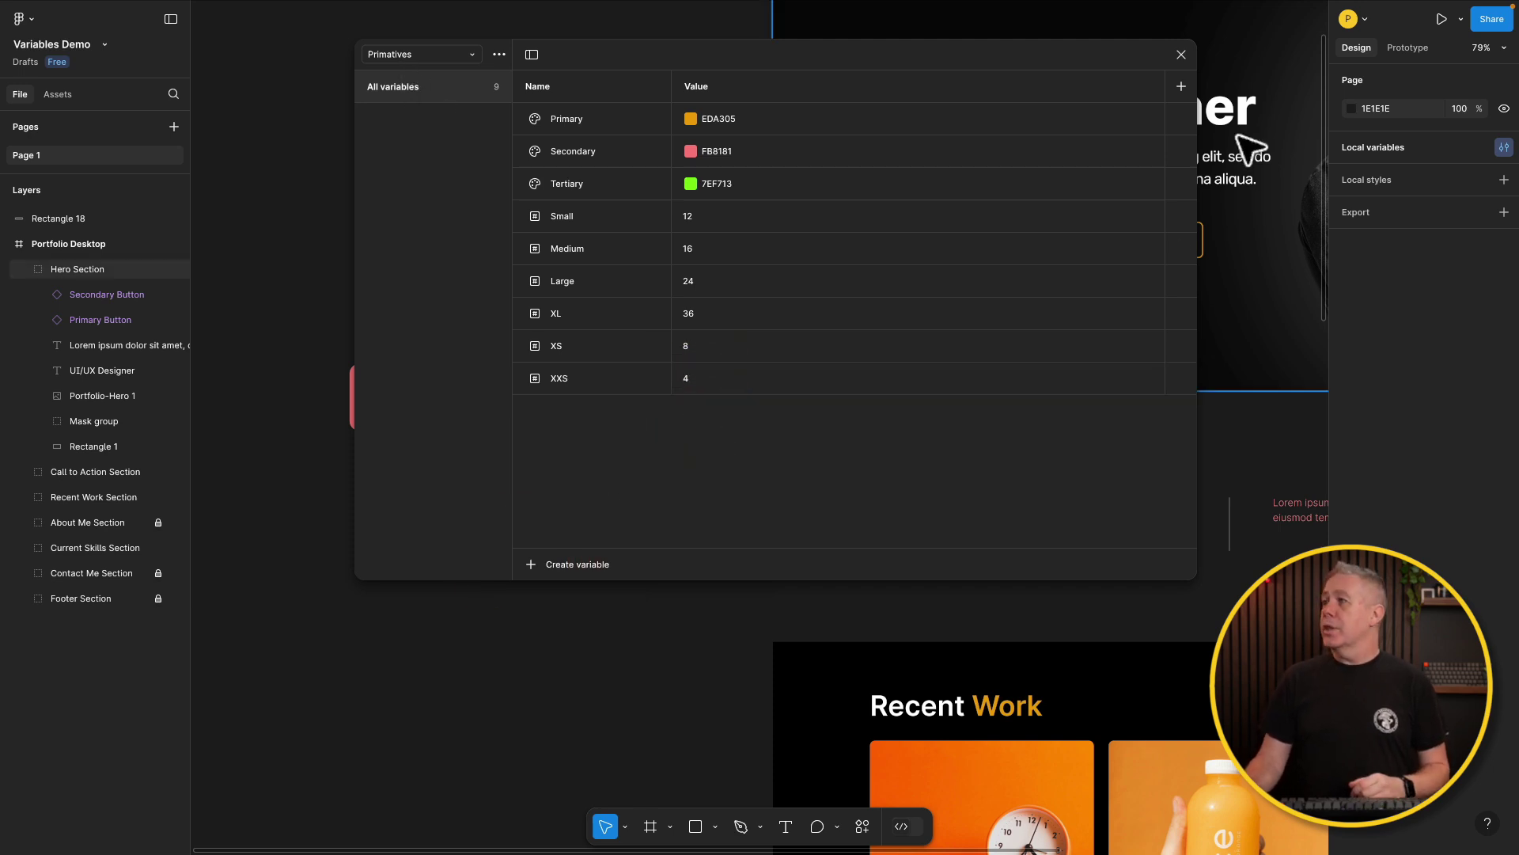
left_click(1182, 53)
Add an inside stroke to the pink rectangle using the Tertiary color variable and bind its weight to the XXS variable.
left_click(580, 410)
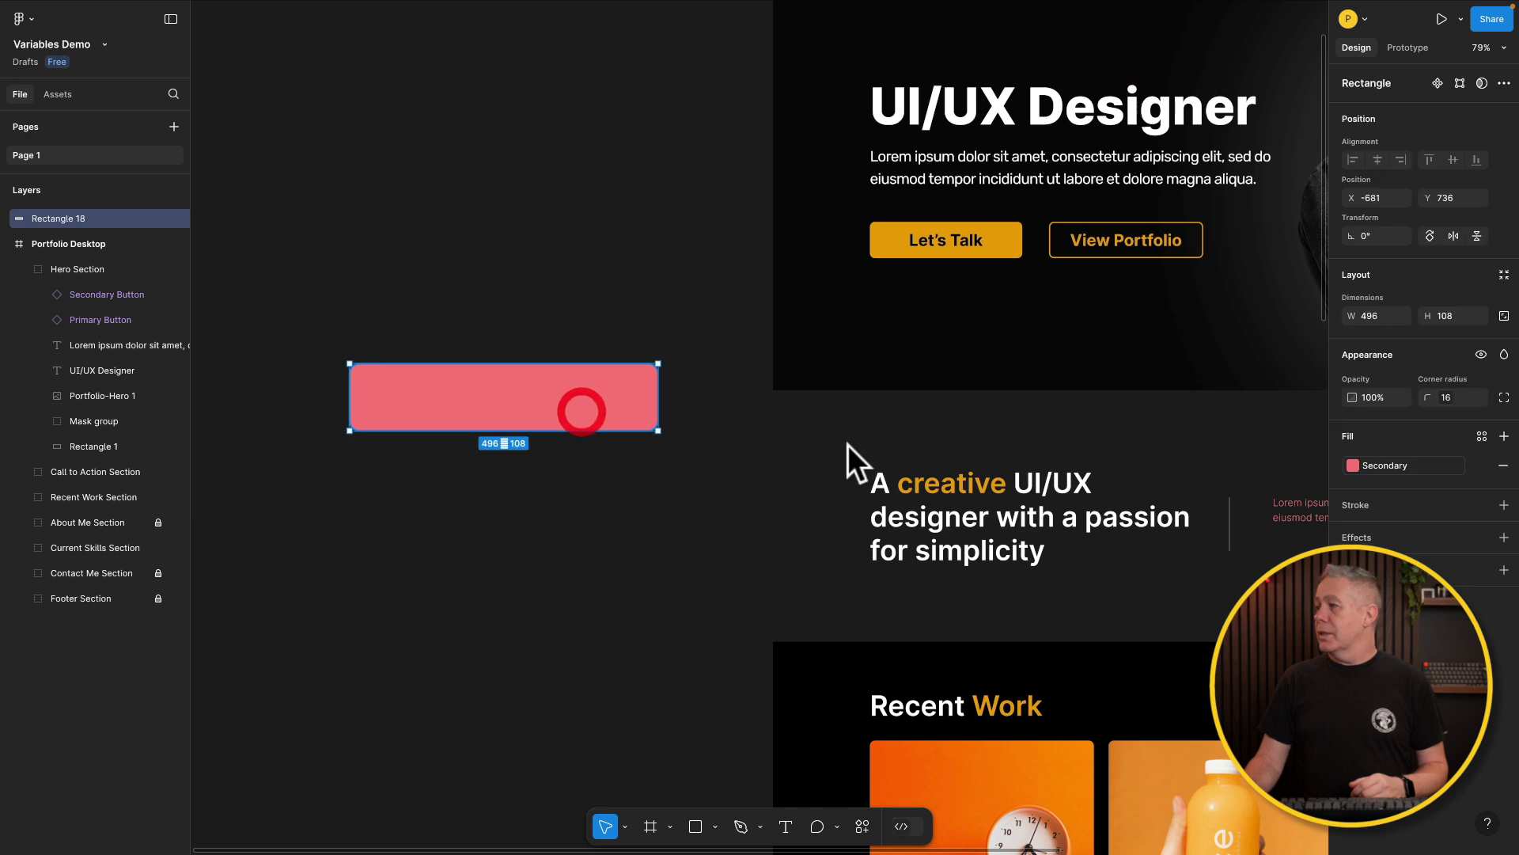
left_click(1504, 505)
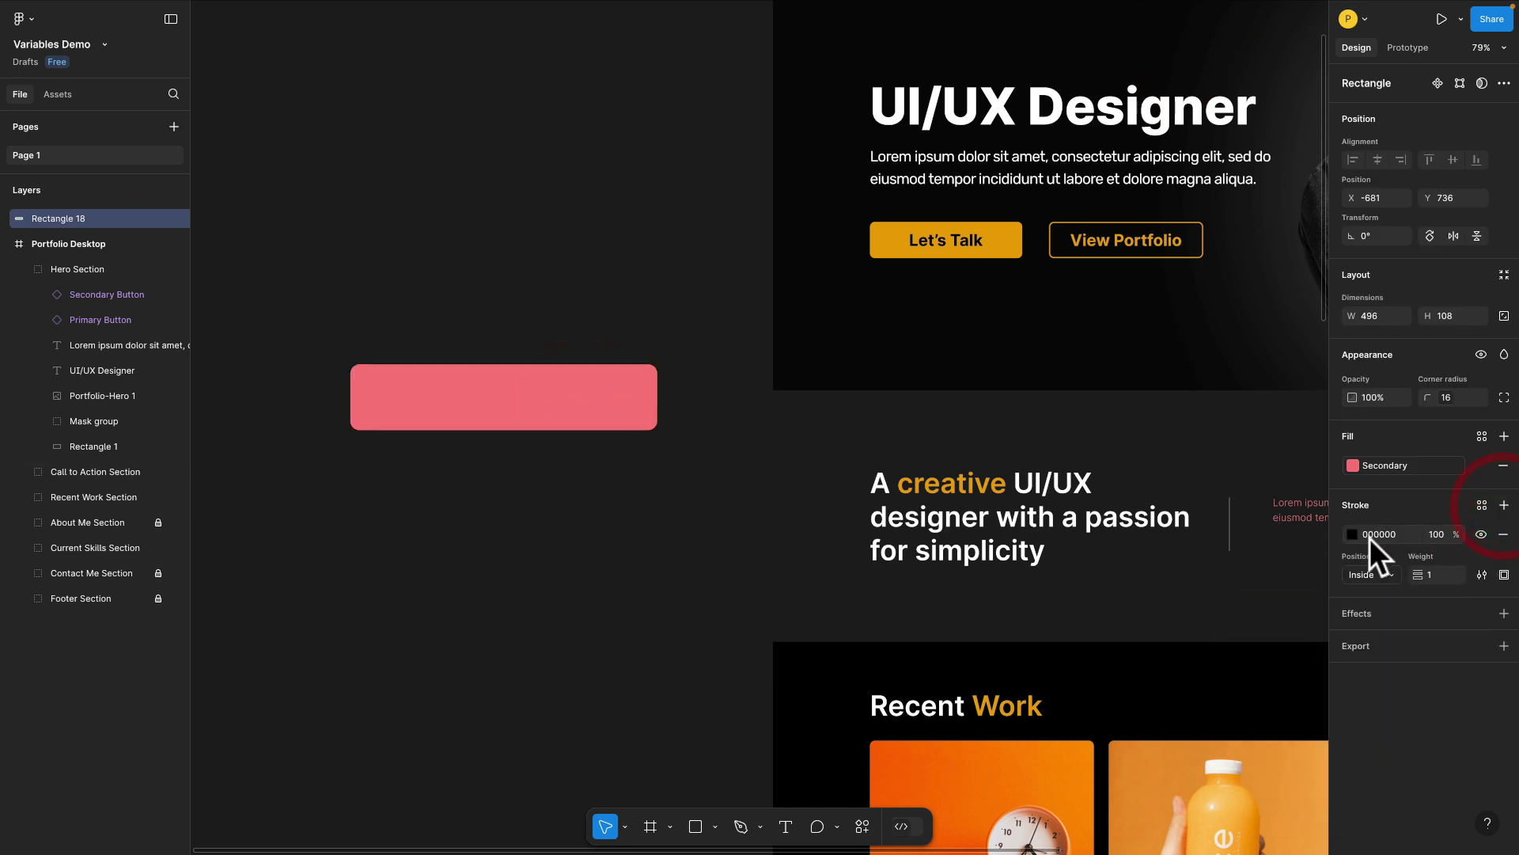
left_click(1352, 535)
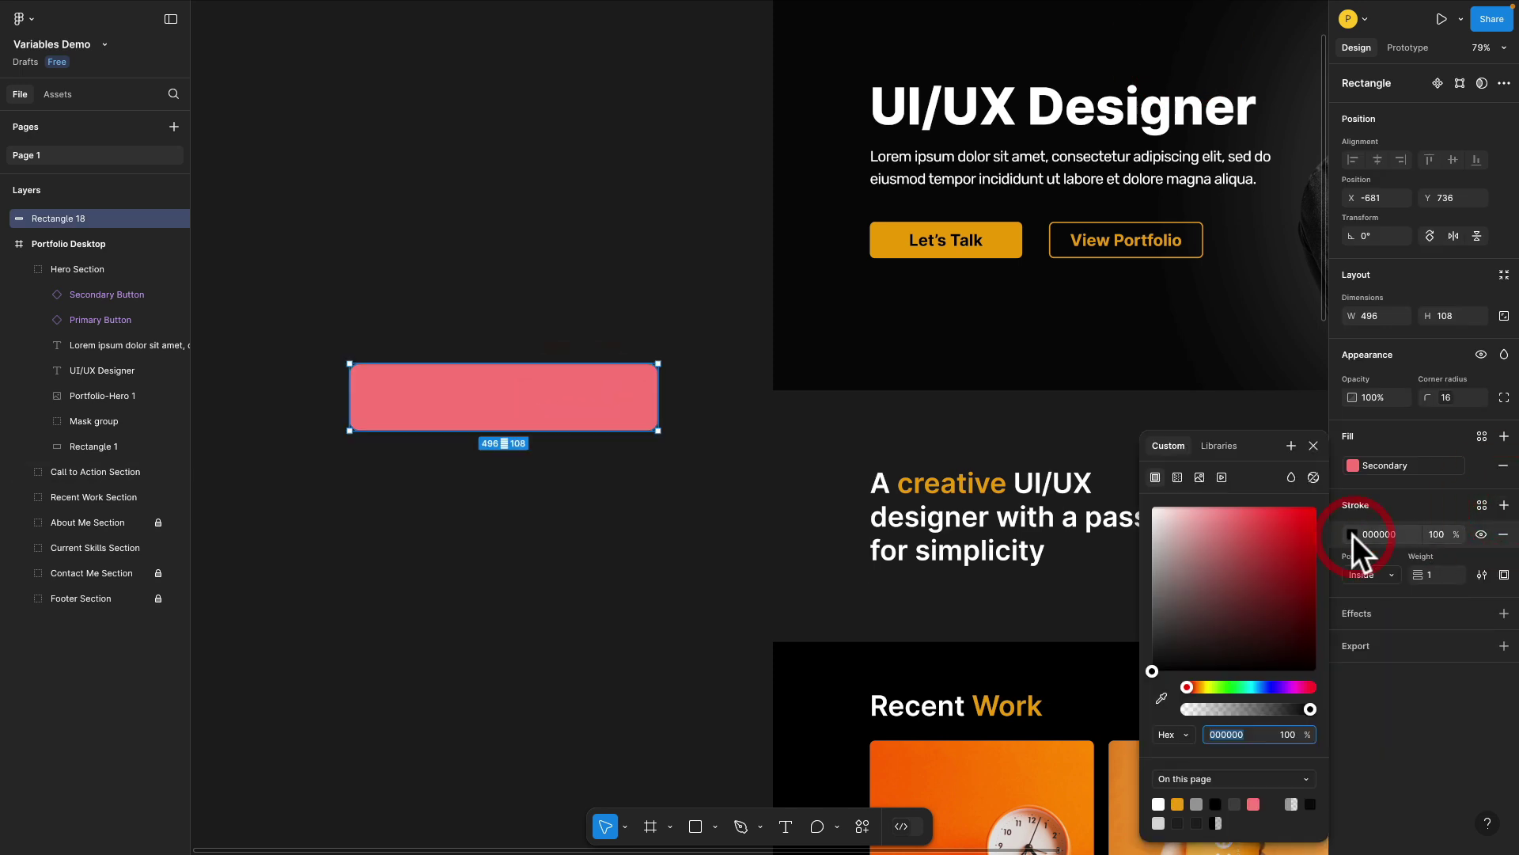
left_click(1218, 446)
left_click(1194, 591)
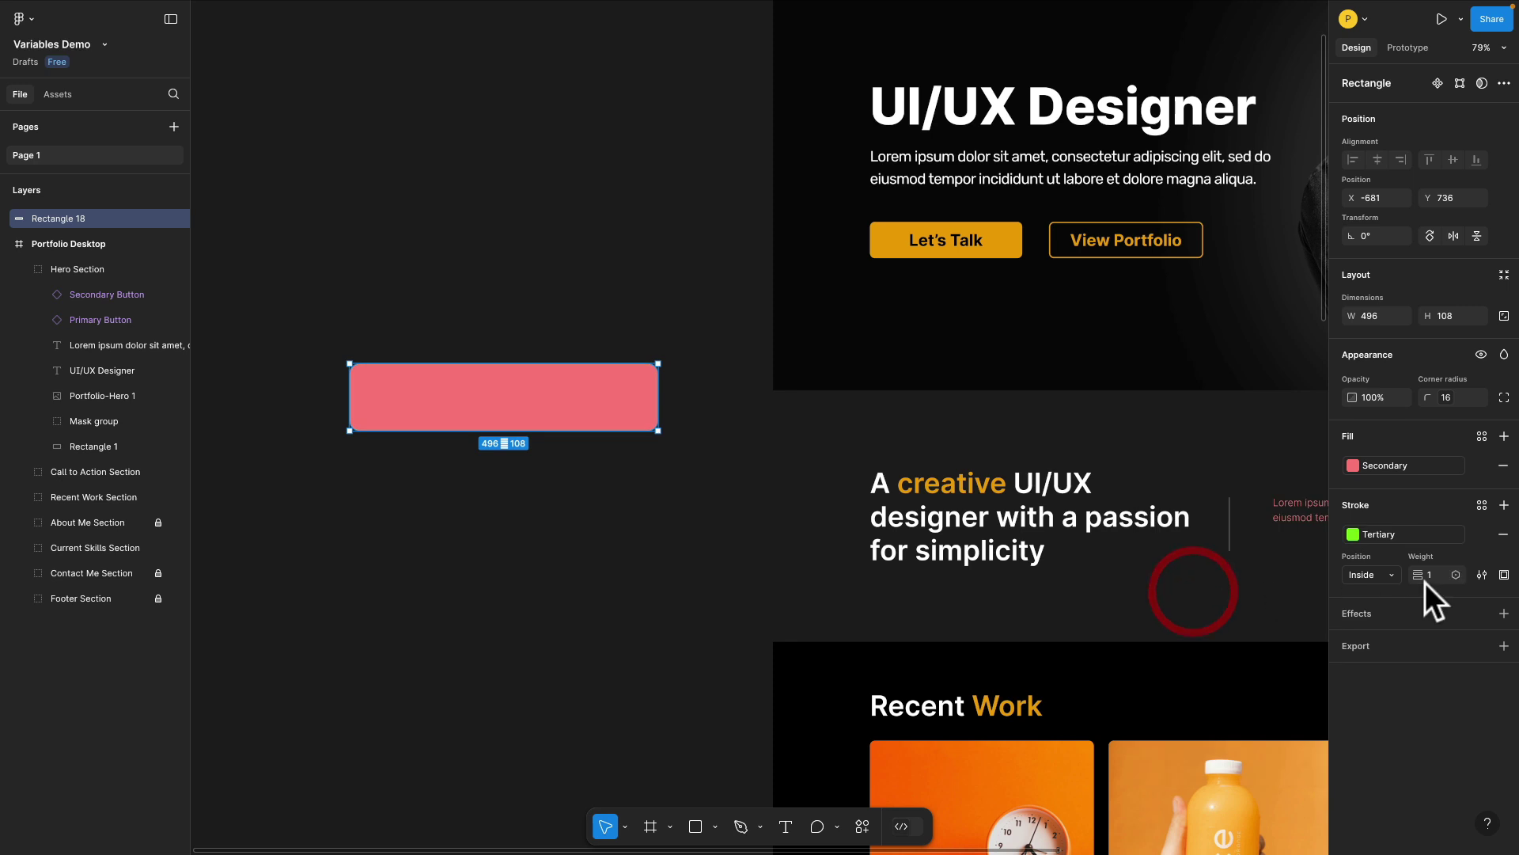
left_click(1456, 574)
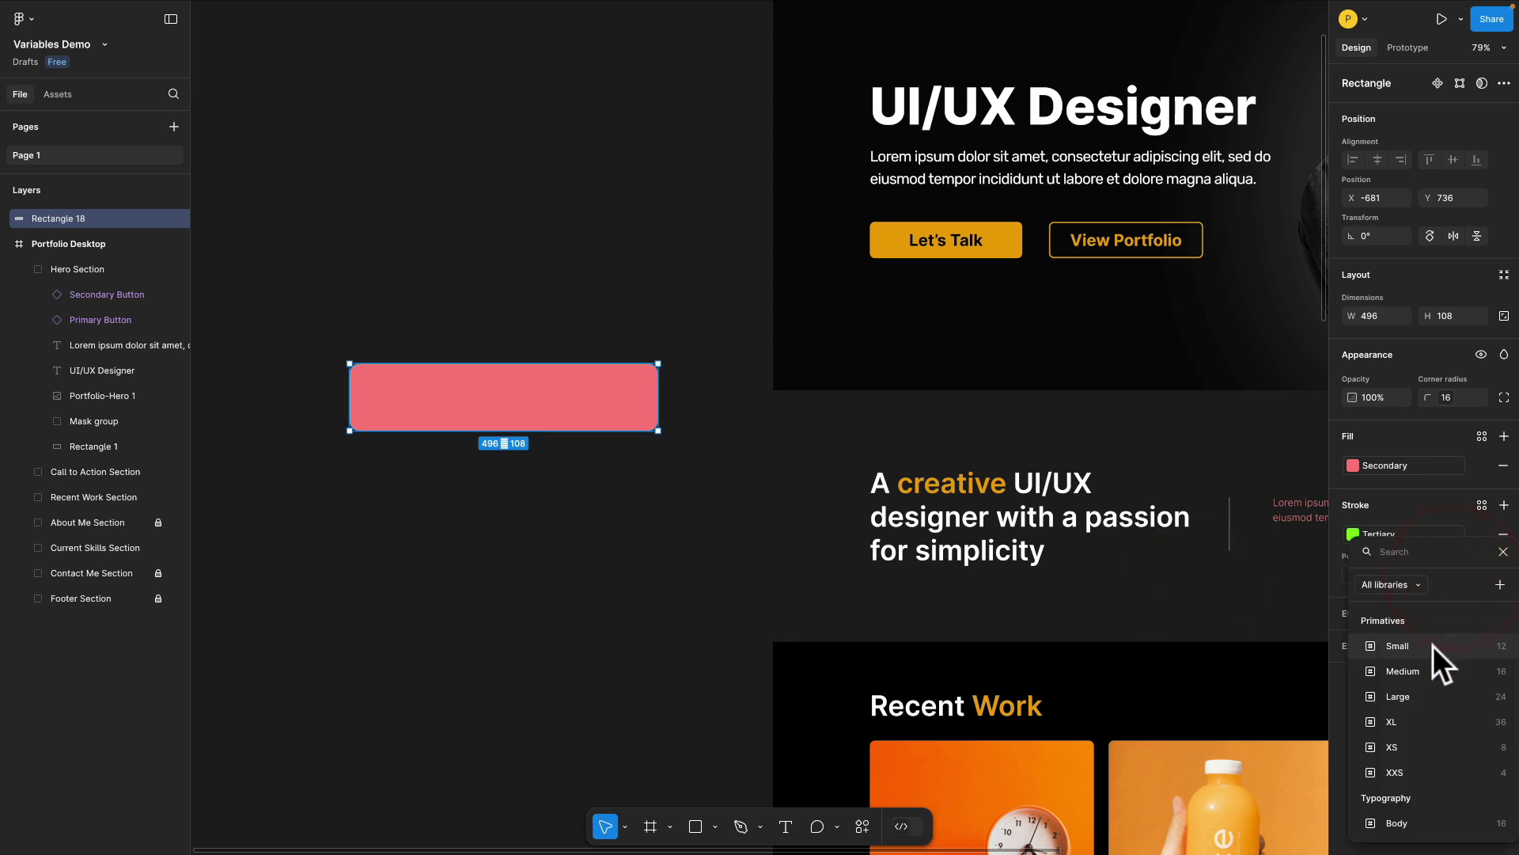
left_click(1418, 775)
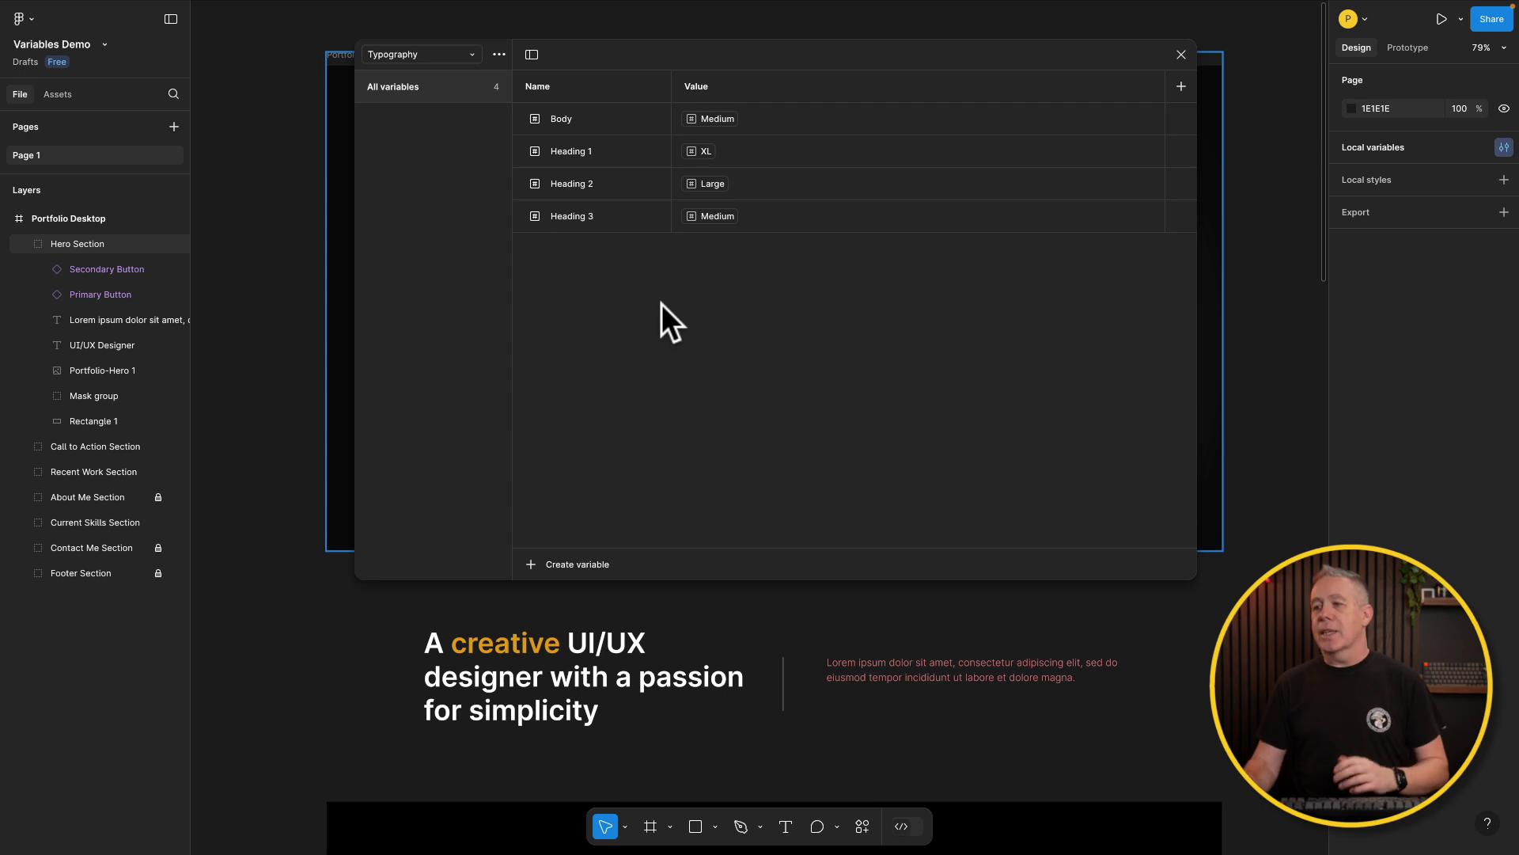
Create a string variable named Headings with the value Poppins in the Typography collection.
left_click(532, 564)
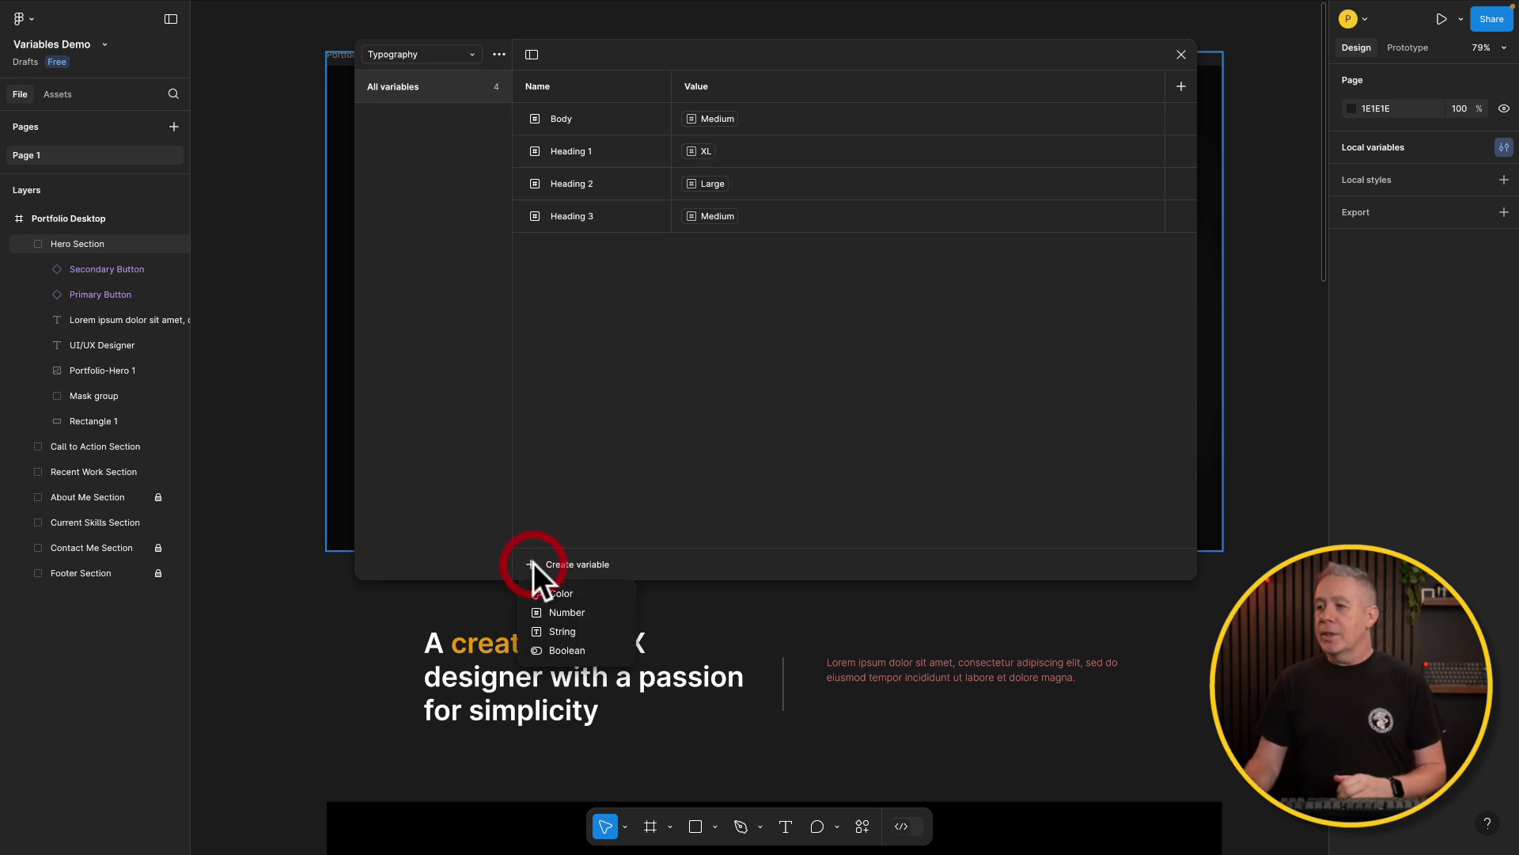
left_click(557, 631)
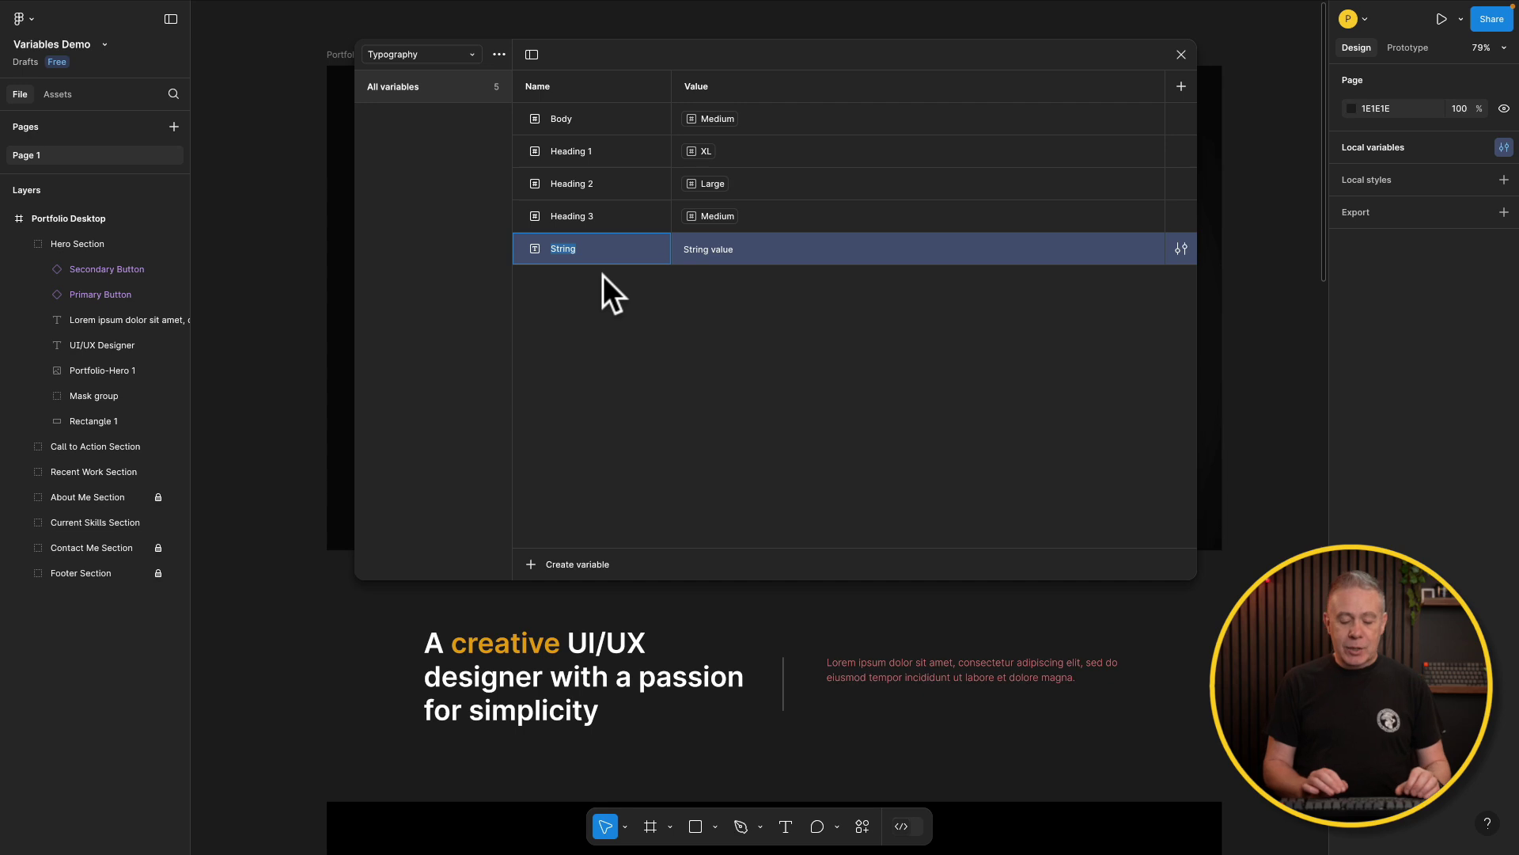
type("Headings")
key("Return")
left_click(706, 247)
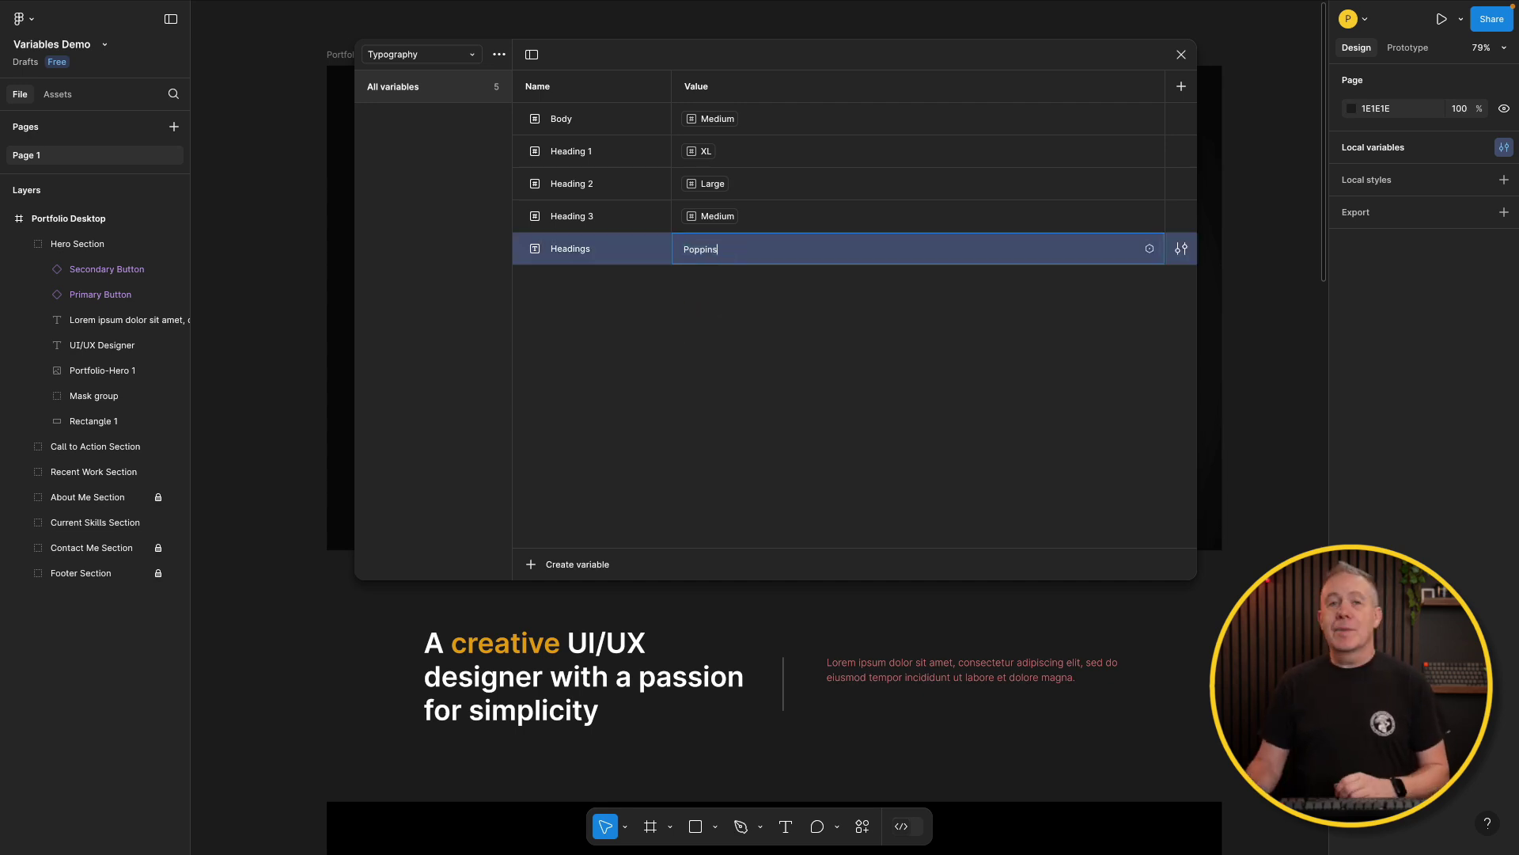
type("Poppins")
left_click(616, 292)
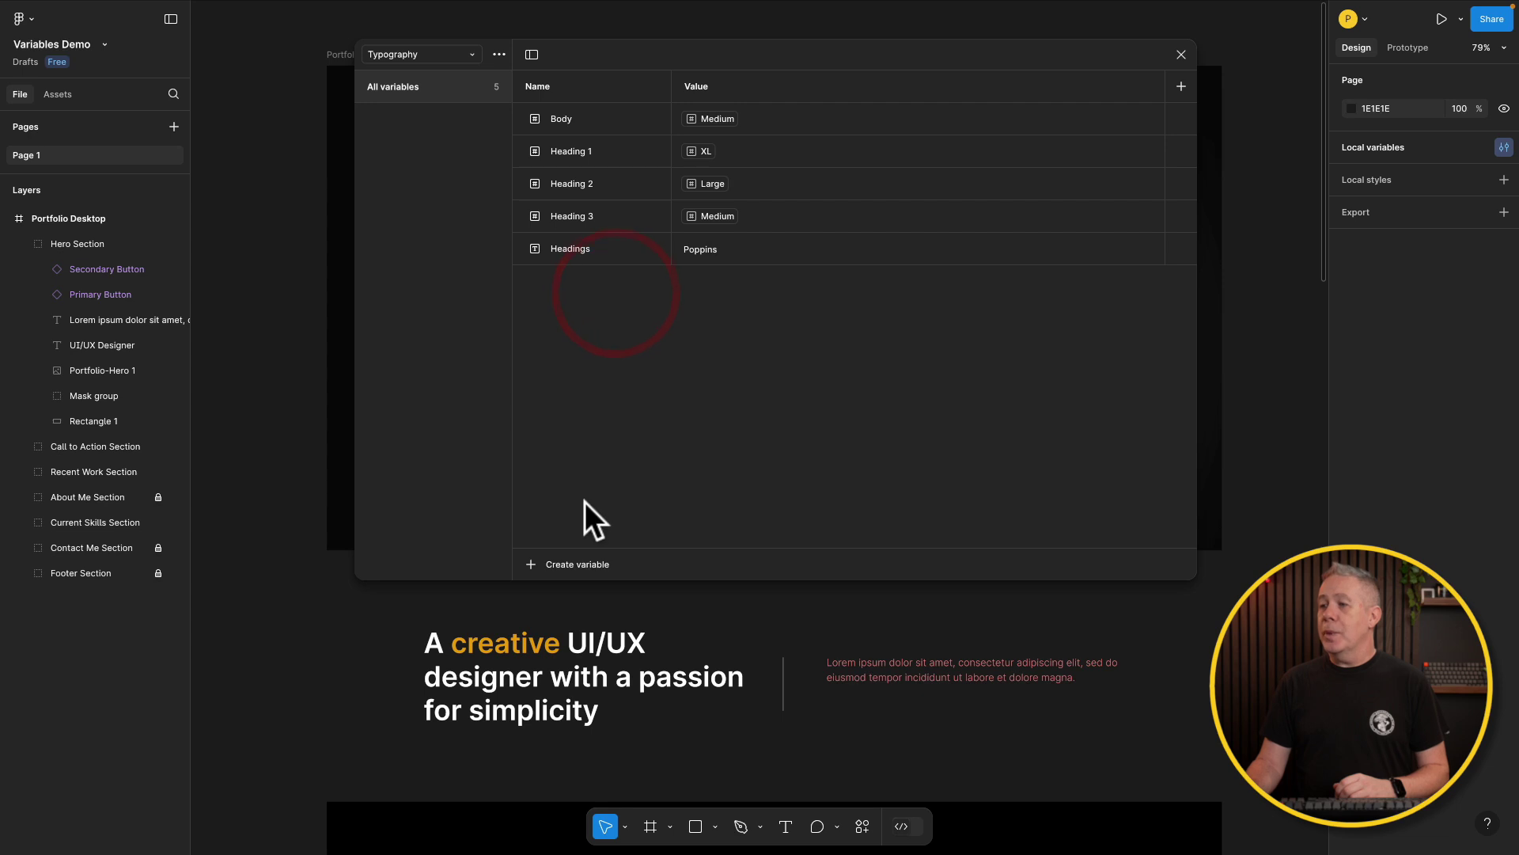
Create a string variable named Body Text with the value Open Sans in the Typography collection.
left_click(529, 562)
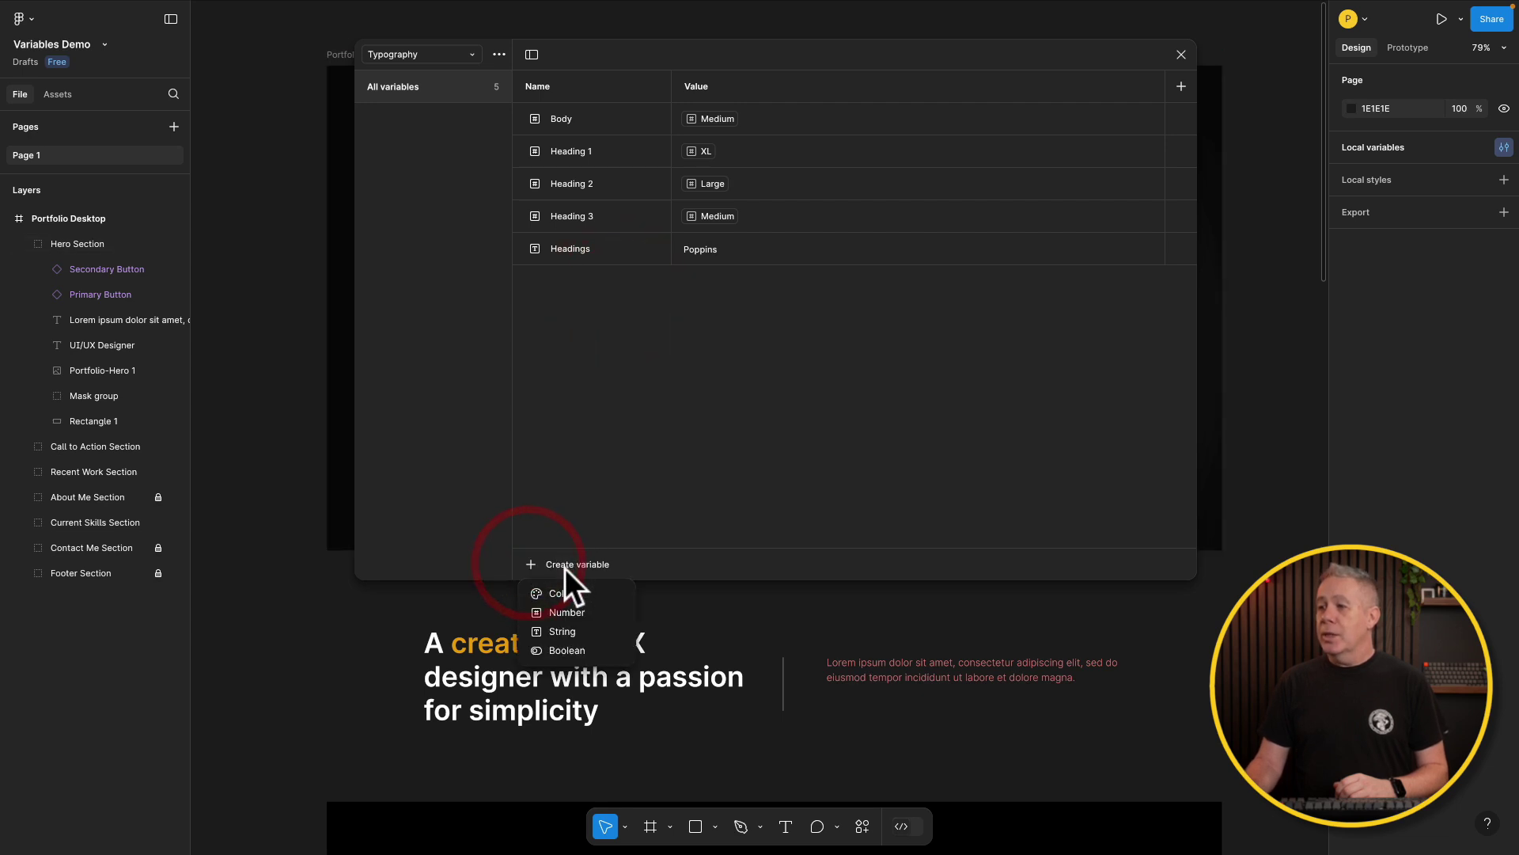
left_click(561, 625)
type("Body Text")
left_click(705, 283)
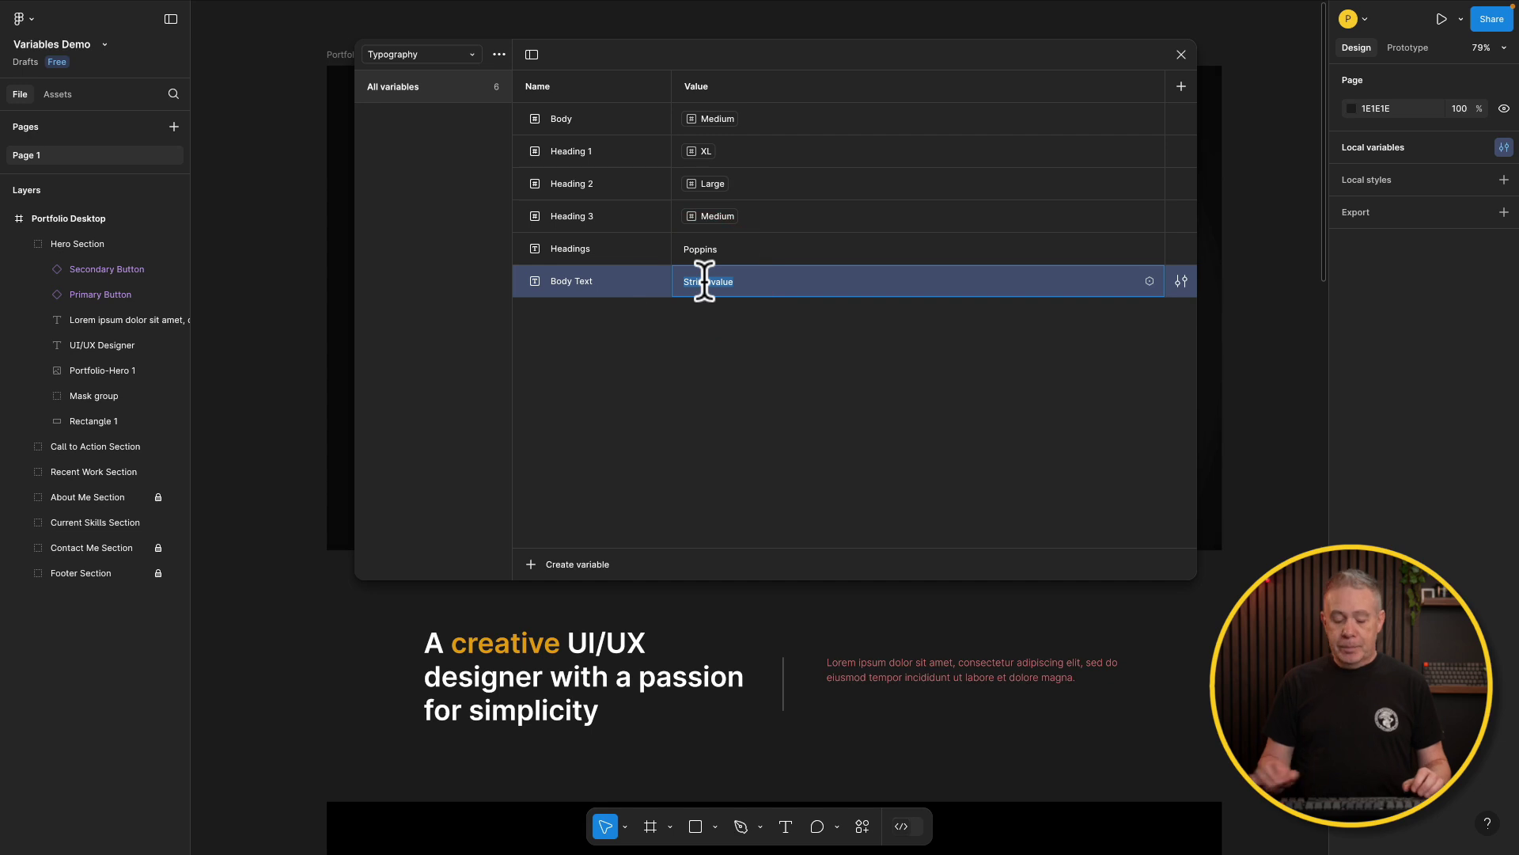
left_click(716, 326)
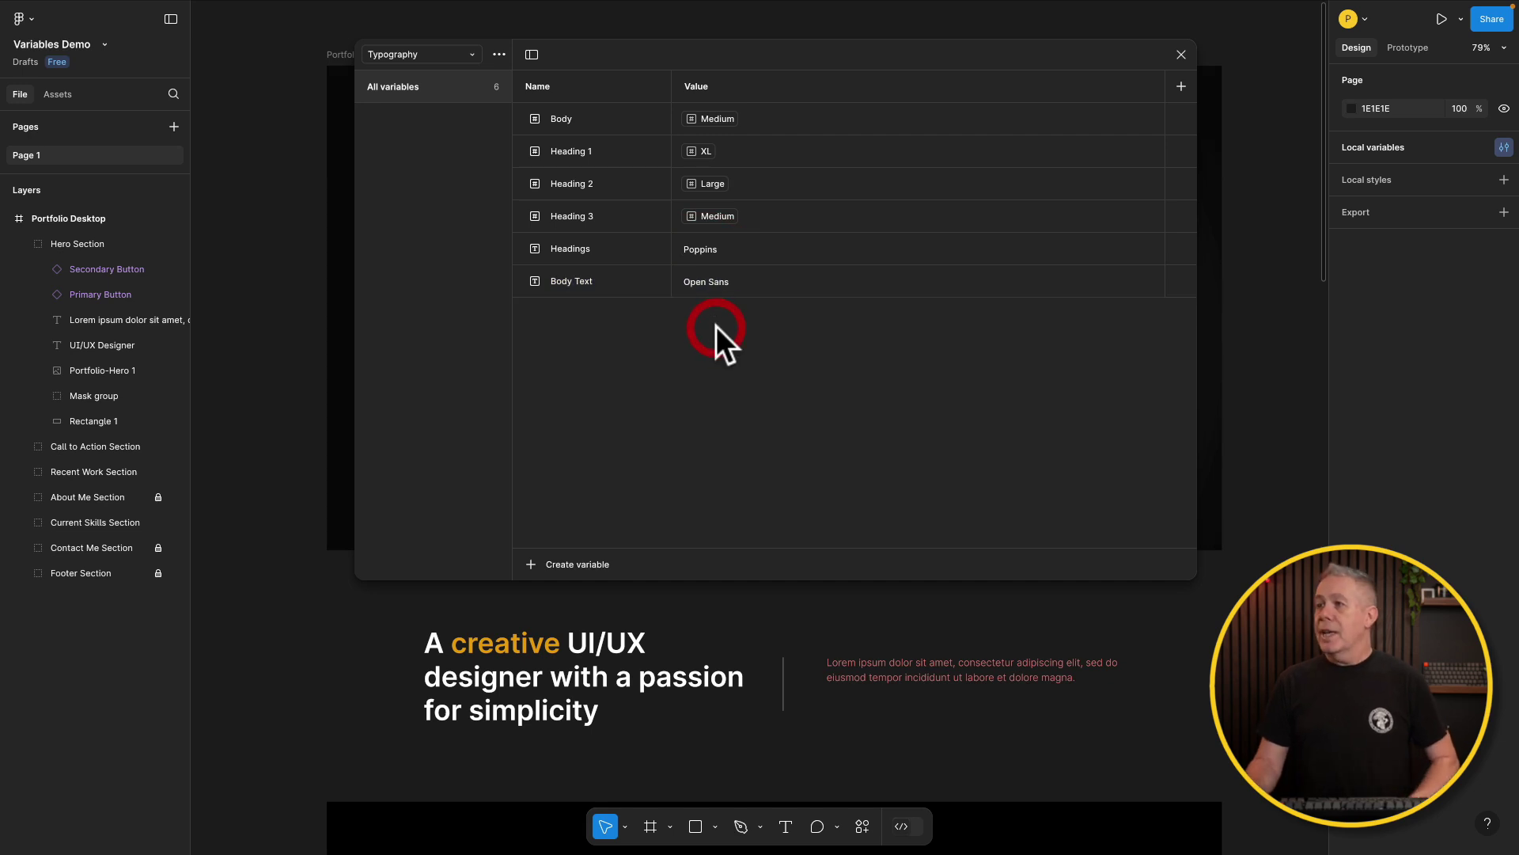
Create a number variable named Light with value 300 in the Typography collection.
left_click(535, 564)
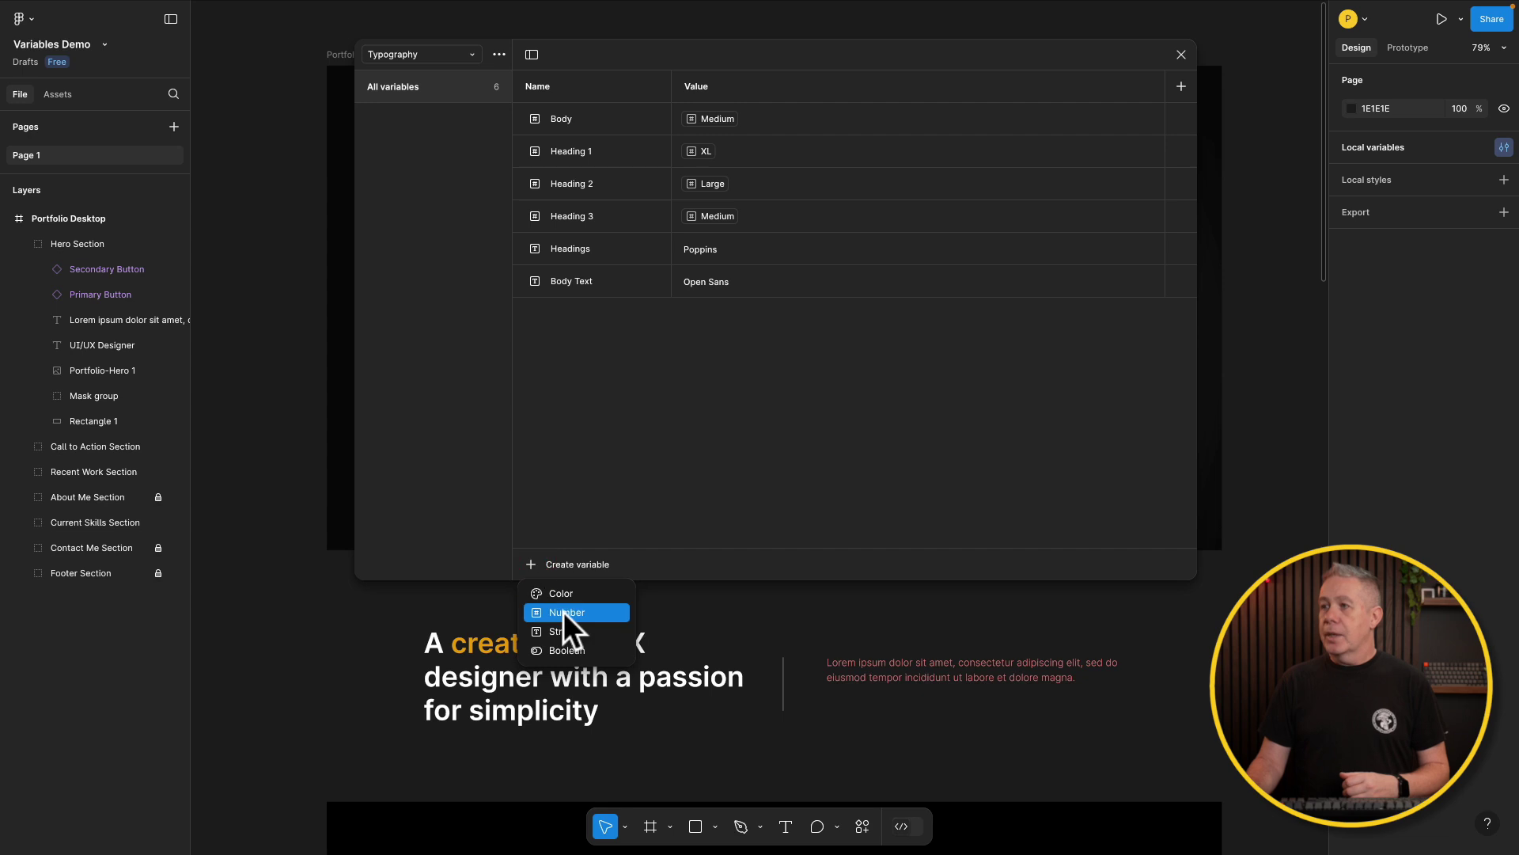
left_click(563, 613)
left_click(701, 316)
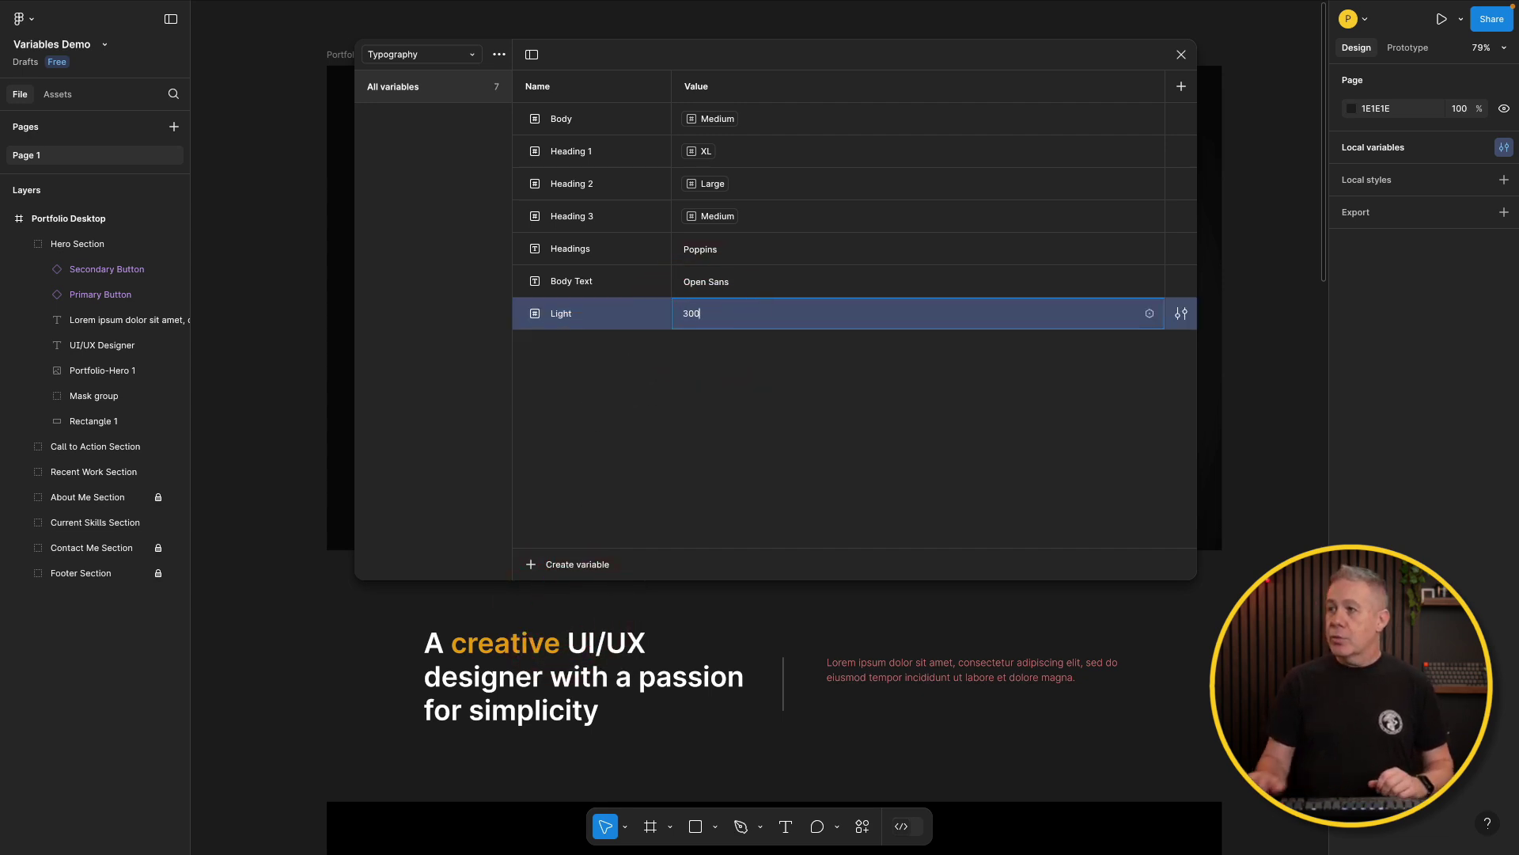
type("300")
Create a number variable named Medium with value 400 in the Typography collection.
left_click(543, 563)
left_click(563, 612)
type("Medium")
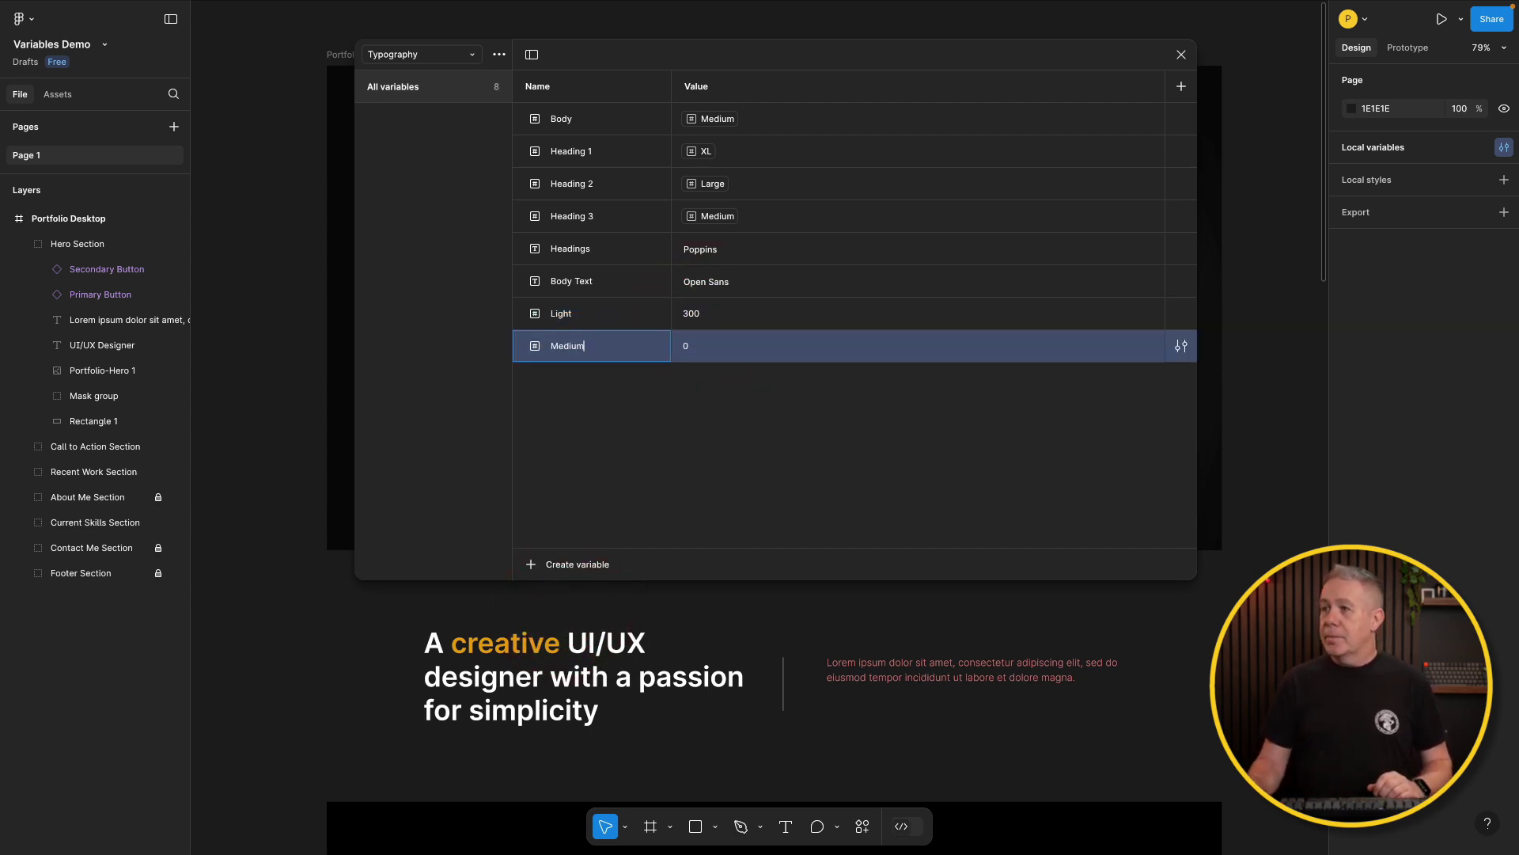
left_click(688, 345)
type("40")
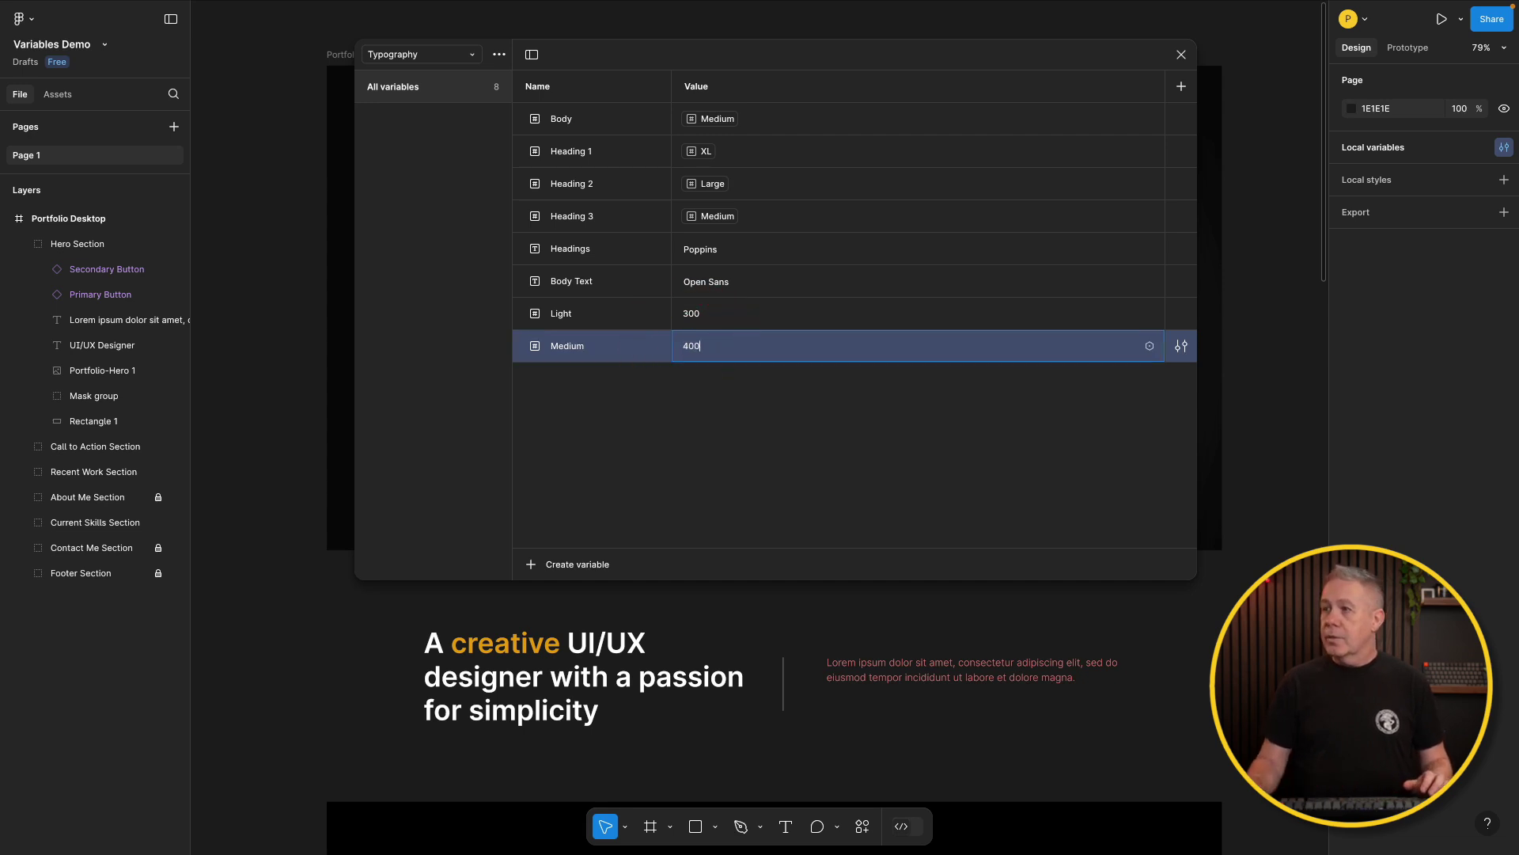
type("0")
left_click(621, 401)
Add a number variable named Heavy with value 900 to the Typography collection and close the variables window.
left_click(530, 563)
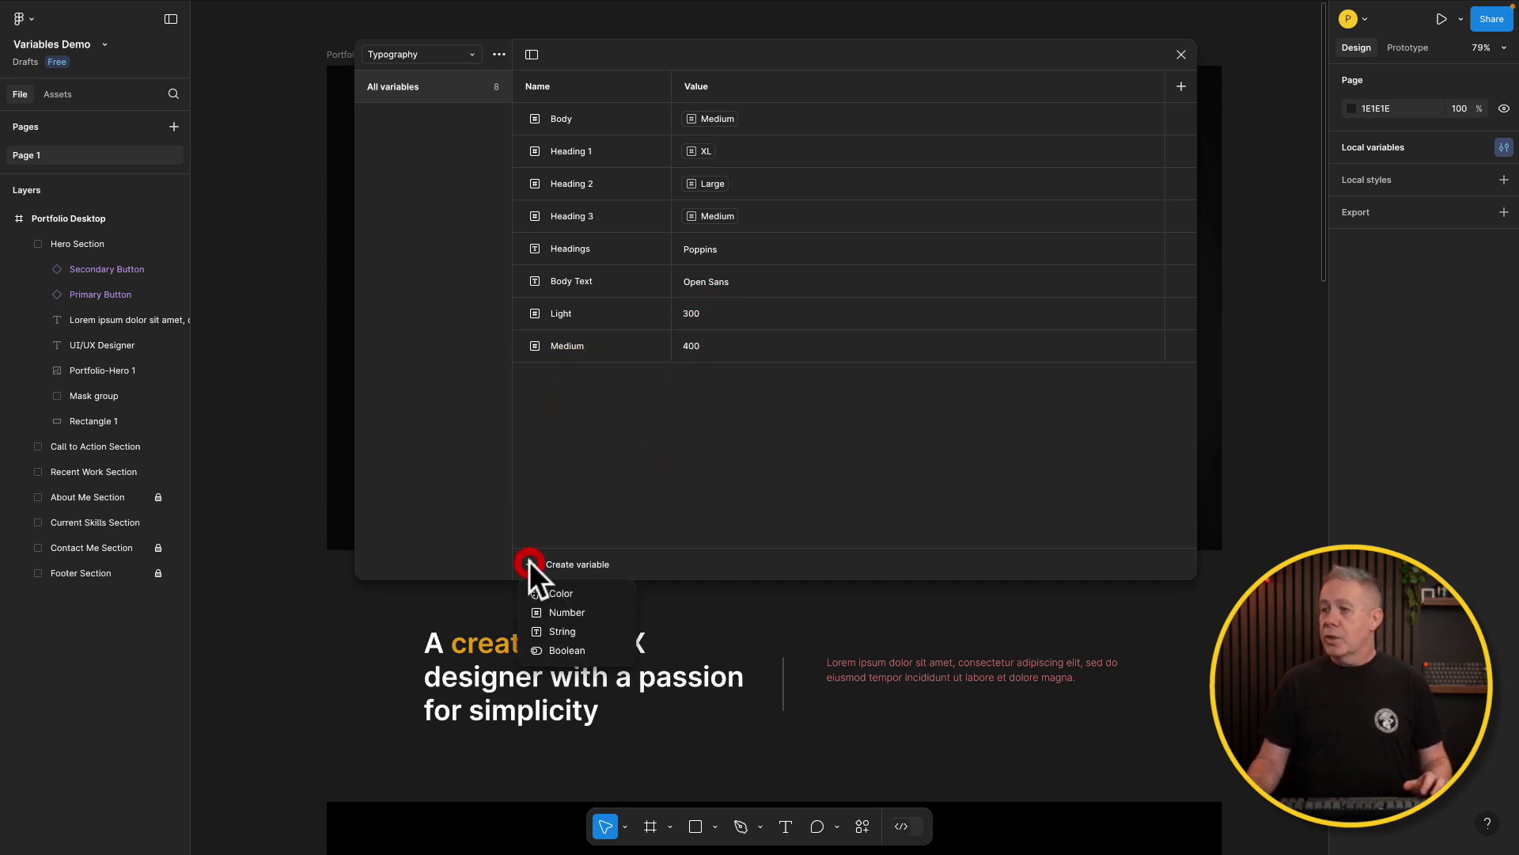
left_click(558, 614)
type("Heavy")
left_click(695, 375)
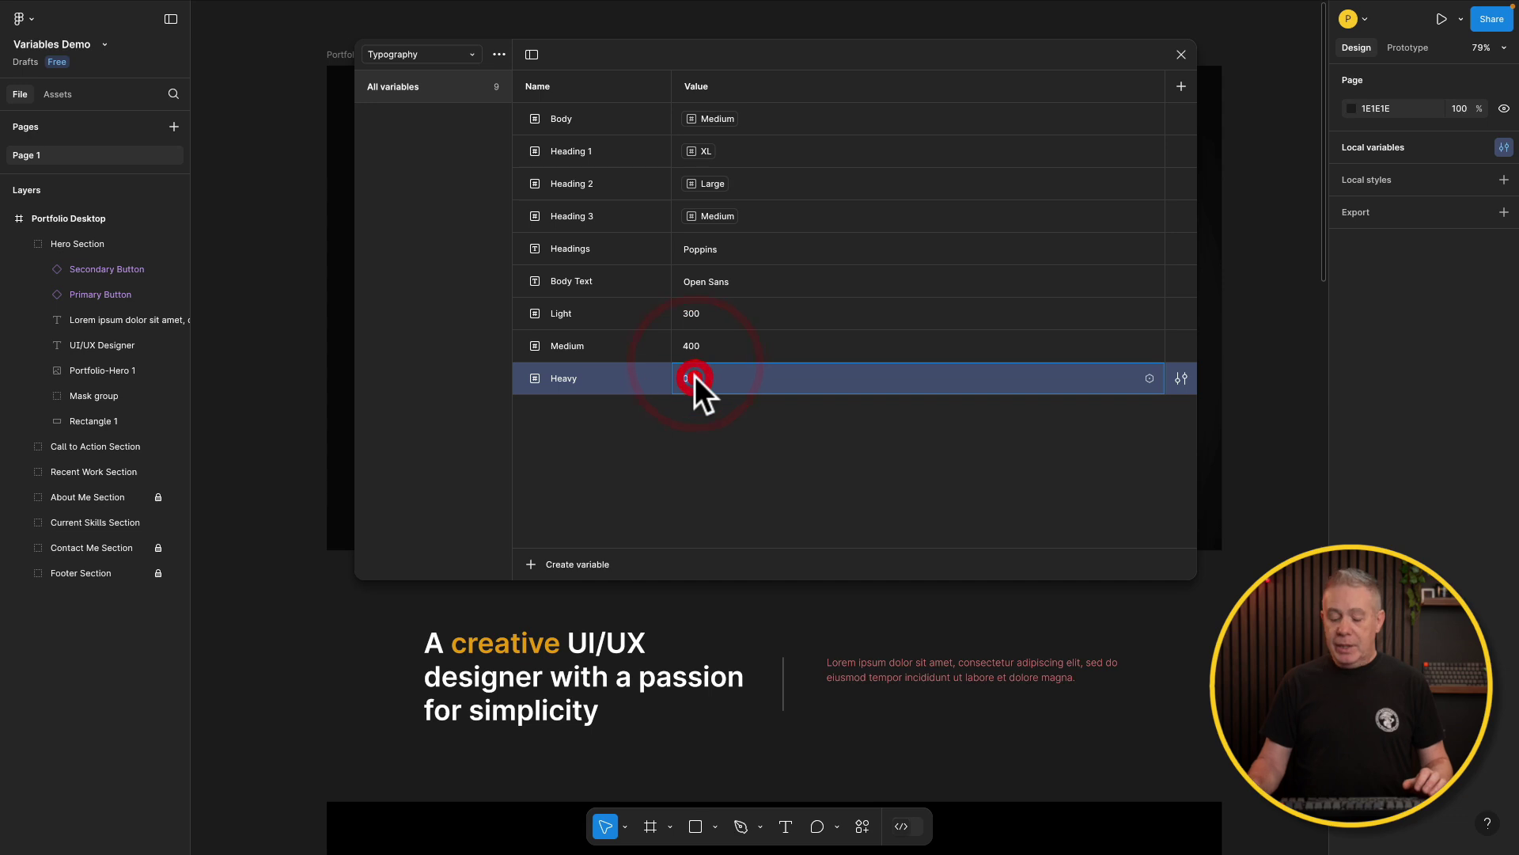
type("900")
left_click(663, 416)
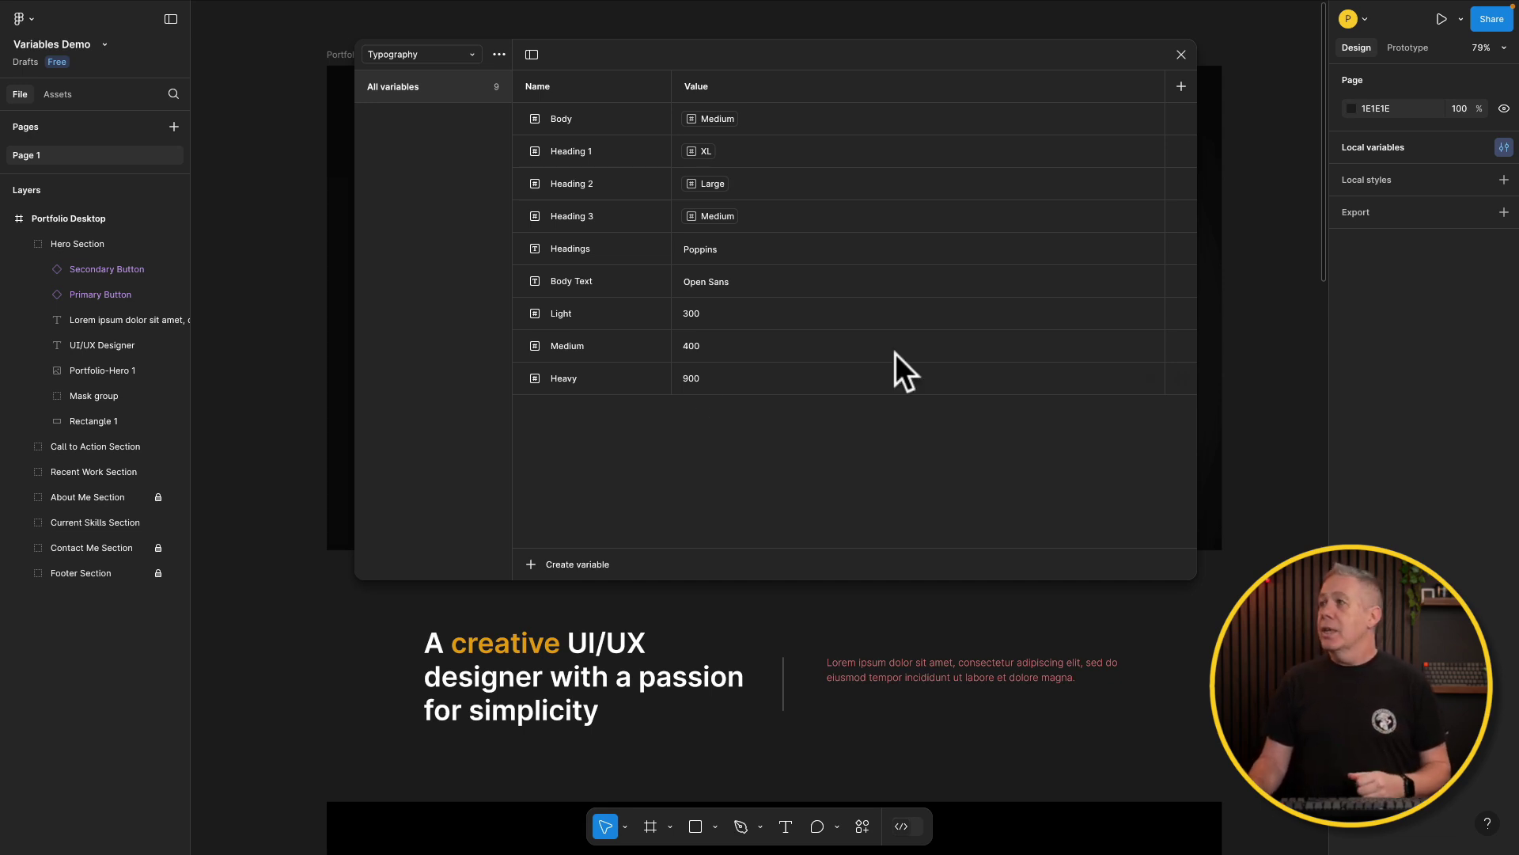
left_click(1182, 55)
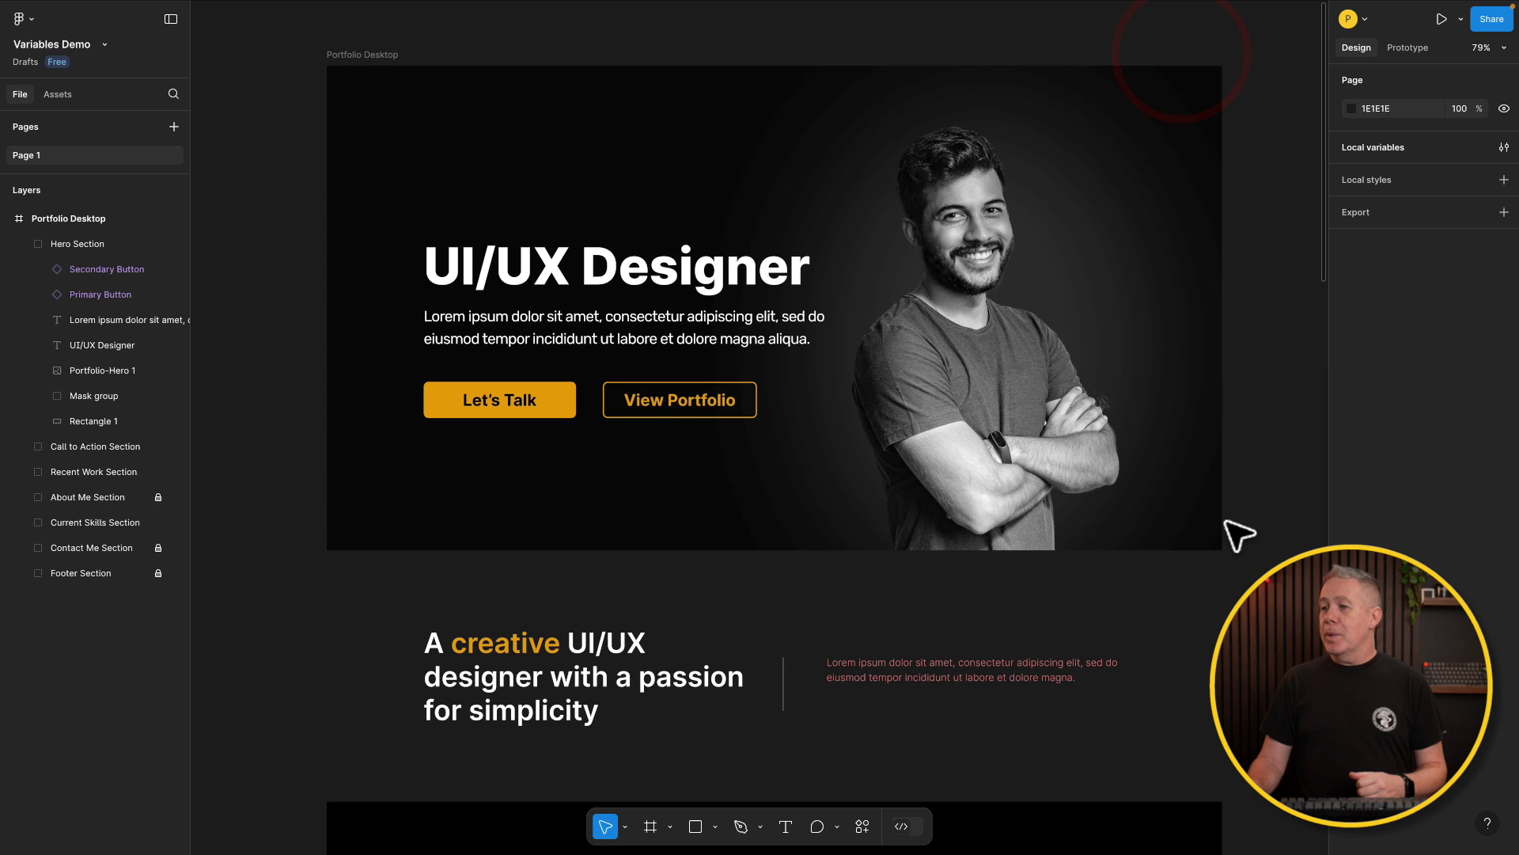
Bind the font family of the UI/UX Designer heading in the Hero Section to the Headings variable.
left_click(583, 290)
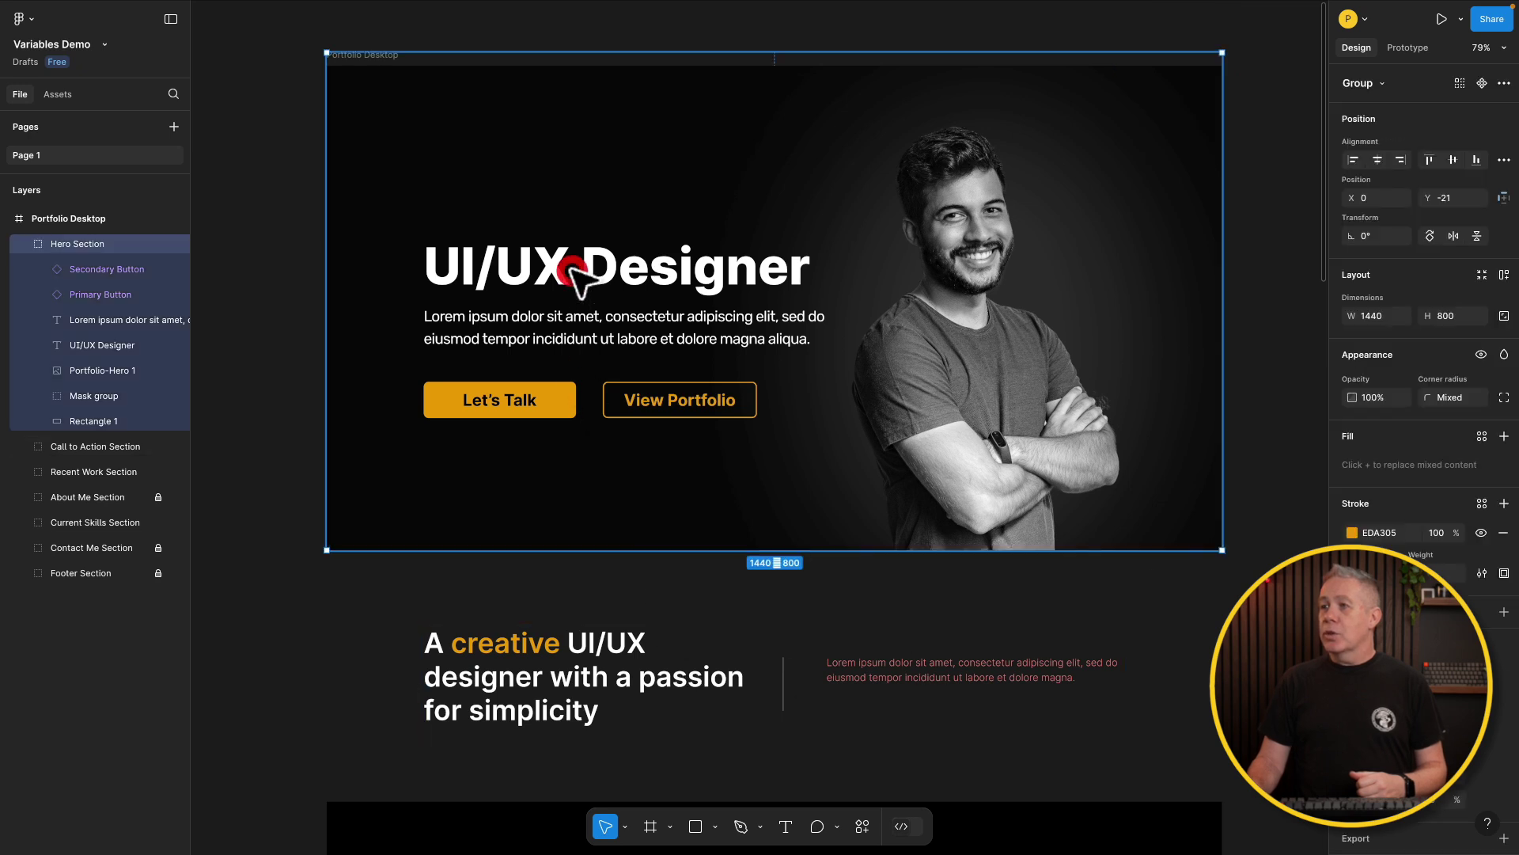
double_click(576, 261)
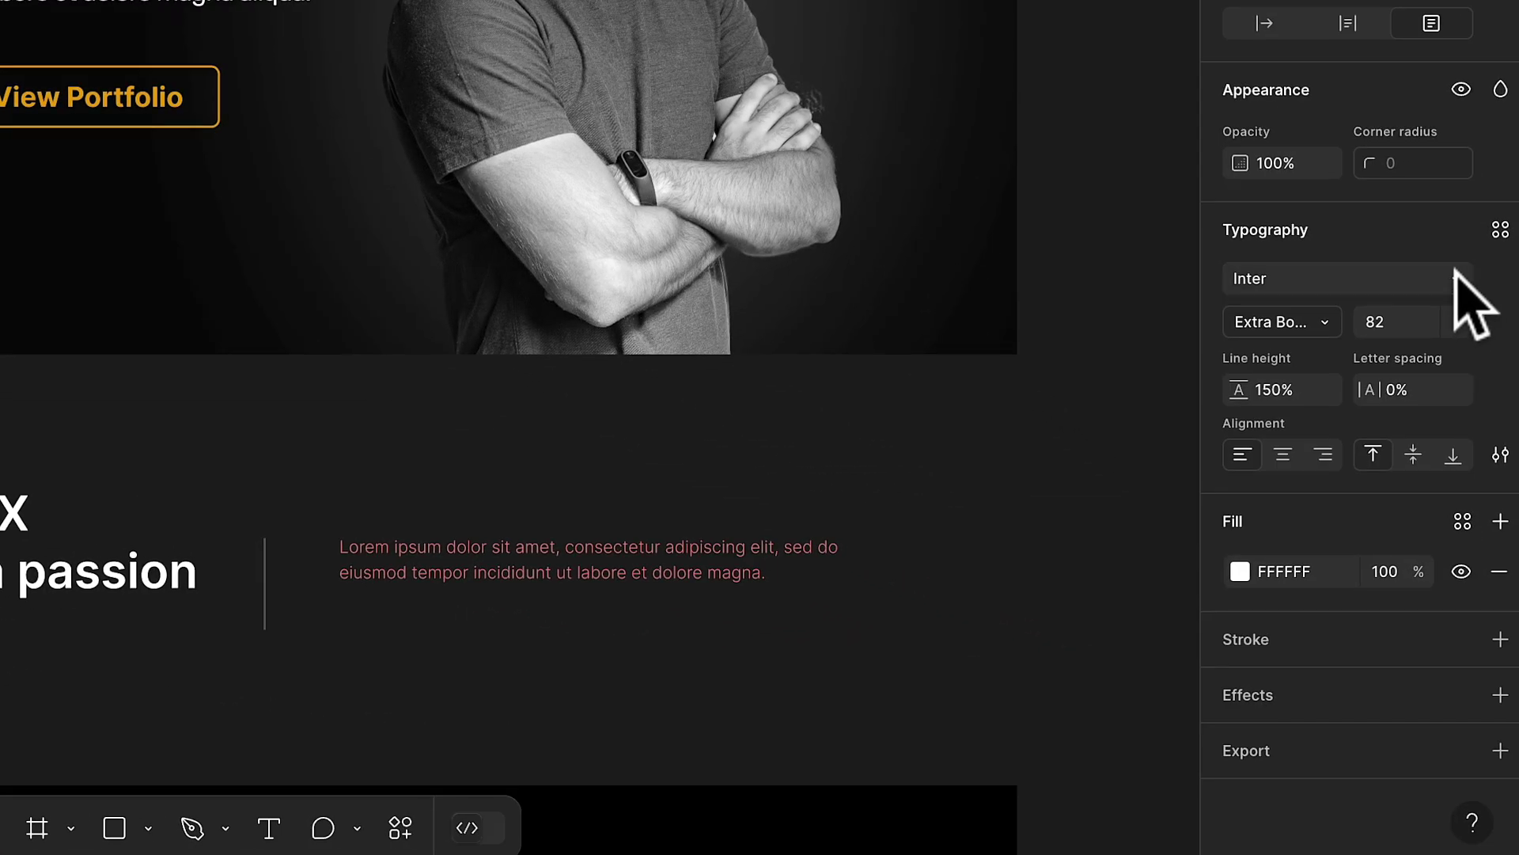
left_click(1456, 273)
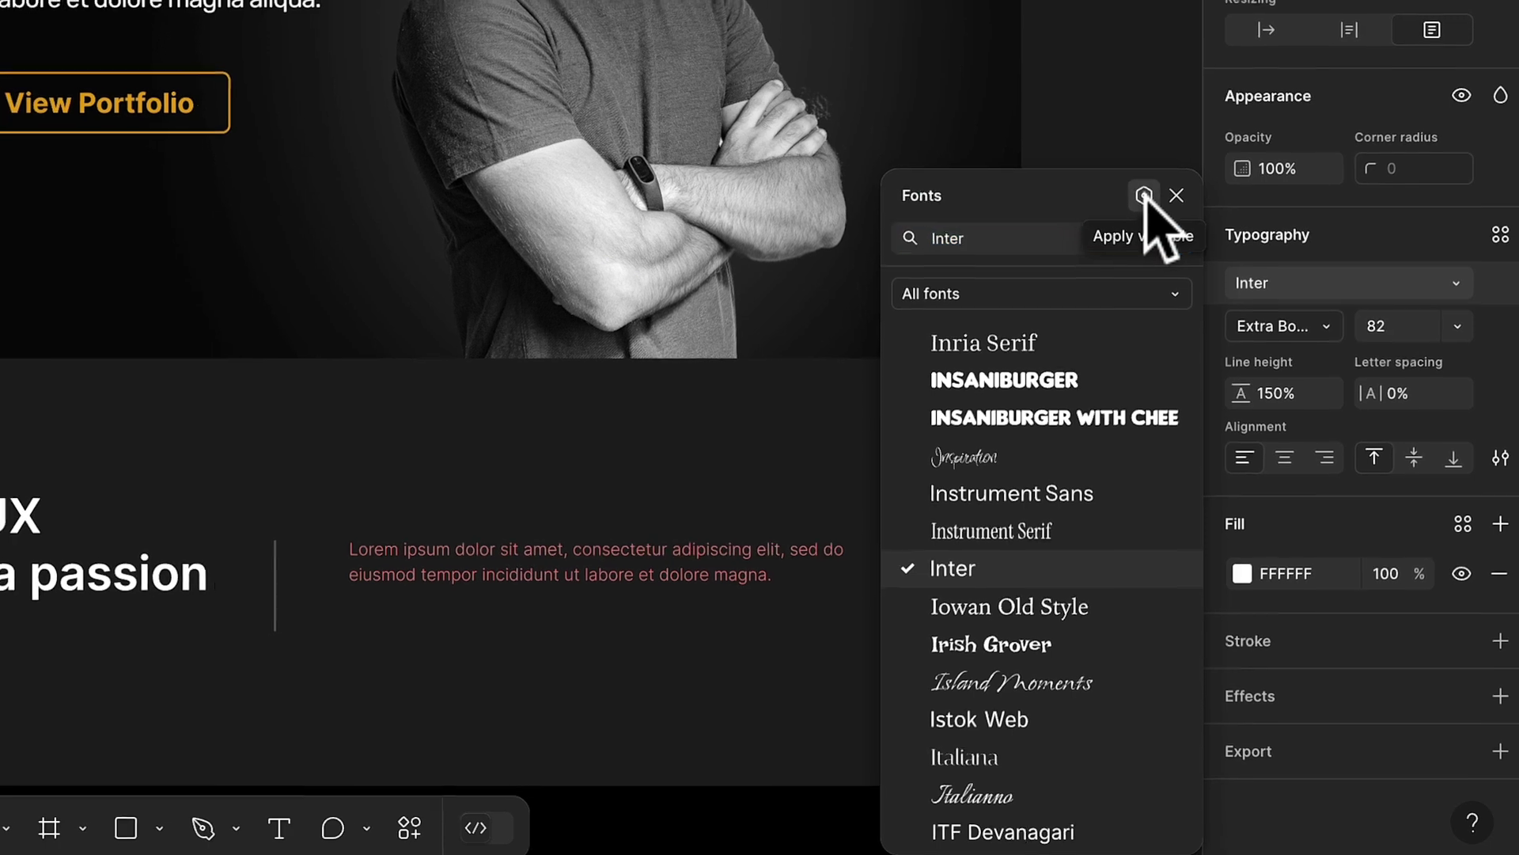
left_click(1141, 190)
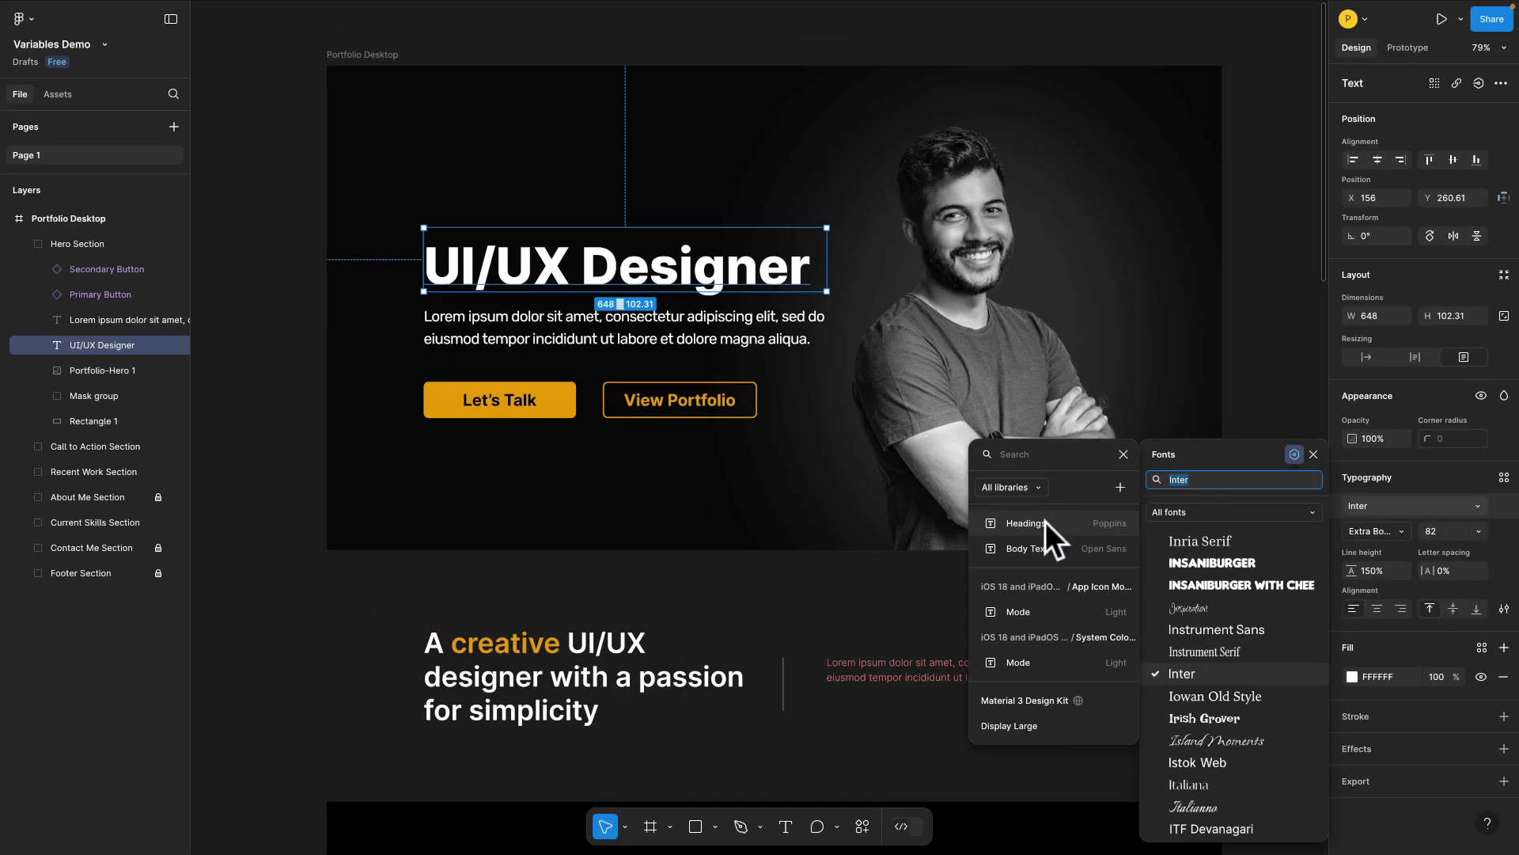
left_click(1044, 524)
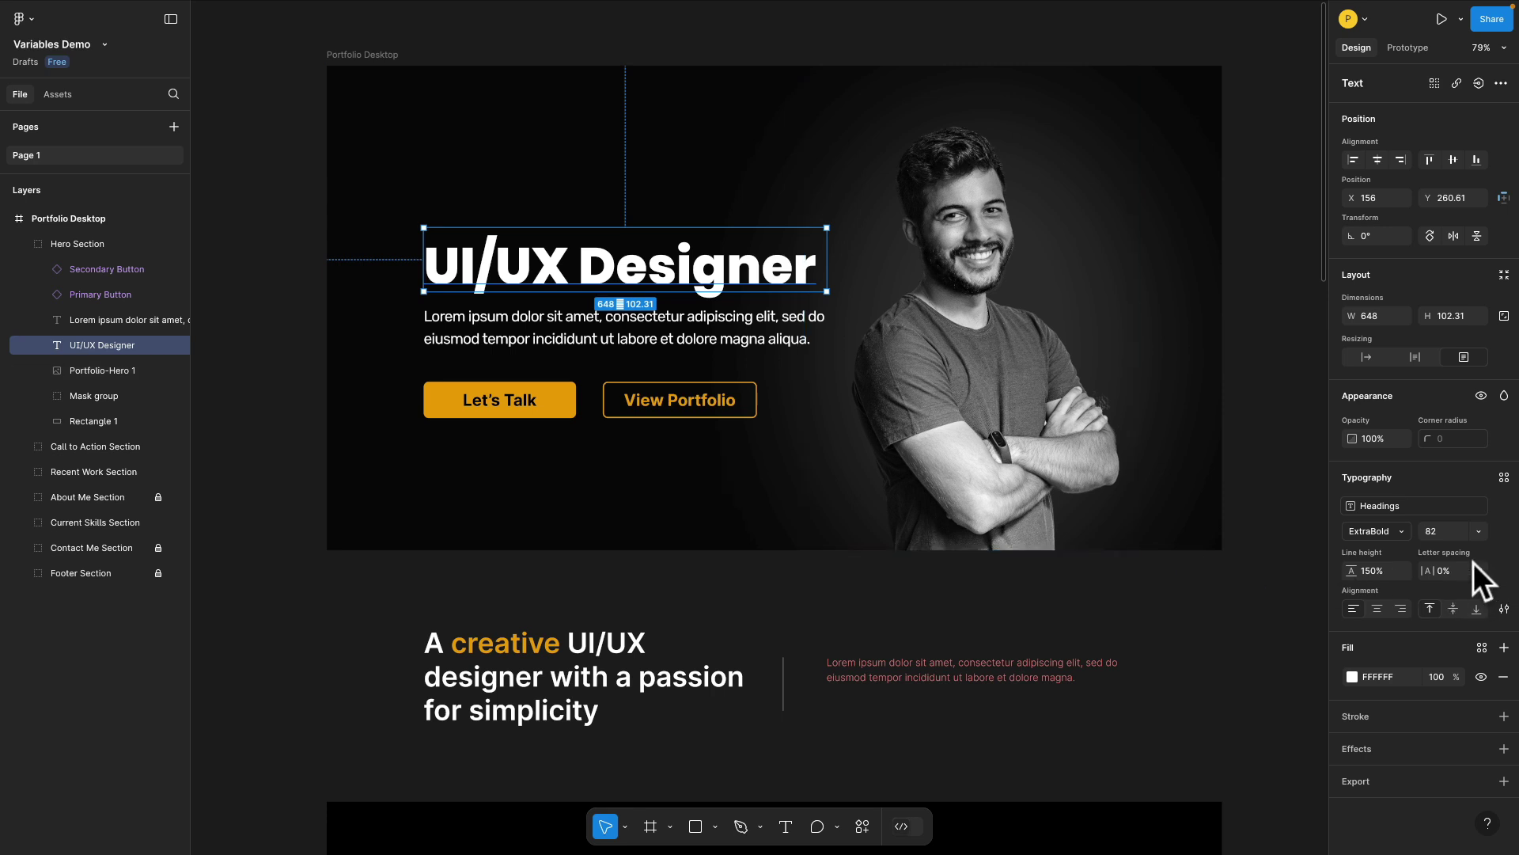
Bind the font weight of the UI/UX Designer heading to the Light variable.
left_click(1405, 531)
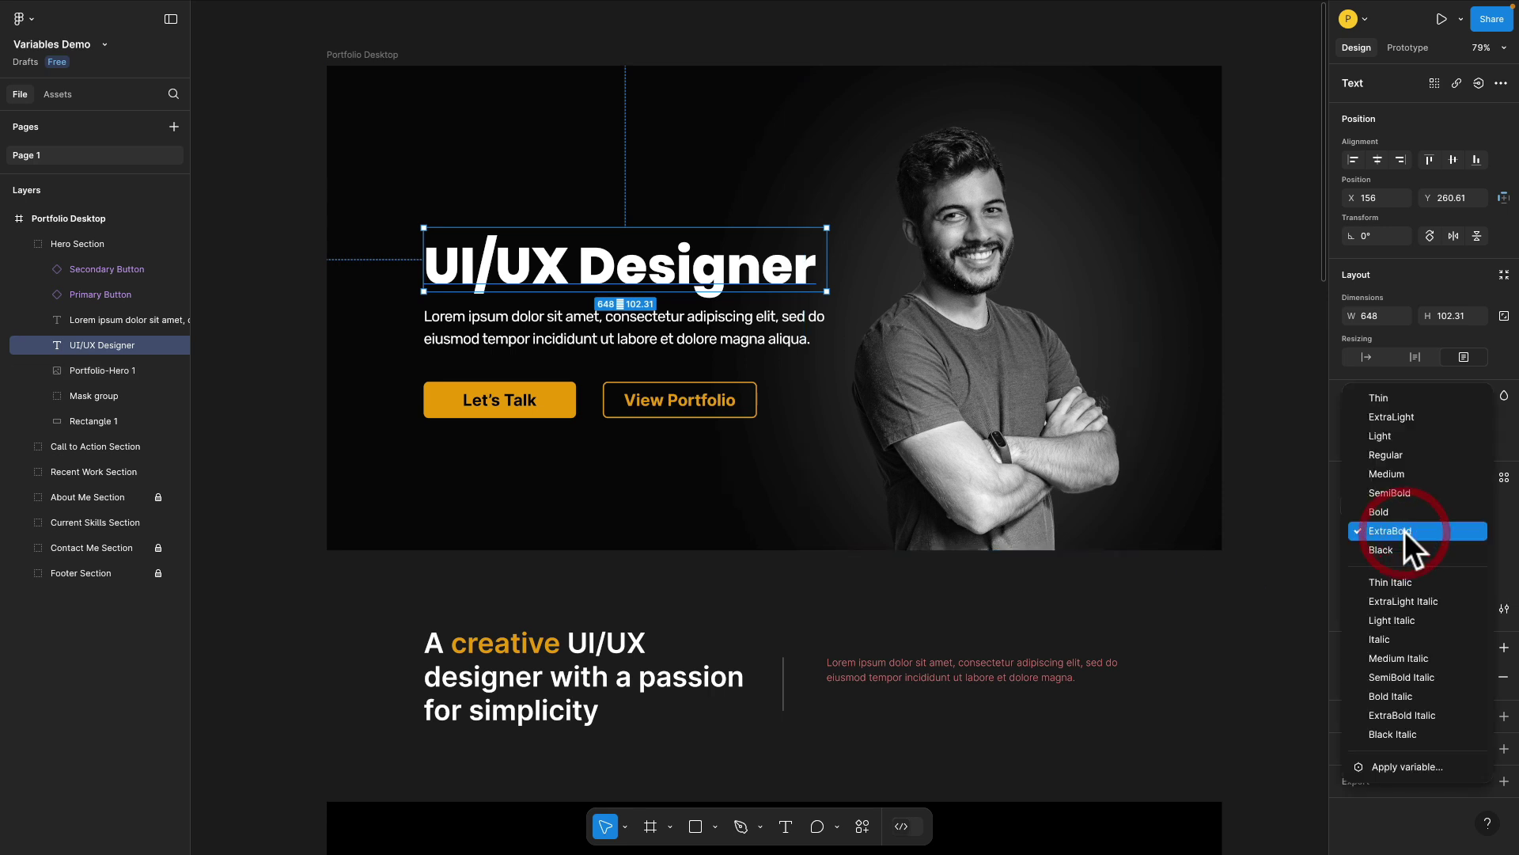
left_click(1388, 768)
scroll(1347, 742, "down", 5)
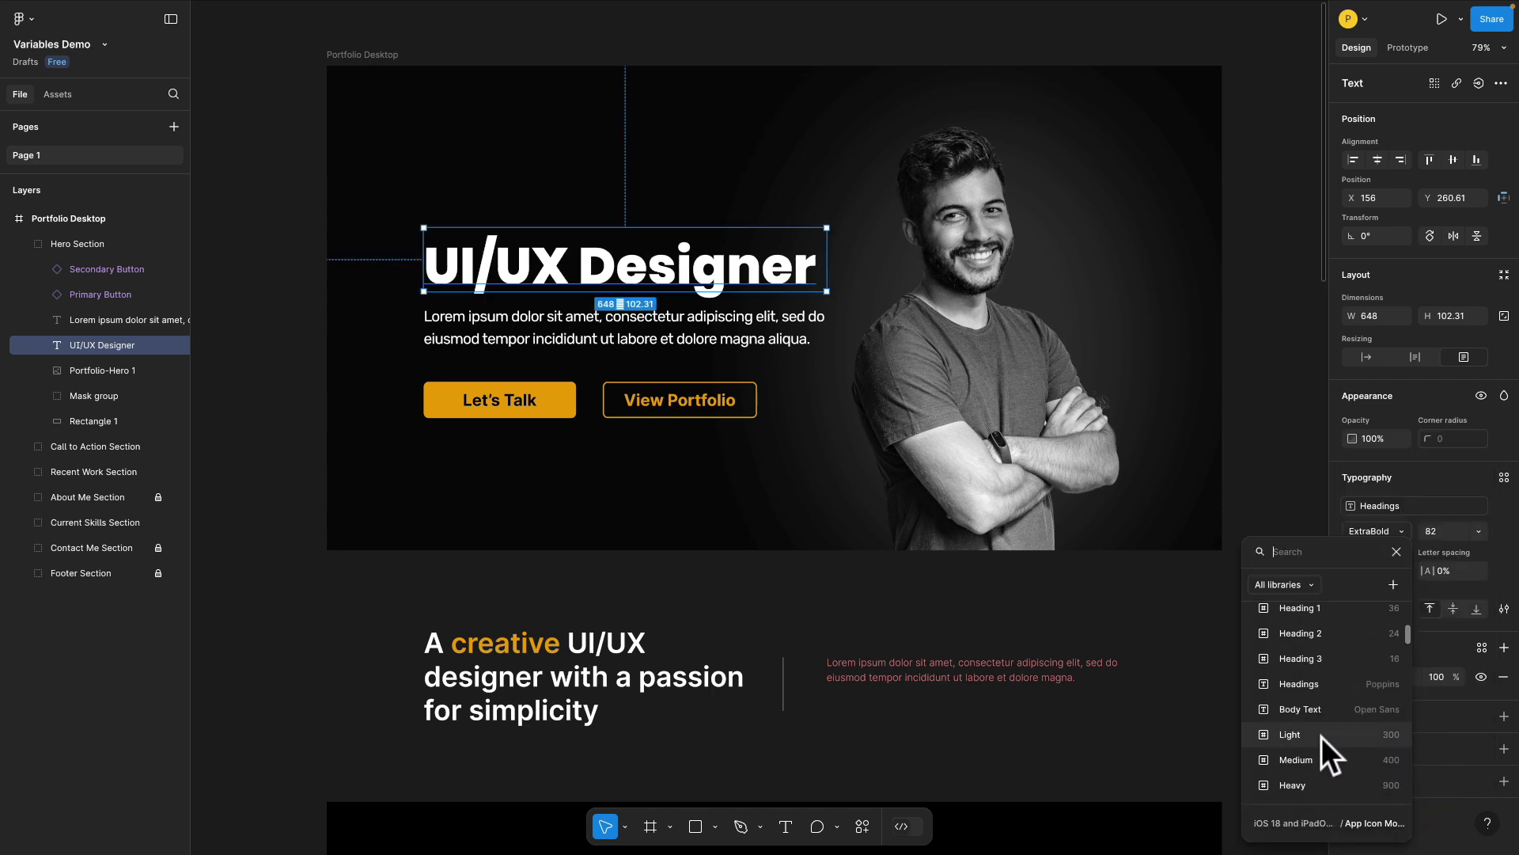
left_click(1321, 736)
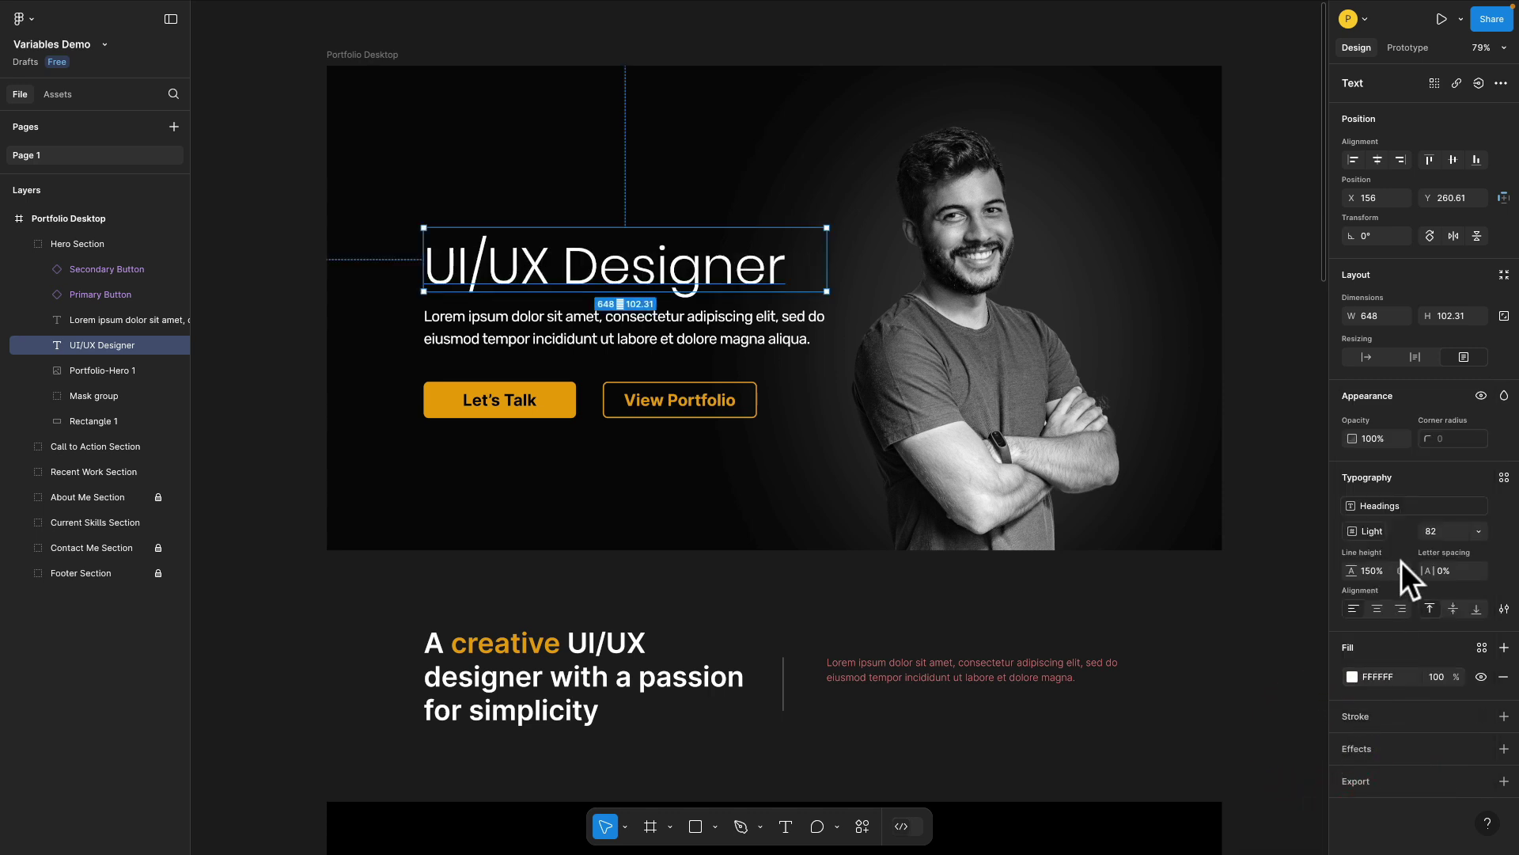
Try the Medium variable for the UI/UX Designer heading's font weight, settle on the Heavy variable, and deselect the heading.
left_click(1379, 530)
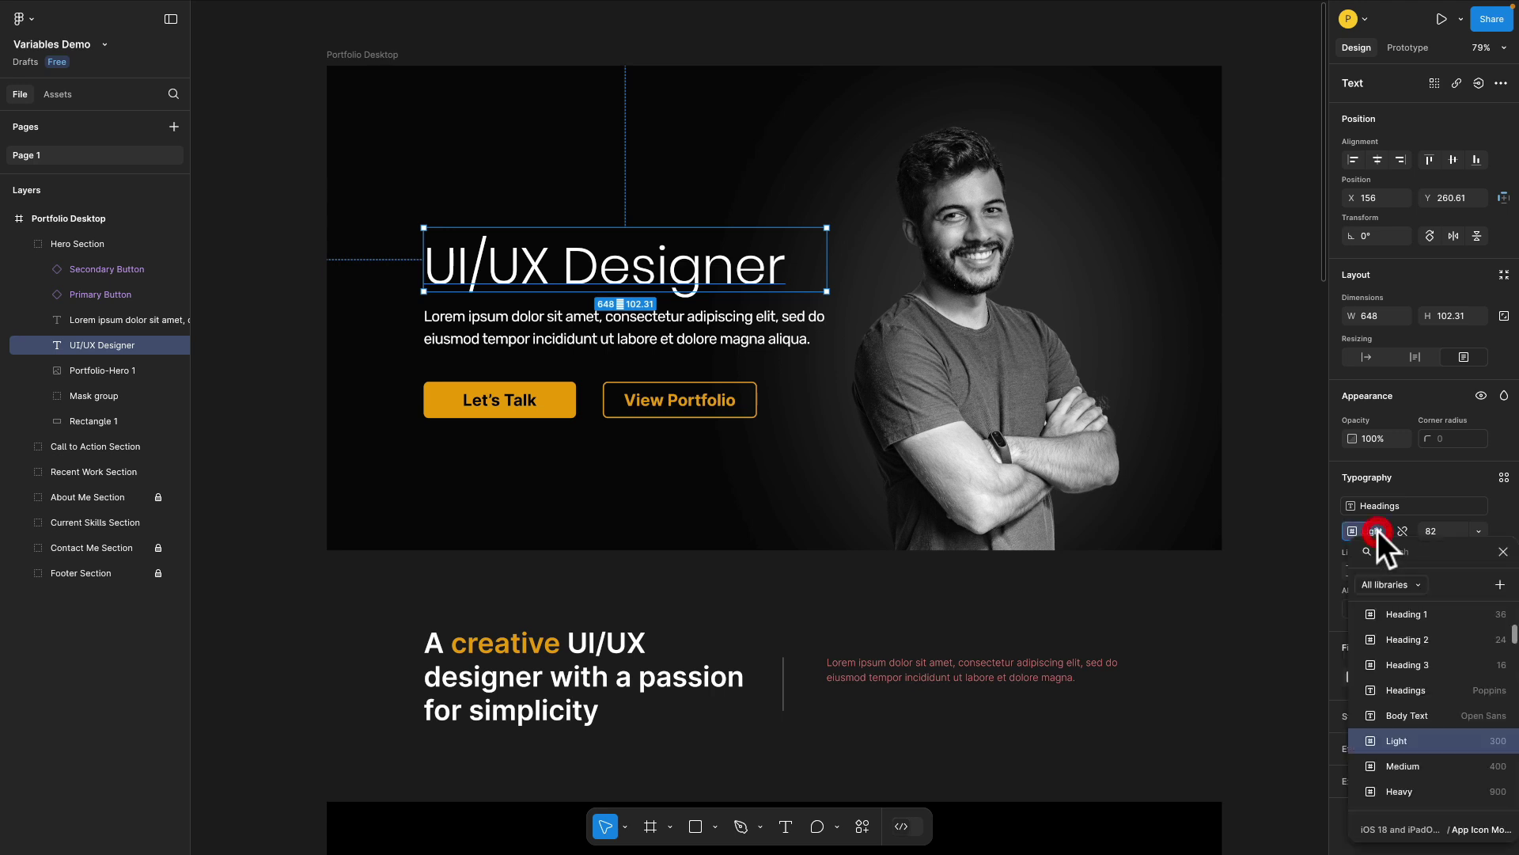
left_click(1408, 775)
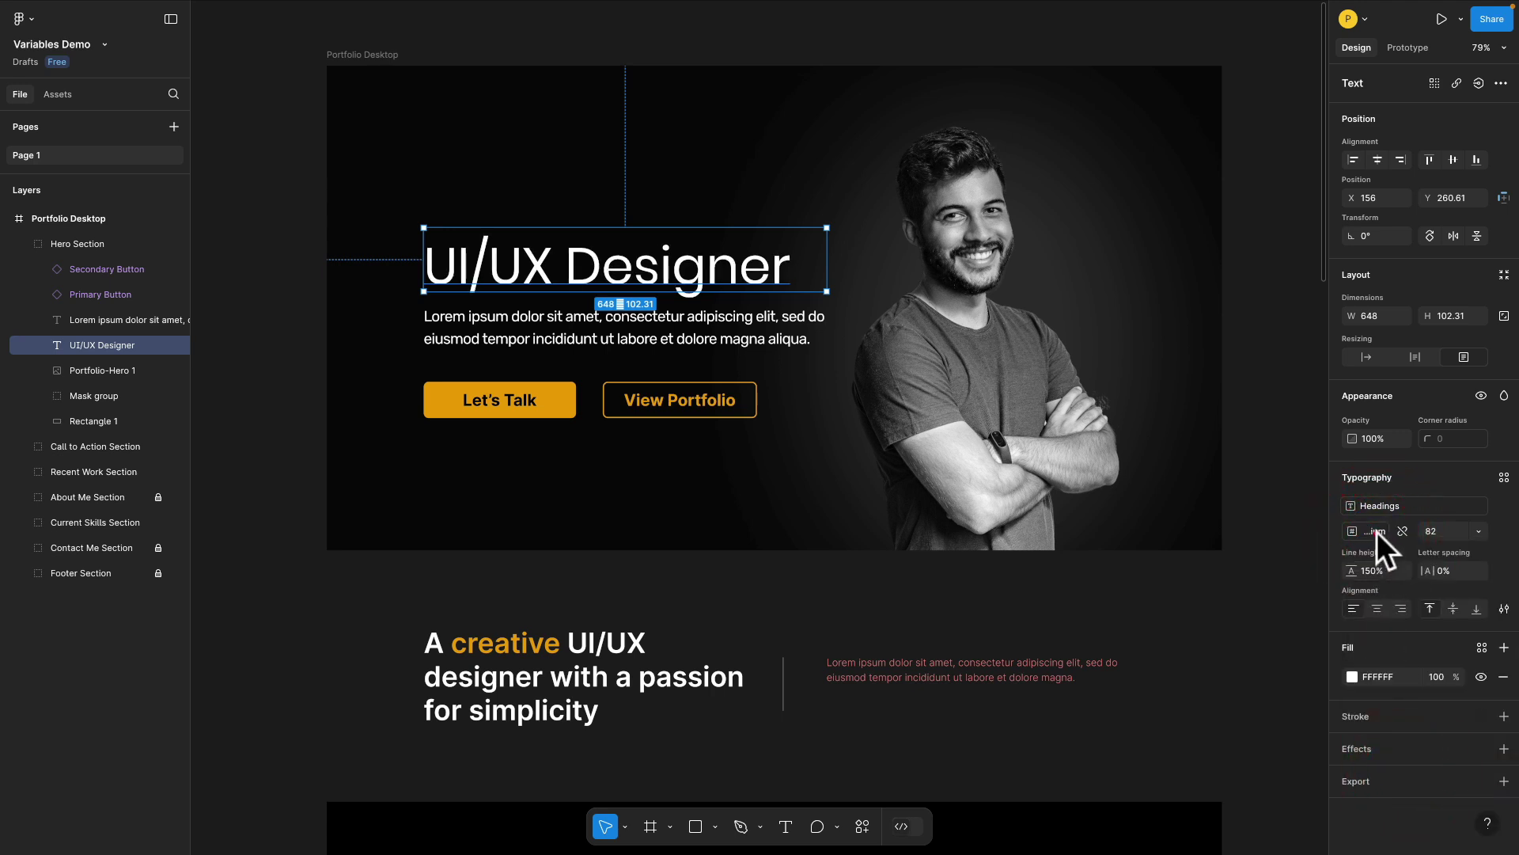
left_click(1378, 531)
left_click(1399, 766)
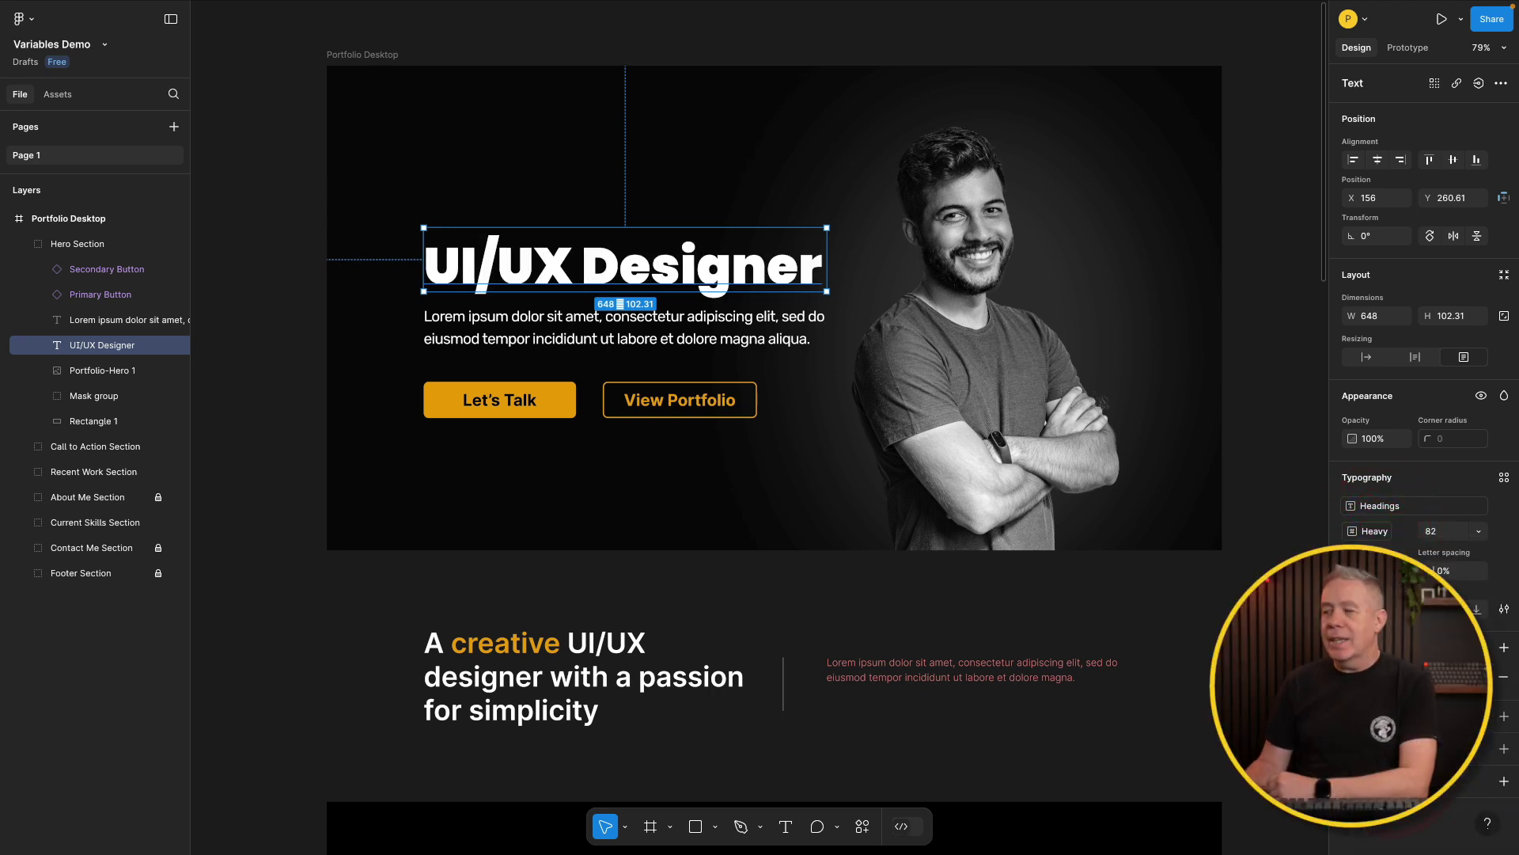
left_click(1300, 221)
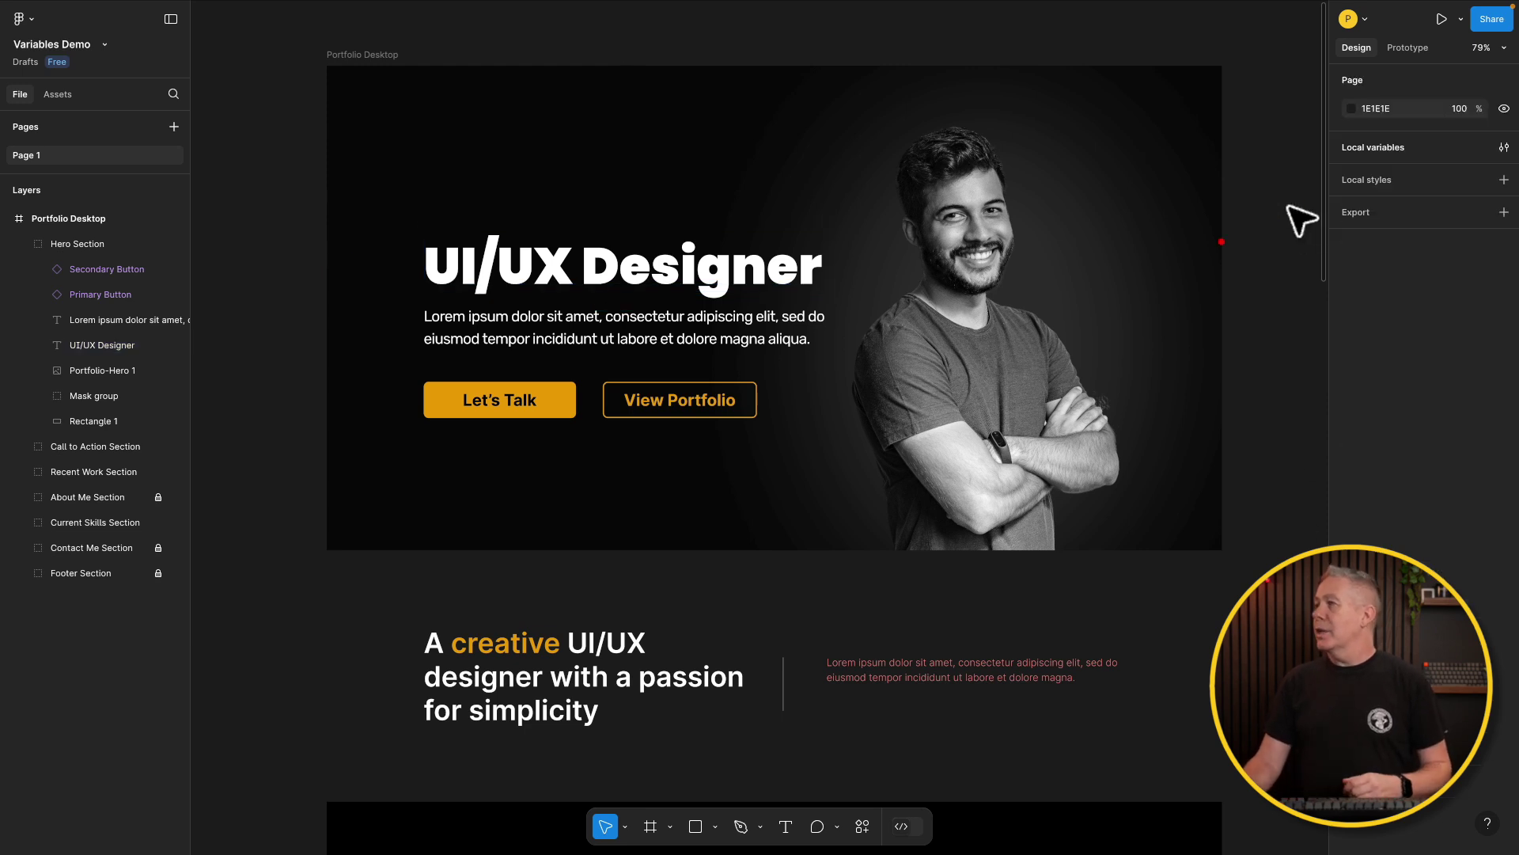
Set the Heavy variable in the Typography collection to 700 and close the variables window.
left_click(1504, 147)
left_click(687, 378)
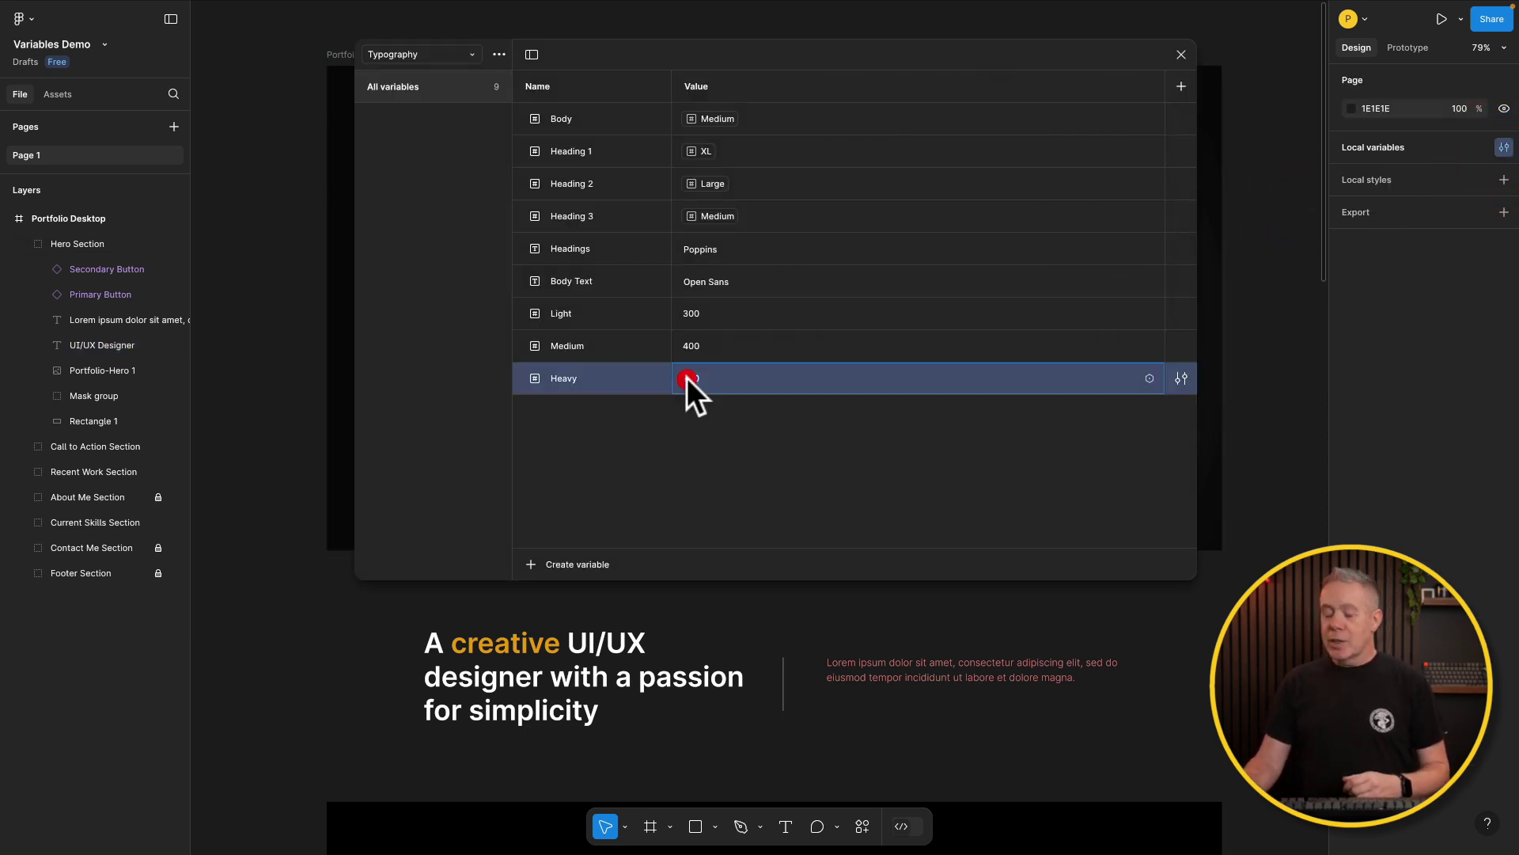
type("700")
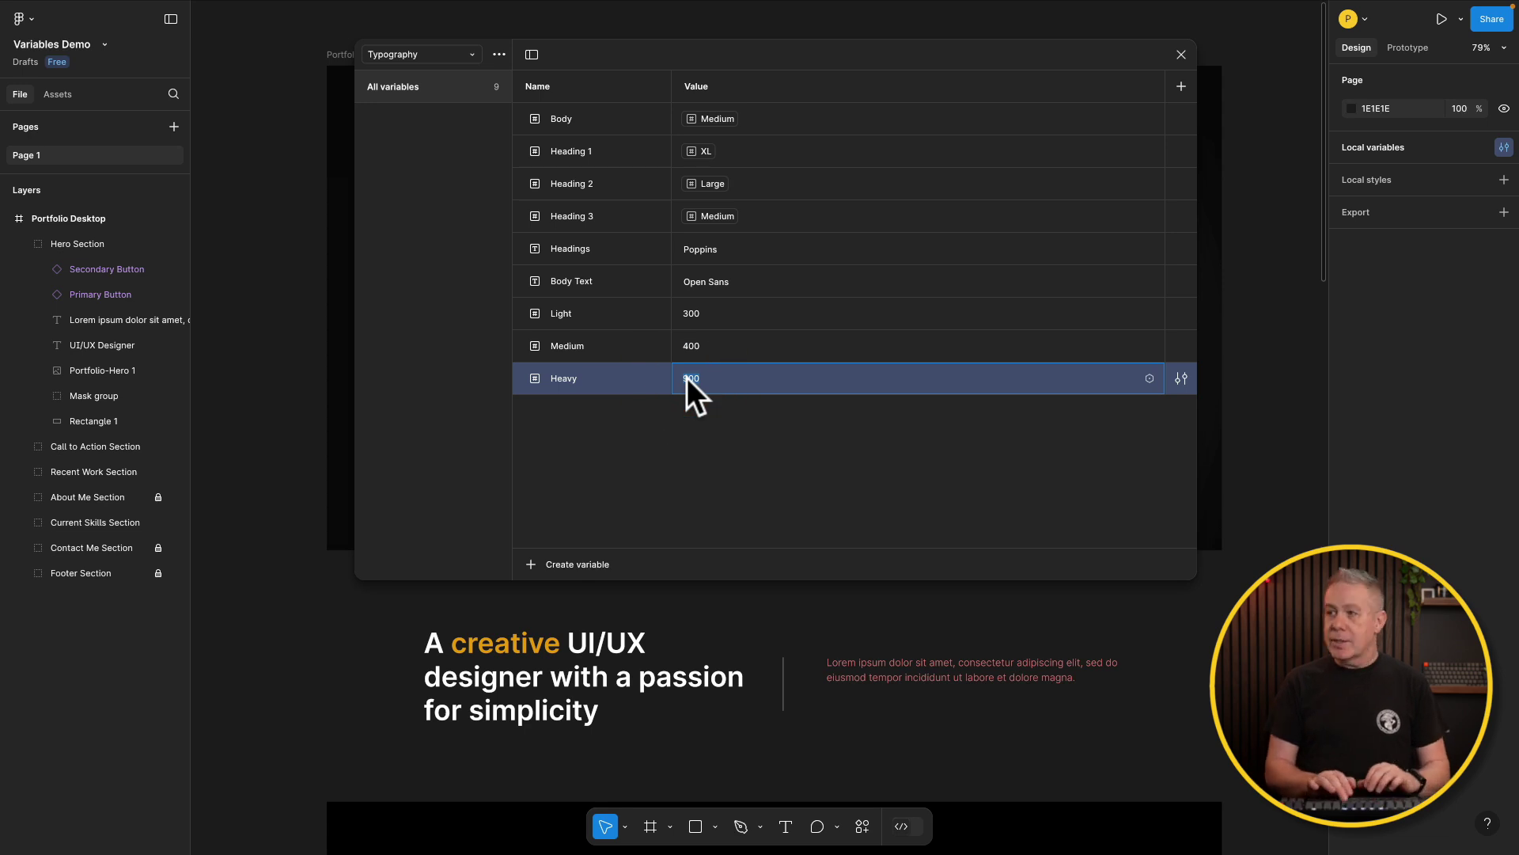
key("Return")
left_click(1181, 55)
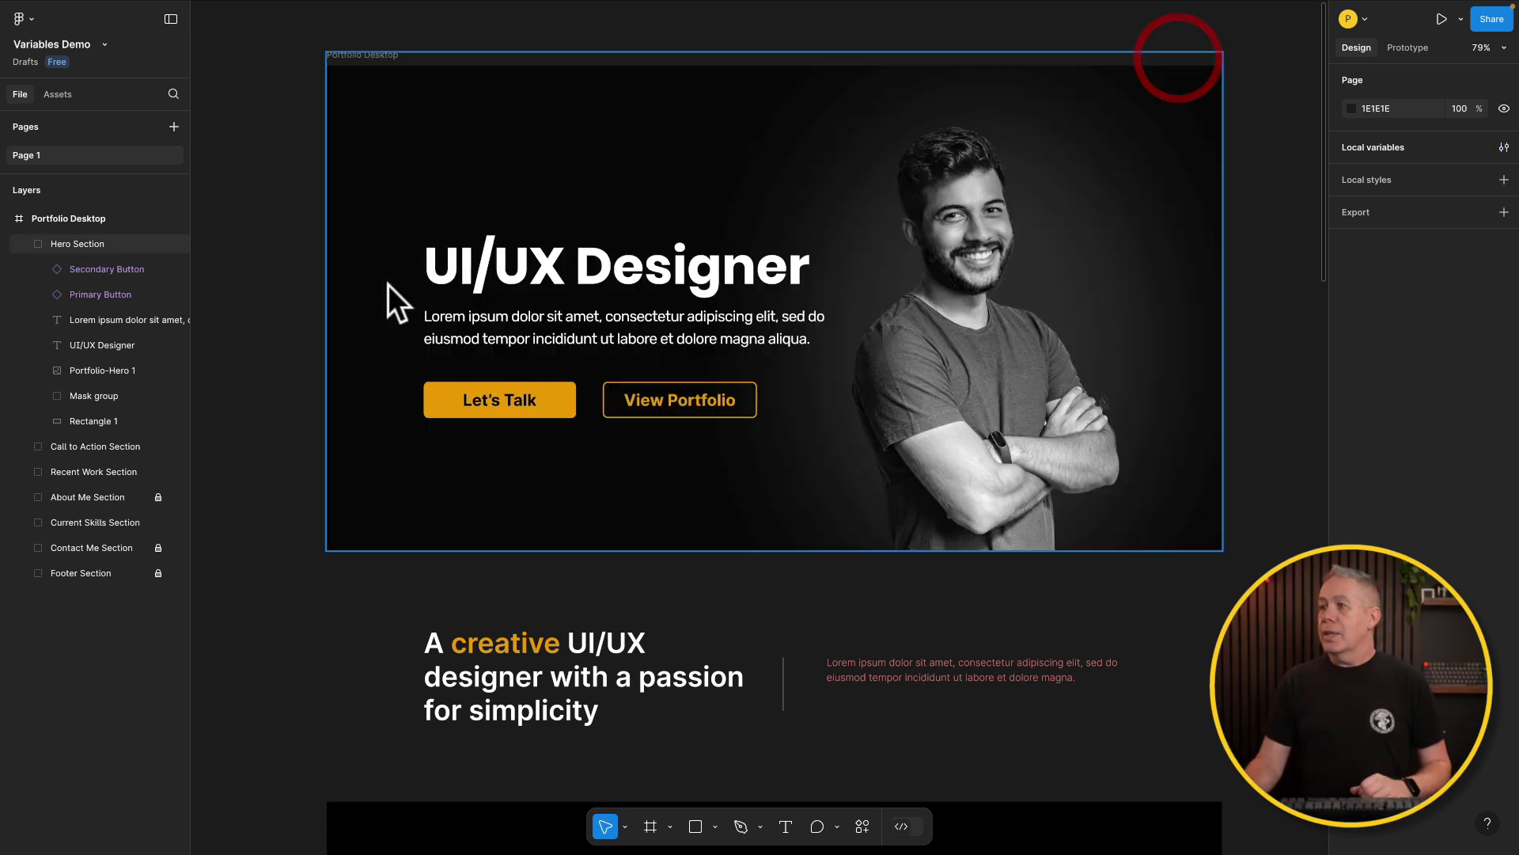